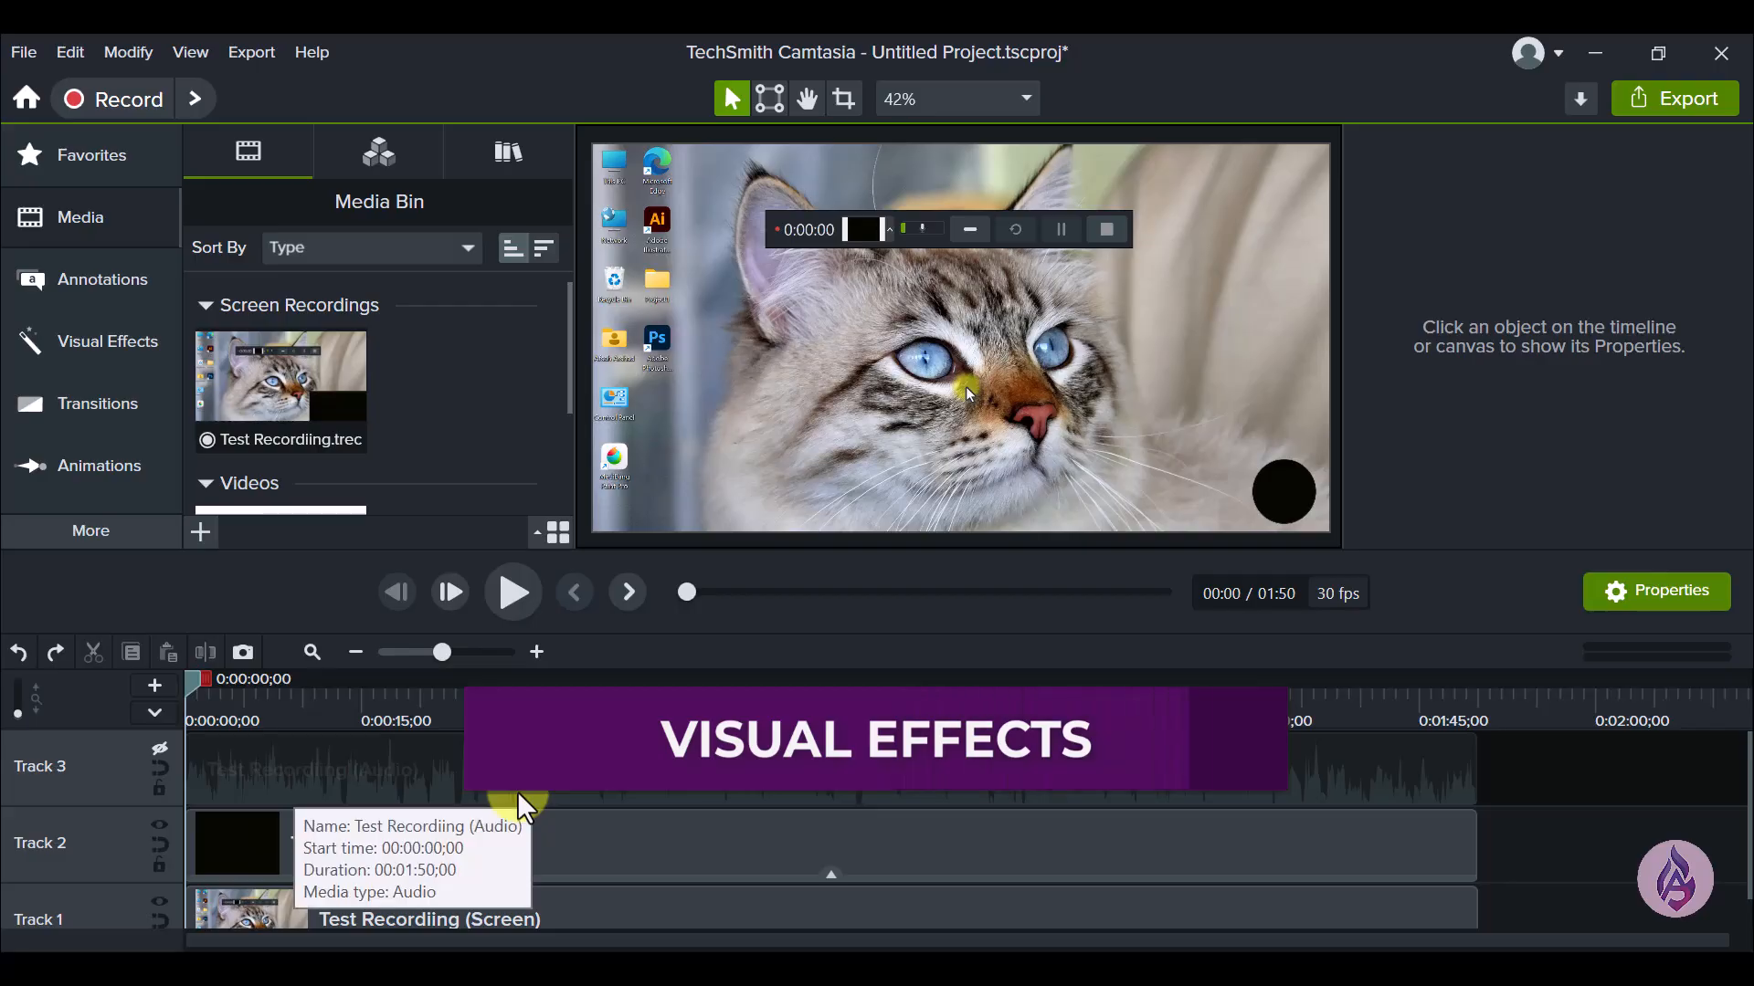
scroll(451, 433, down, 3)
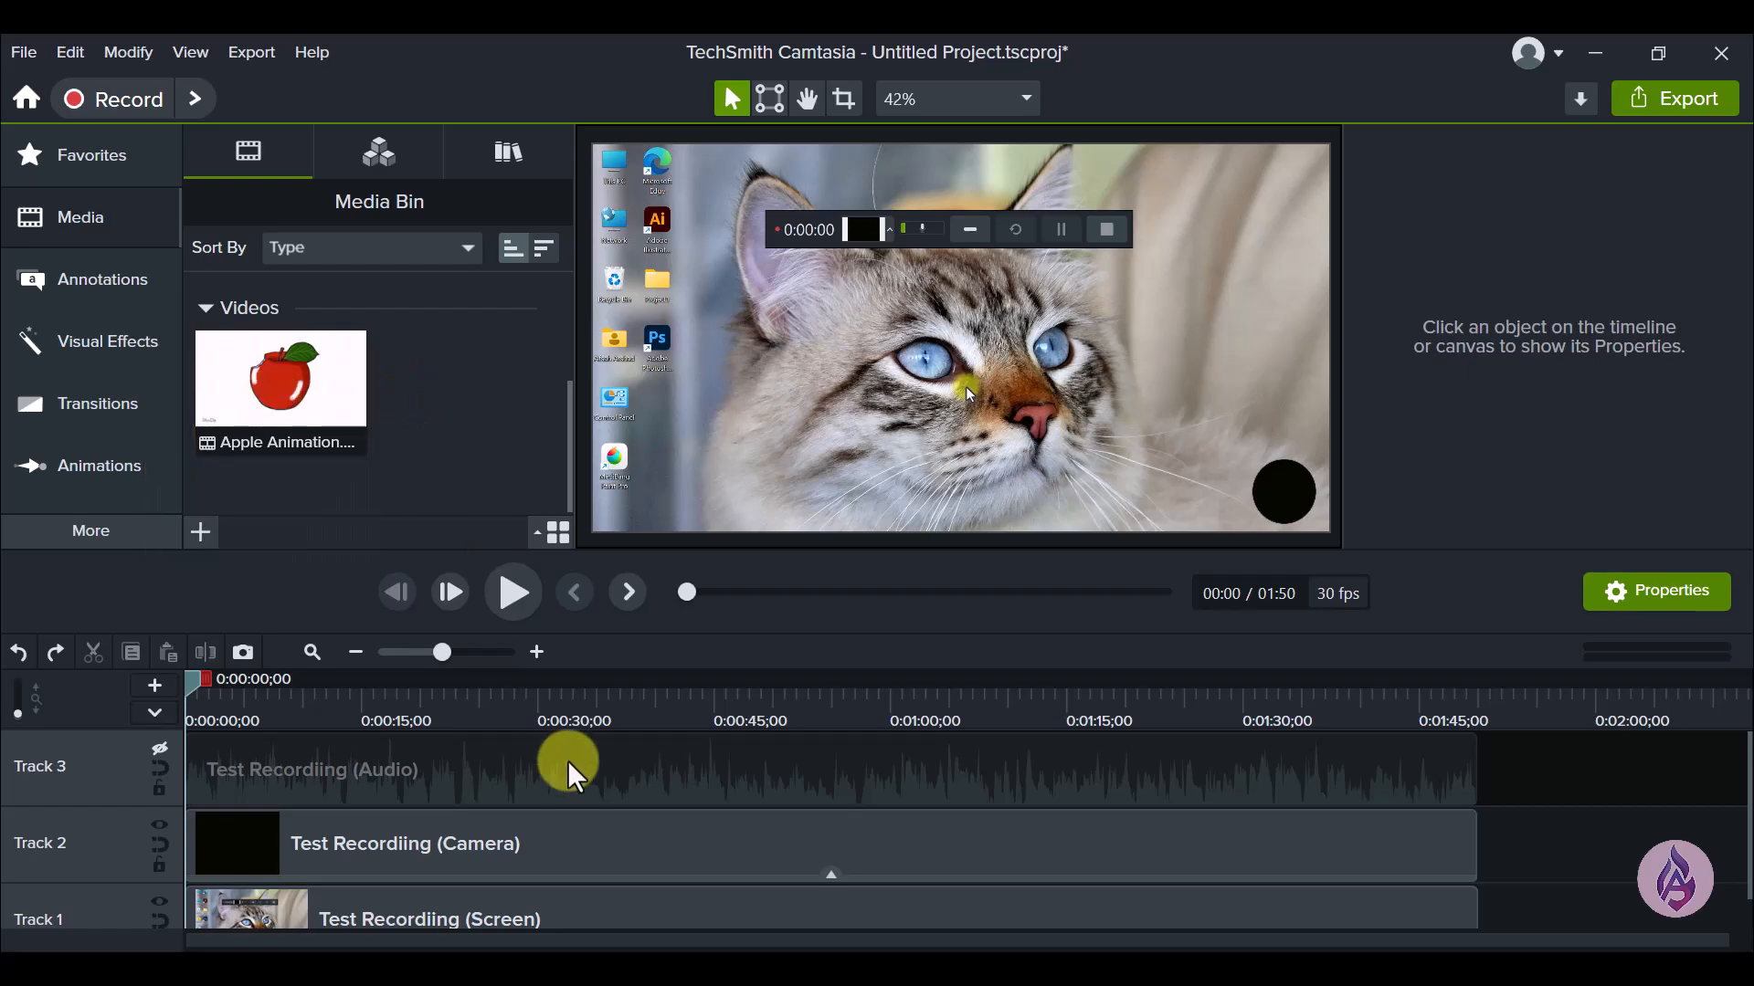
mouse_move(568, 775)
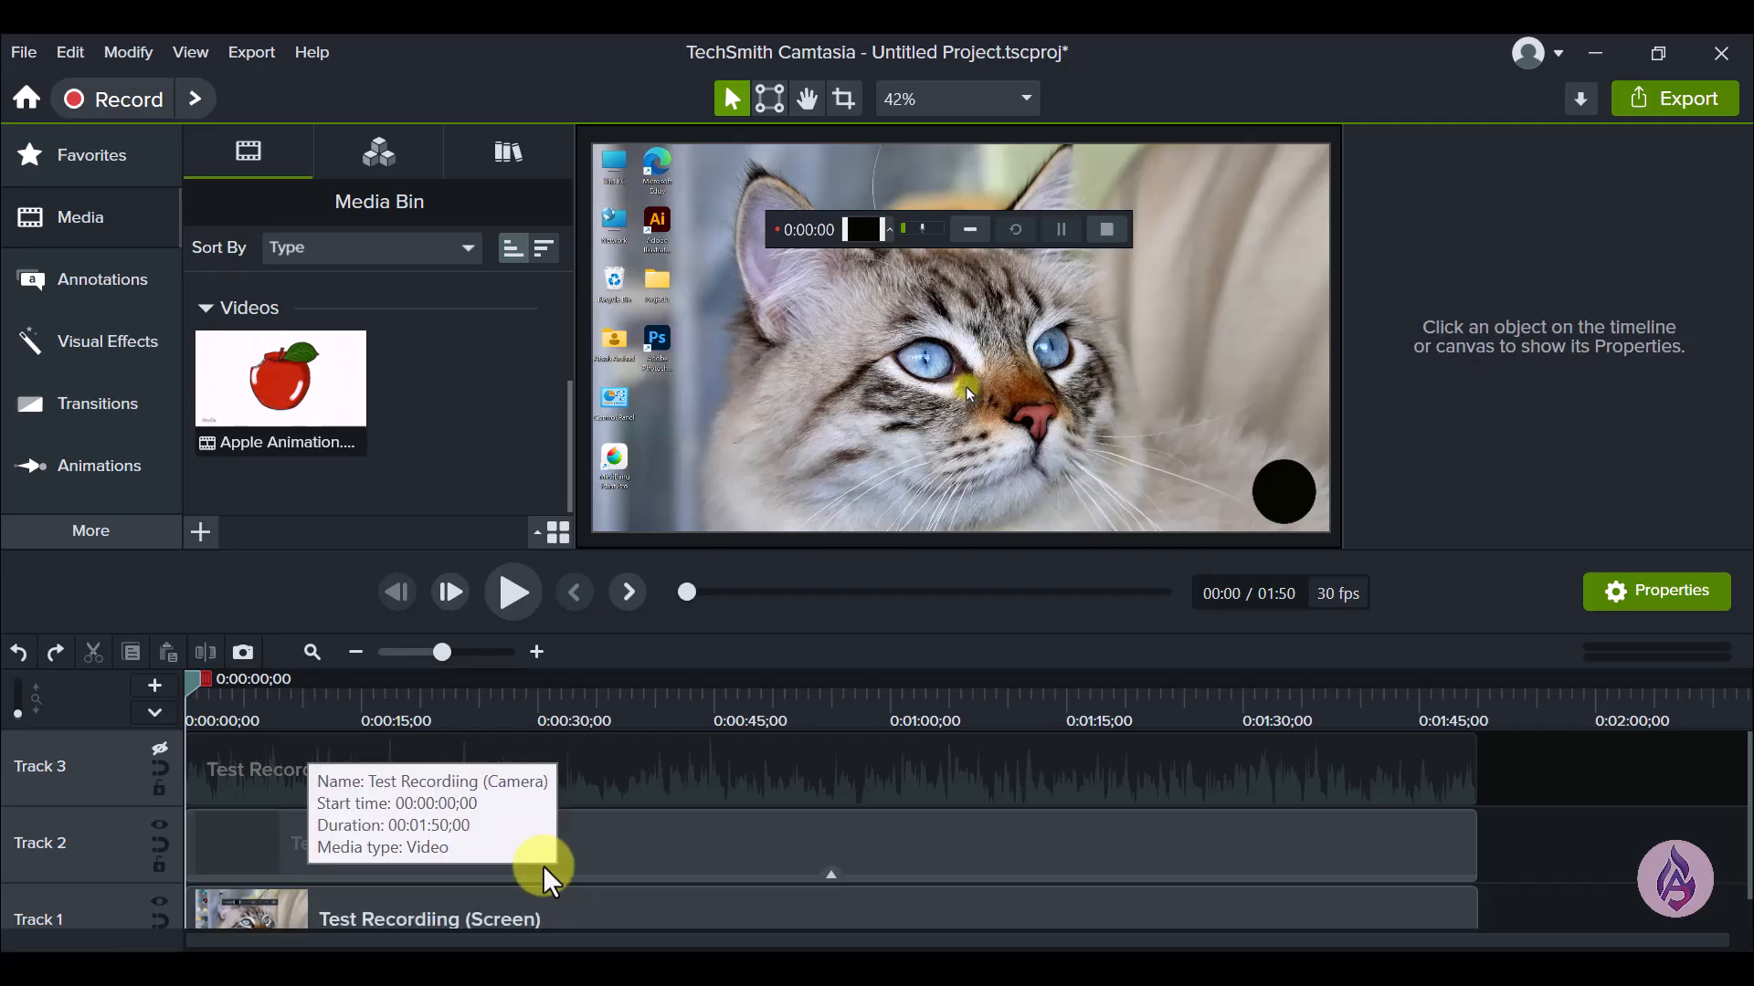
mouse_move(766, 878)
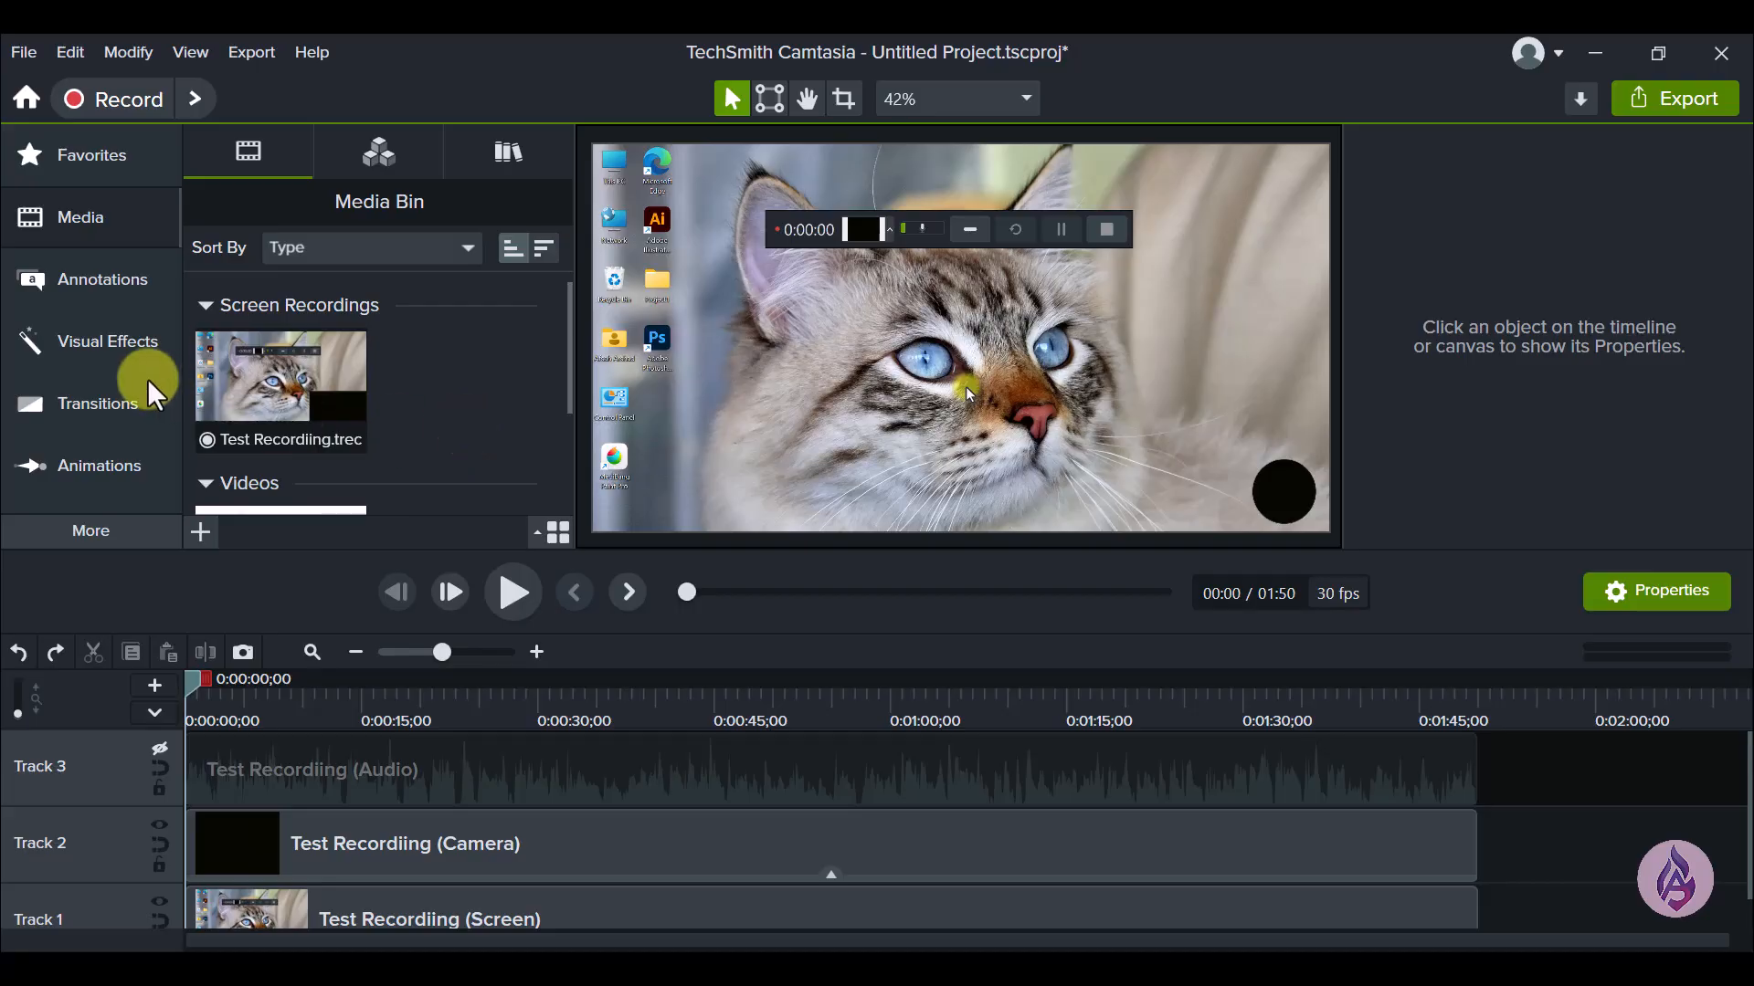
Step: Open the visual effects library and look through the available effects and the additional tool categories
click(118, 342)
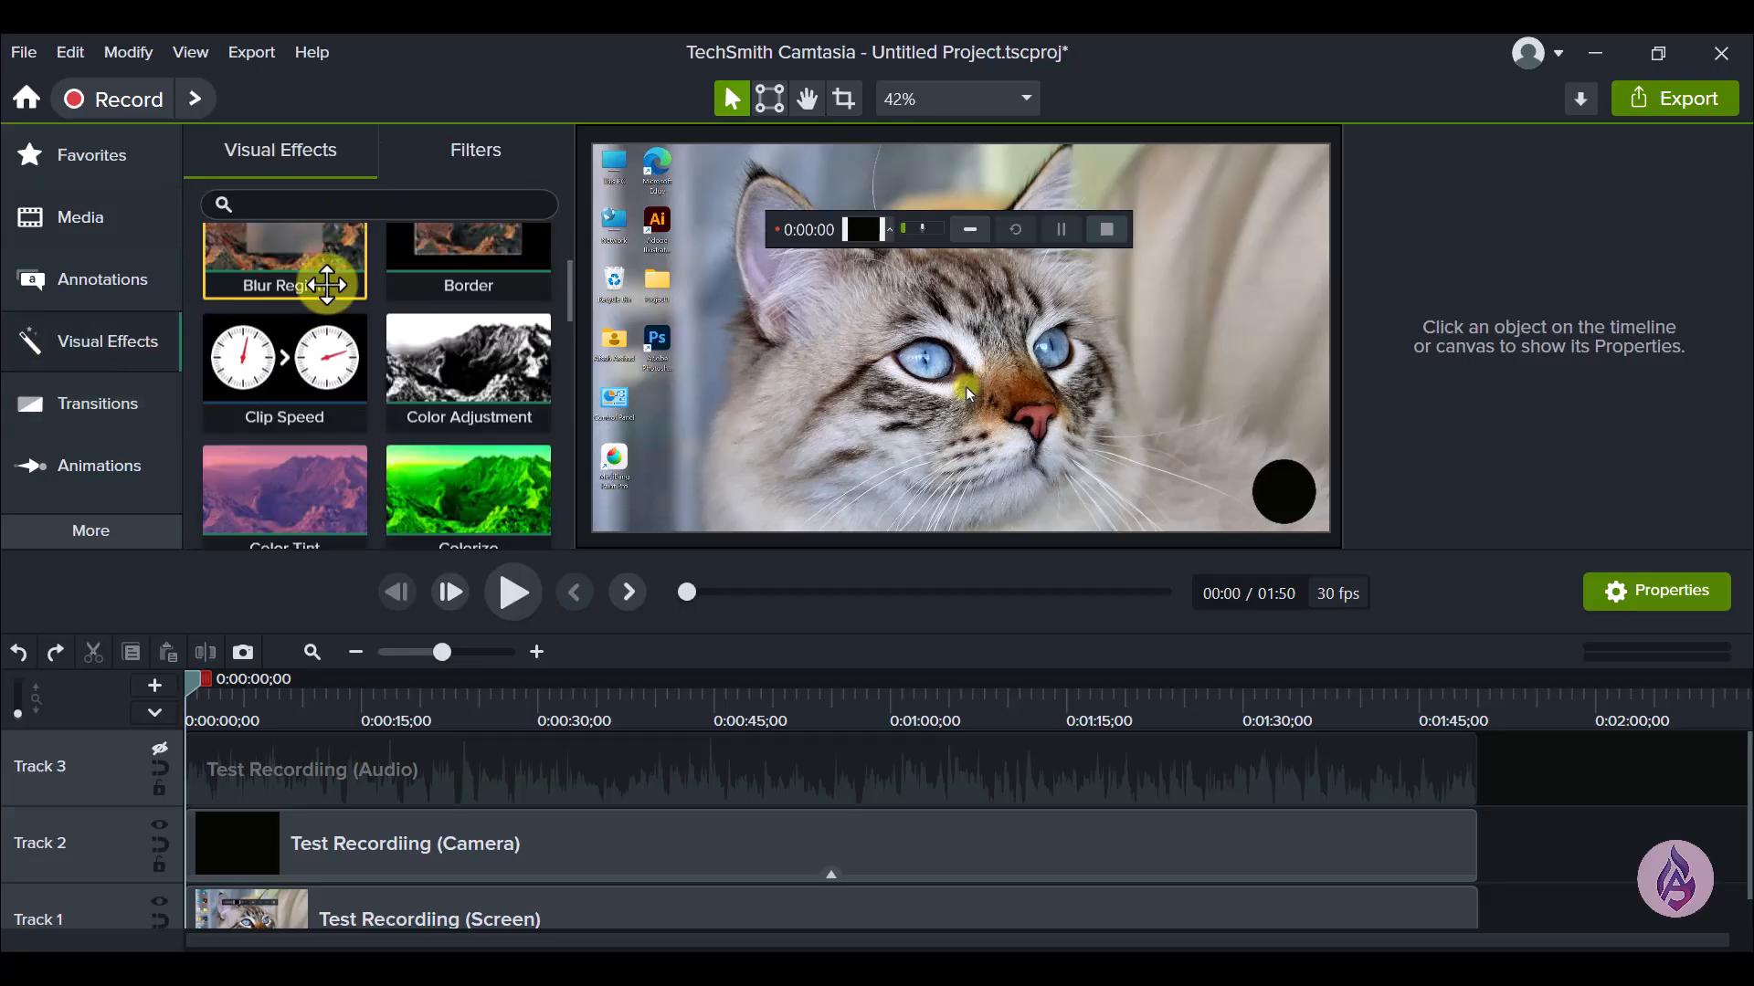
scroll(320, 274, up, 2)
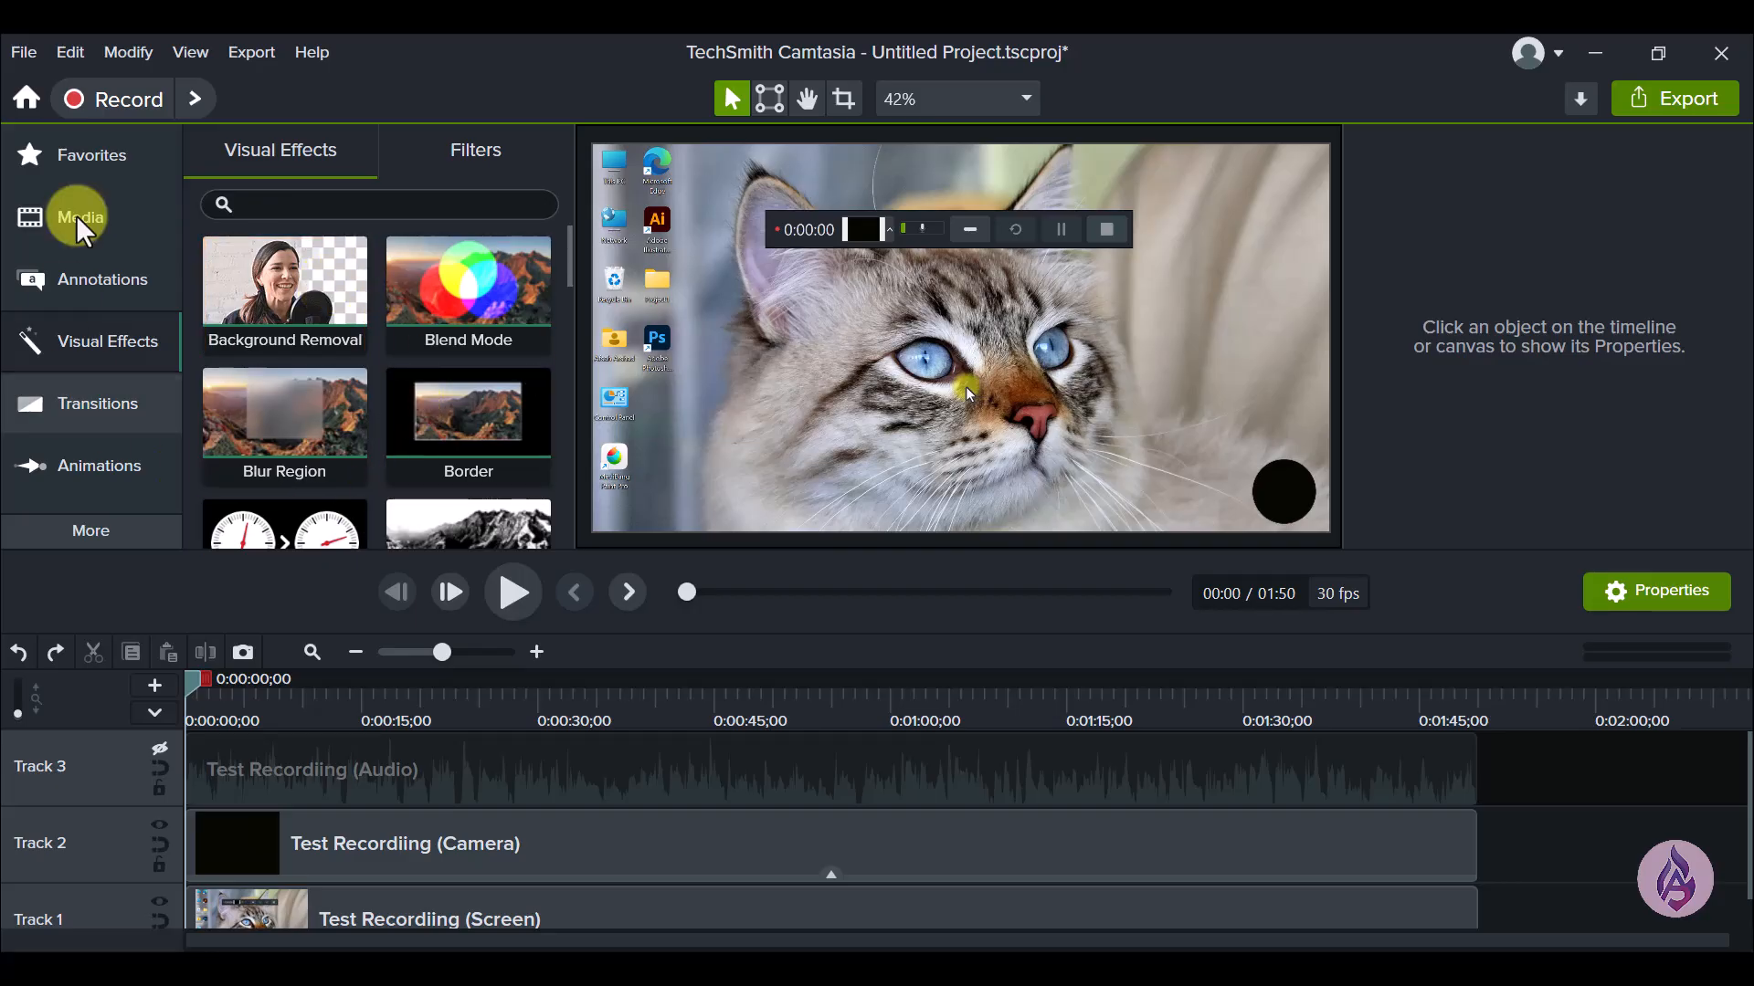
click(92, 530)
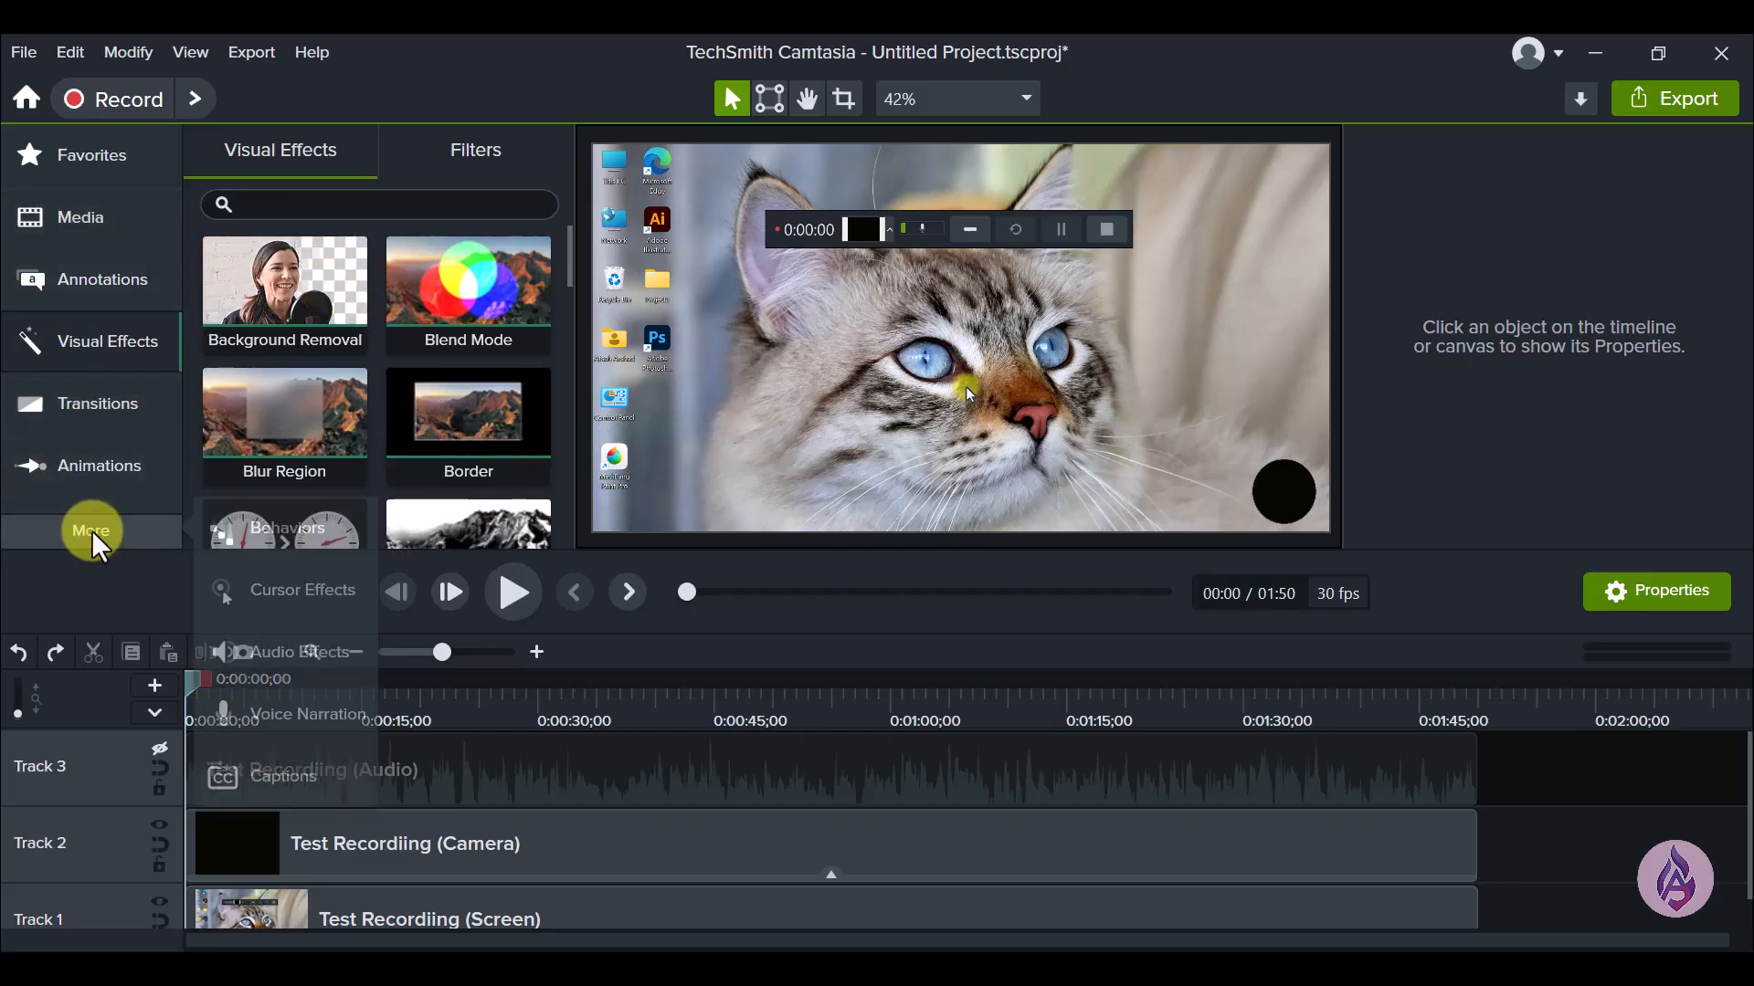
click(105, 579)
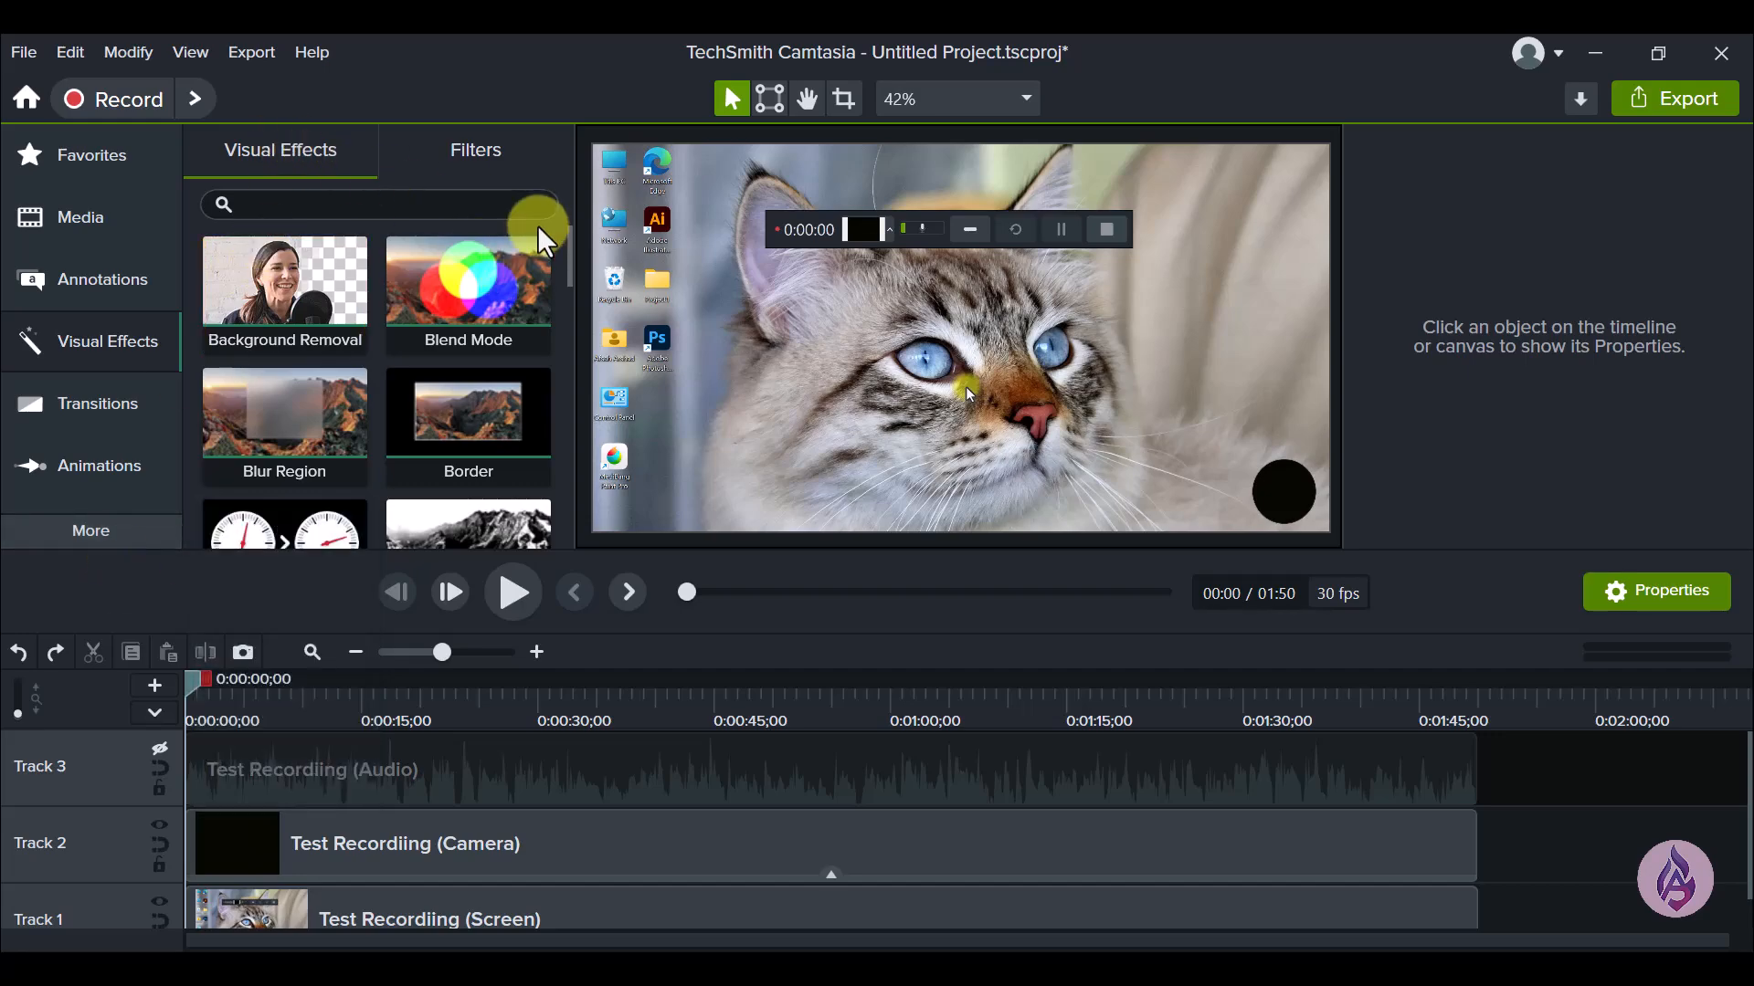
click(705, 78)
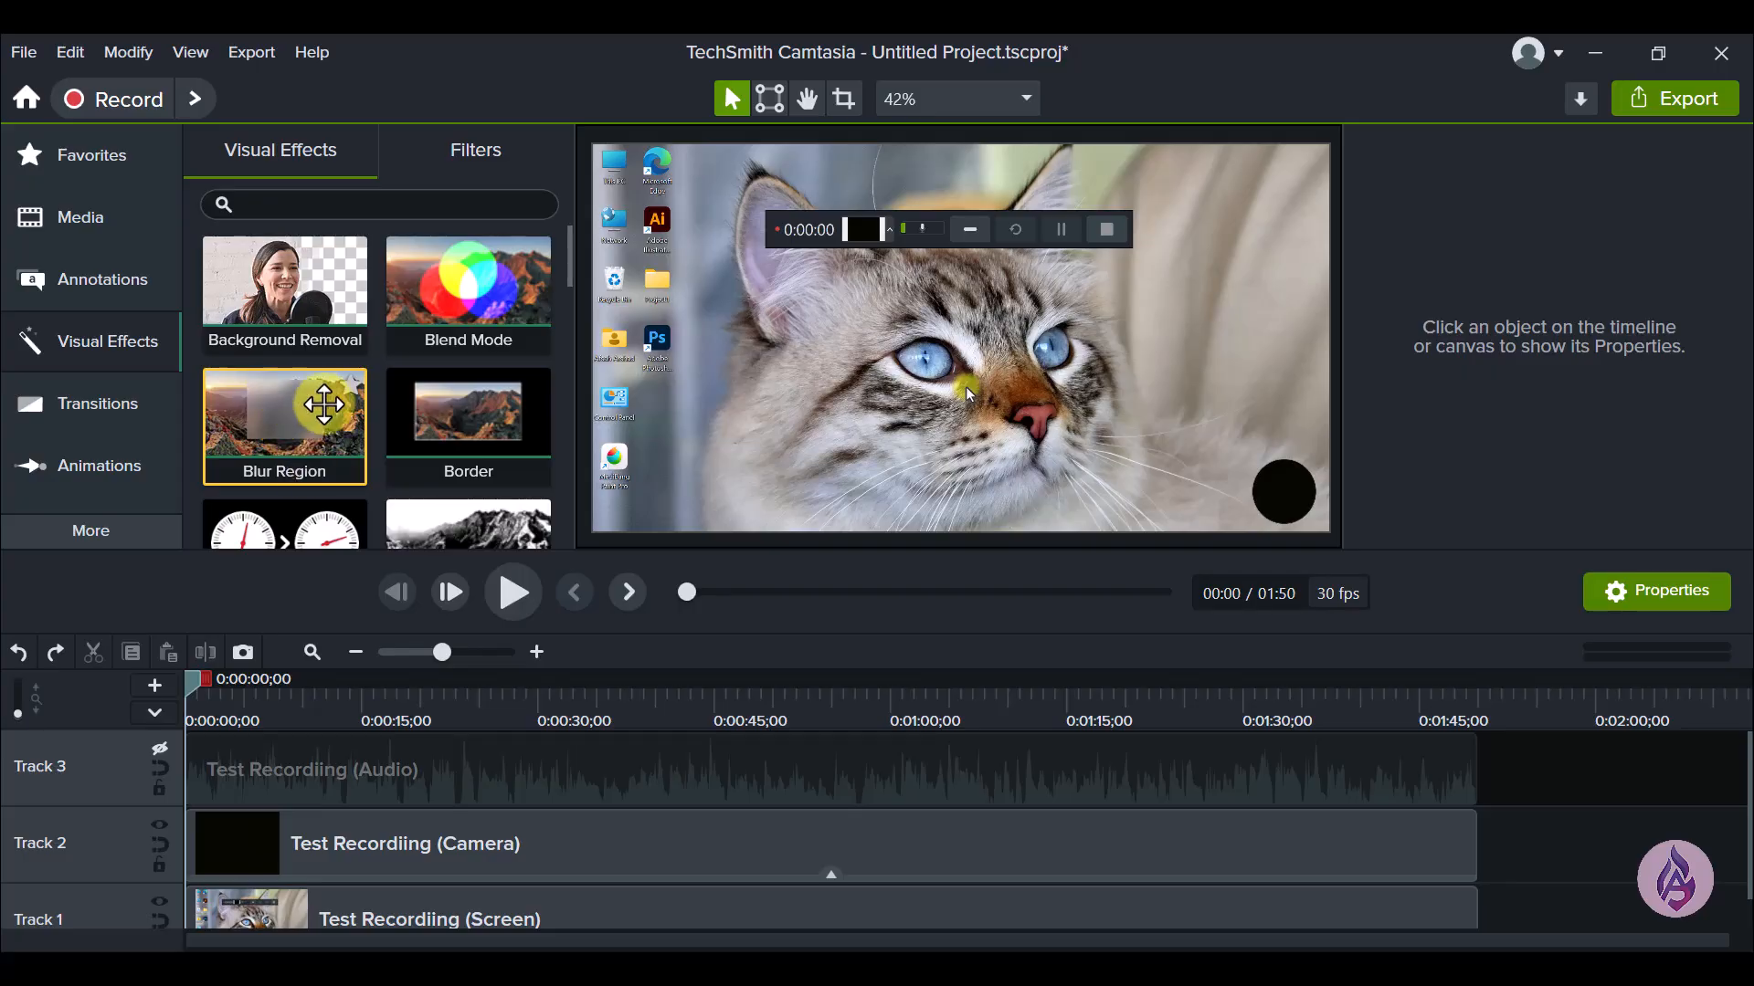
Step: Apply the Blur Region effect to the screen recording clip on Track 1 and open the effect's settings
drag(303, 421, 443, 904)
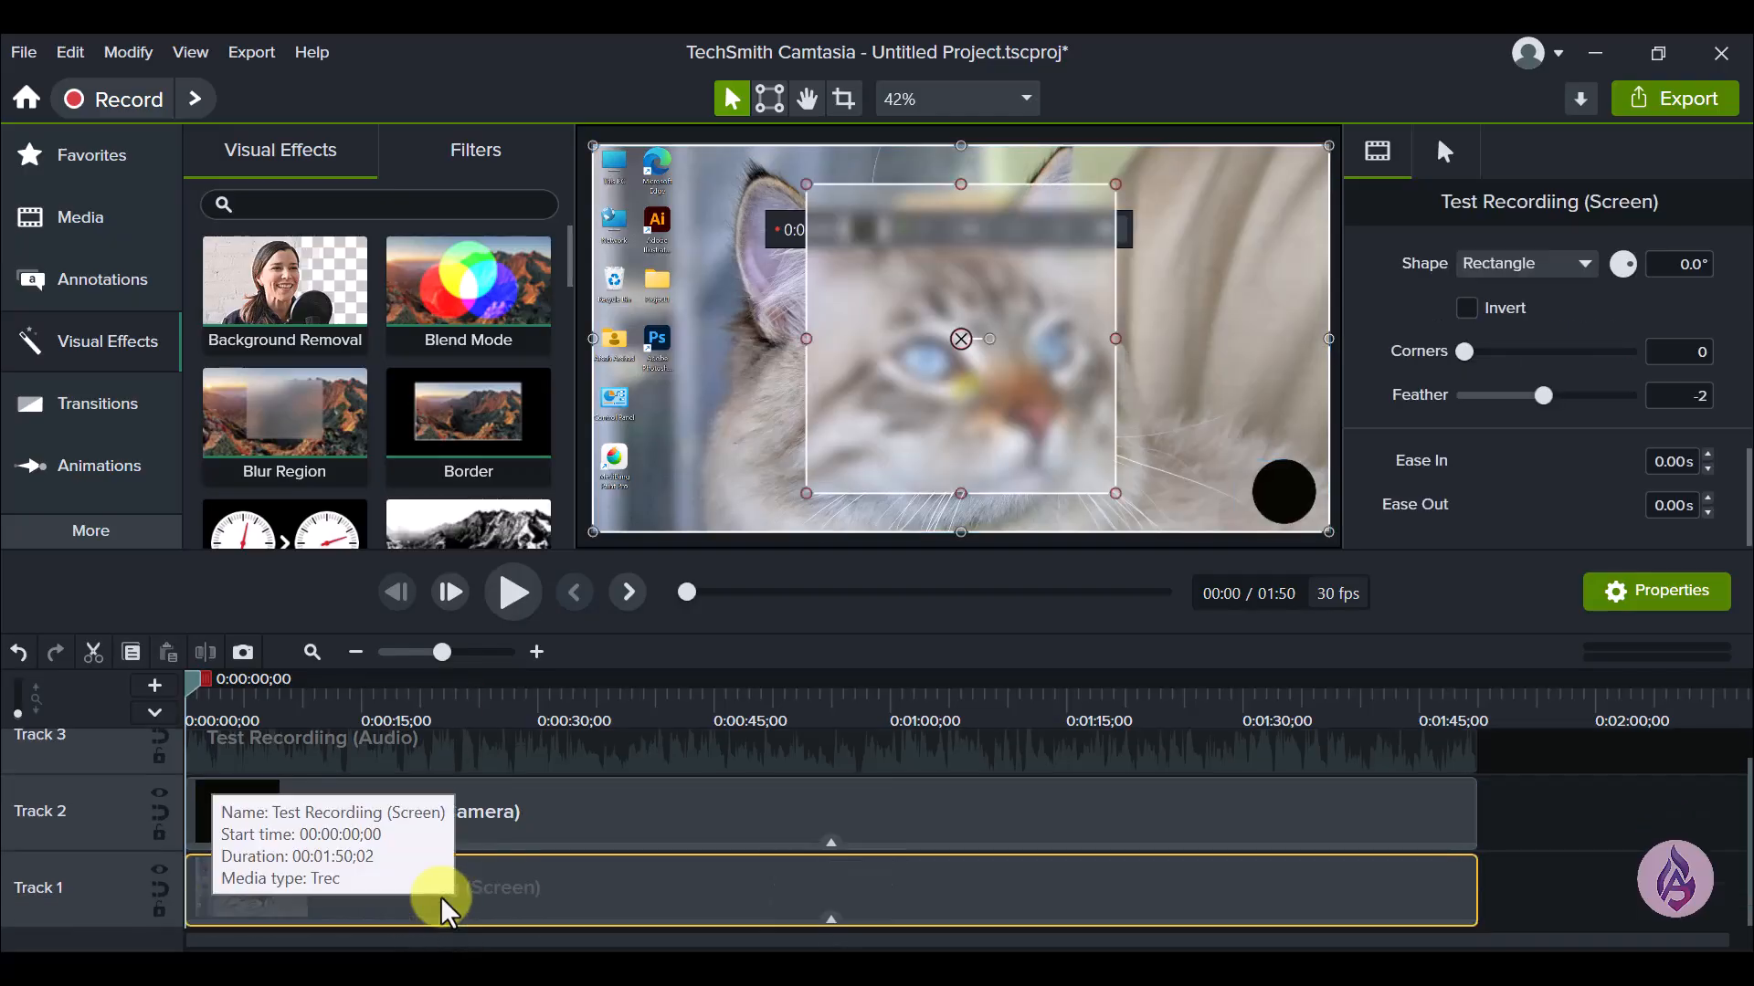
click(831, 919)
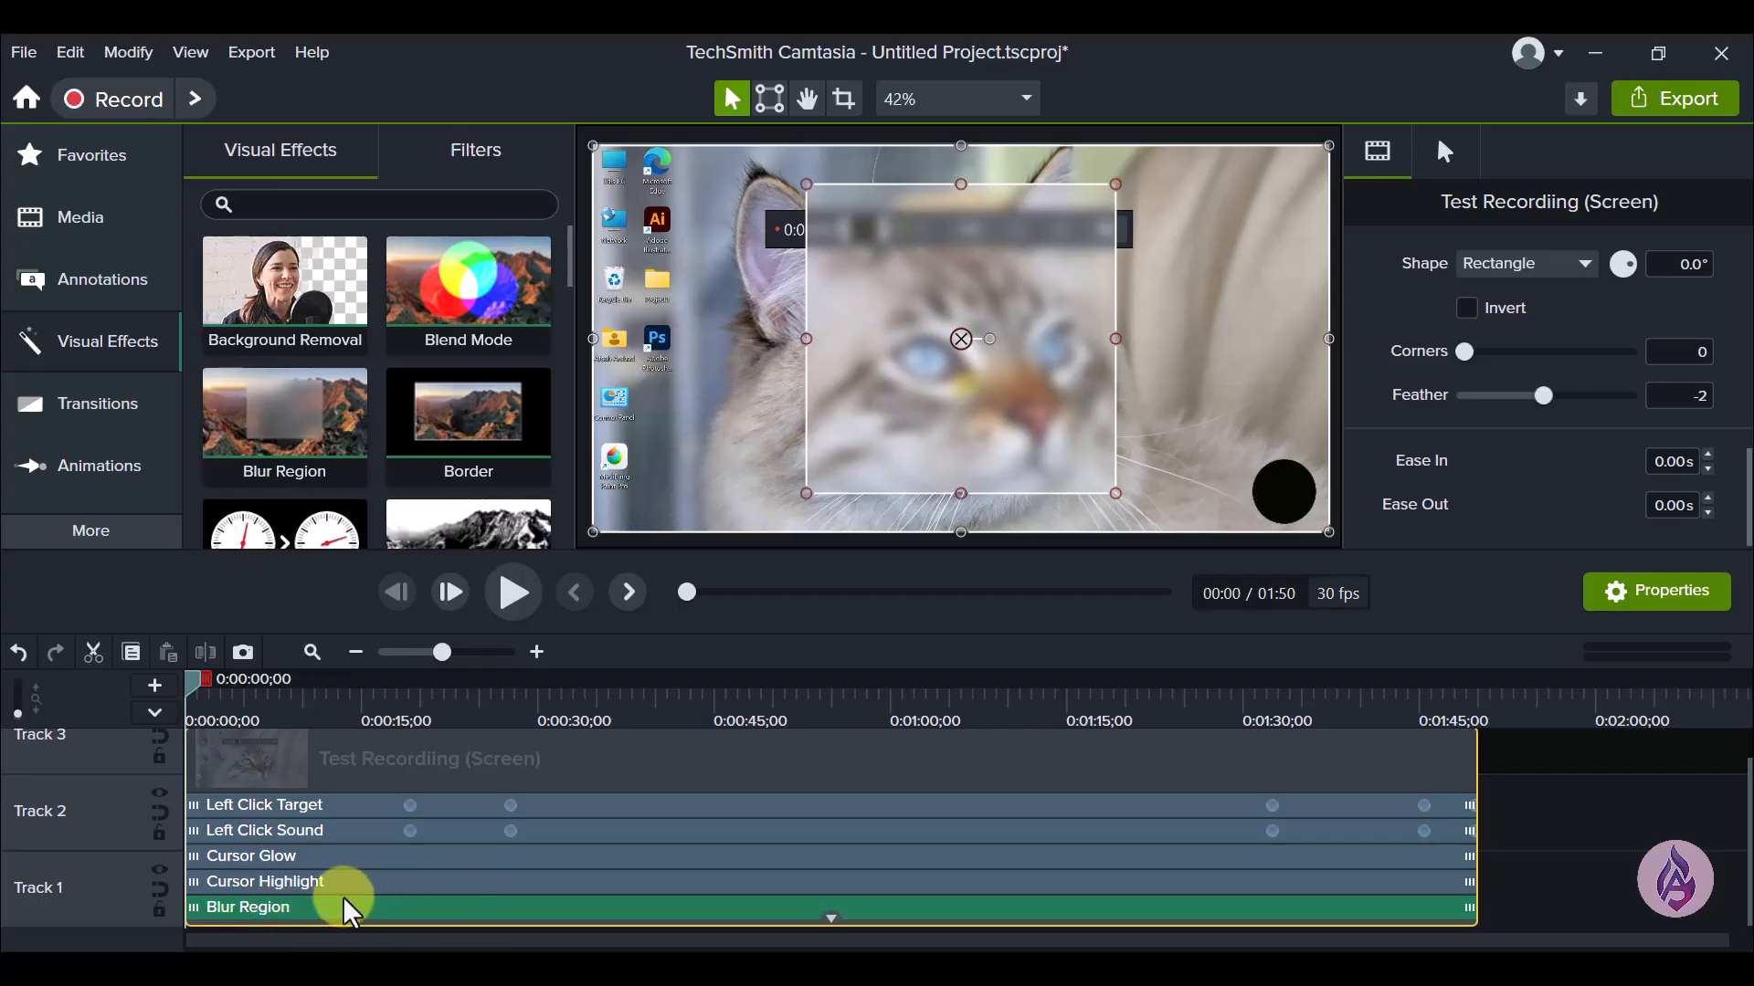
click(310, 909)
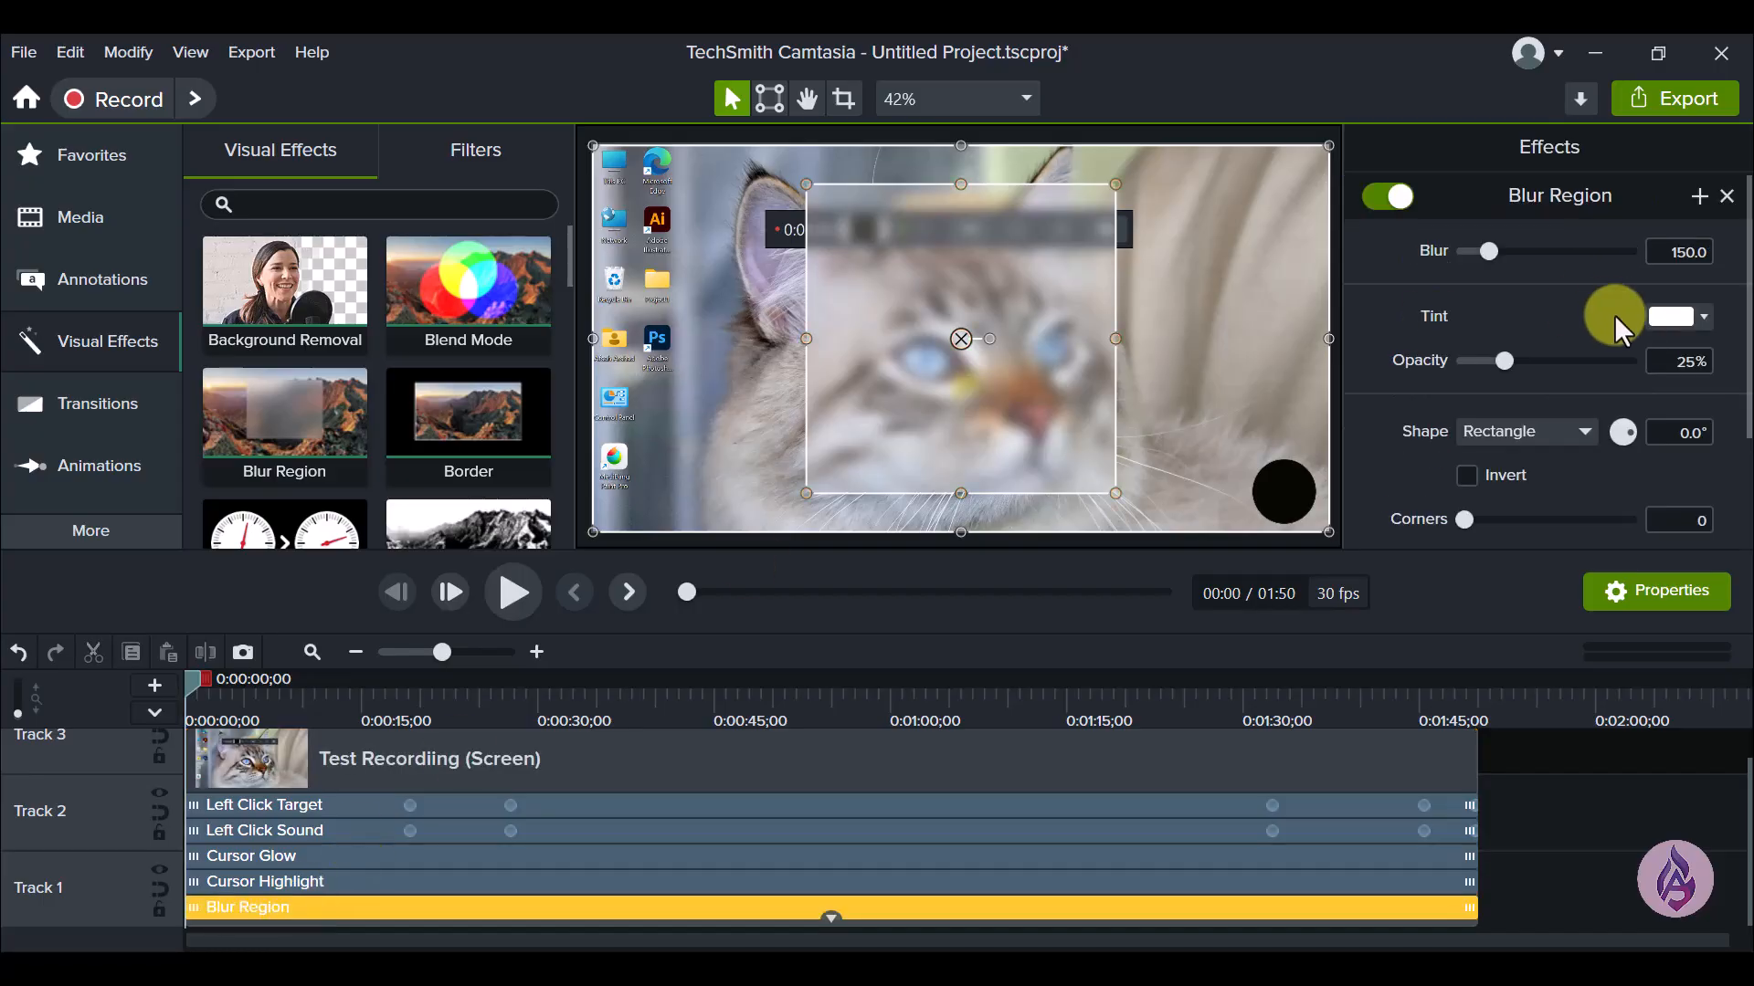
Step: Tint the blur region red and set its opacity to 49%
click(1684, 318)
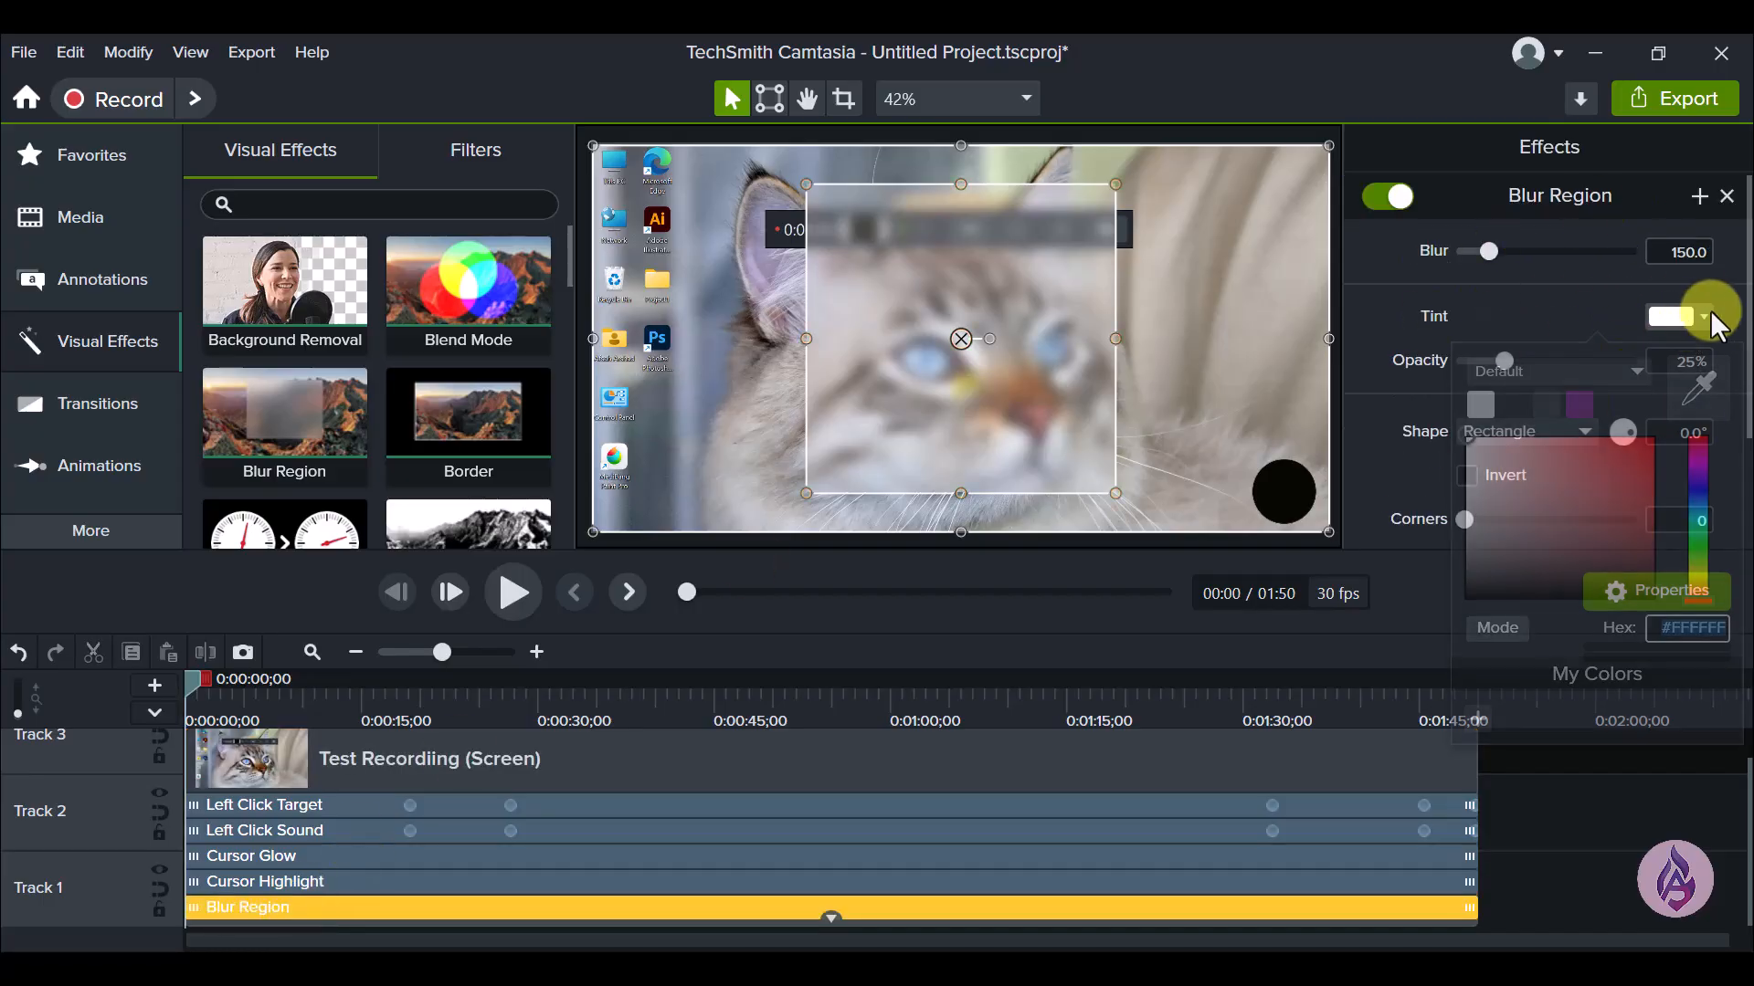
drag(1578, 464, 1592, 464)
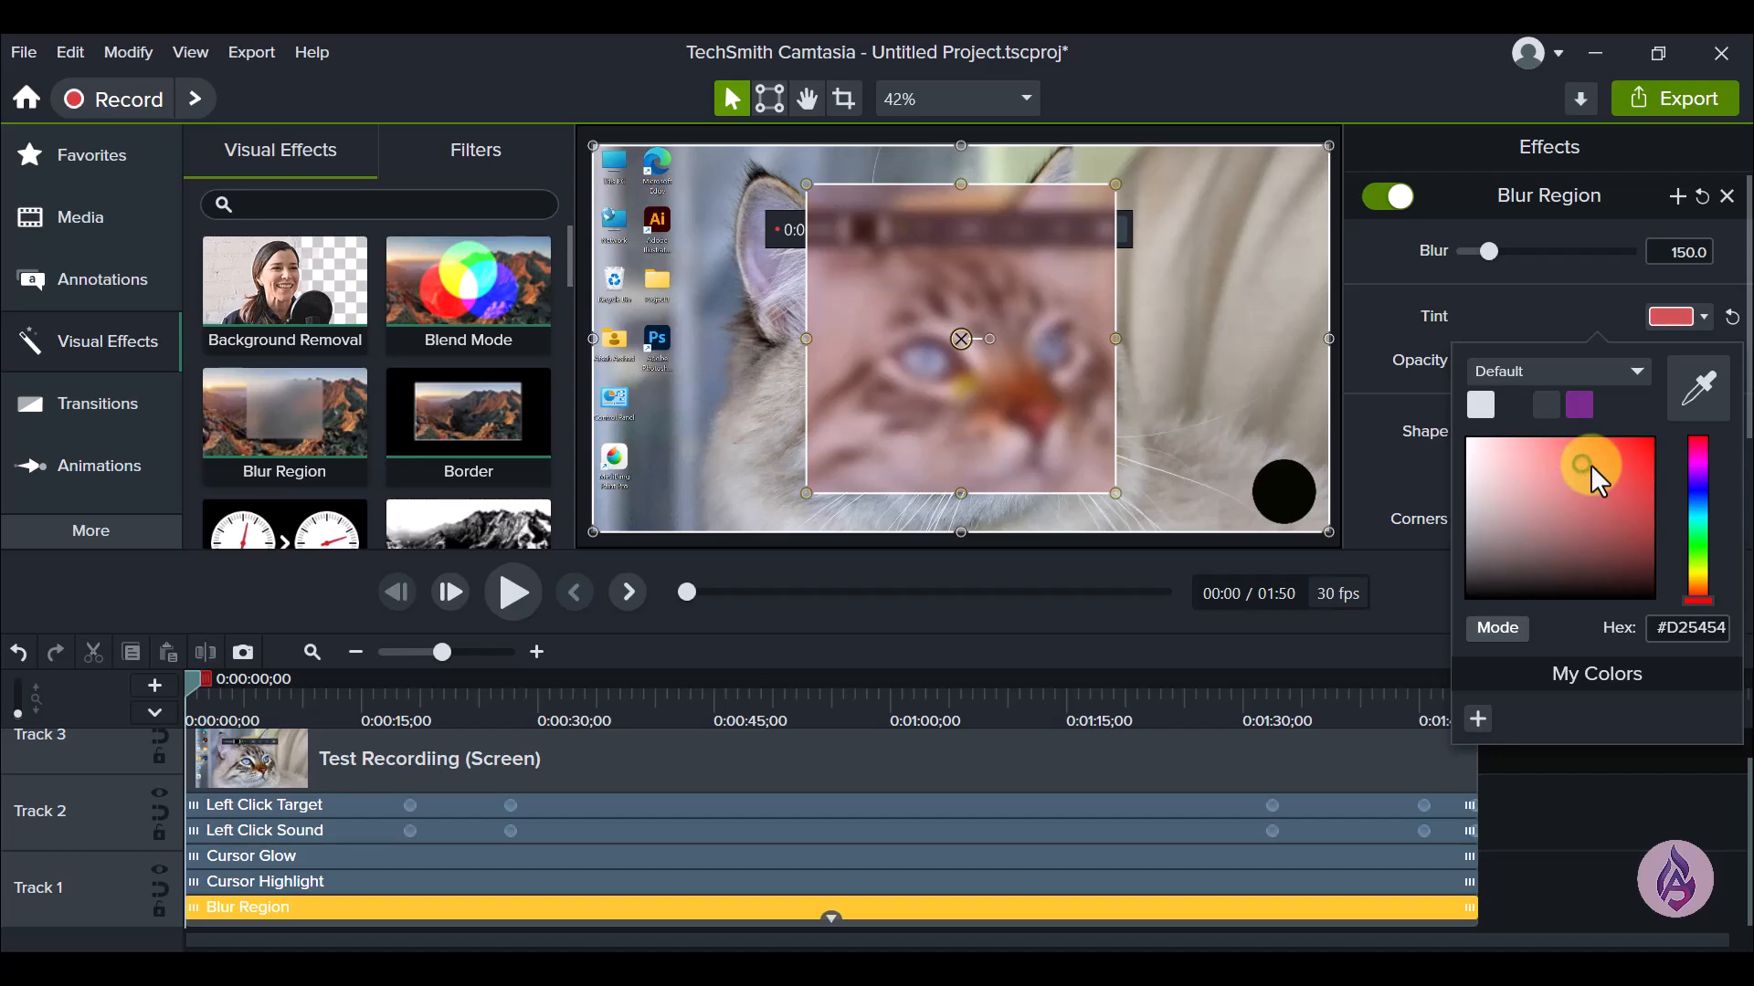
click(1505, 320)
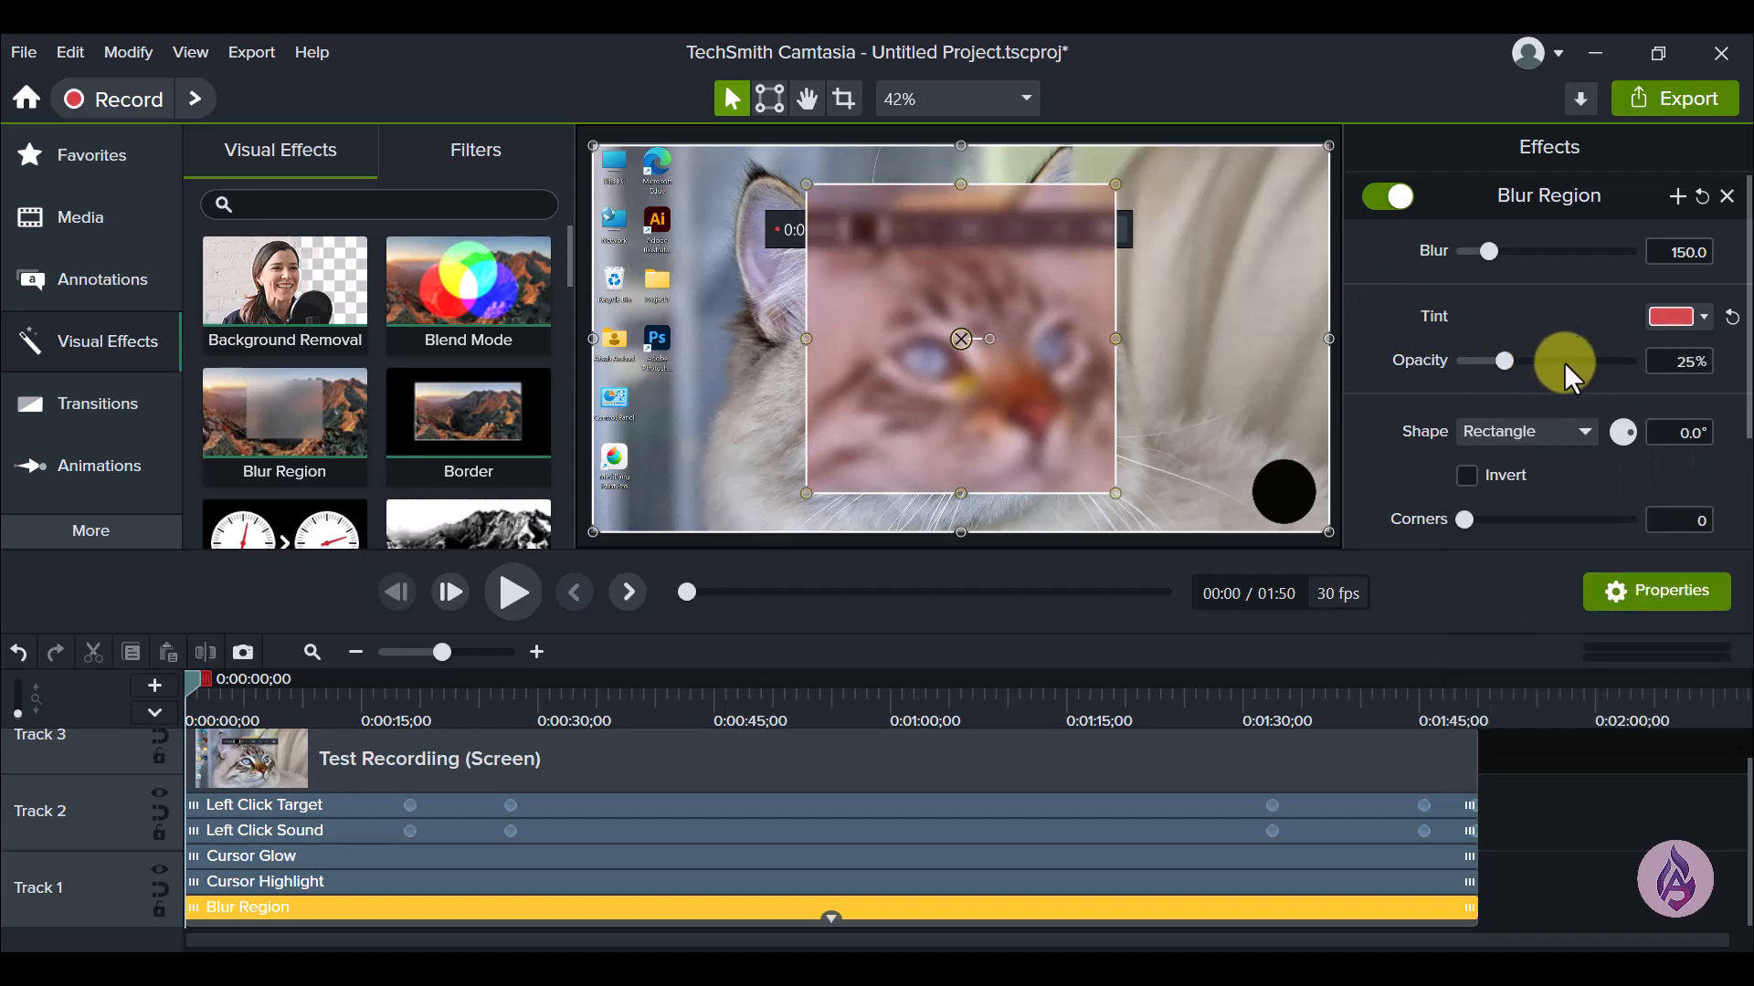
drag(1505, 360, 1543, 358)
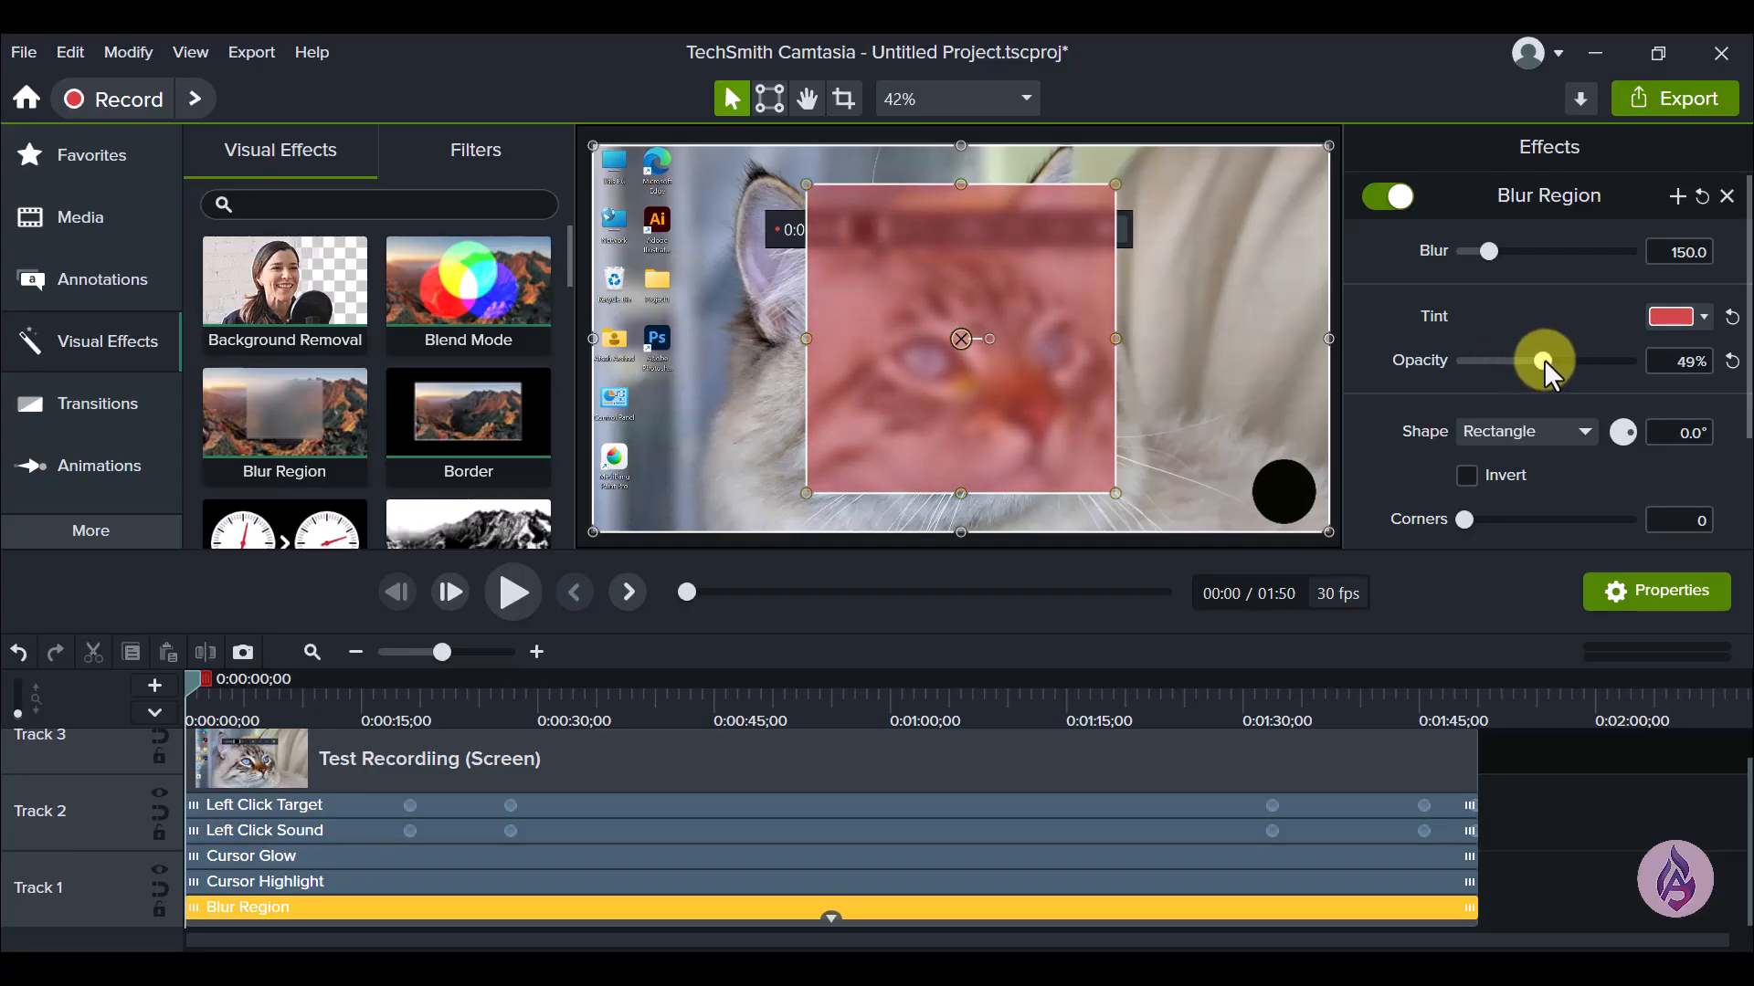
Step: Preview the Oval shape for the blur region, keep Rectangle, and round its corners to 102
click(1560, 431)
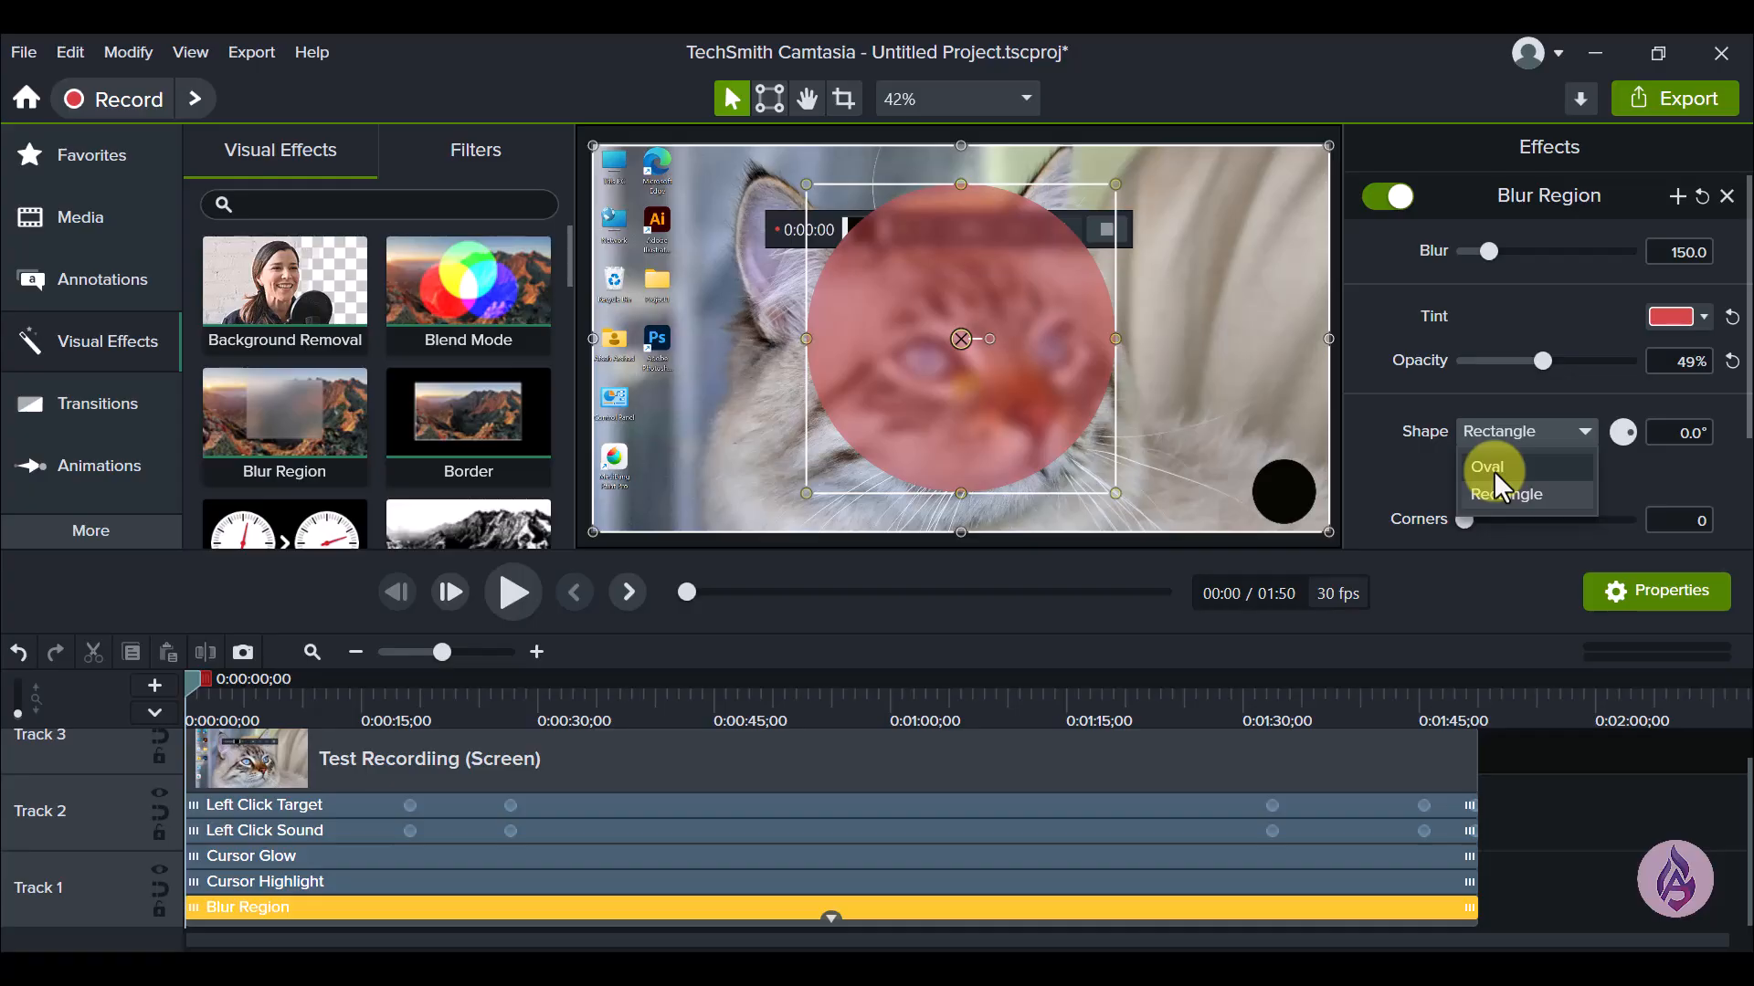
click(1696, 468)
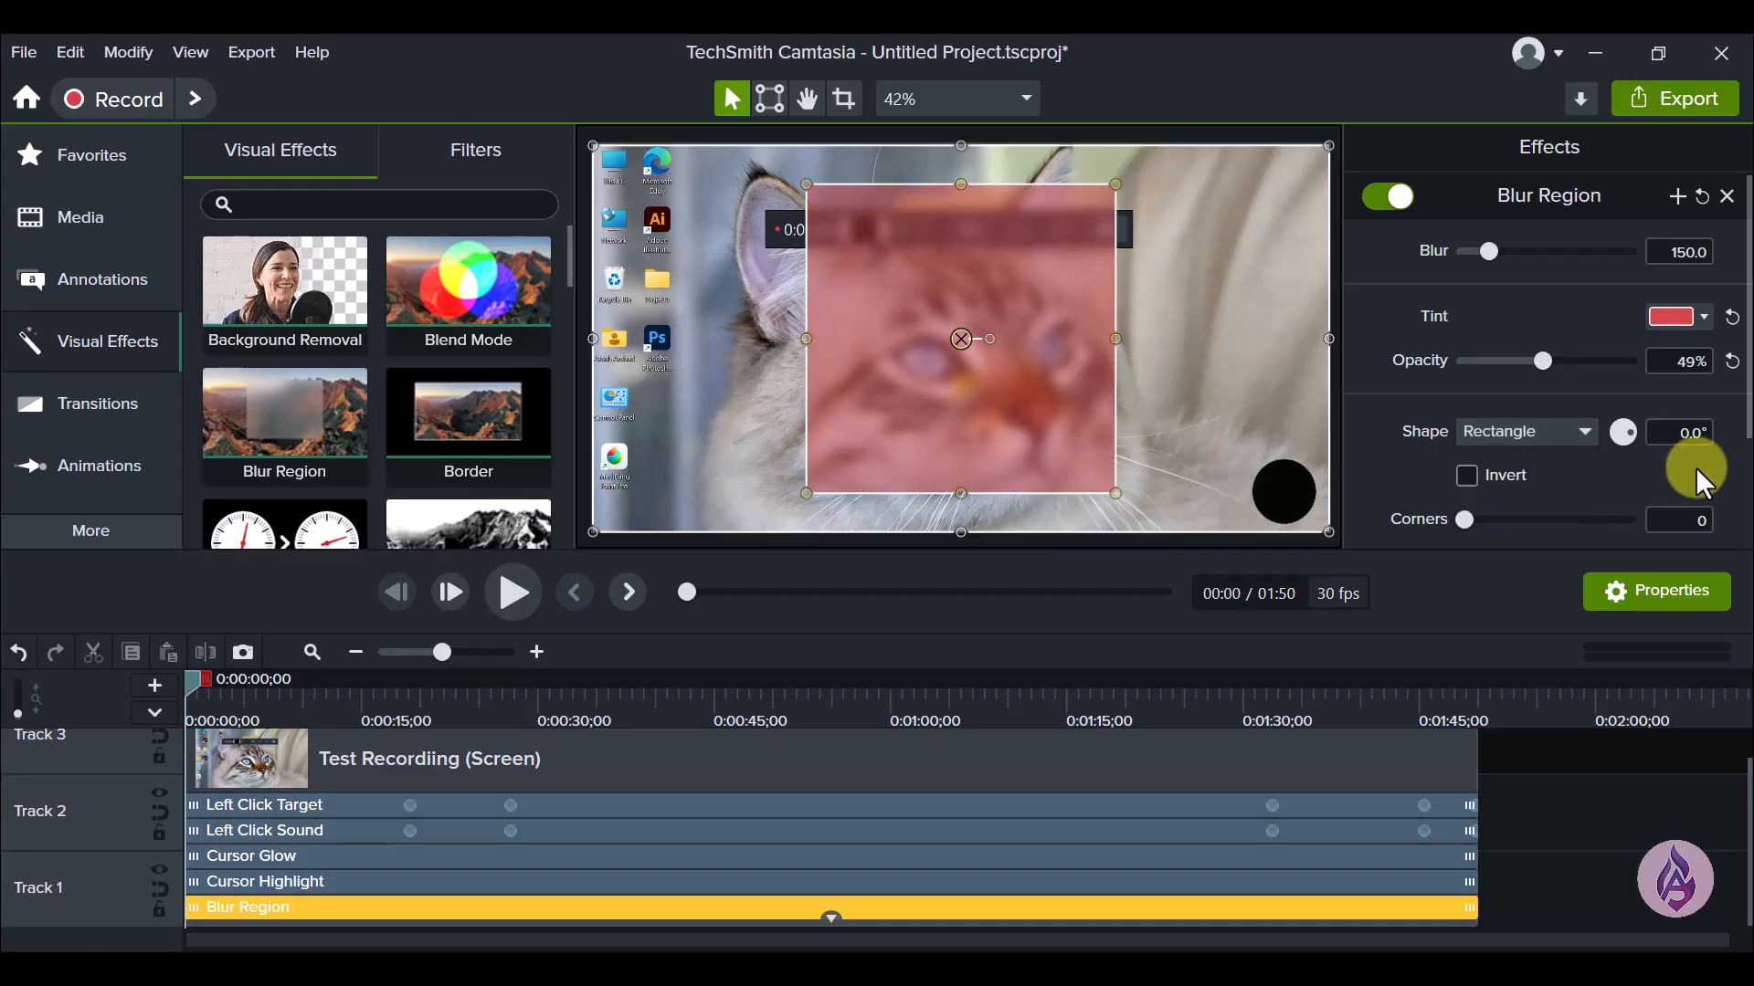
right_click(1745, 447)
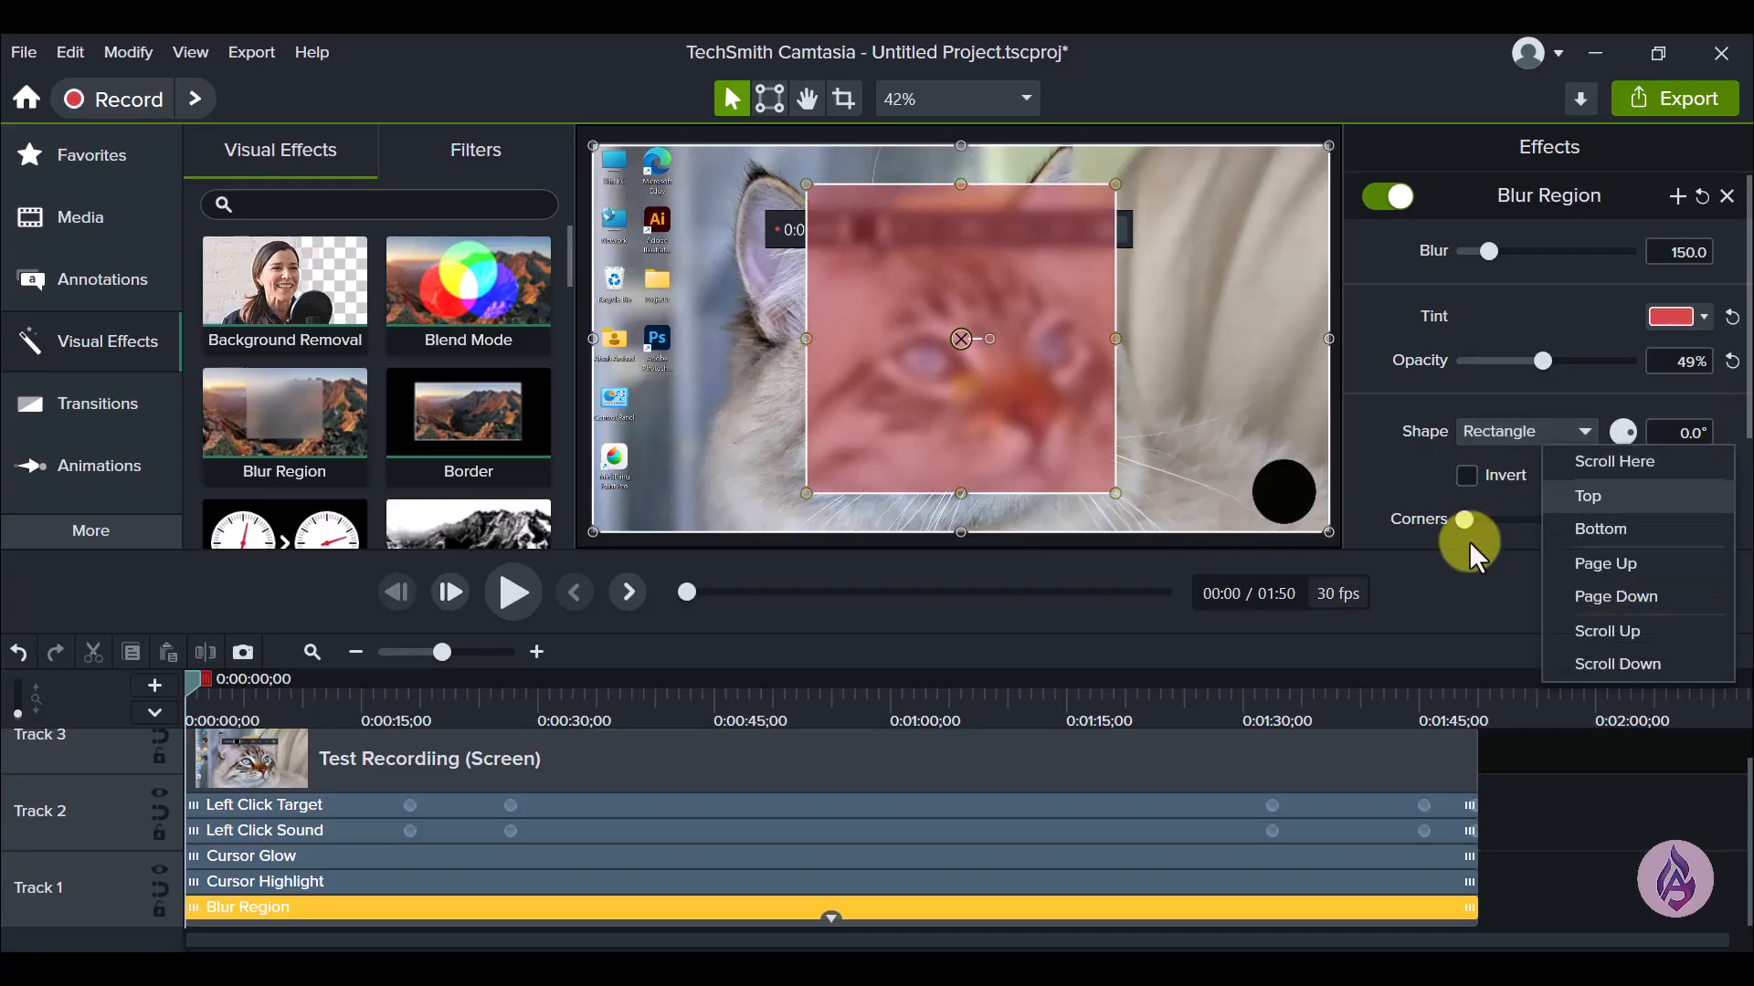
click(1461, 518)
drag(1465, 518, 1544, 534)
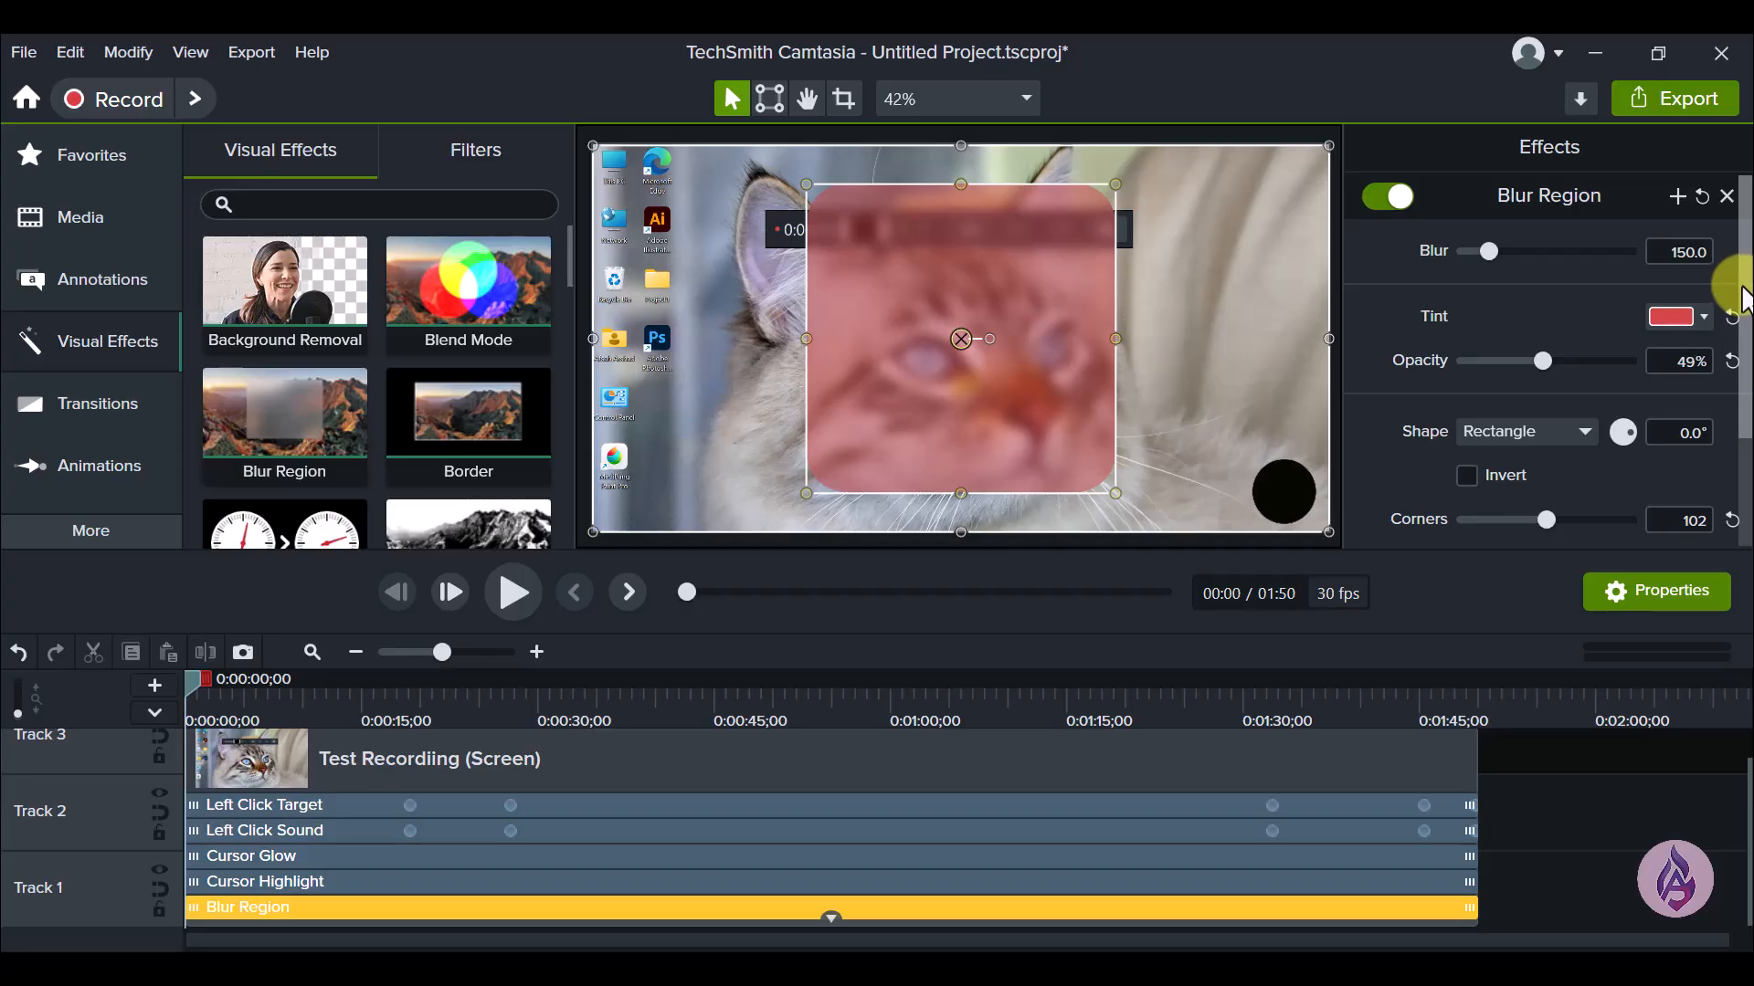
Step: Shrink the blur region on the canvas and move it over the left side of the cat's face
drag(1747, 397, 1727, 196)
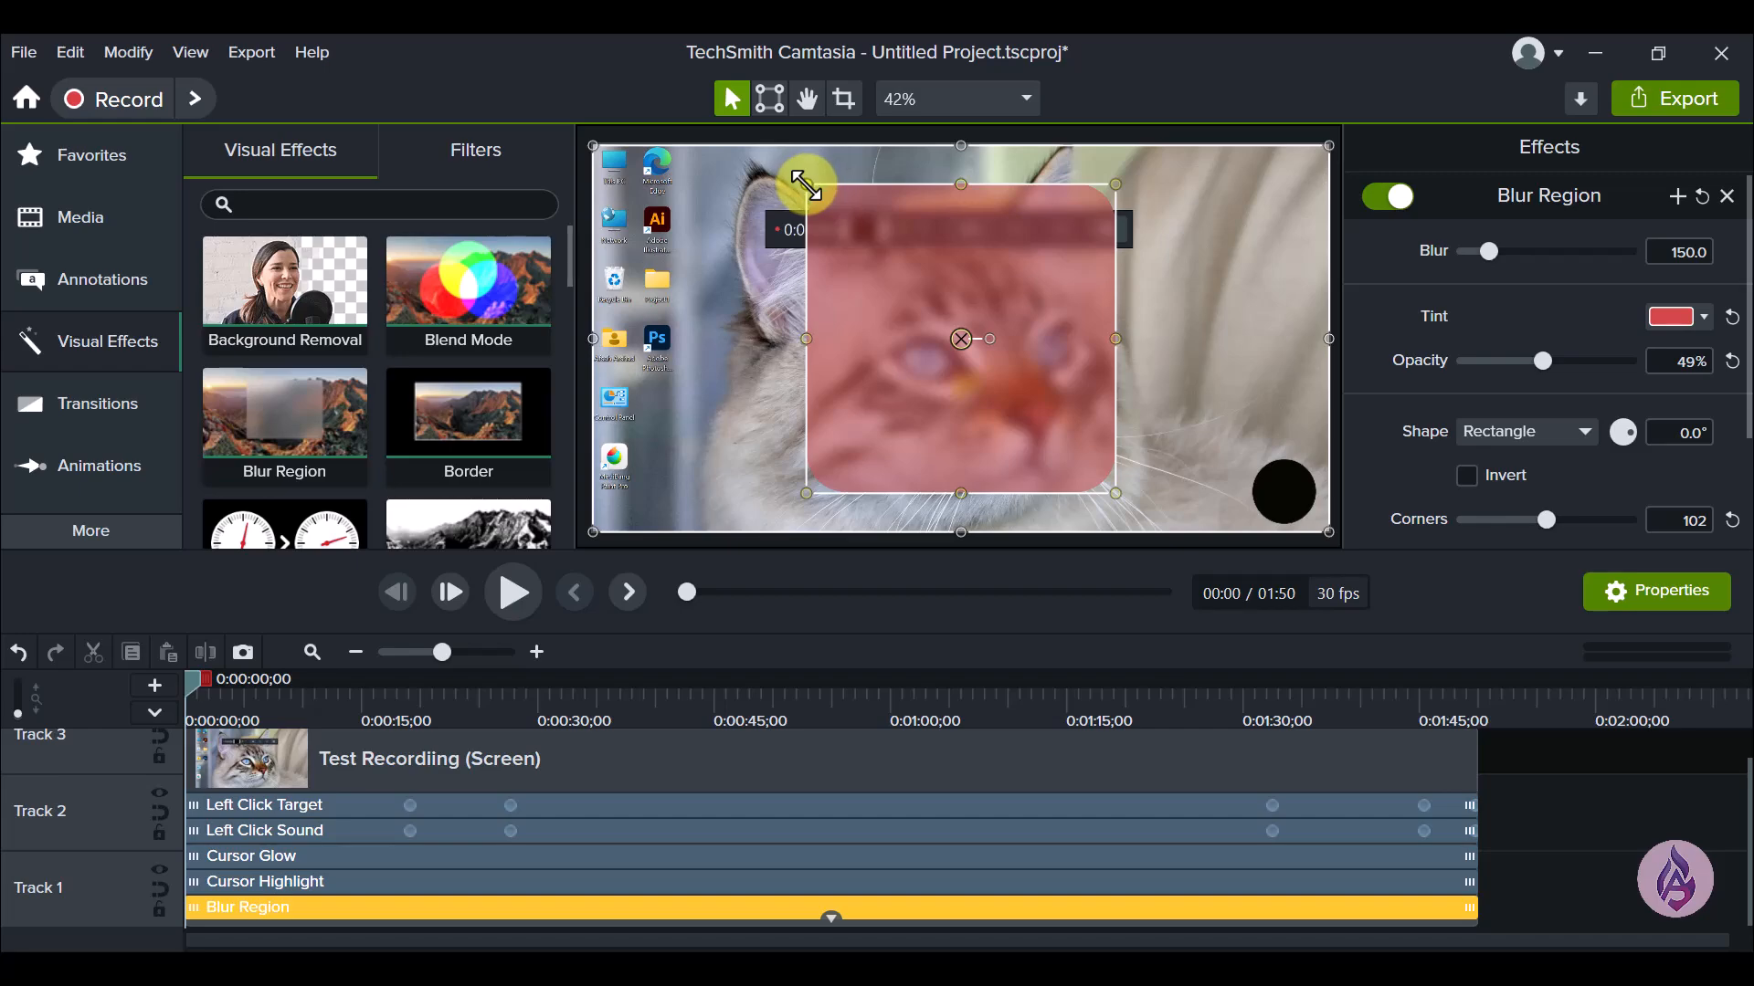
drag(805, 185, 925, 297)
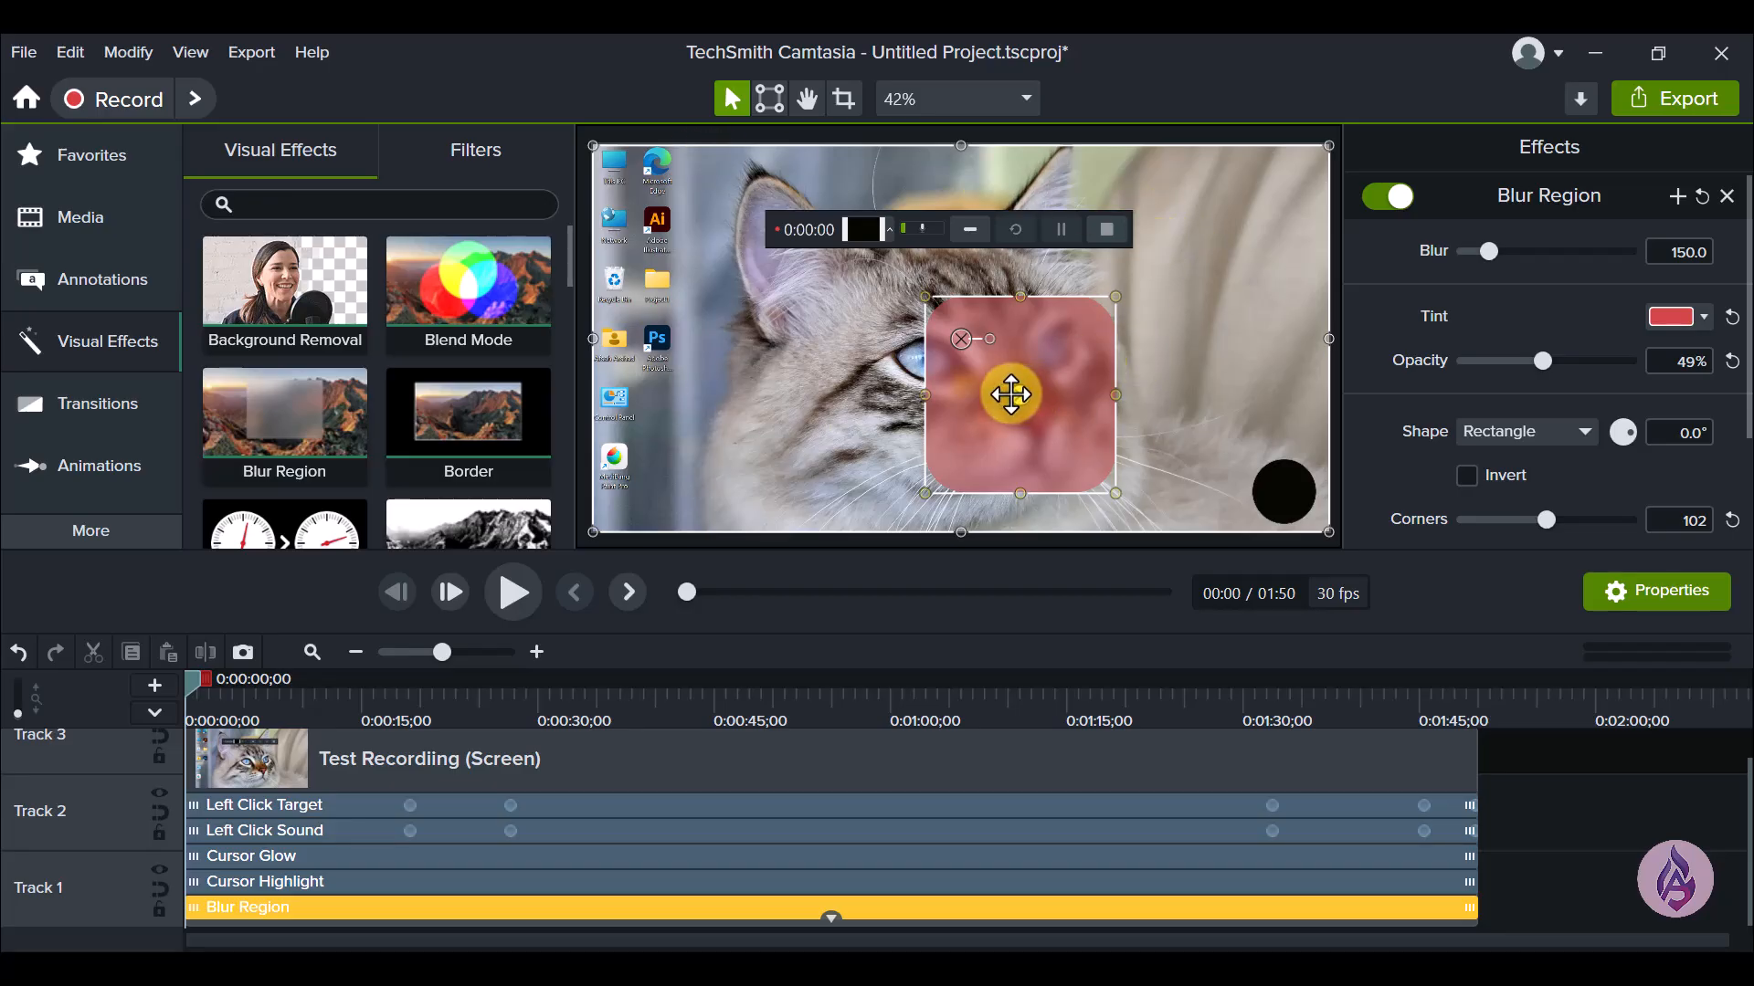
drag(1021, 395, 842, 320)
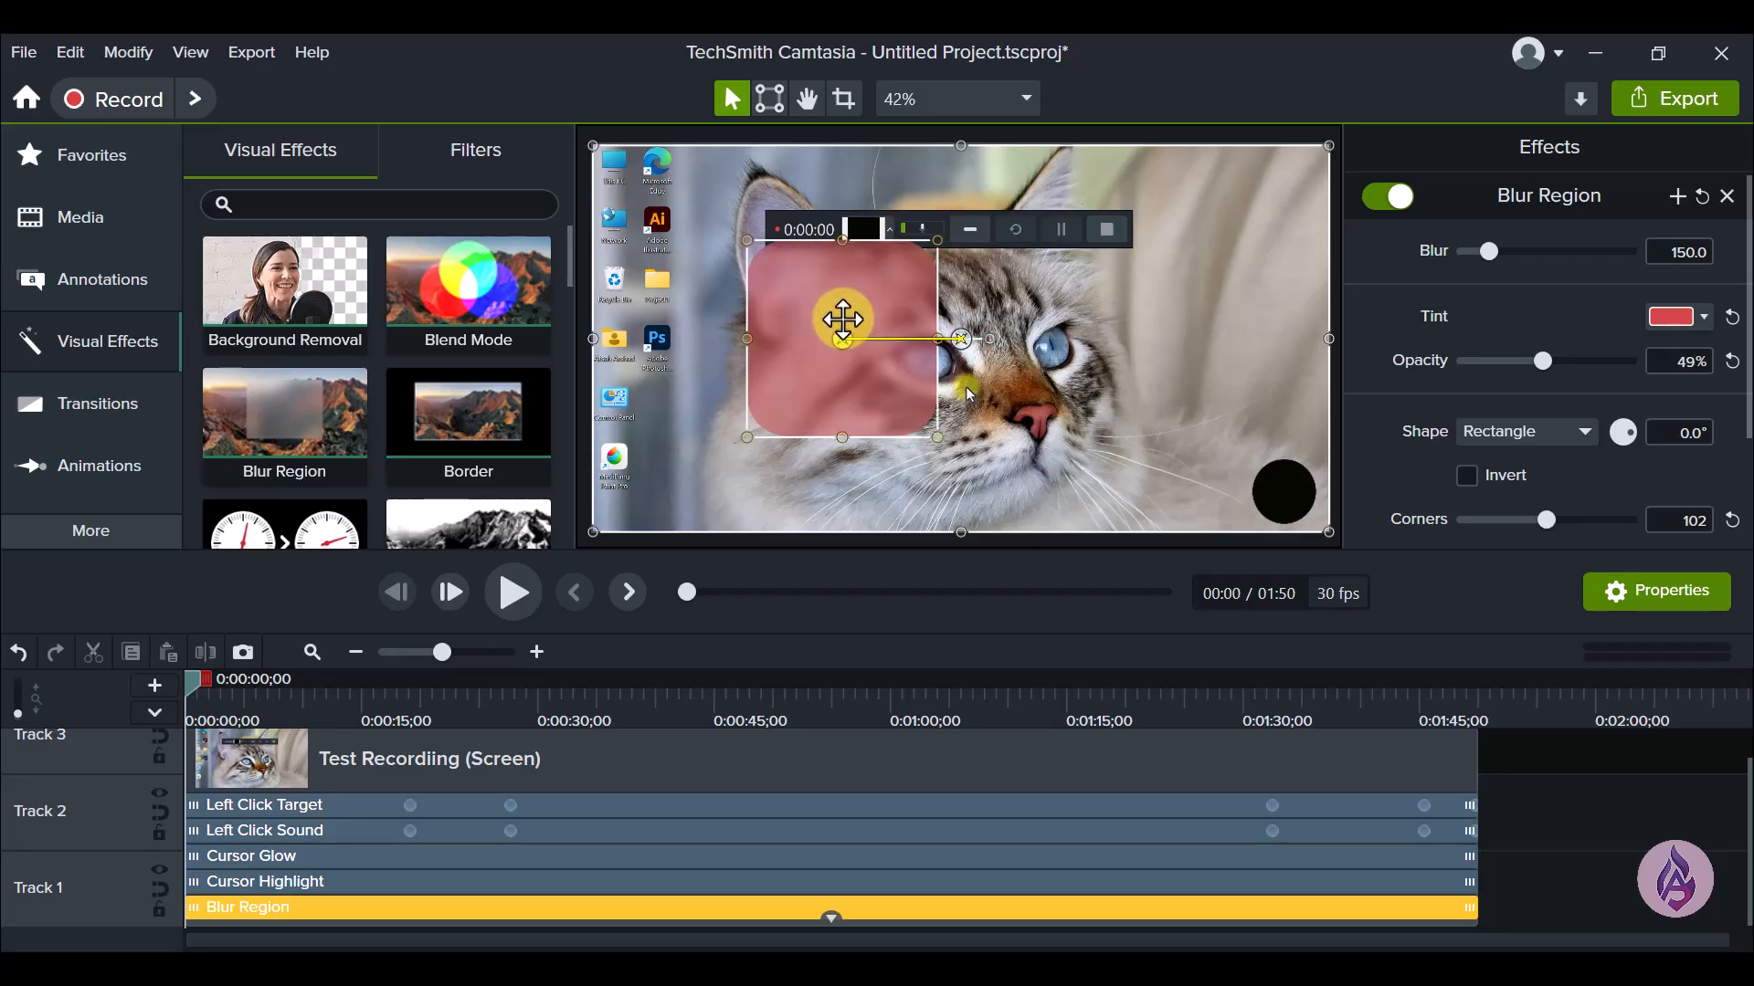
Step: Delete the Blur Region effect from the screen recording clip on Track 1
click(252, 909)
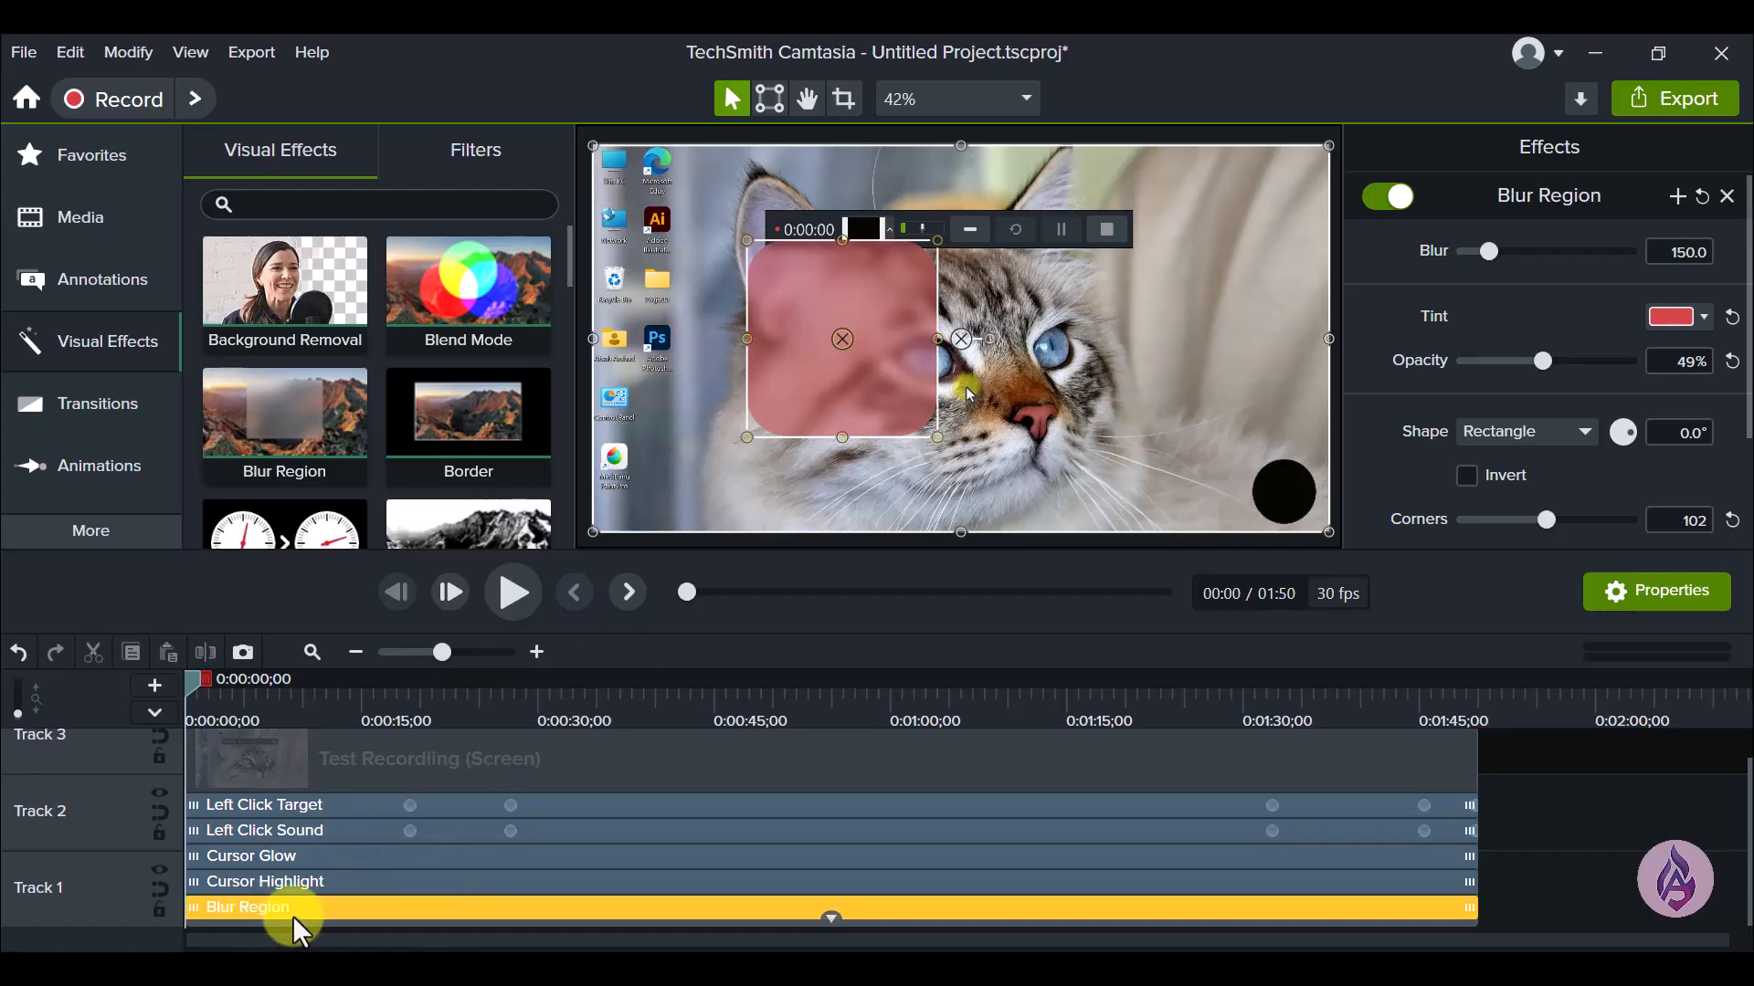
key(Delete)
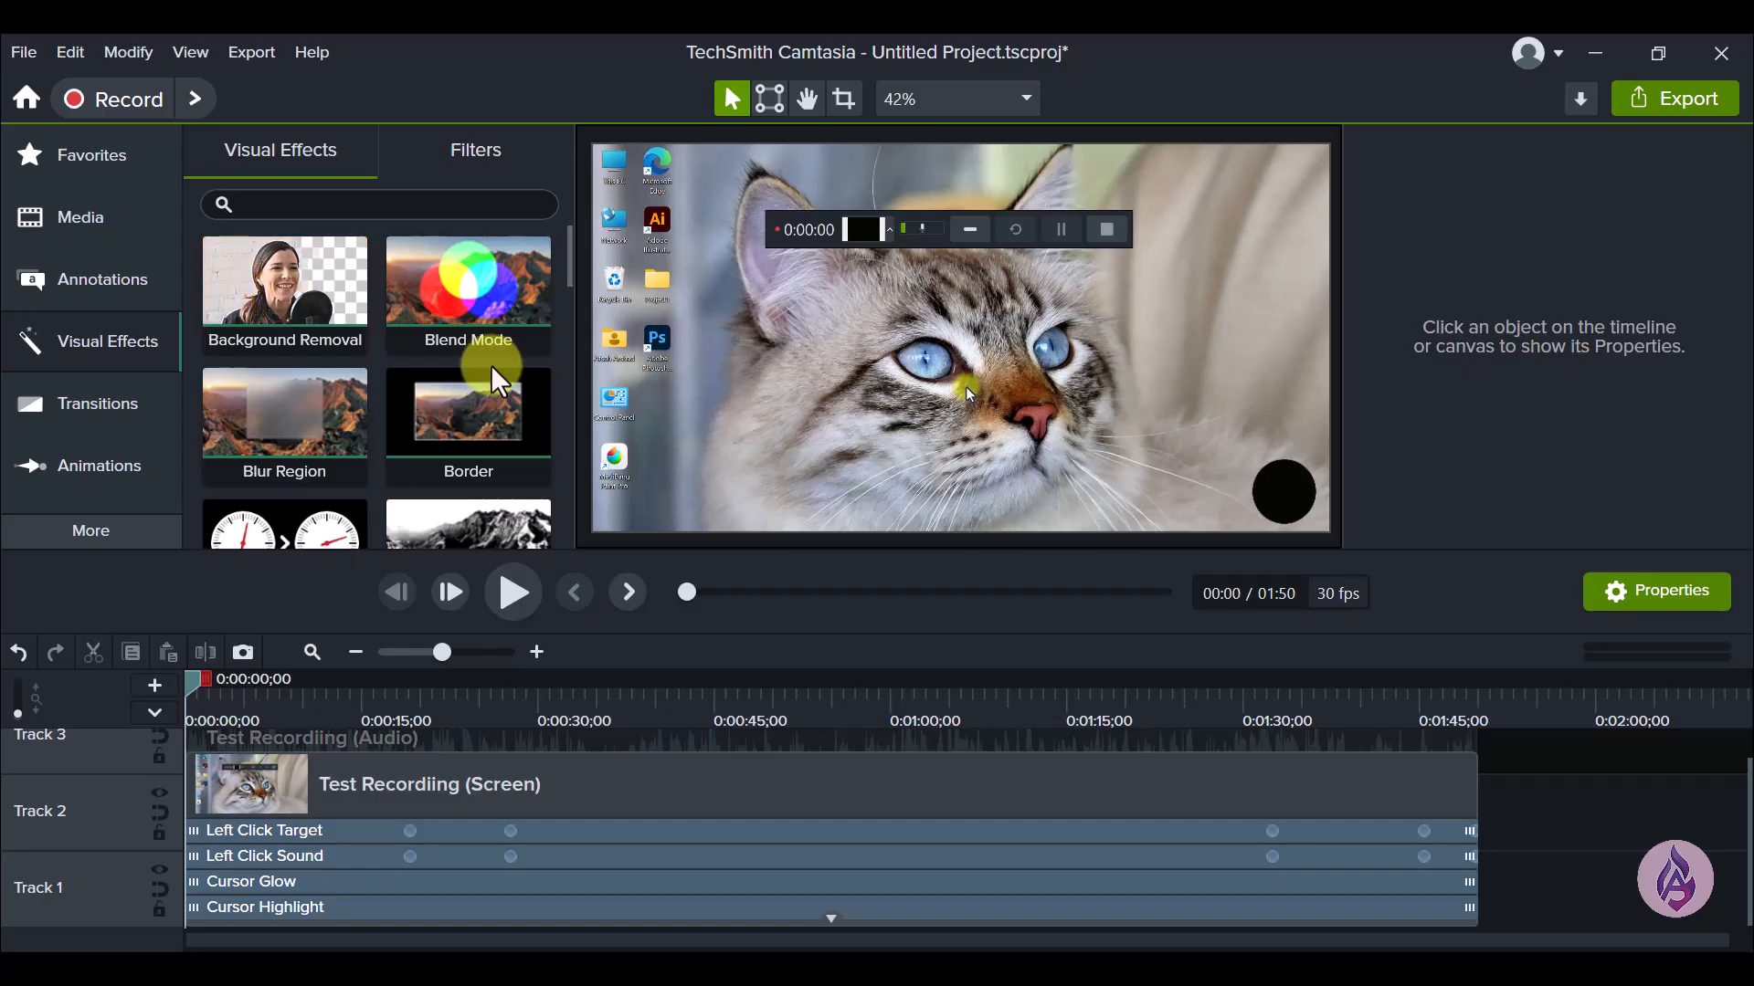
Step: Apply the Clip Speed effect to the screen recording clip on Track 1 and set its speed to 2.00x
drag(562, 248, 562, 289)
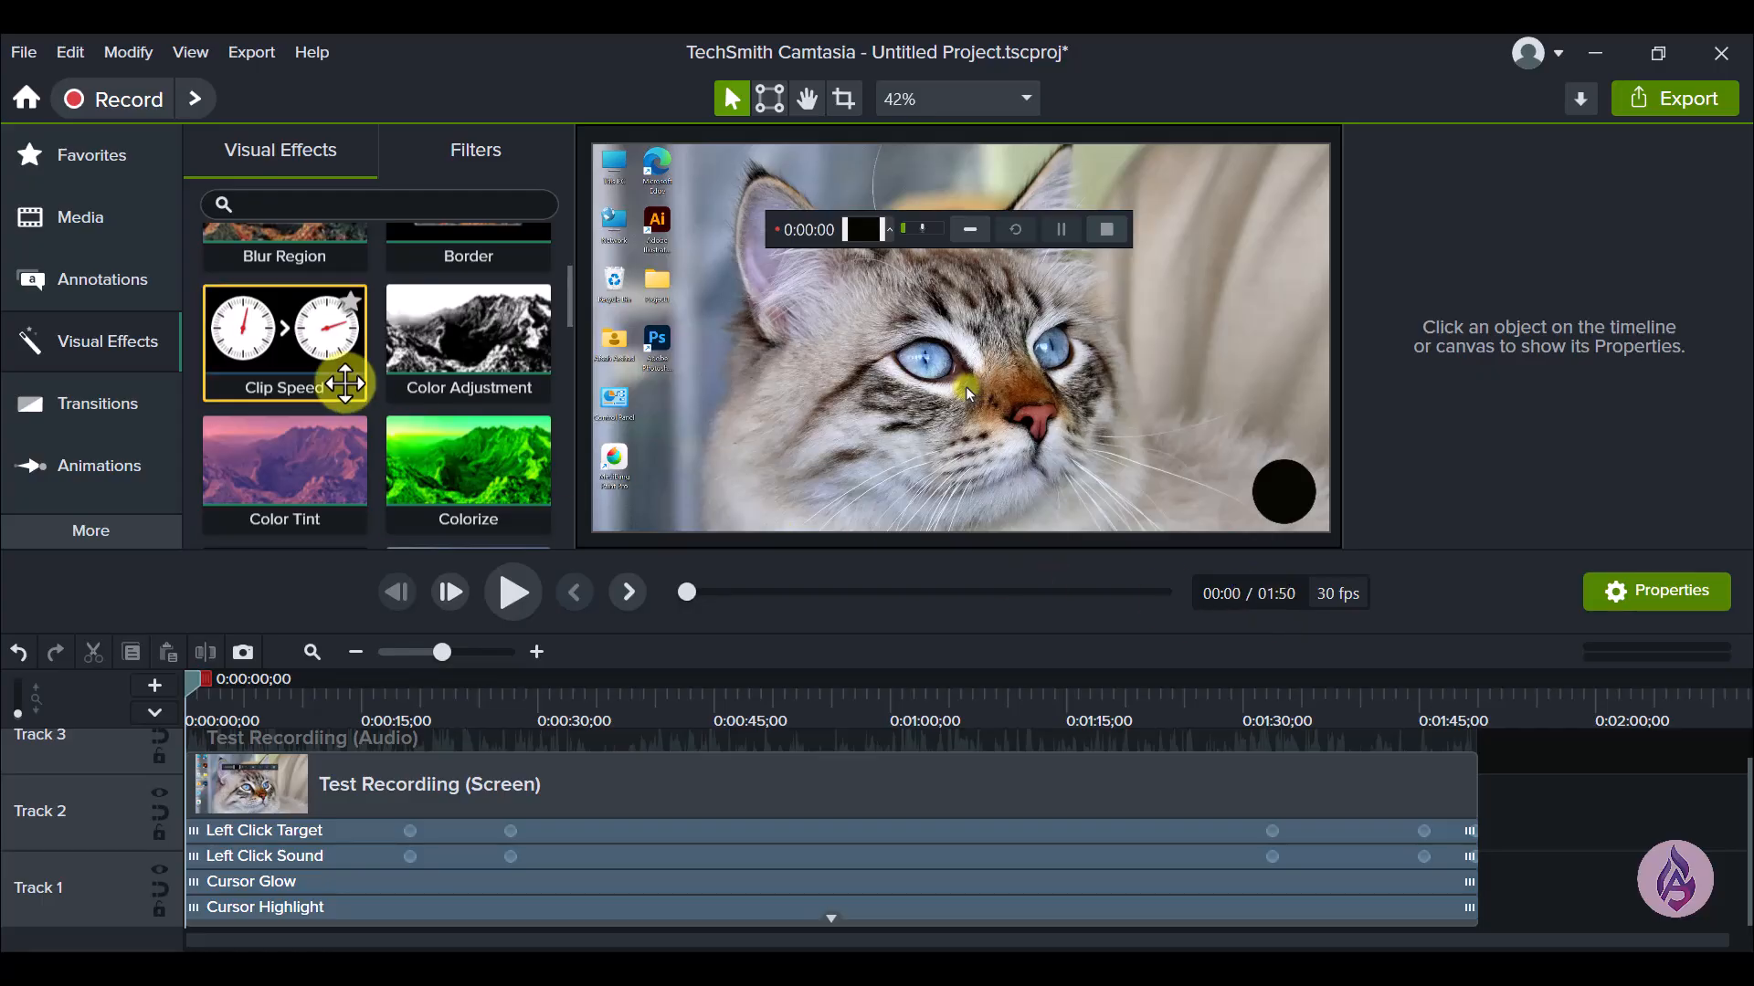
drag(307, 349, 463, 852)
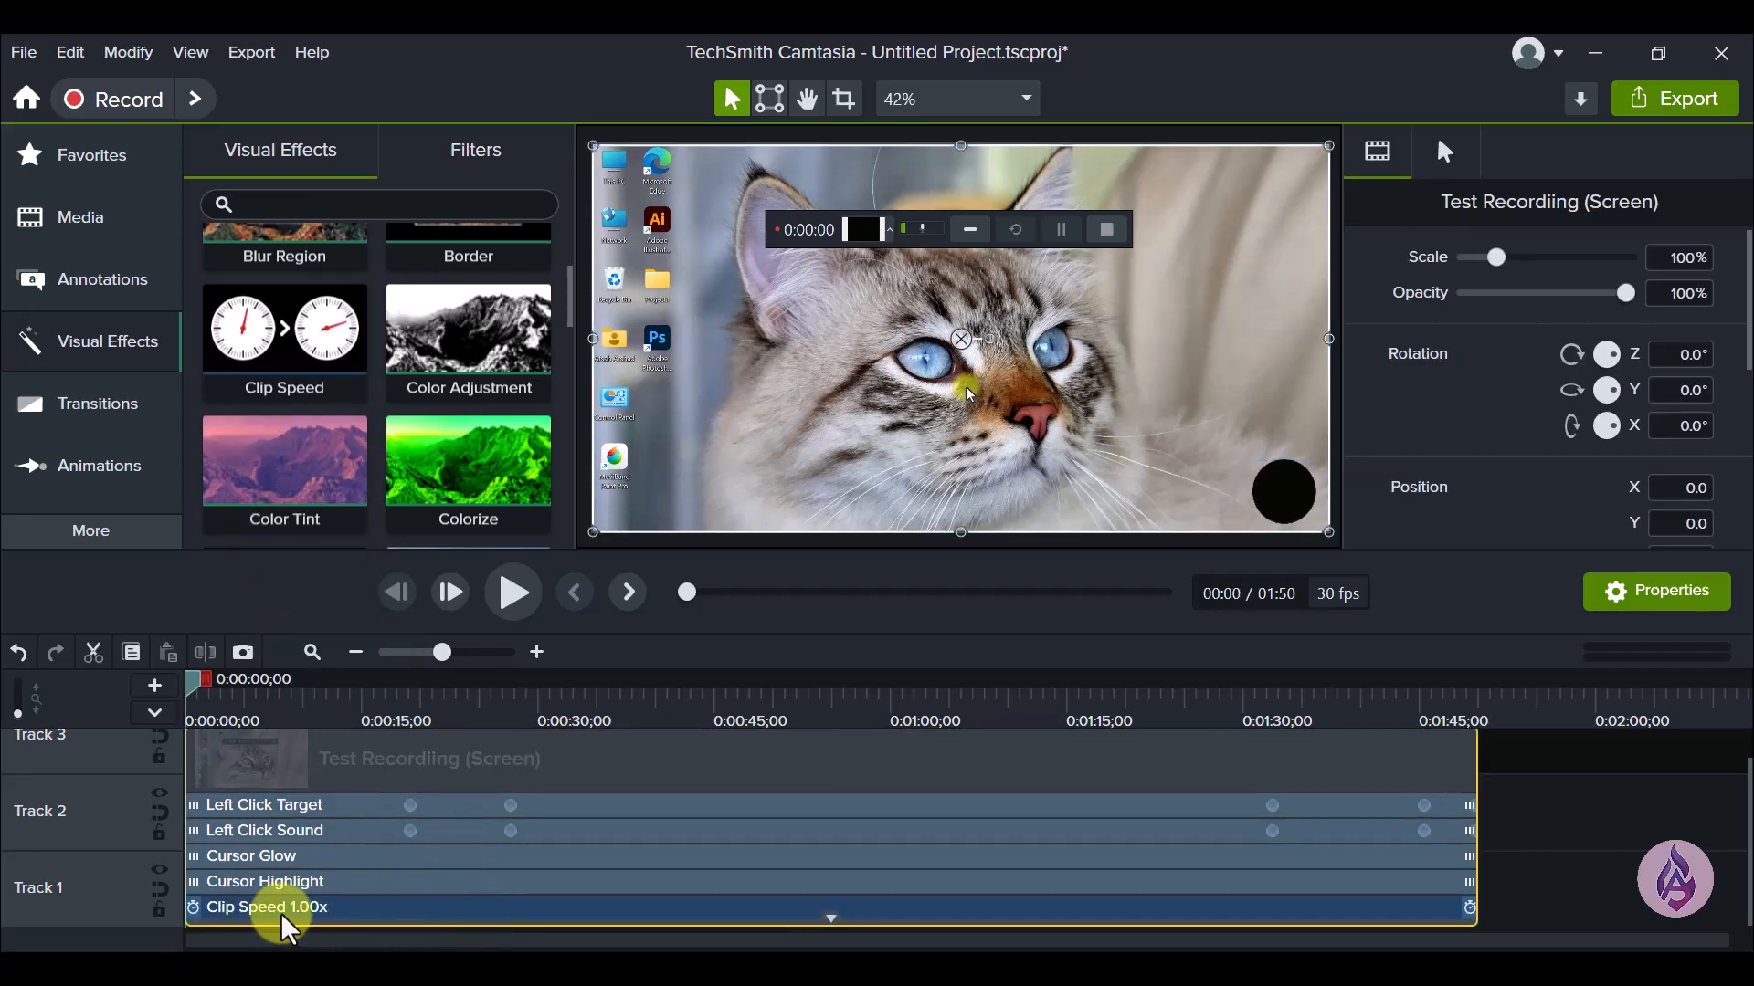
click(318, 906)
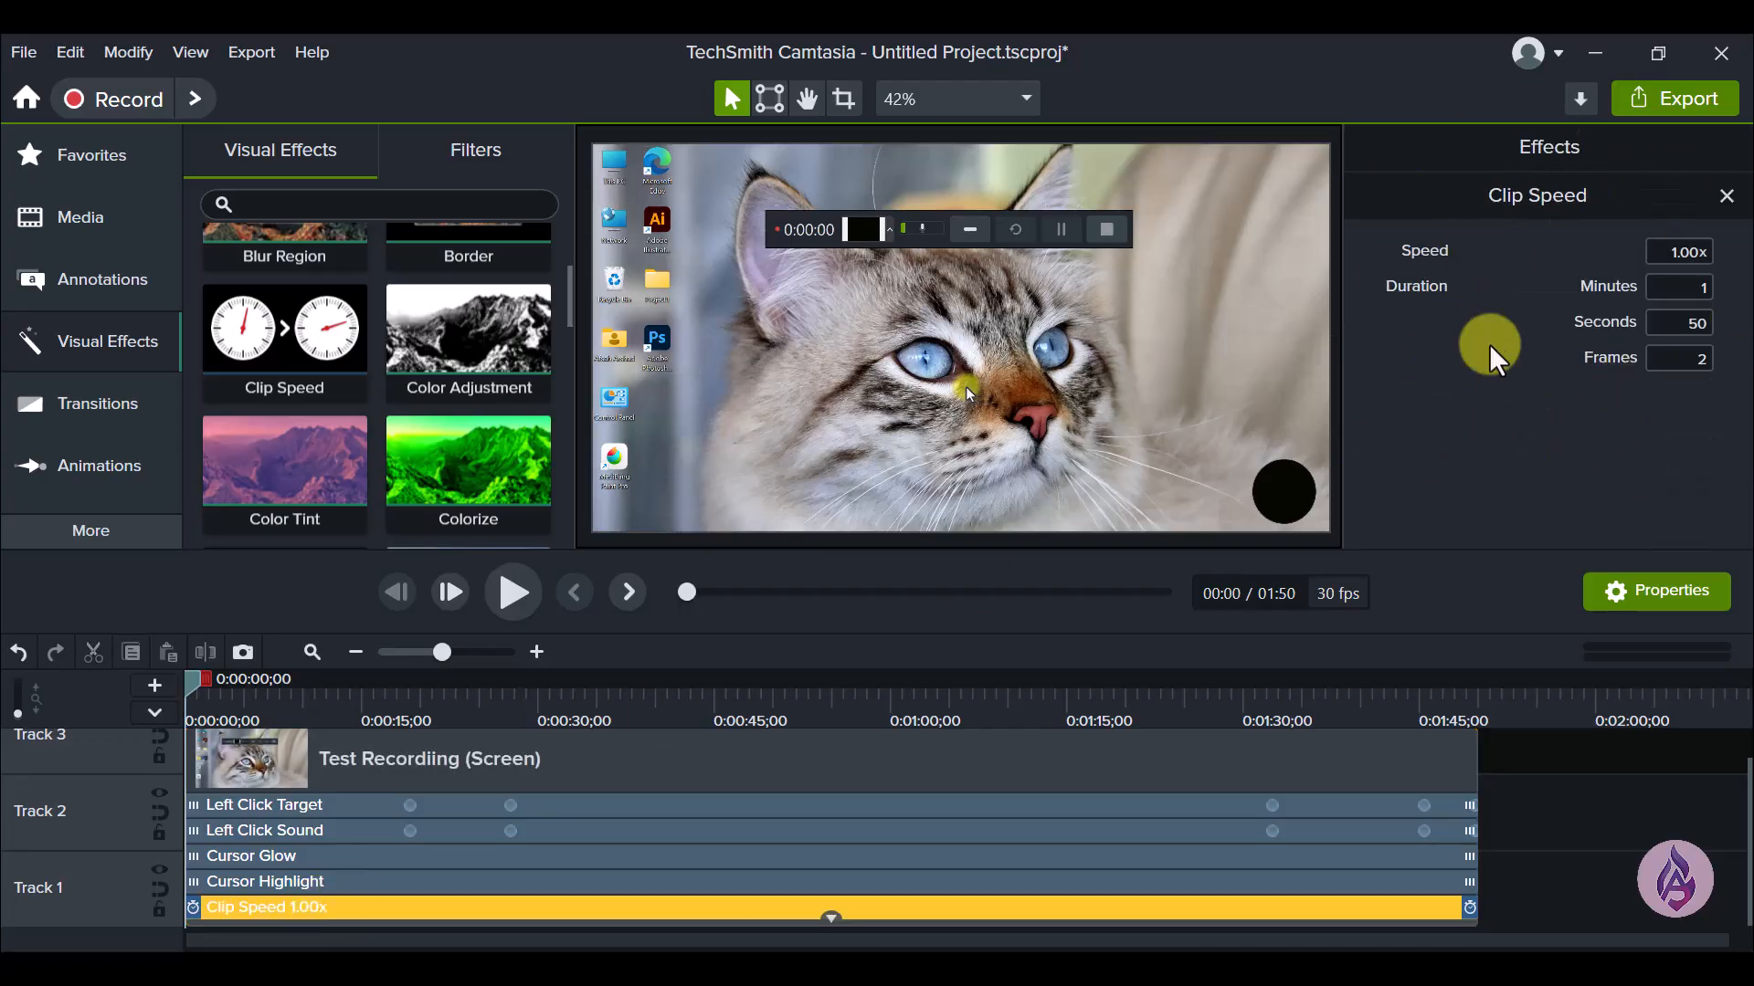
click(1681, 259)
key(Return)
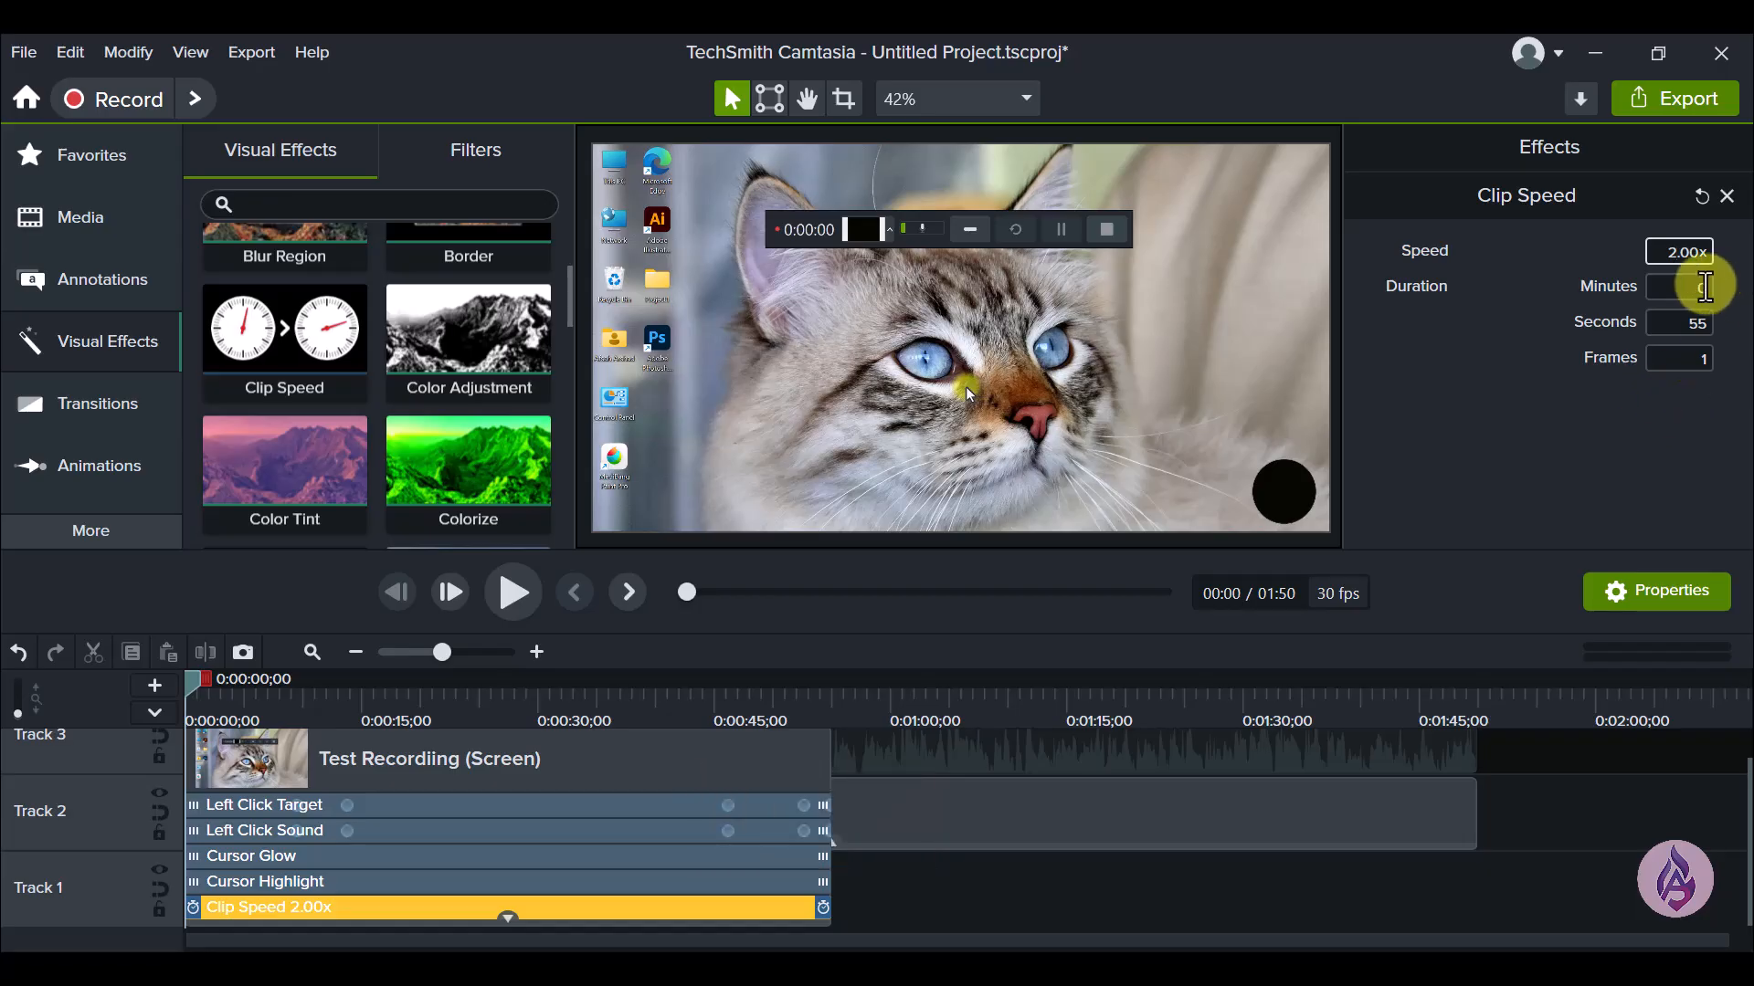
click(1000, 890)
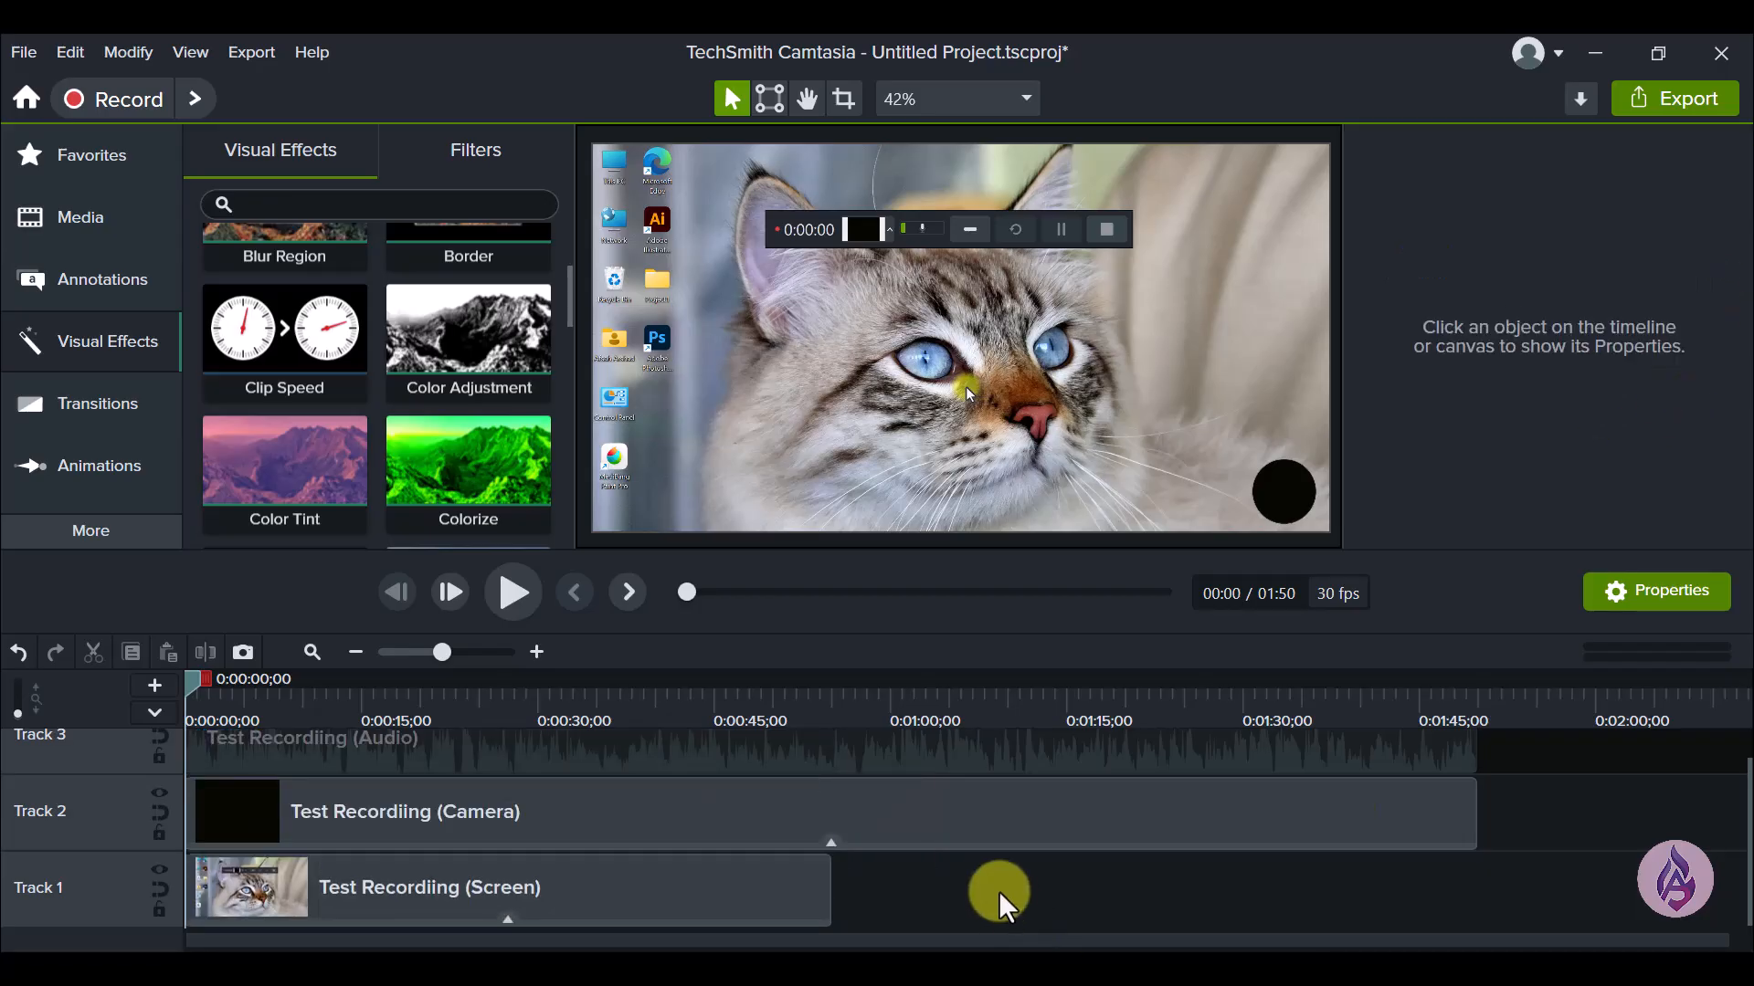
drag(294, 333, 599, 882)
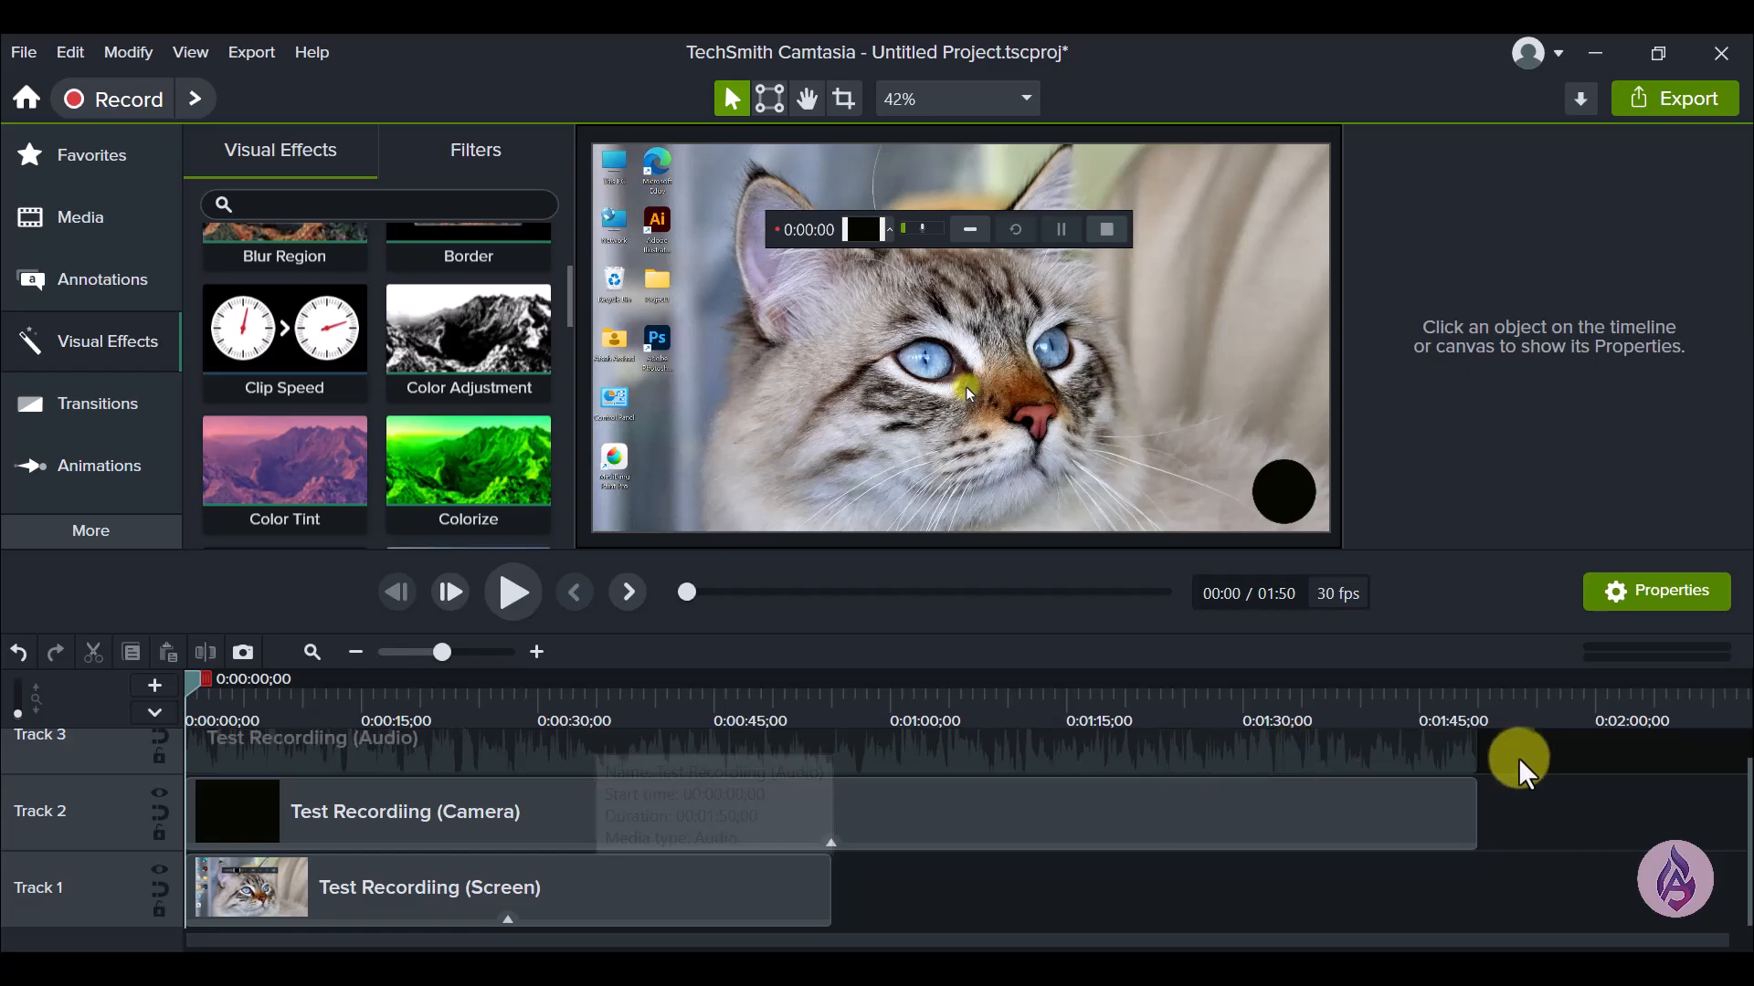
scroll(715, 774, up, 1)
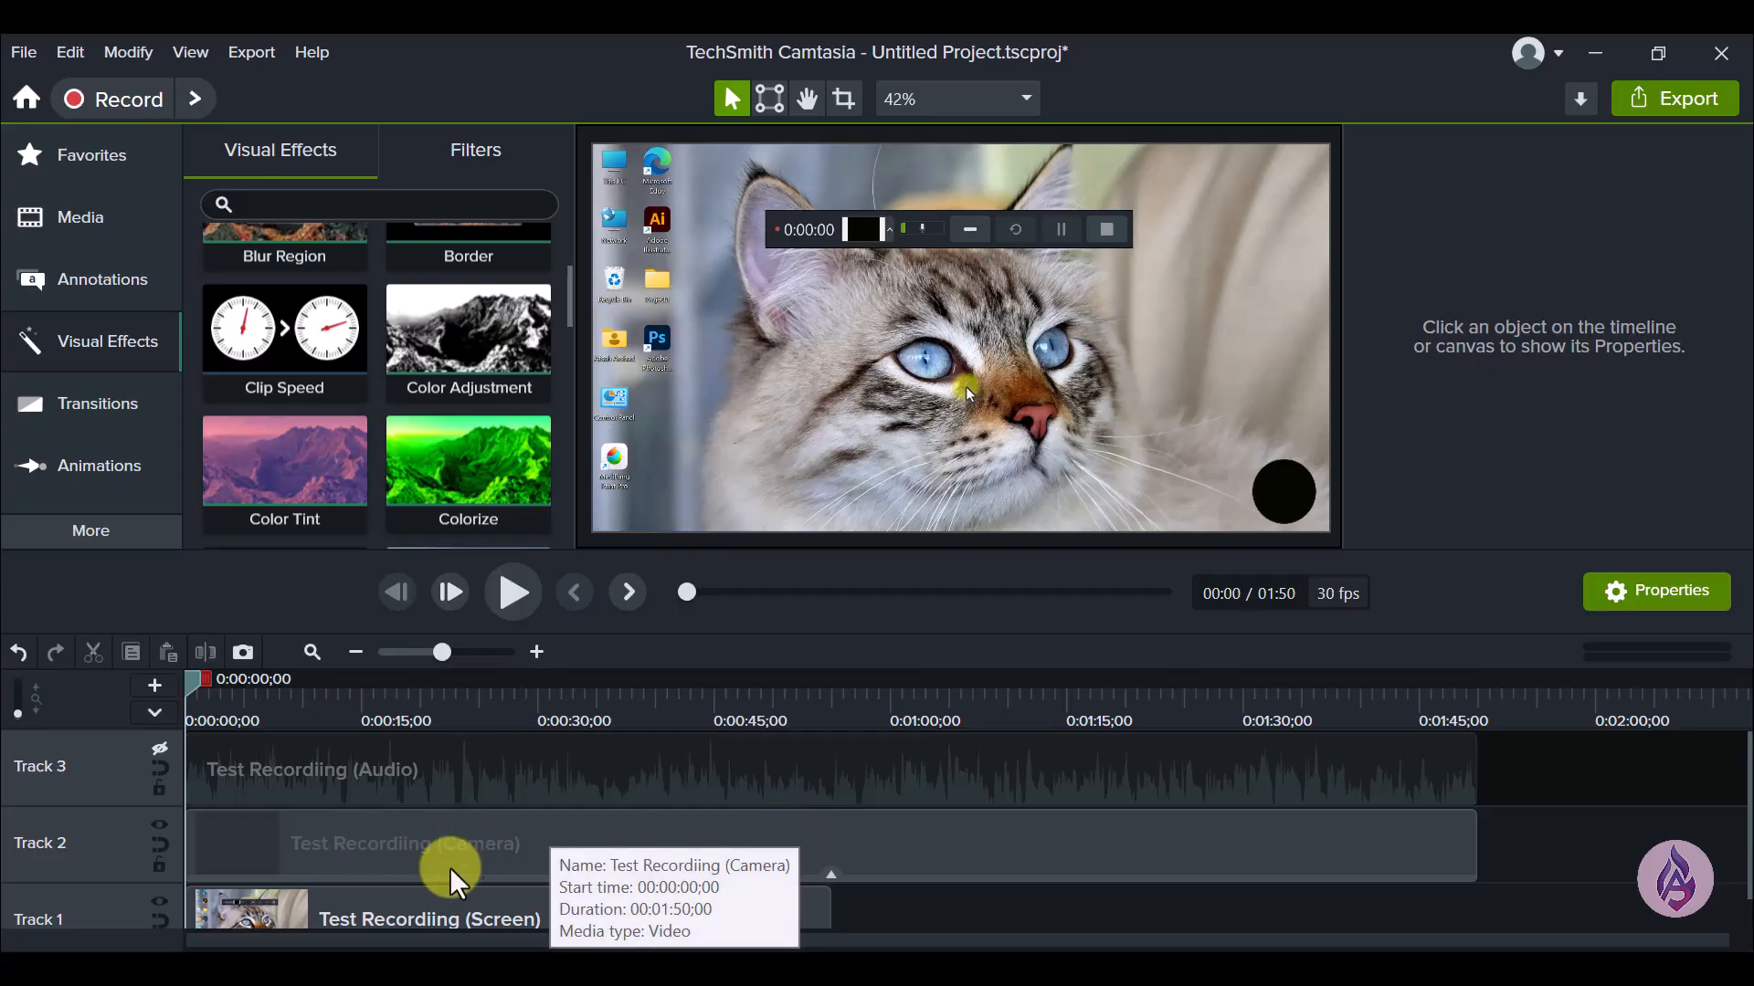
scroll(437, 877, down, 1)
scroll(502, 892, up, 1)
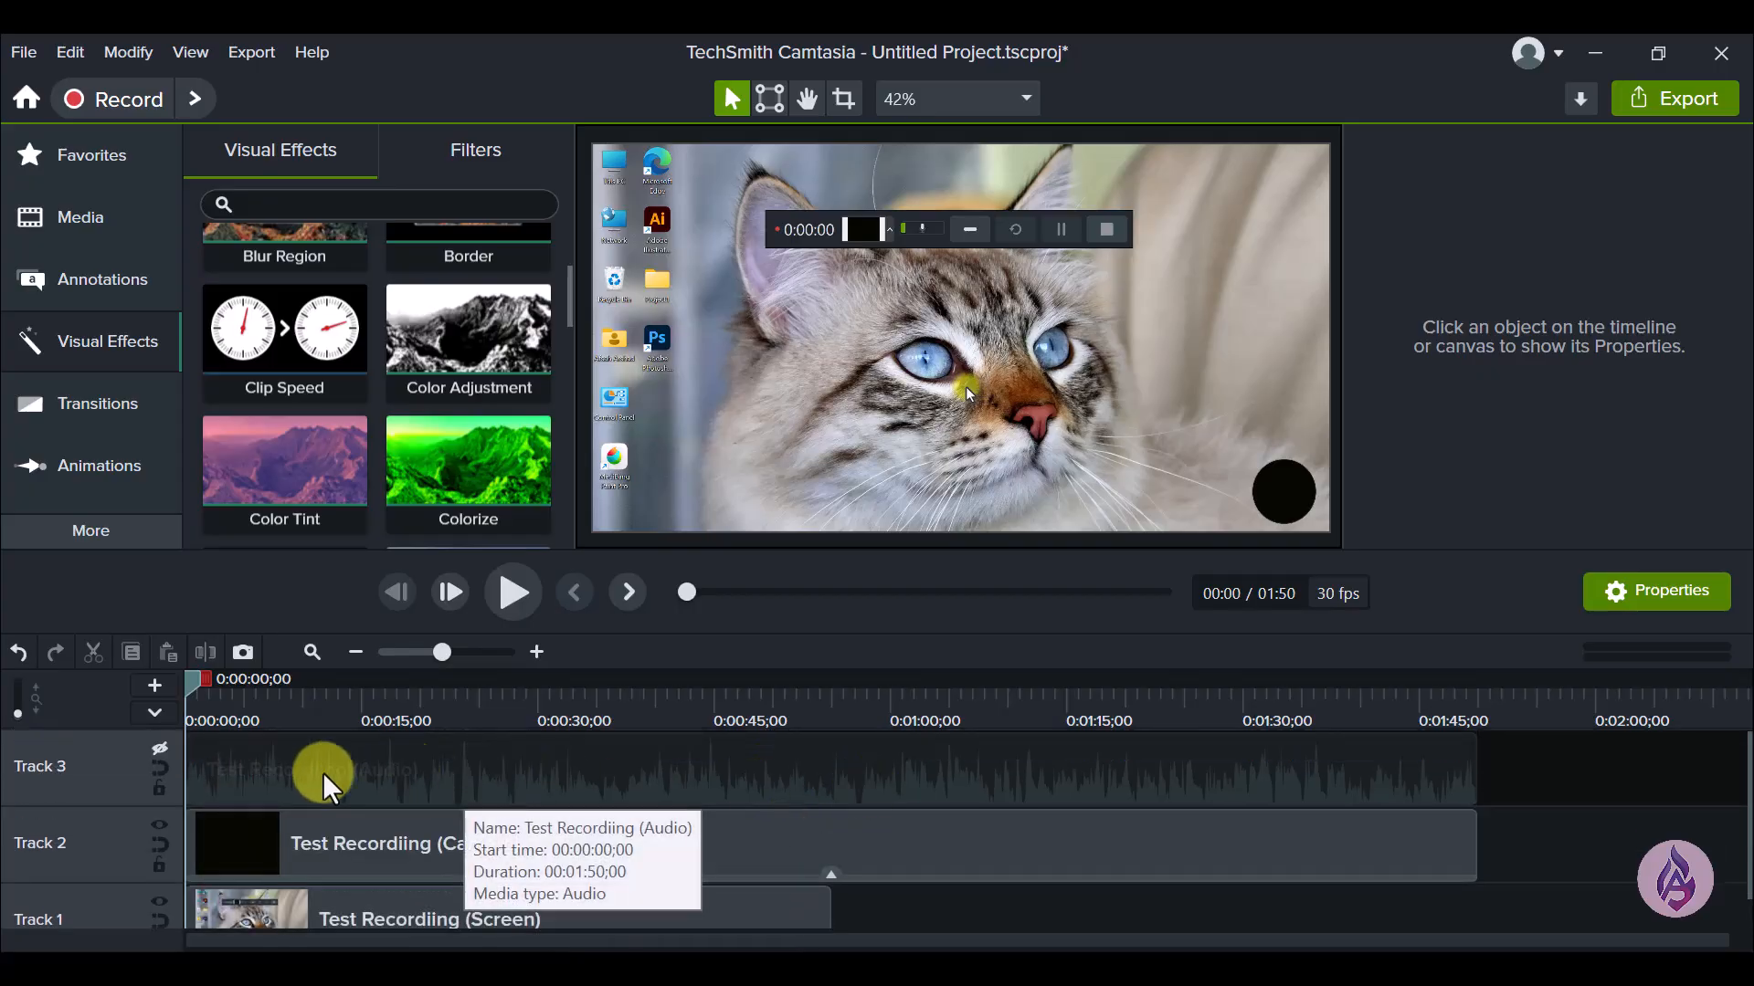
Step: Enable the hidden Track 3 and select its audio recording clip
click(157, 751)
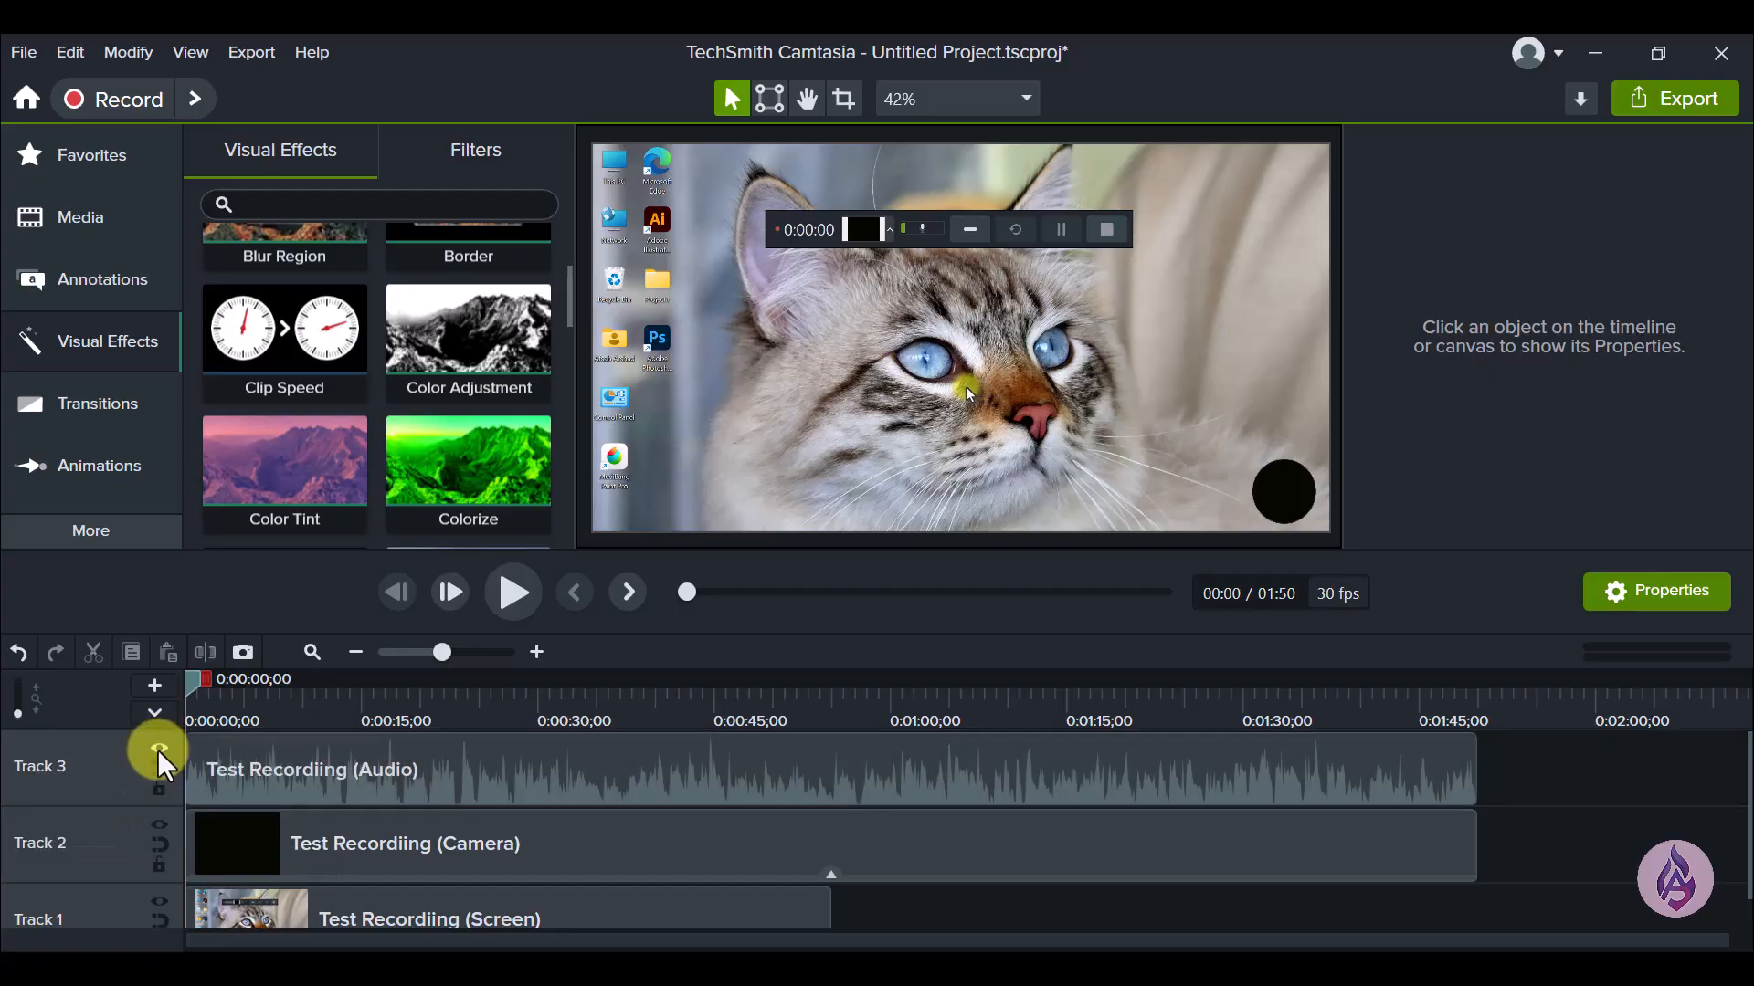
click(157, 750)
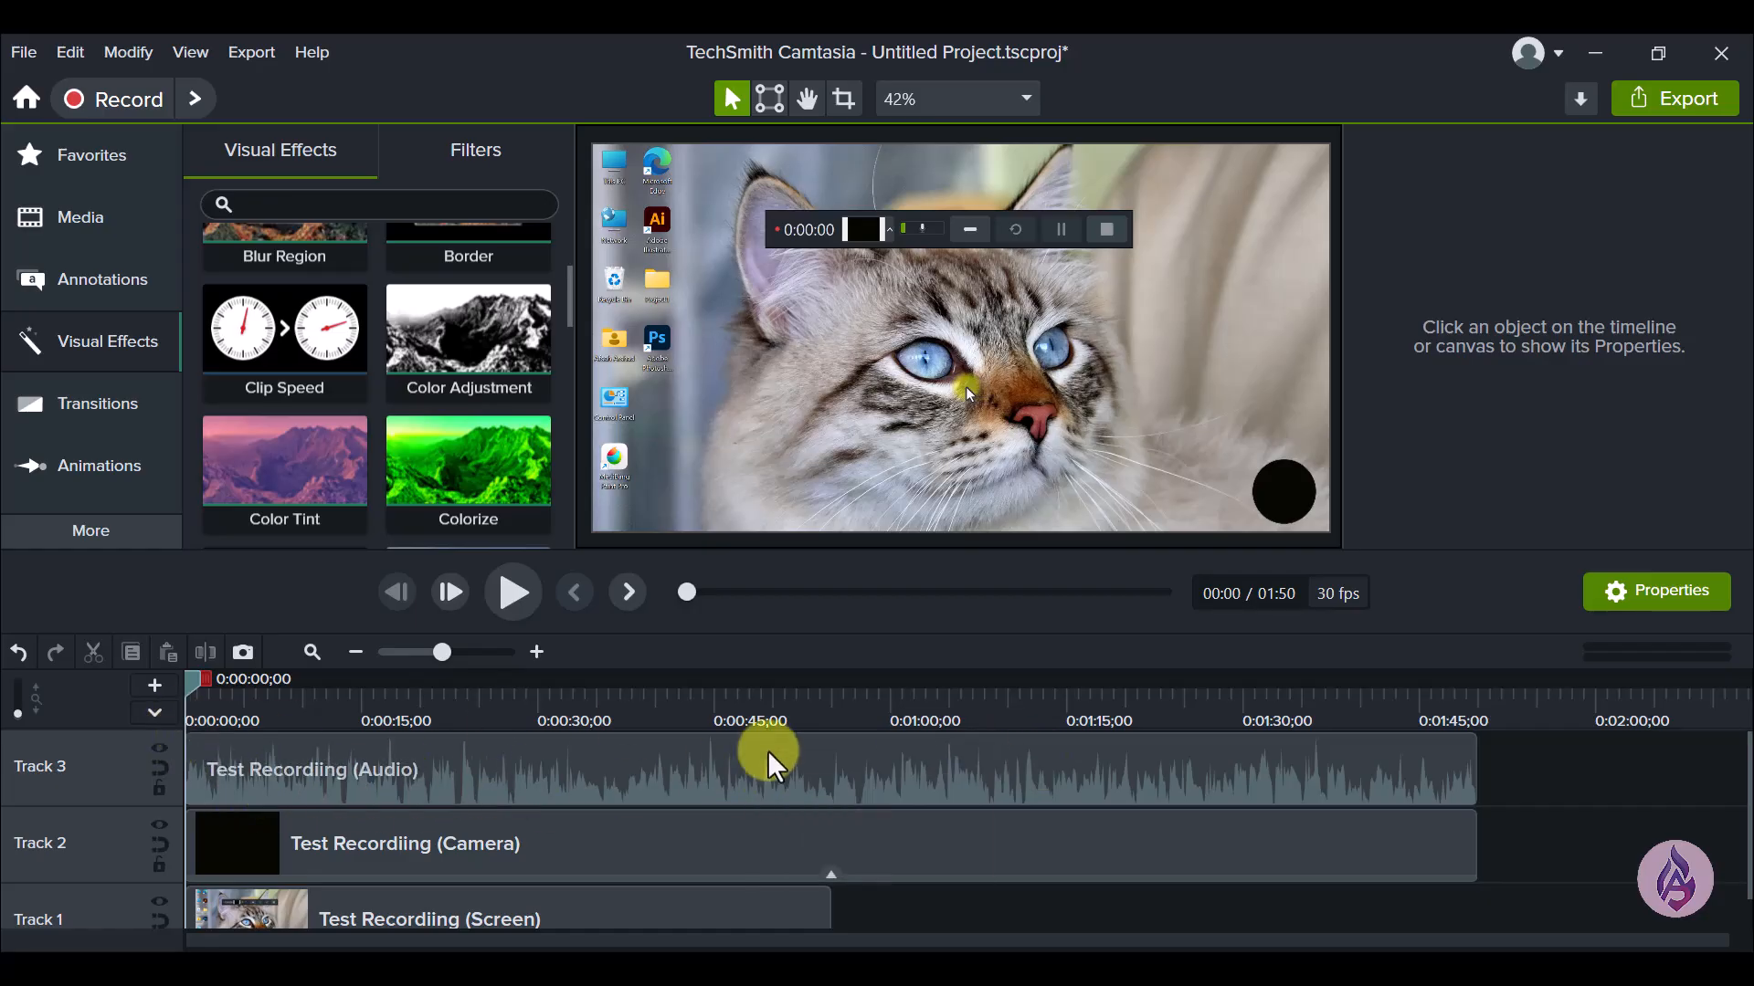
click(838, 760)
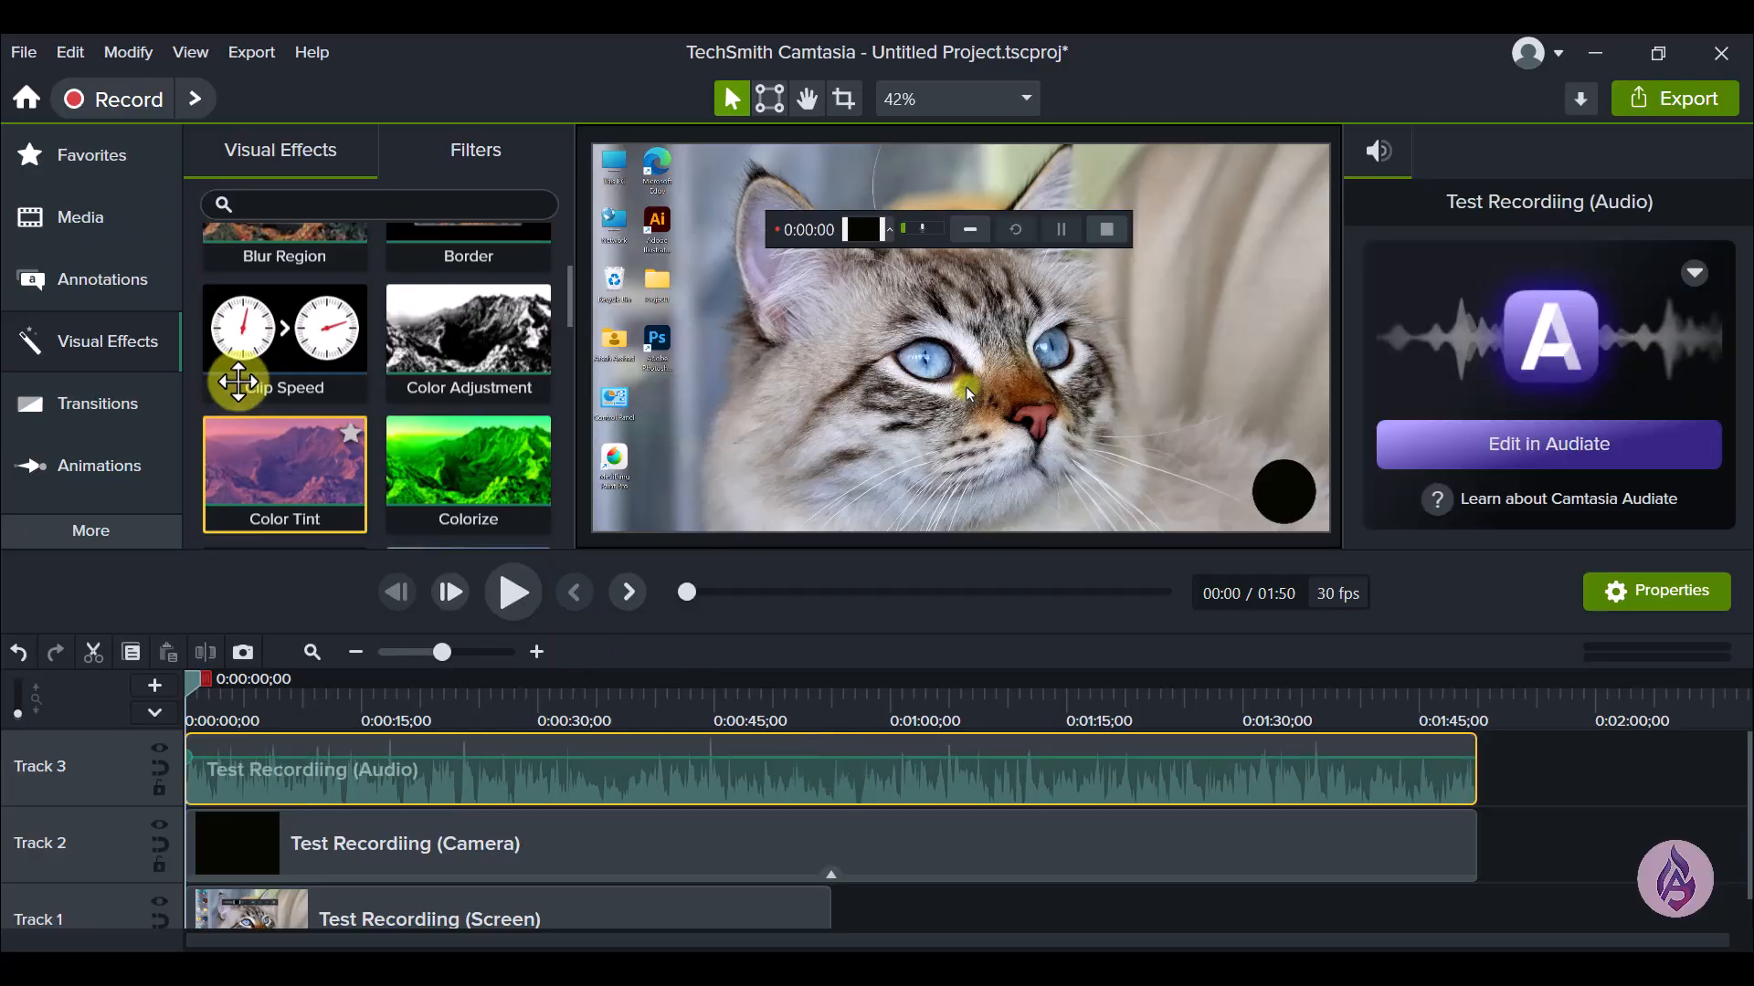
Step: Apply the Clip Speed effect to the audio recording clip on Track 3 and set its speed to 2.00x
drag(278, 329, 451, 770)
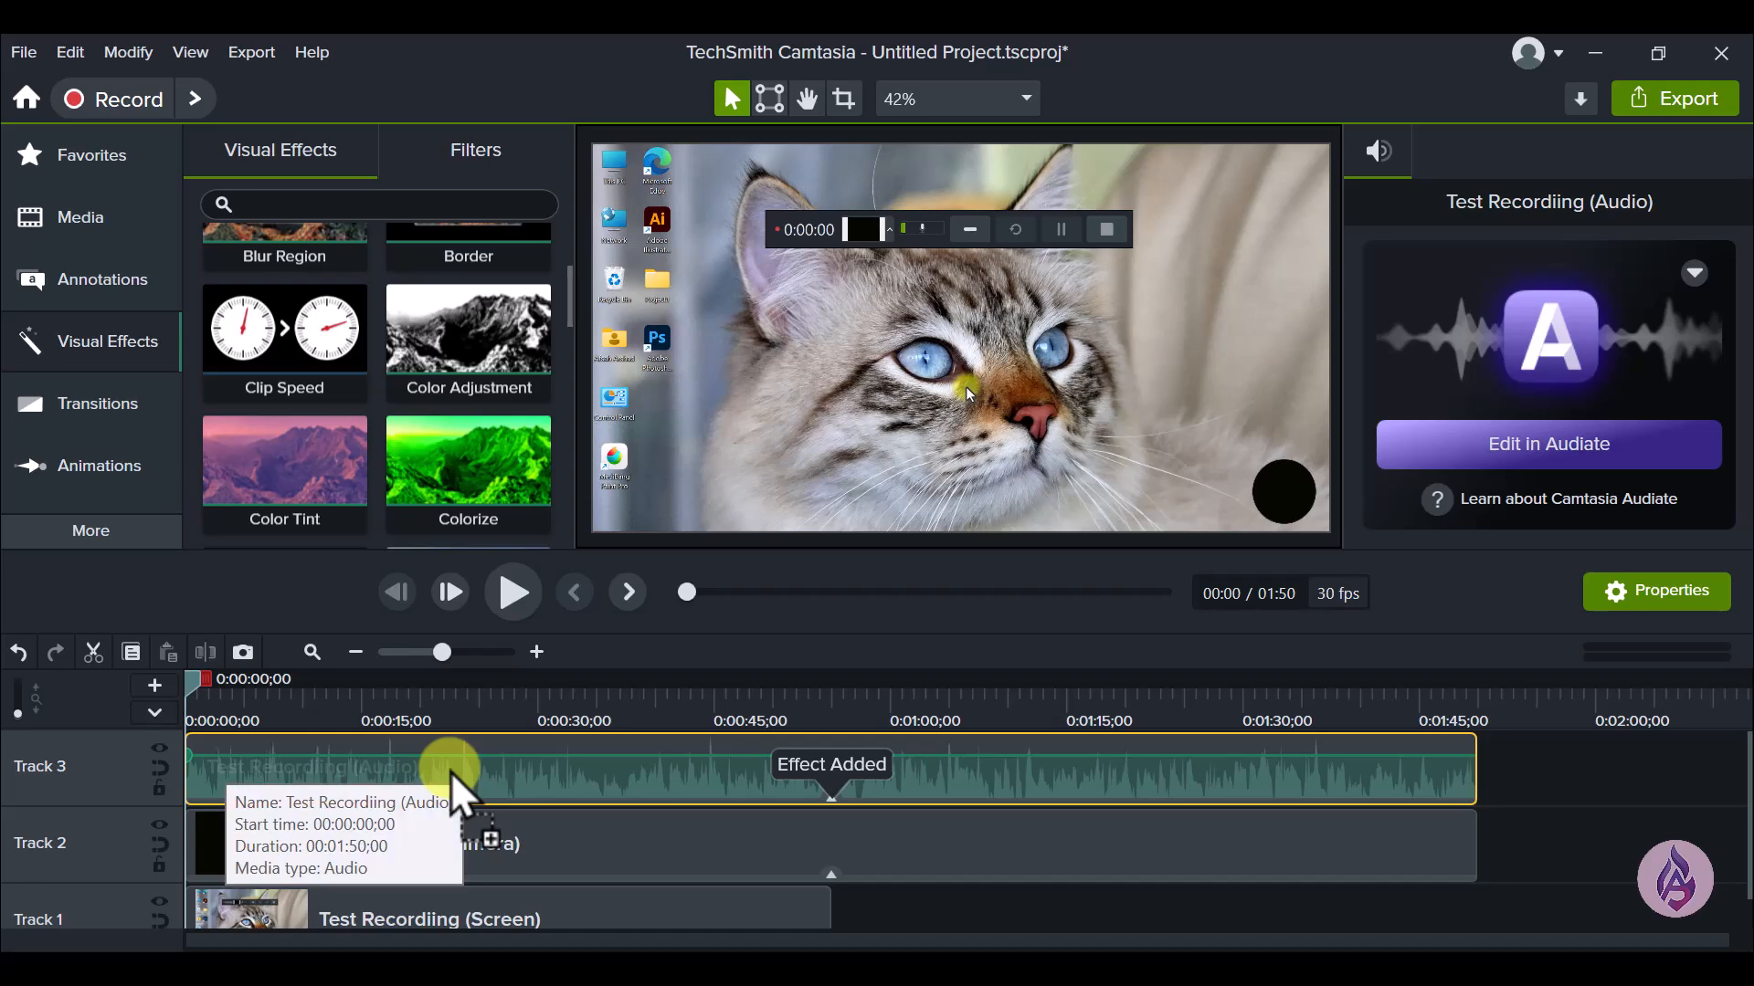
click(831, 796)
click(634, 786)
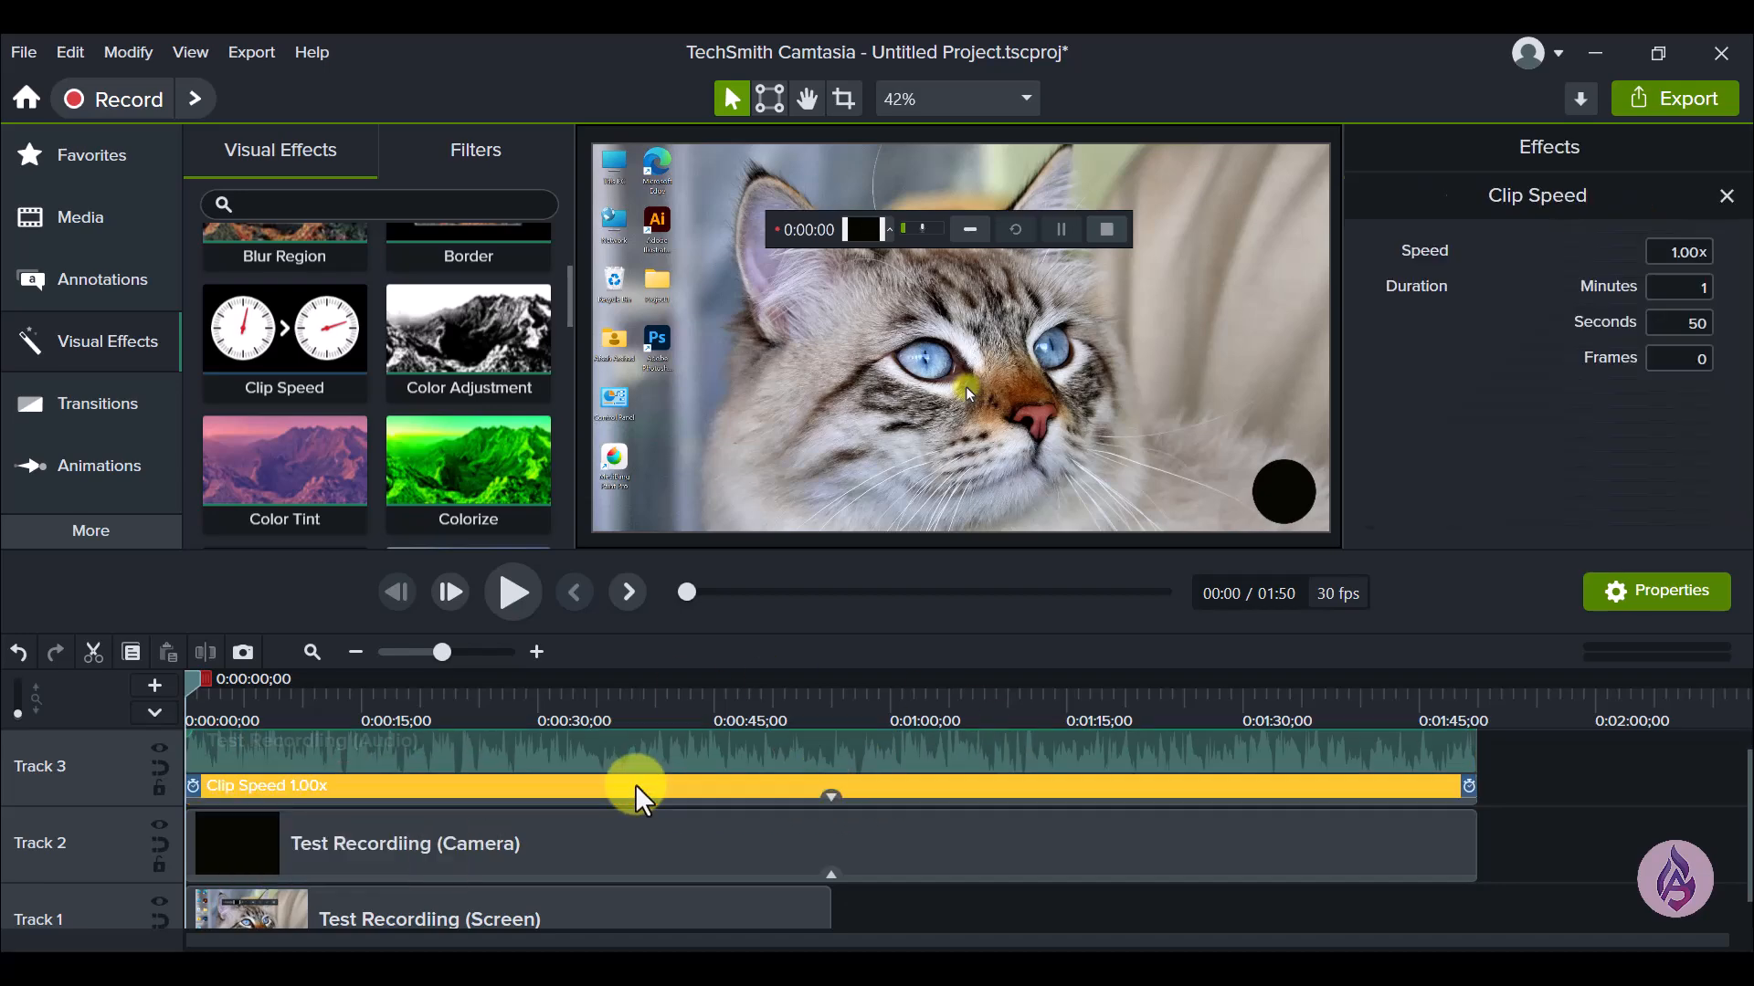
click(1681, 251)
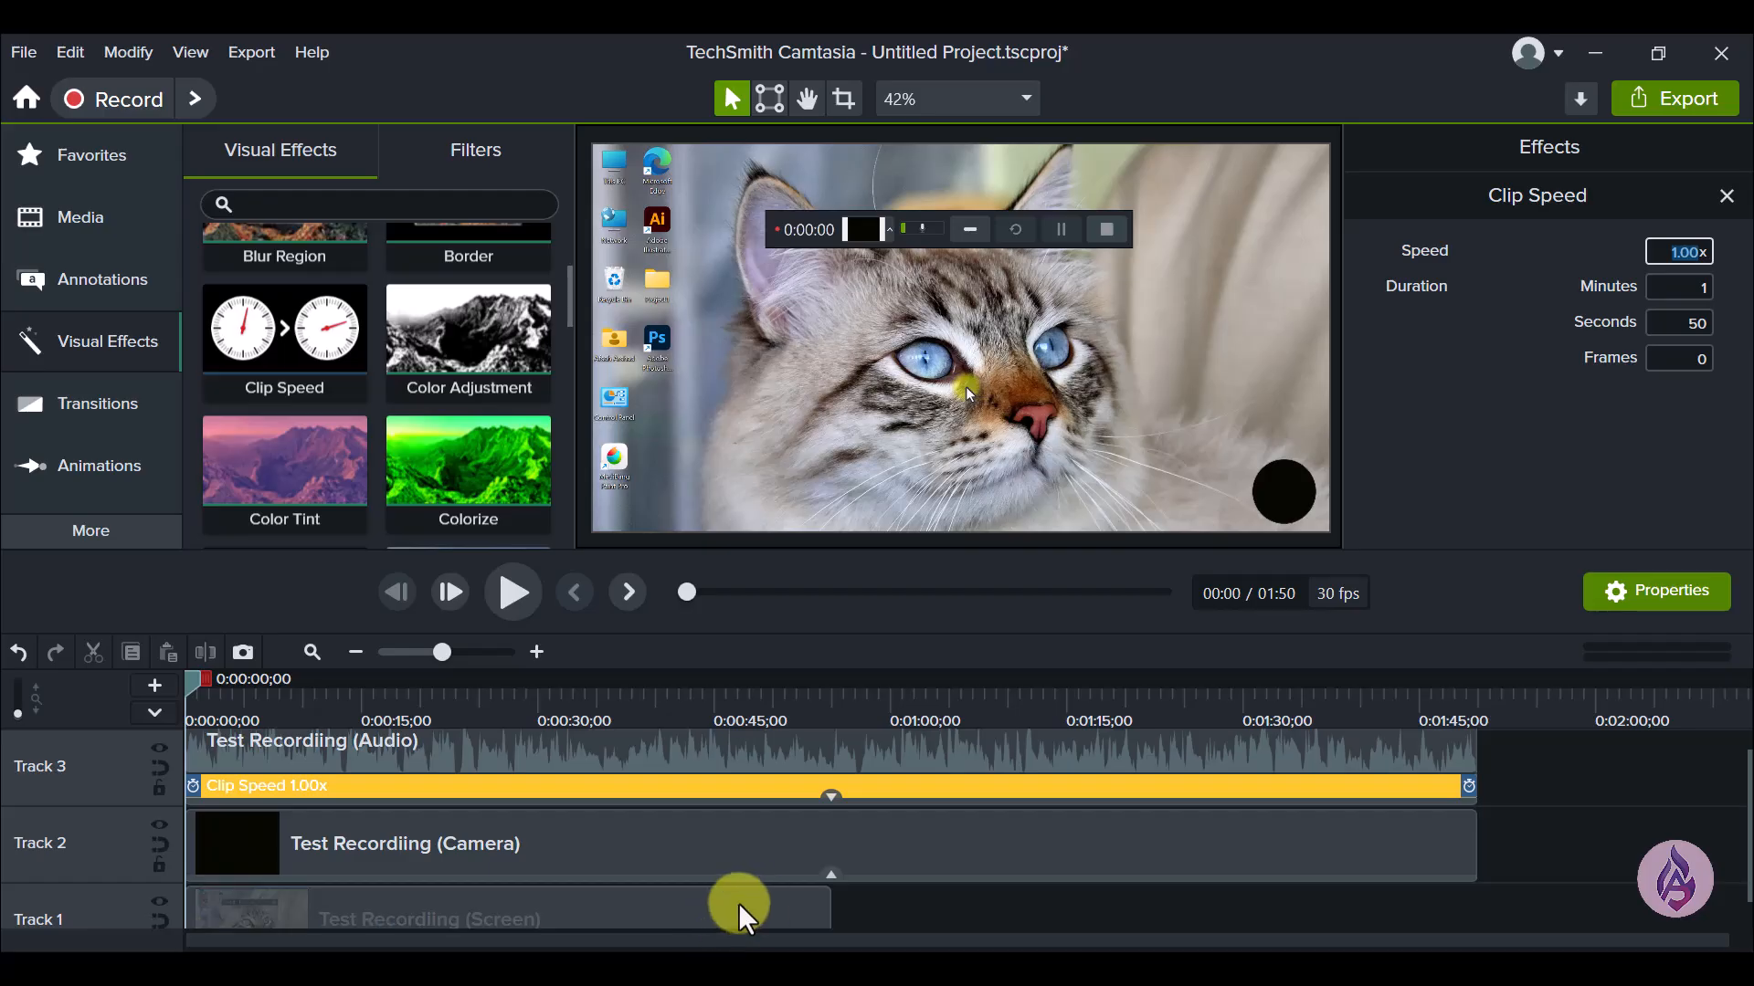
text(2x)
key(Return)
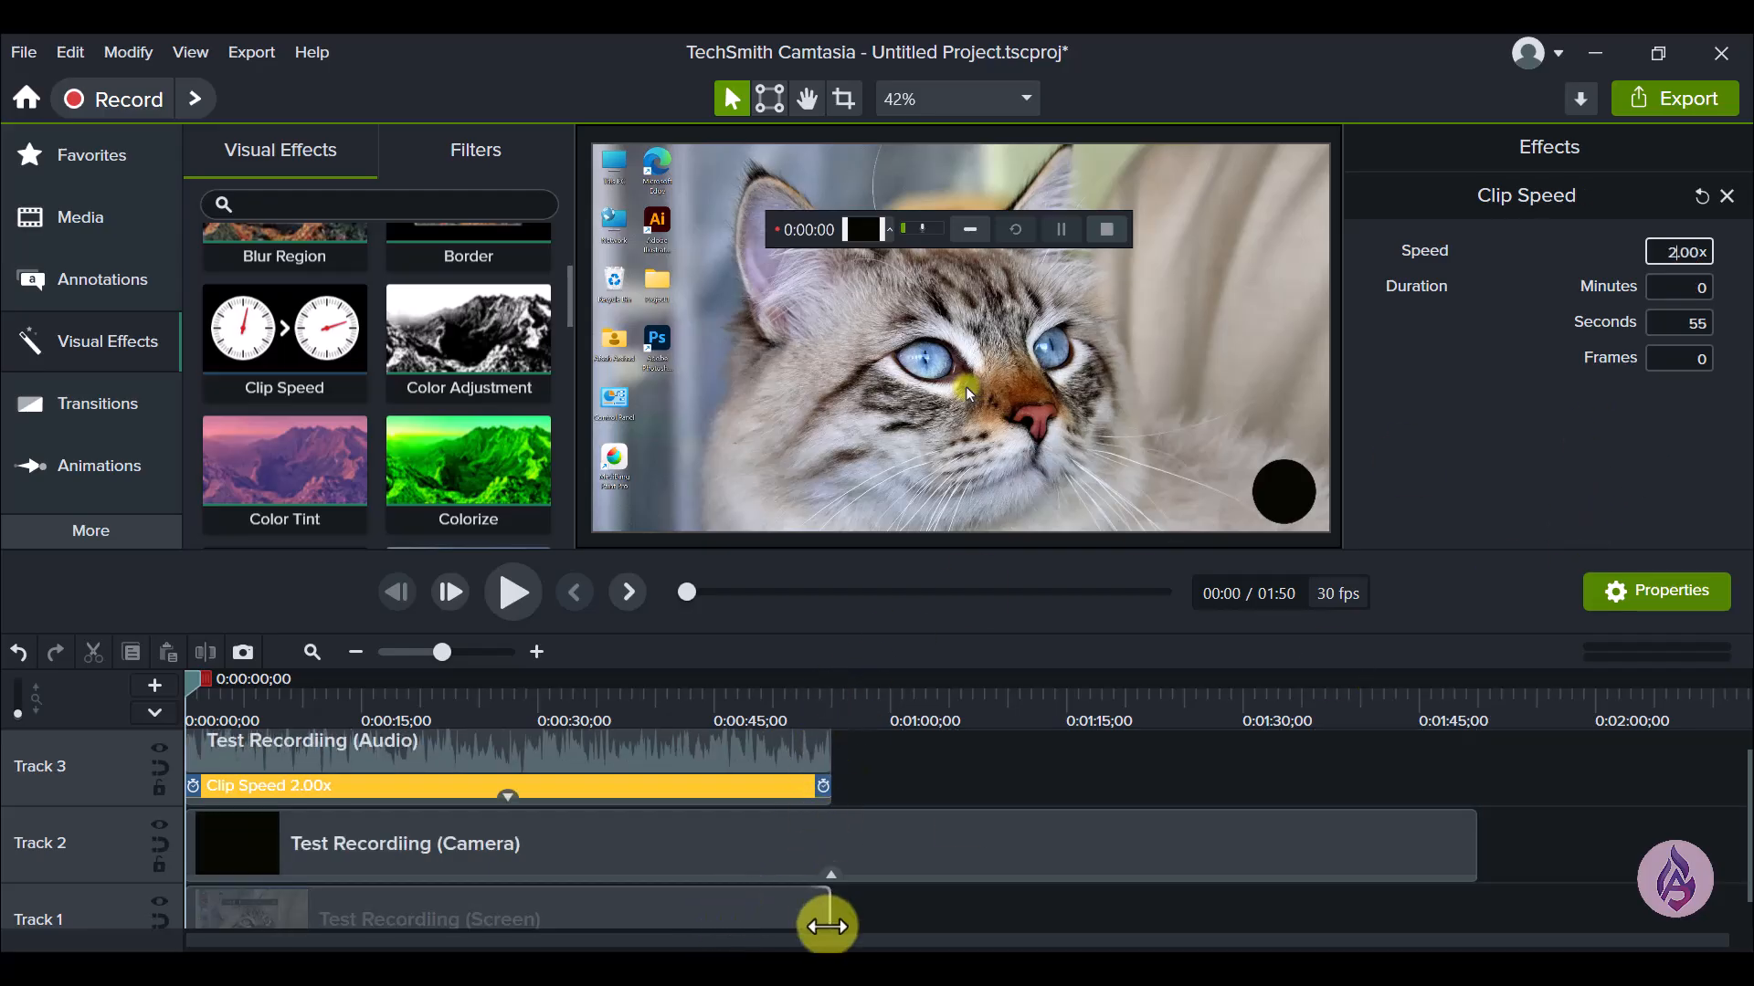
click(930, 760)
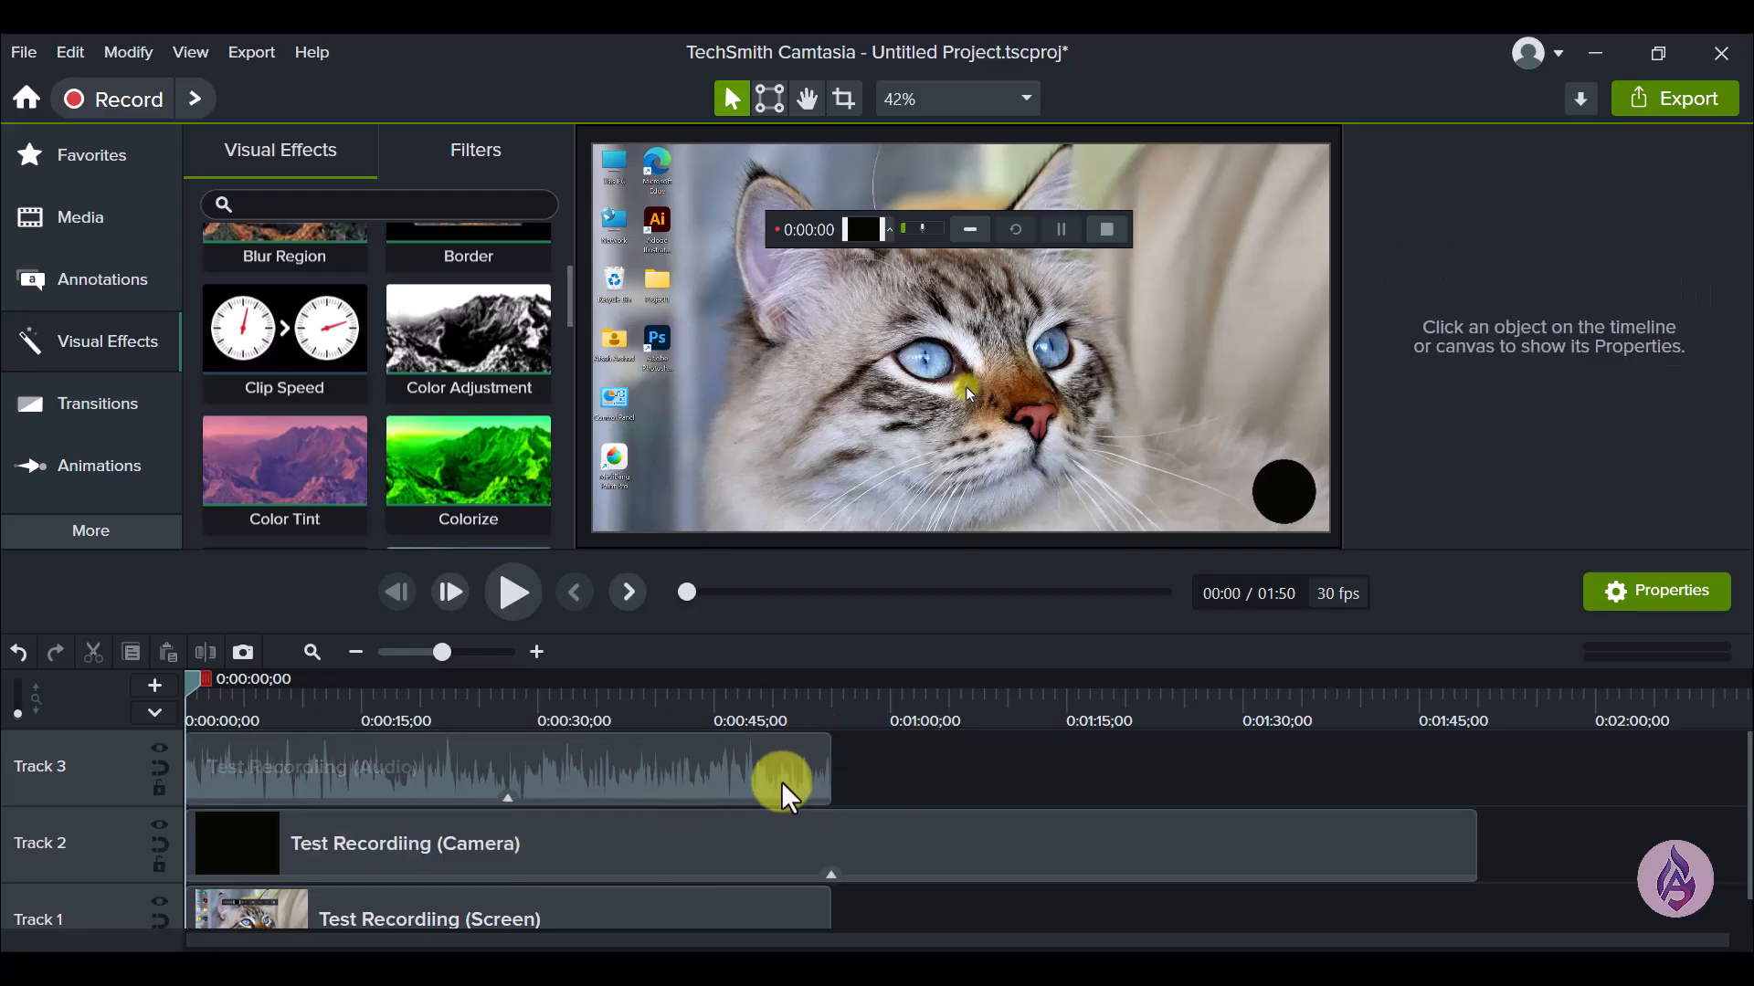
Step: Apply the Color Adjustment effect to the screen recording clip on Track 1 and examine its settings and range options
mouse_move(781, 781)
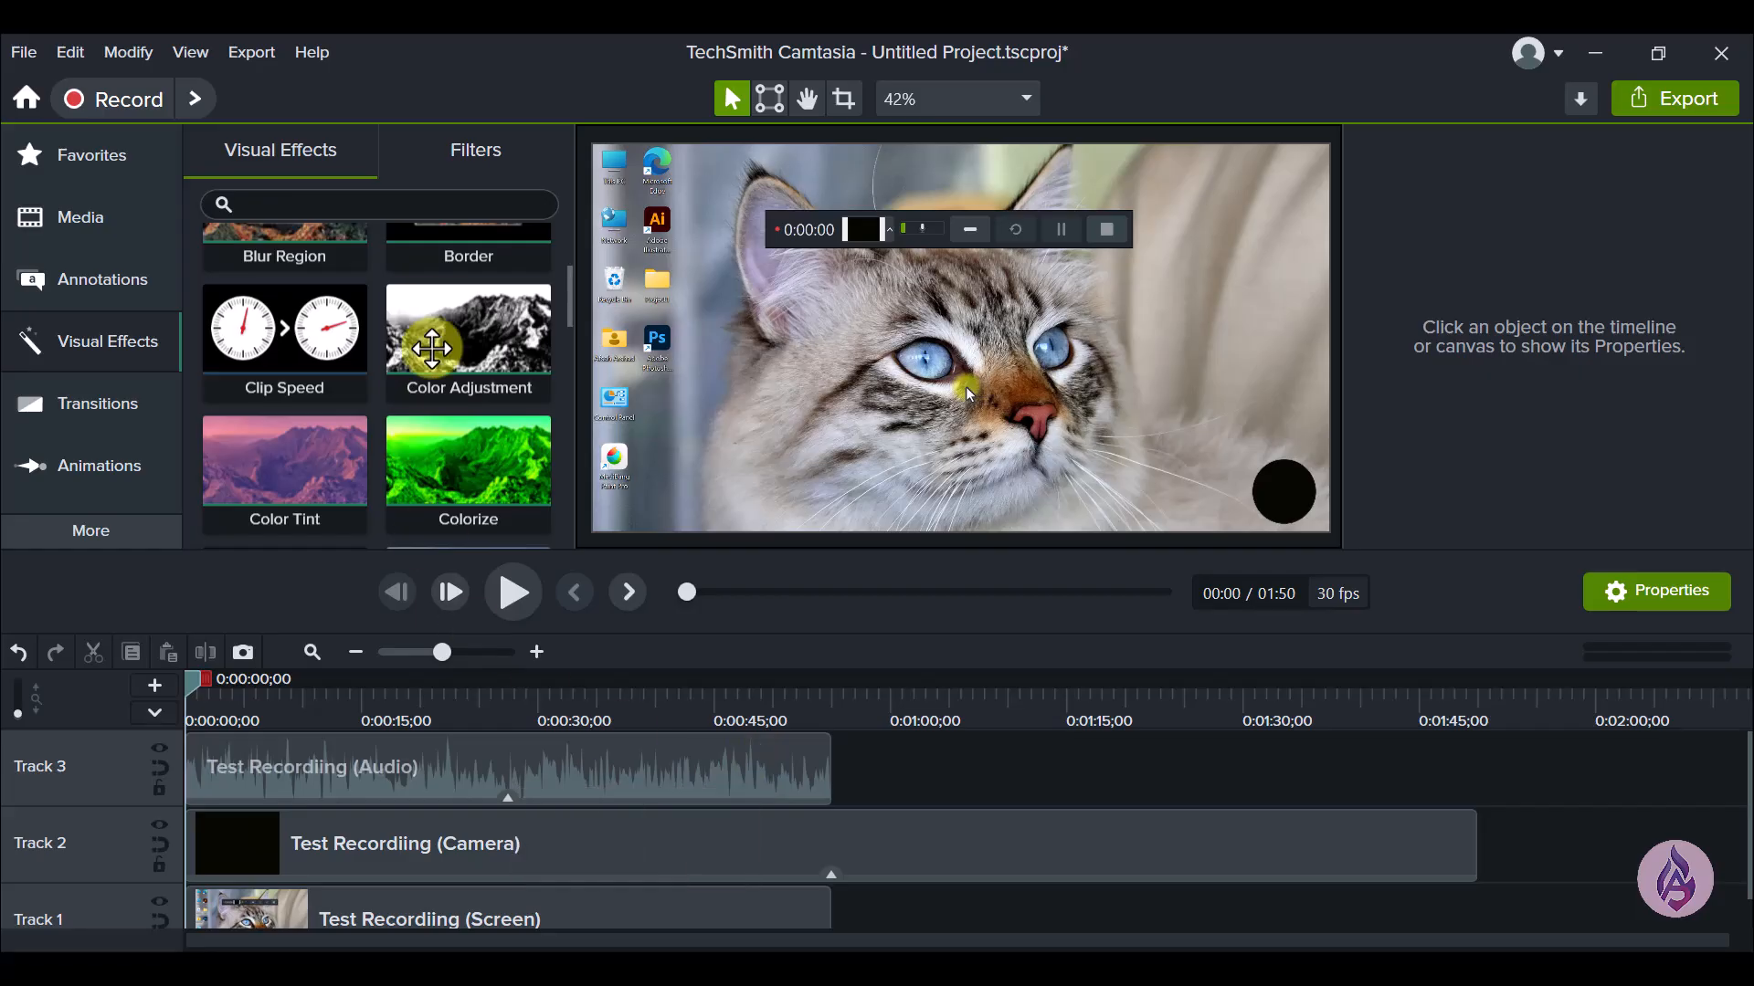
drag(485, 345, 495, 917)
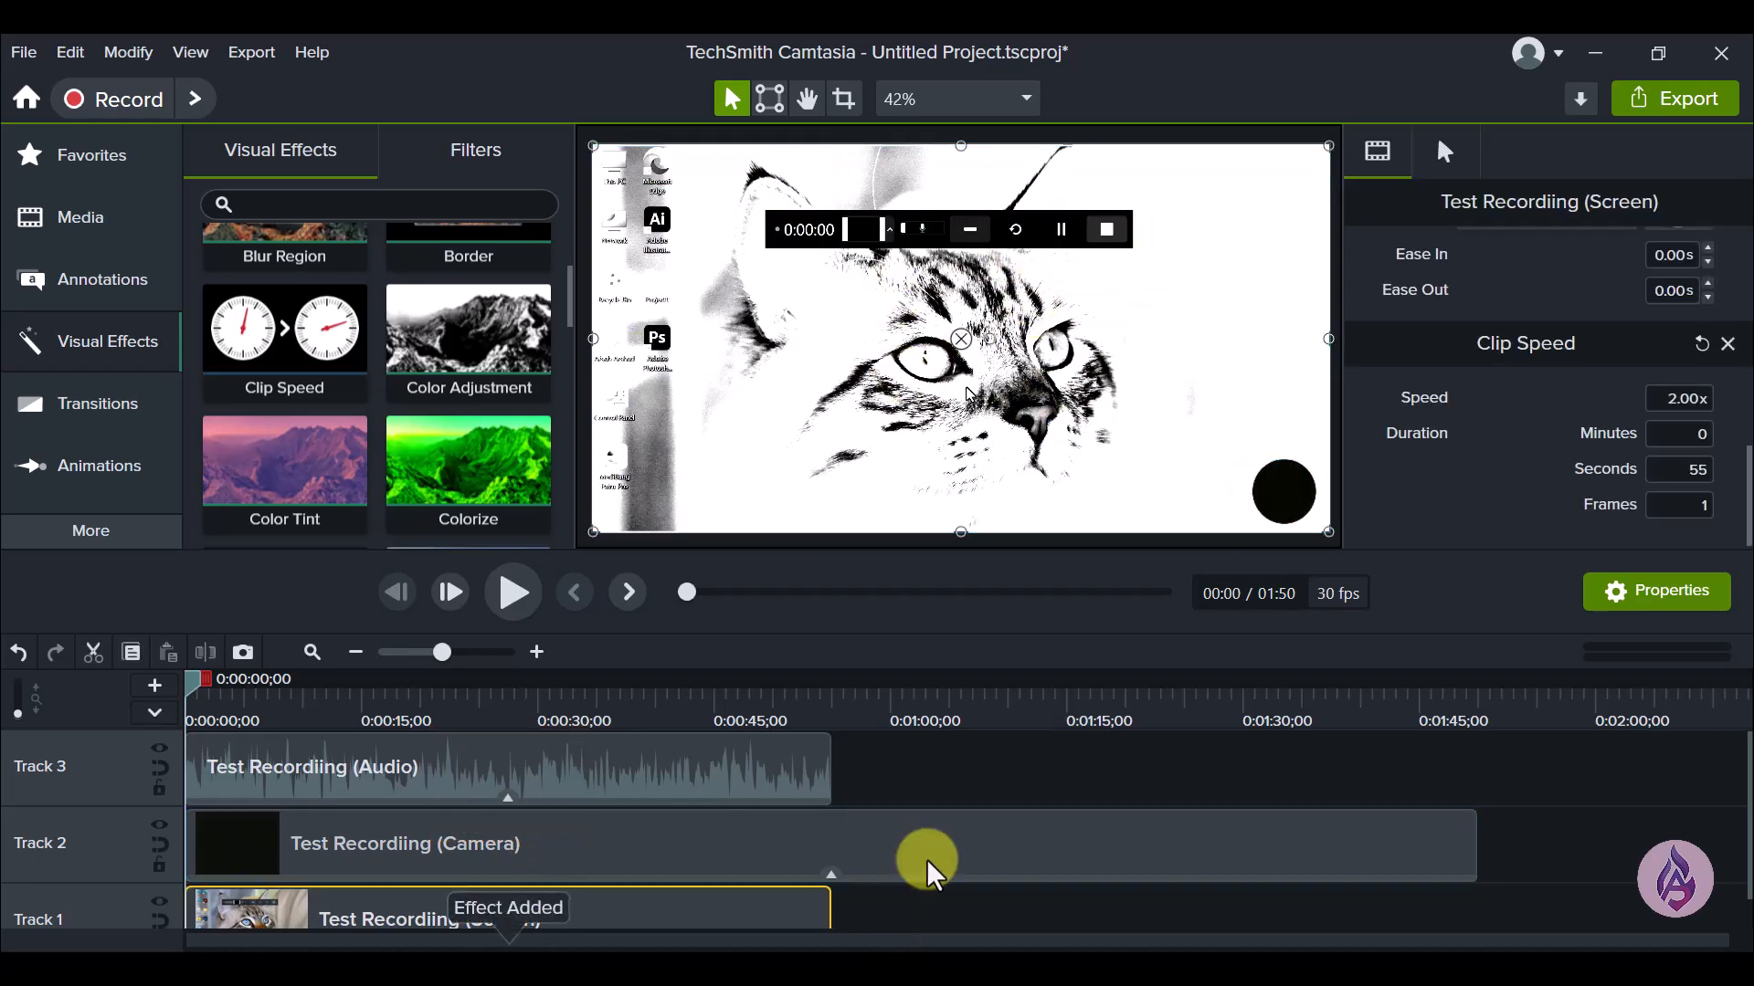
scroll(928, 869, down, 1)
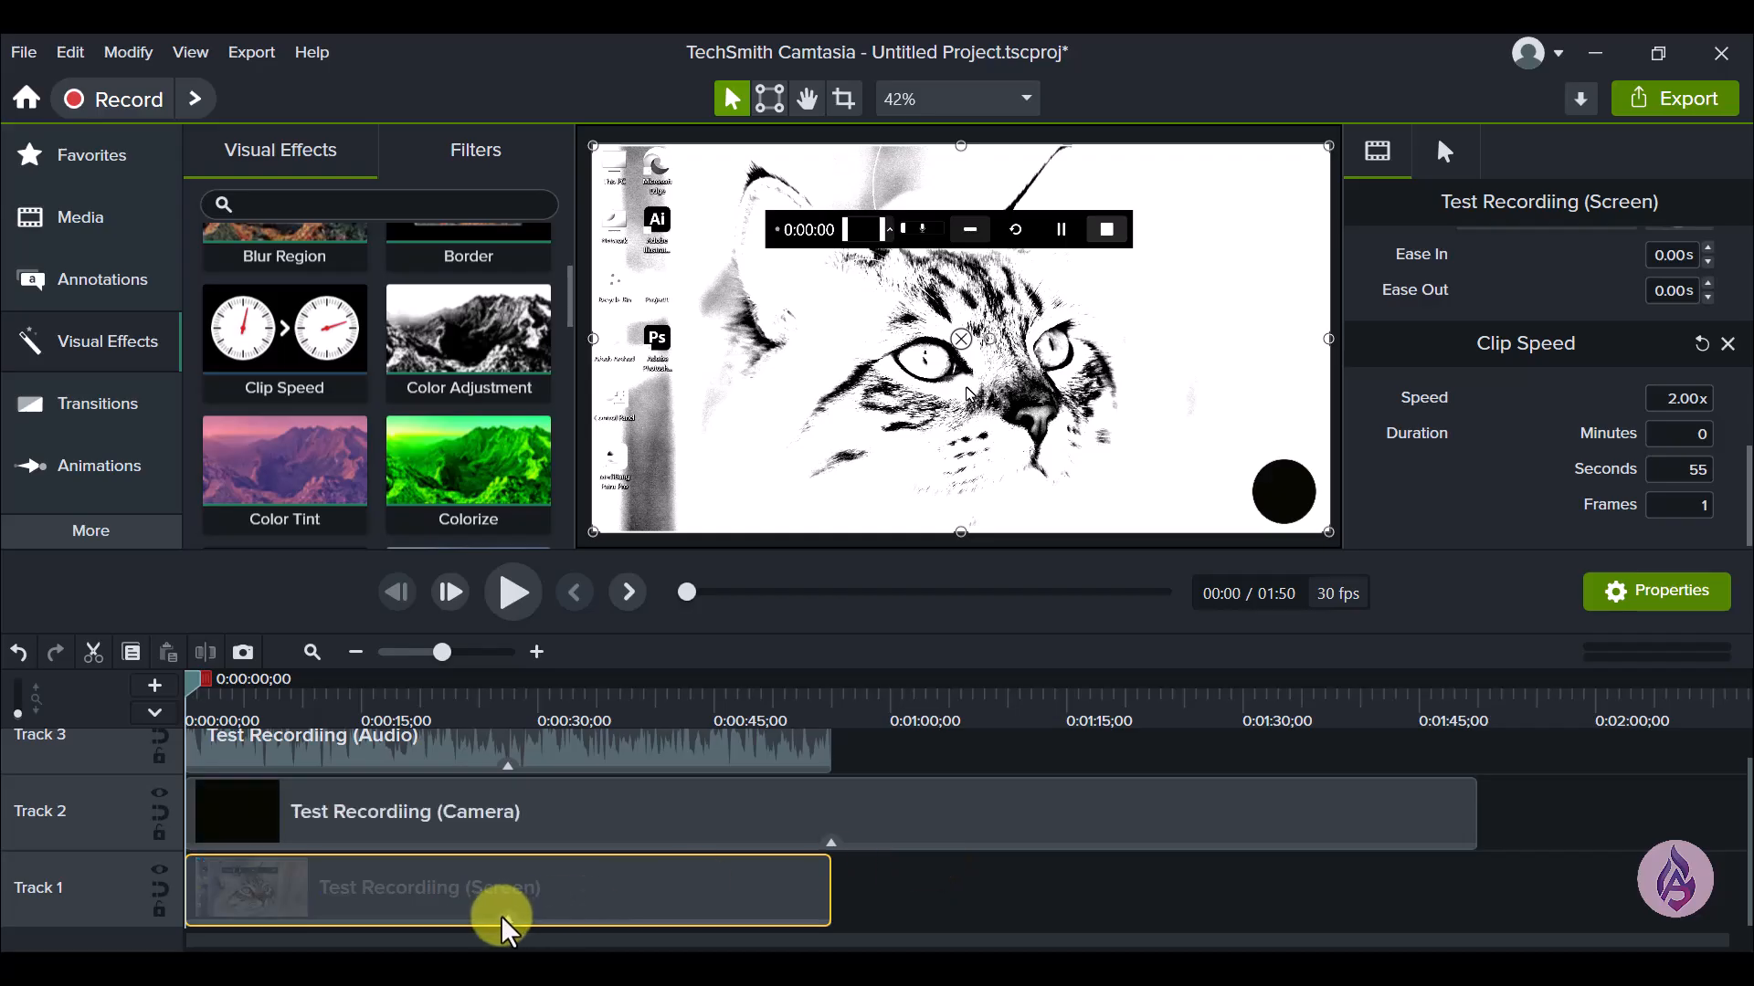
click(505, 920)
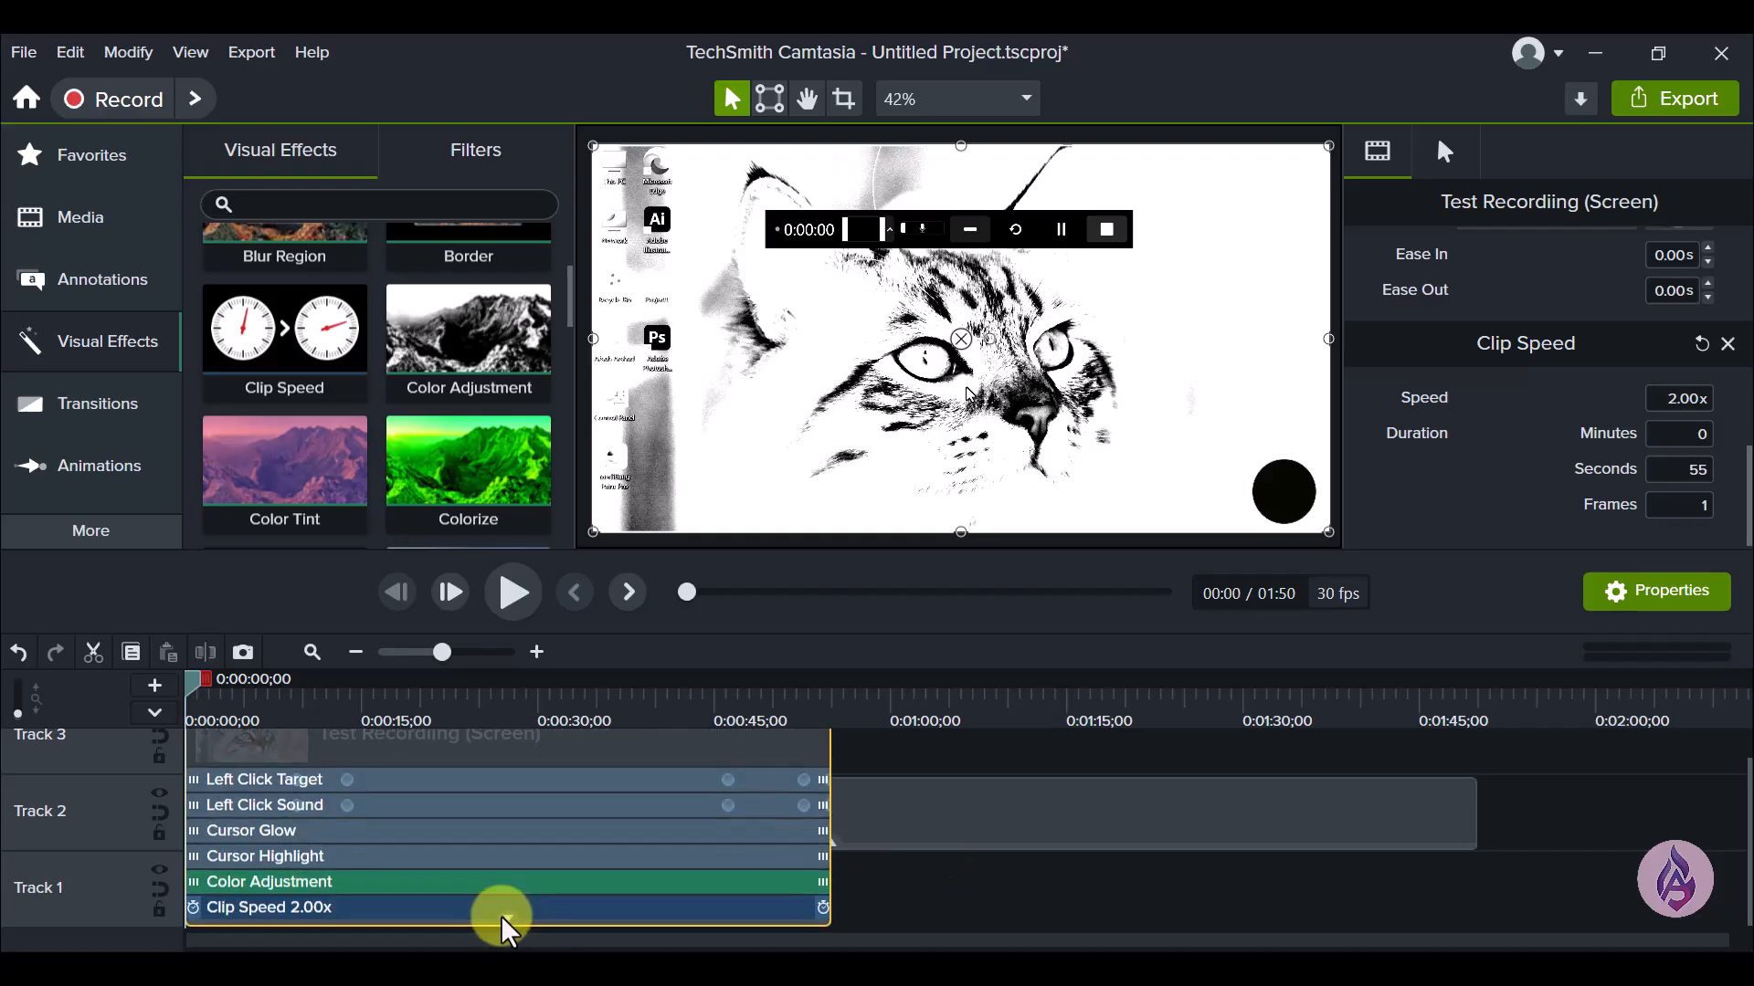
click(348, 883)
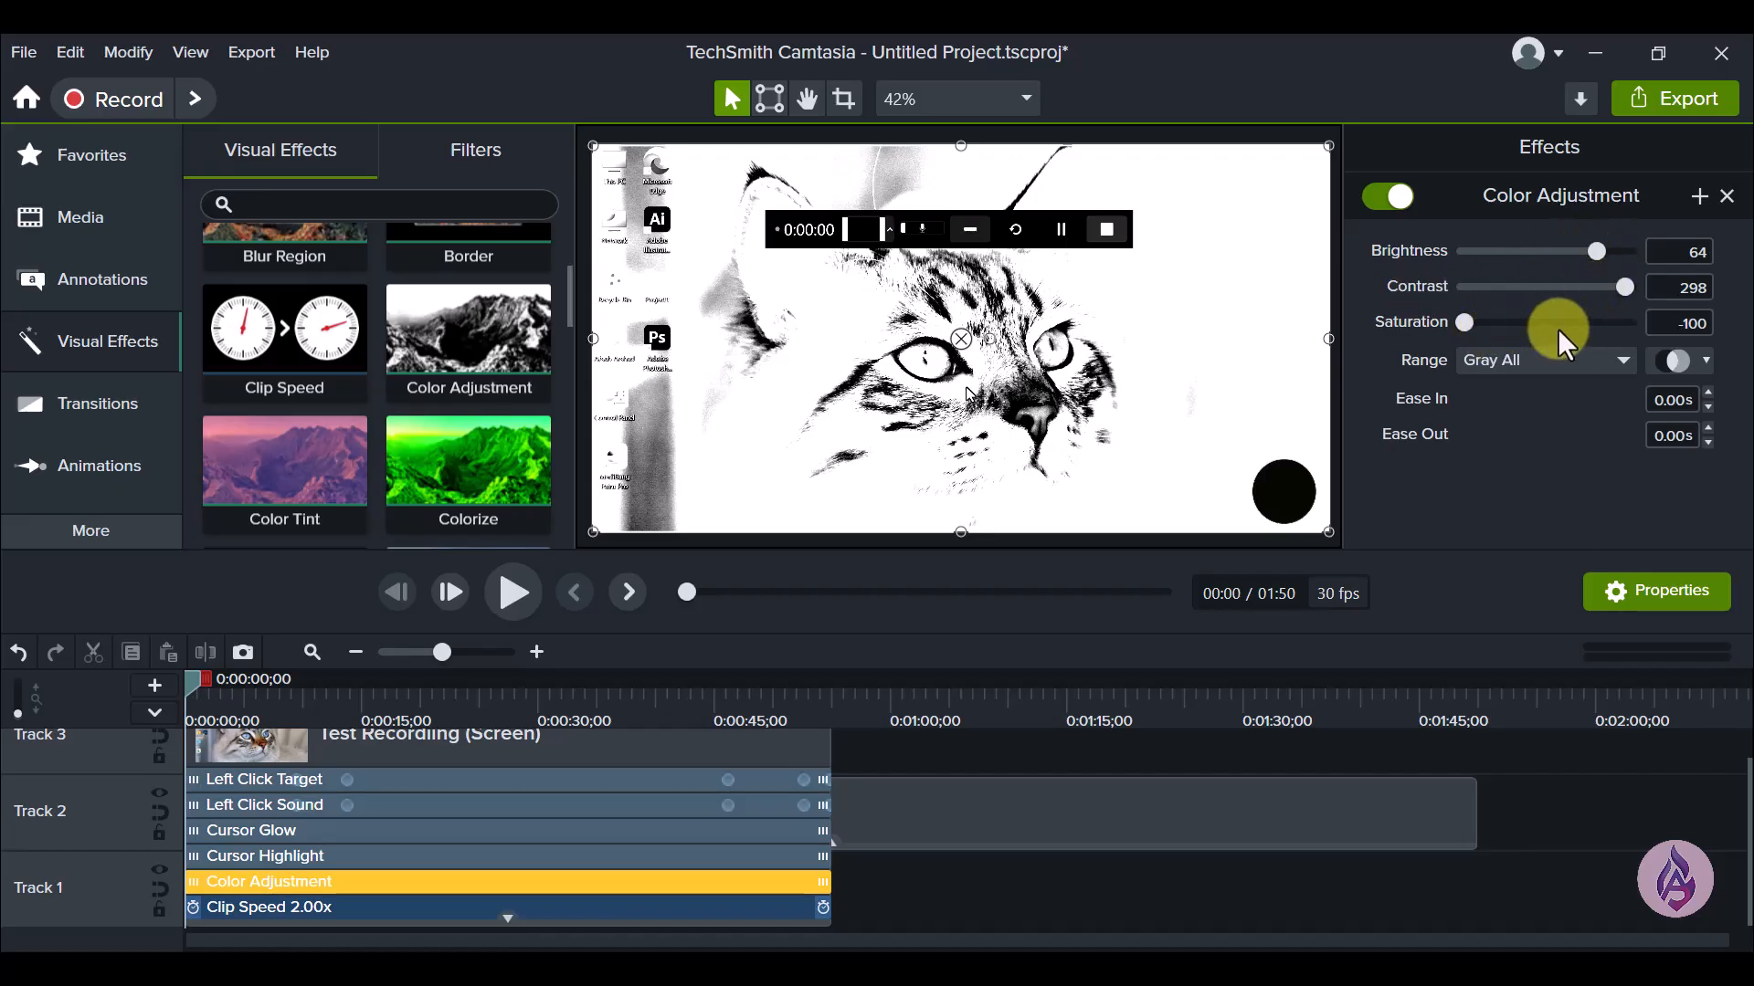
click(1549, 360)
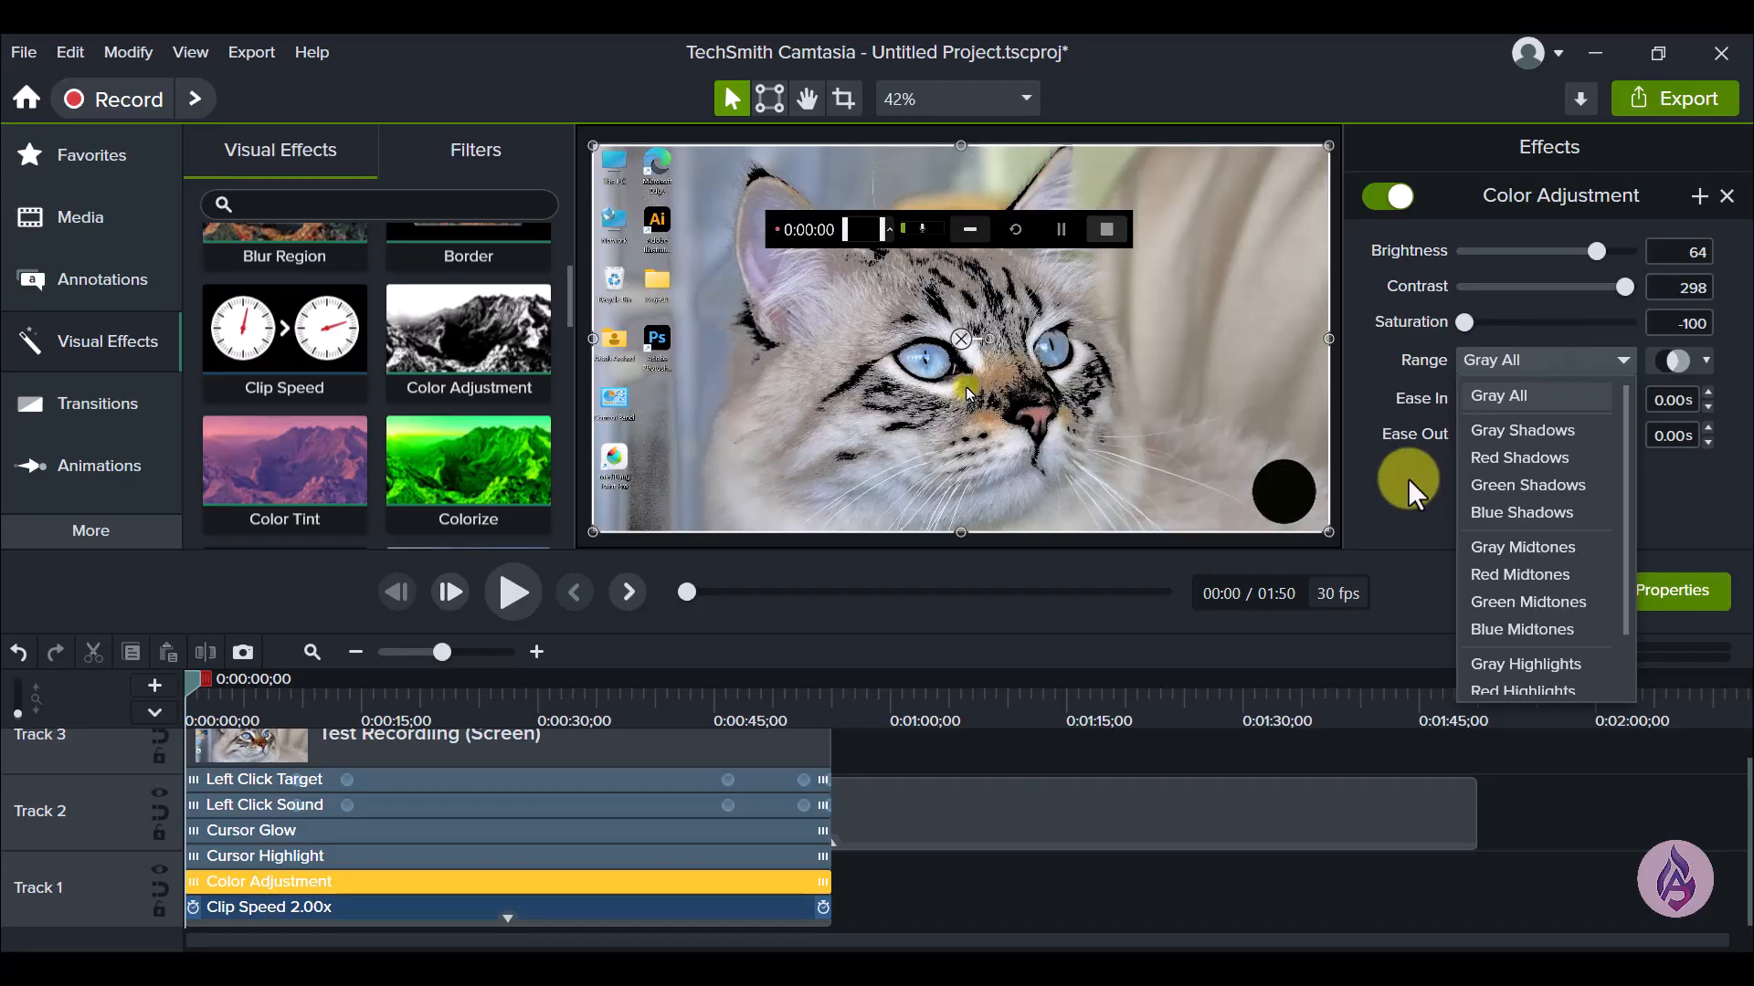
click(1407, 479)
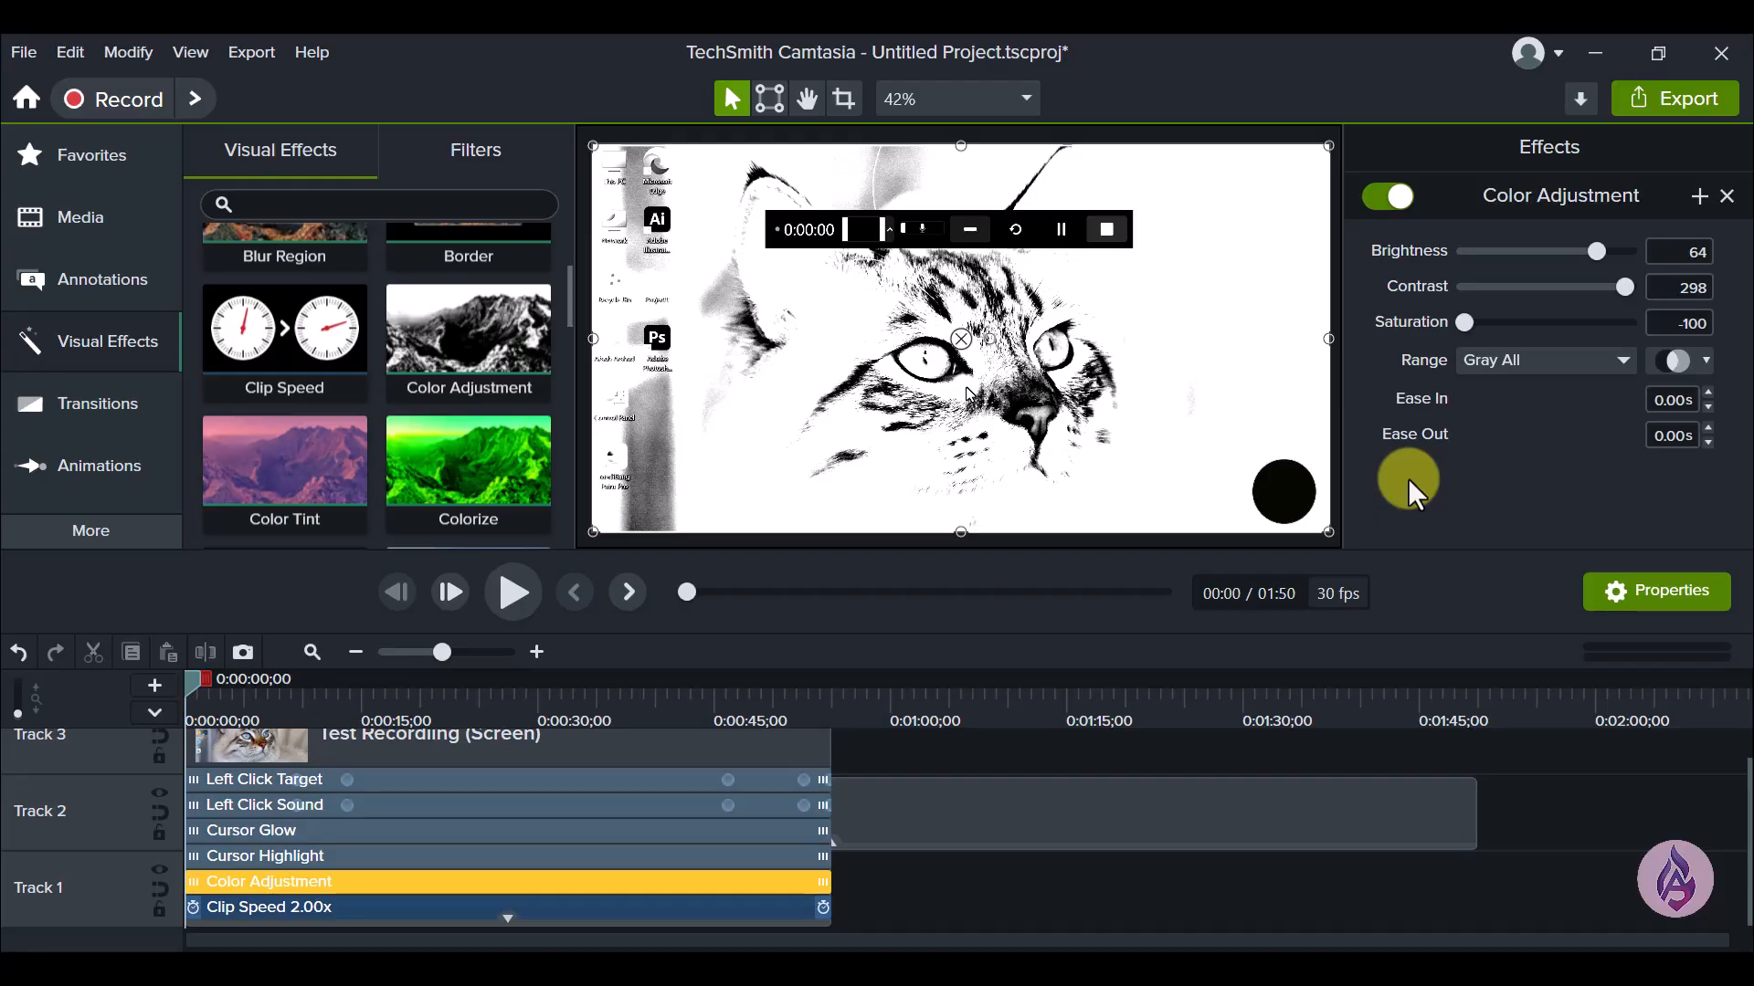
Step: Set the range of the Color Adjustment effect to Blue Highlights
click(1559, 359)
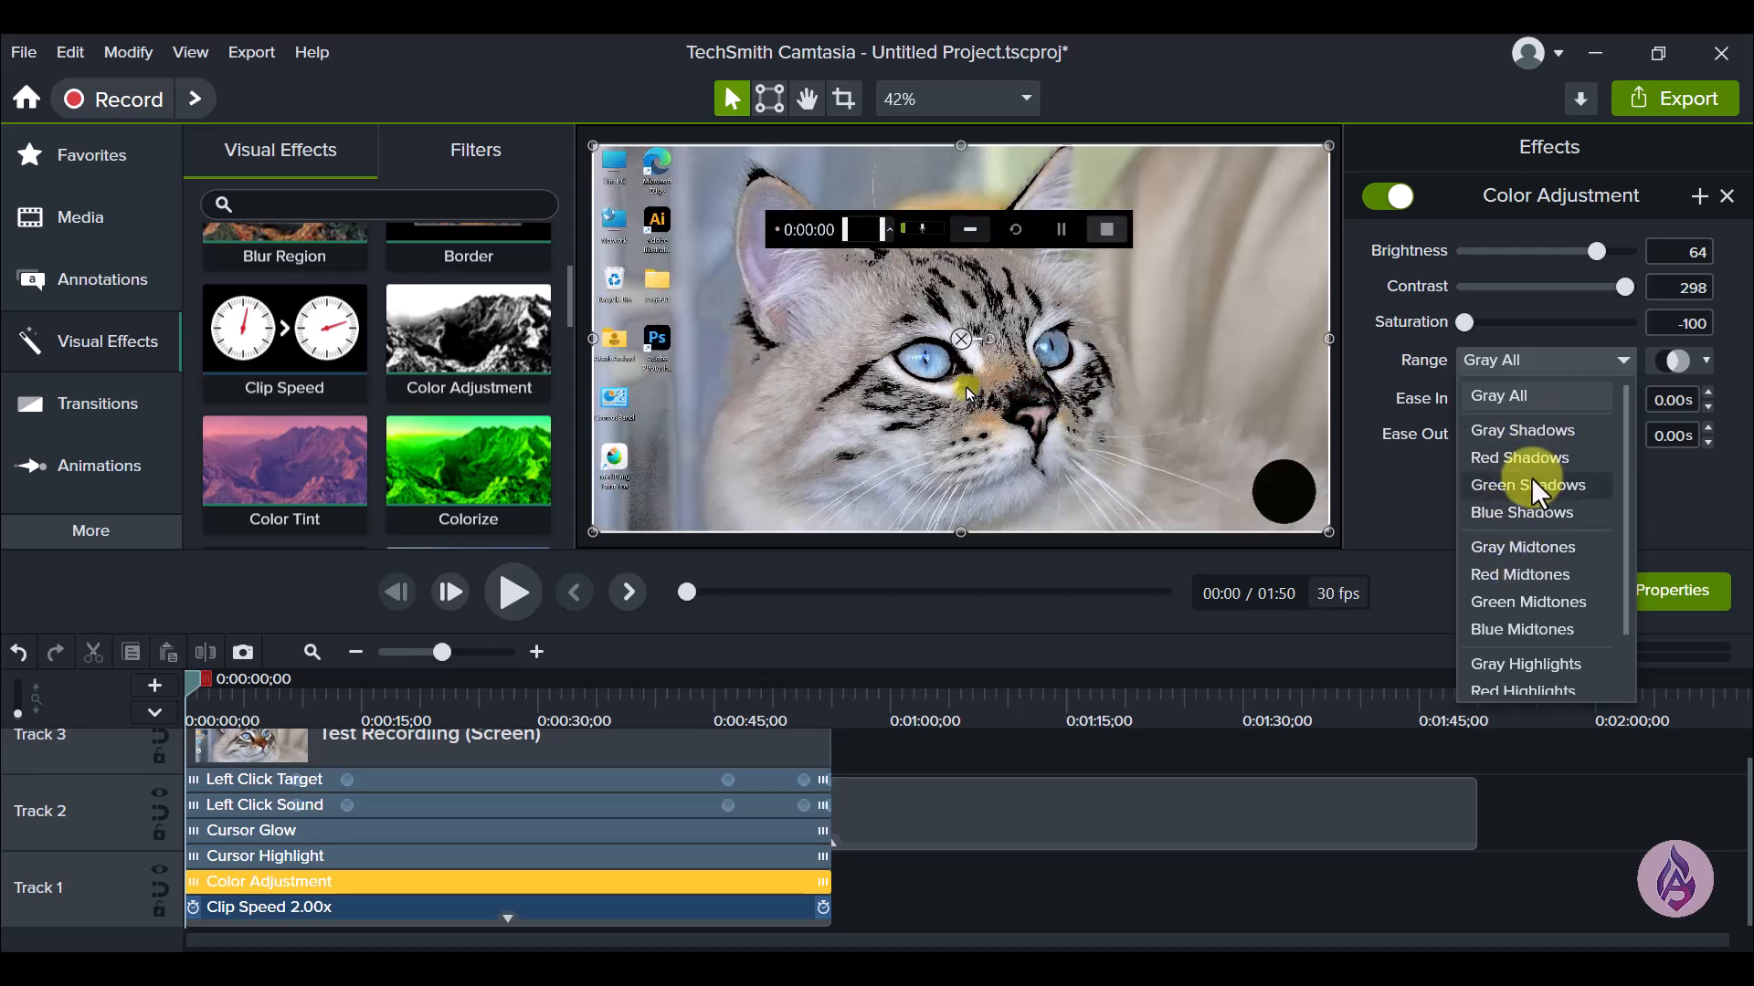
scroll(1526, 676, down, 2)
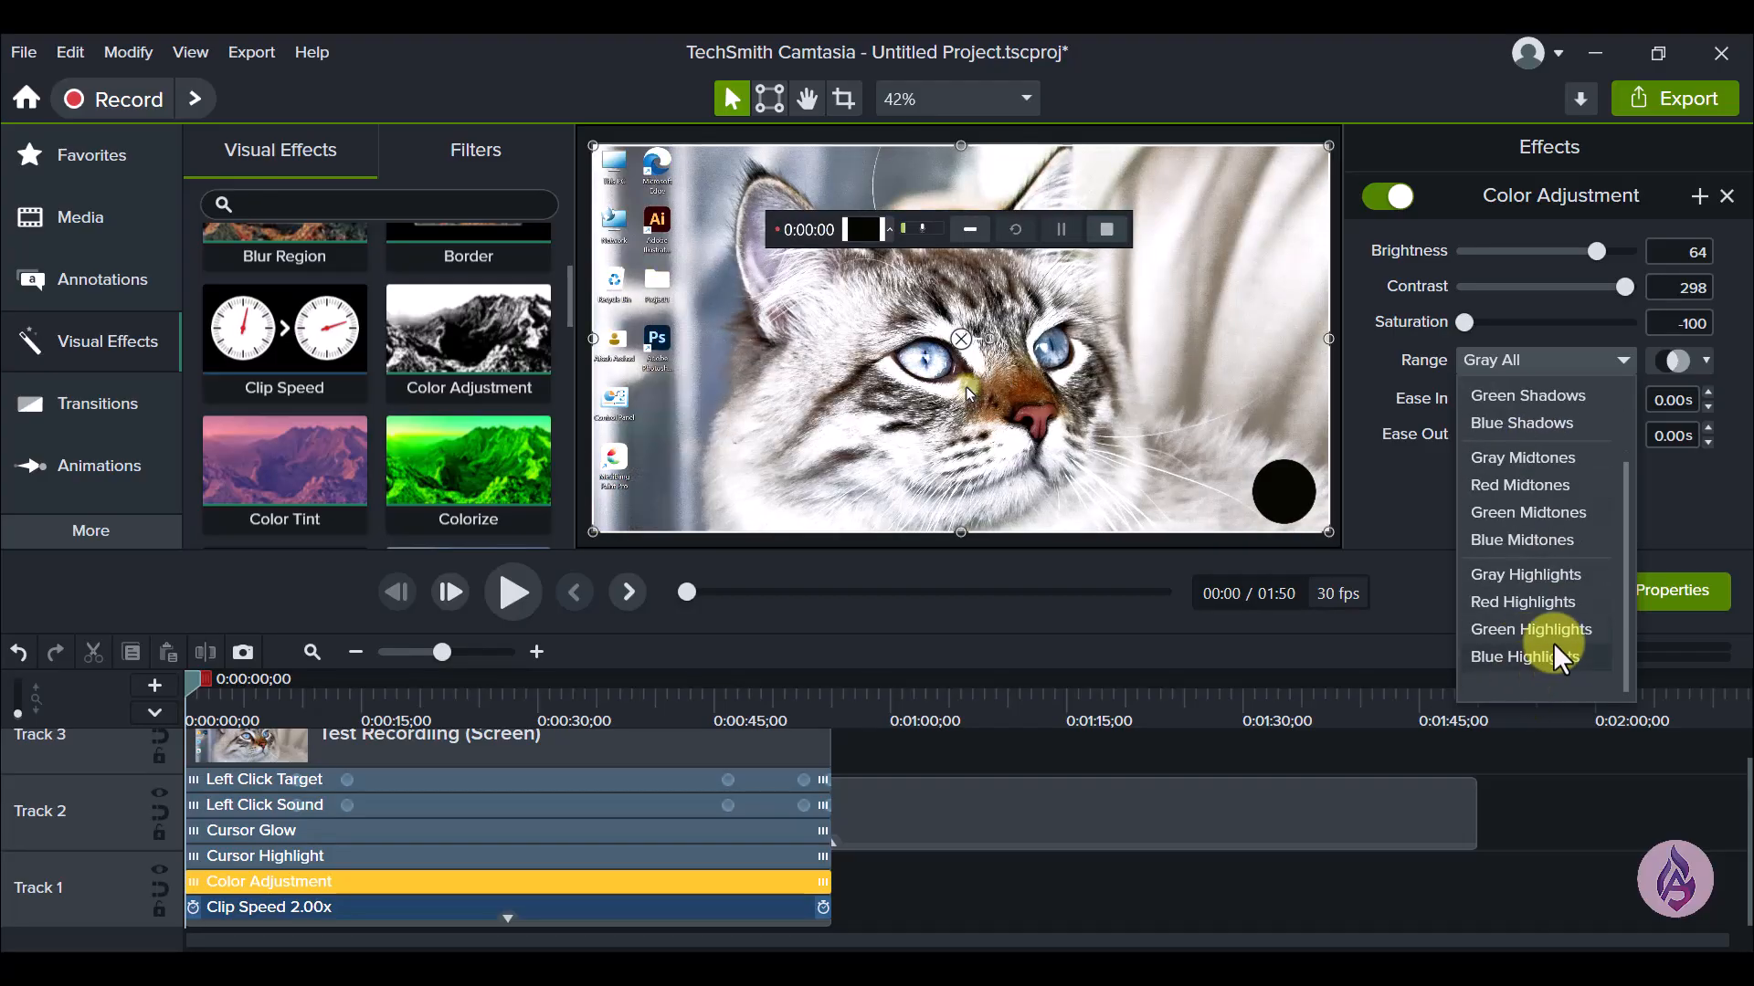
click(1531, 656)
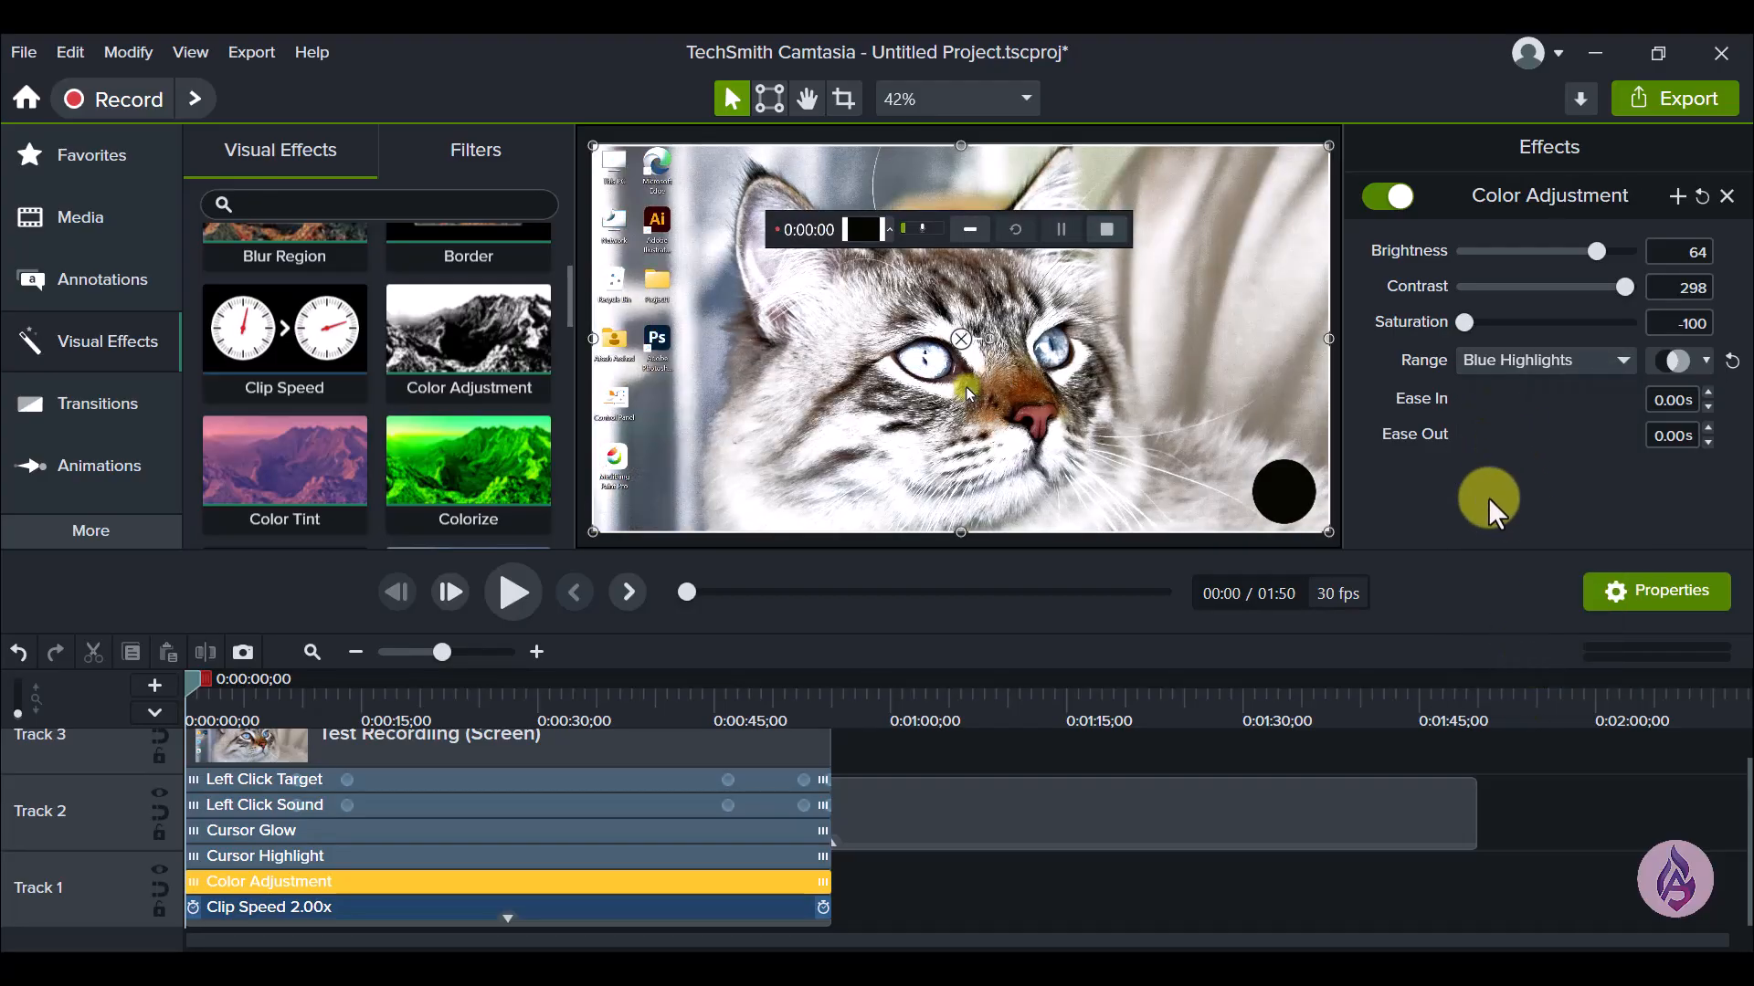
click(1556, 364)
click(1557, 363)
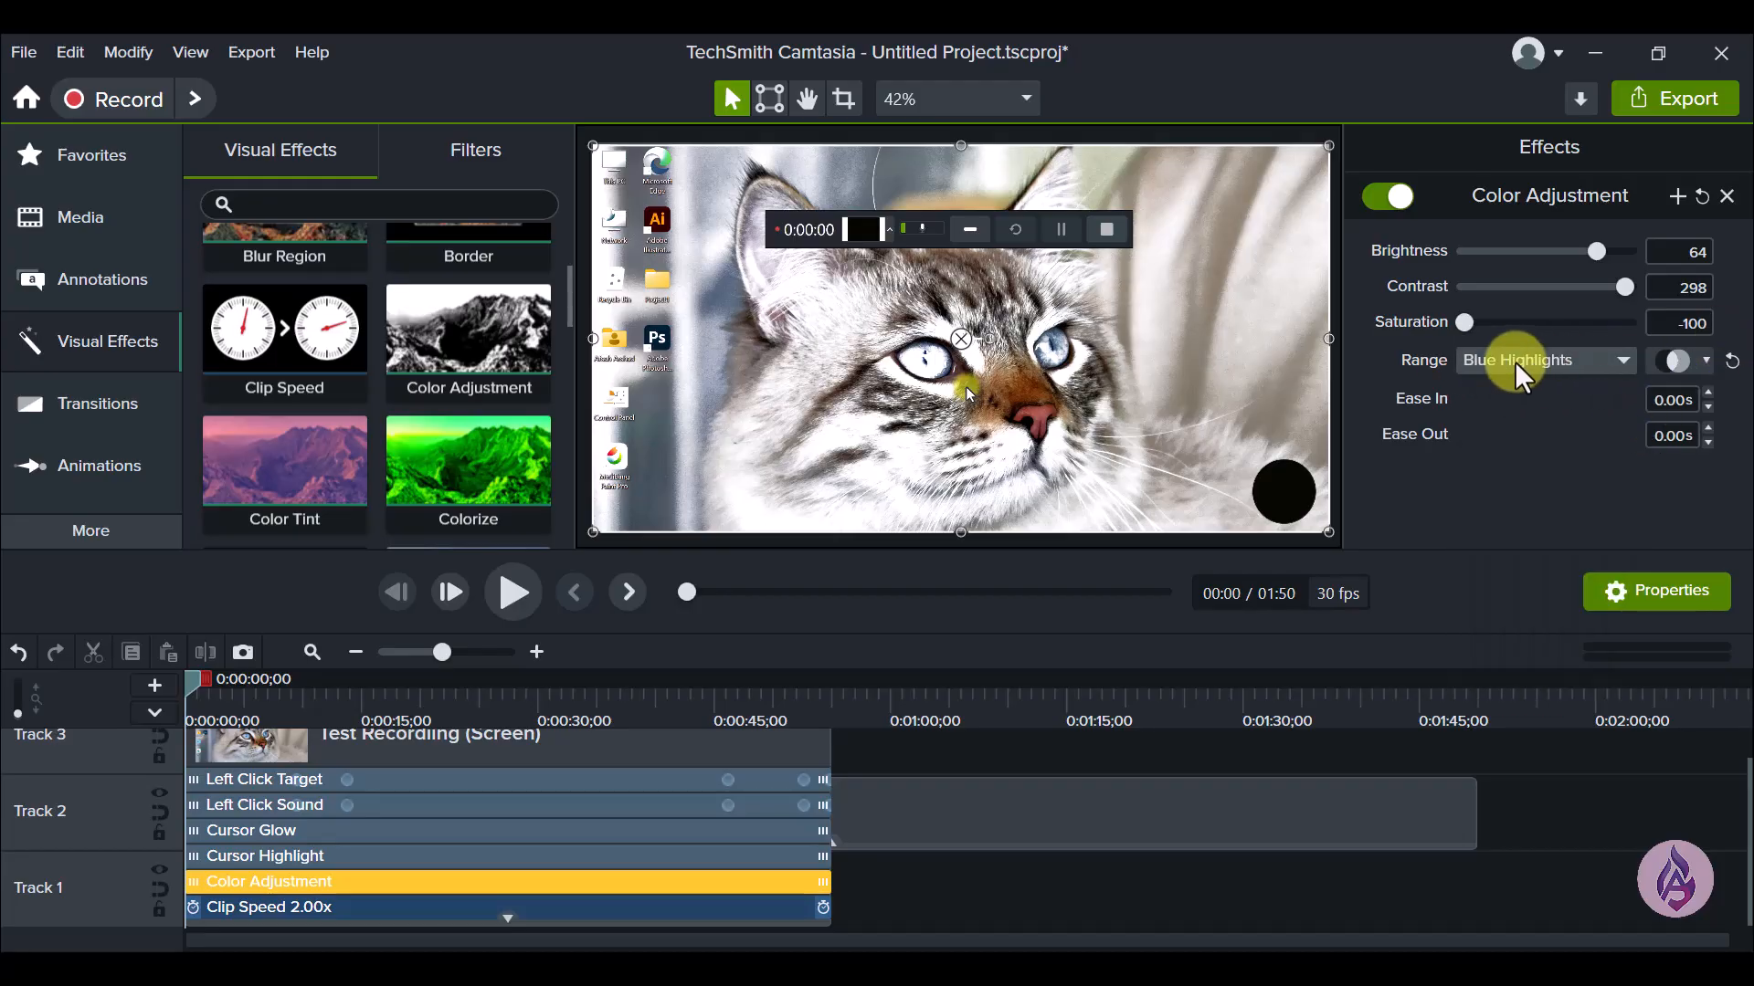
Step: Reset the Color Adjustment range and delete the effect from the screen recording clip
click(1732, 363)
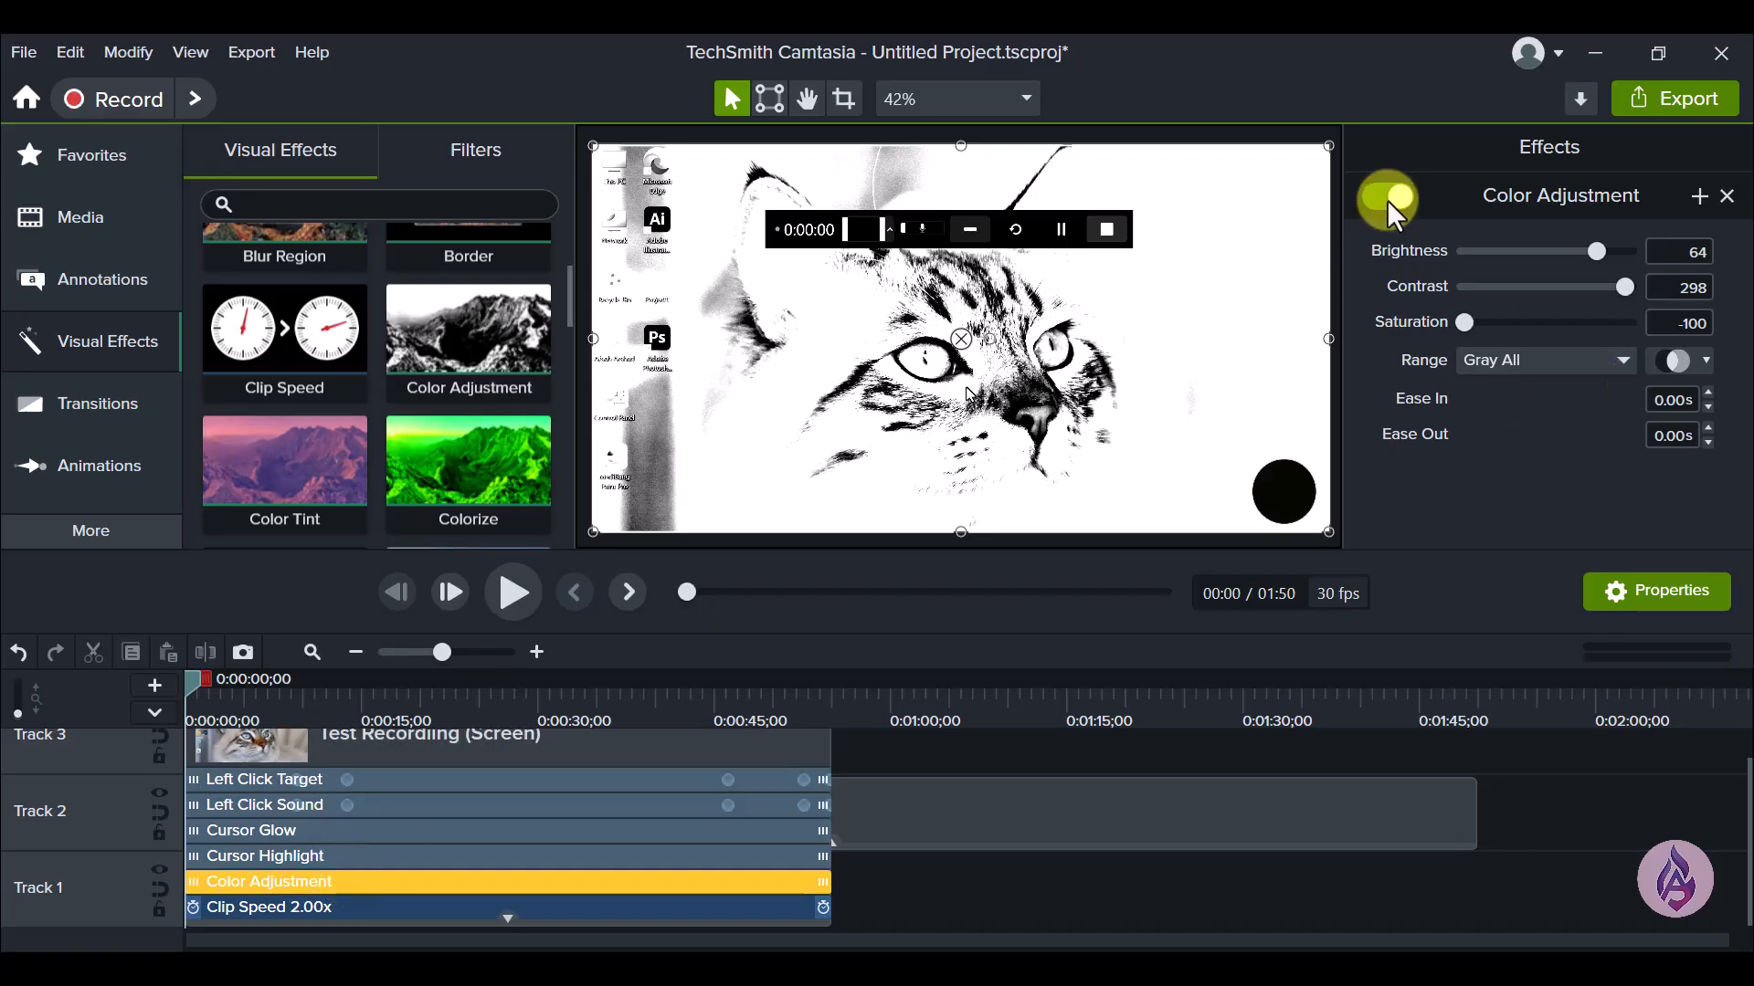
click(1727, 195)
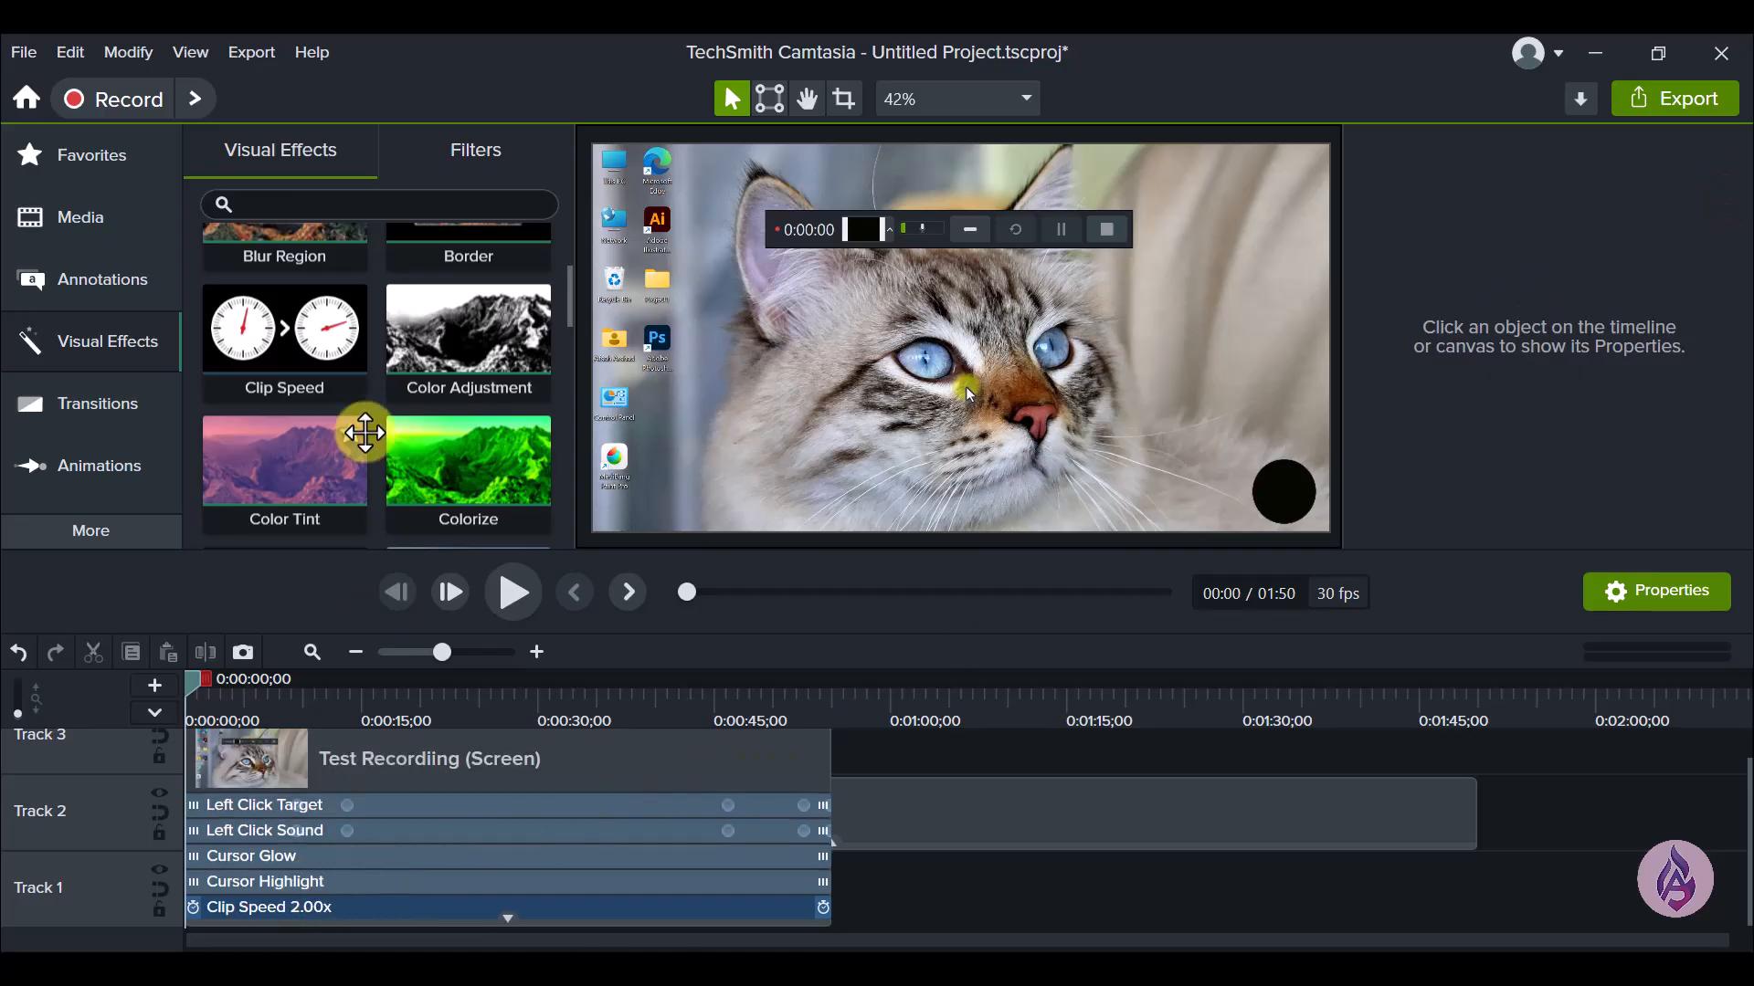
Step: Browse the other available visual effects and show the Filters collection
drag(567, 292, 568, 334)
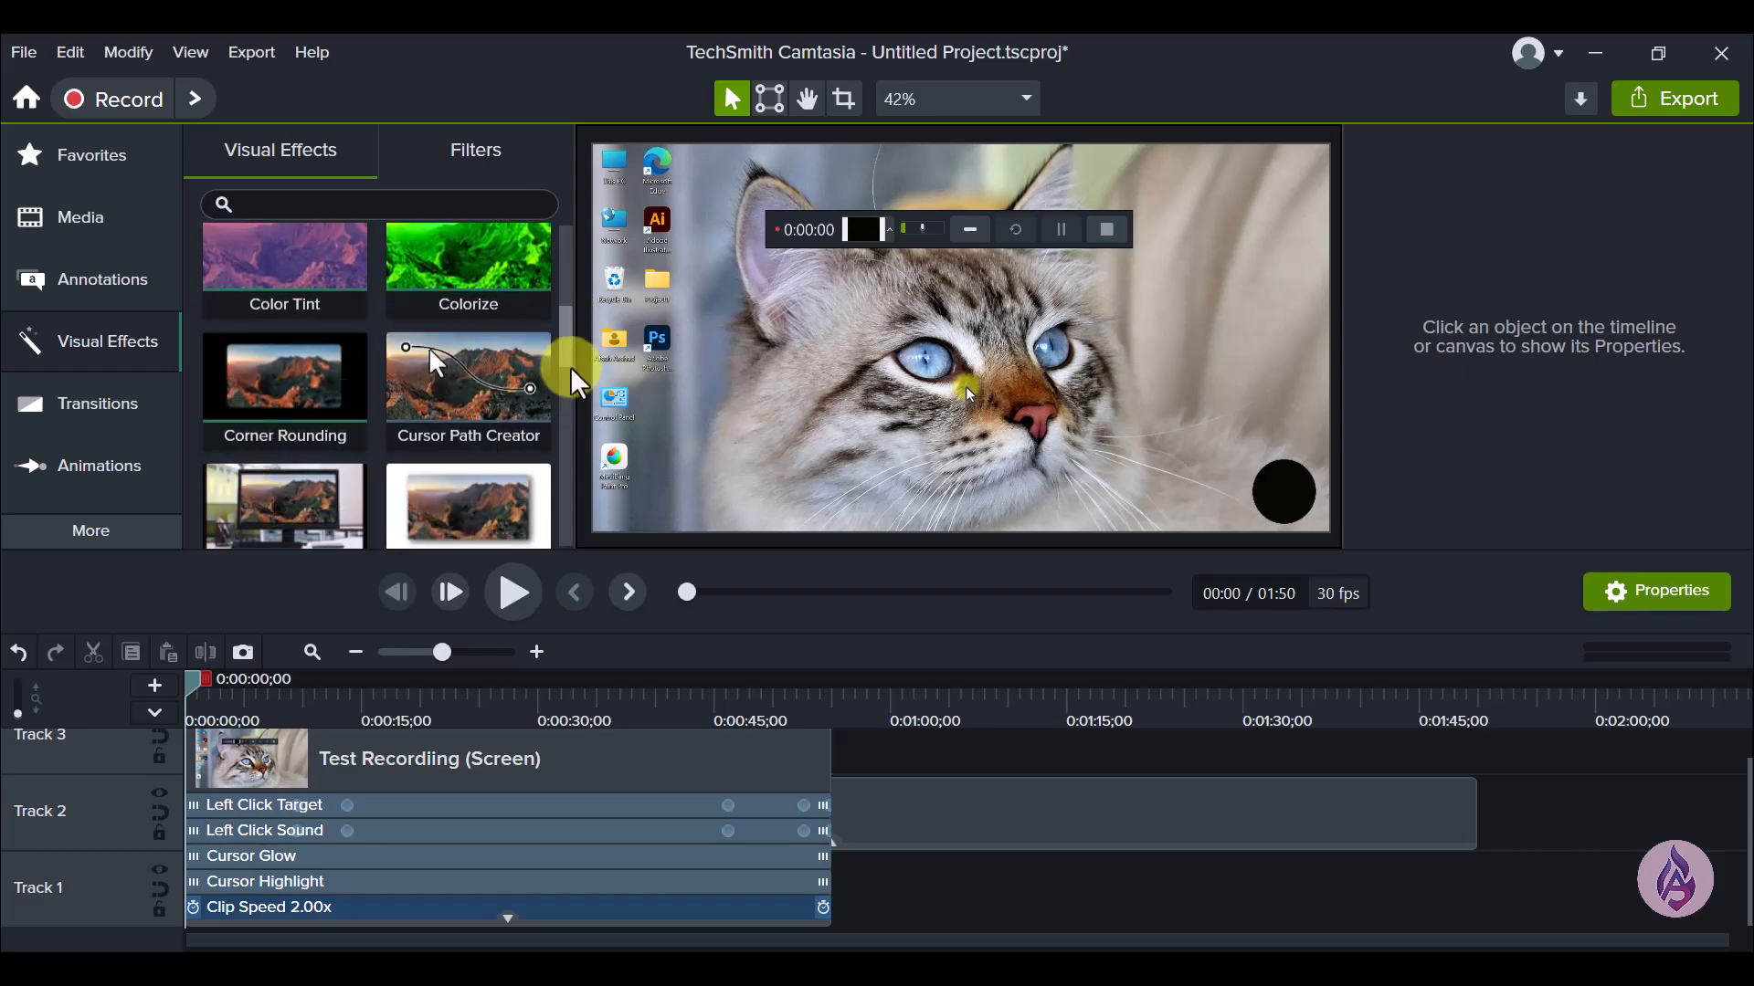
drag(571, 379, 574, 187)
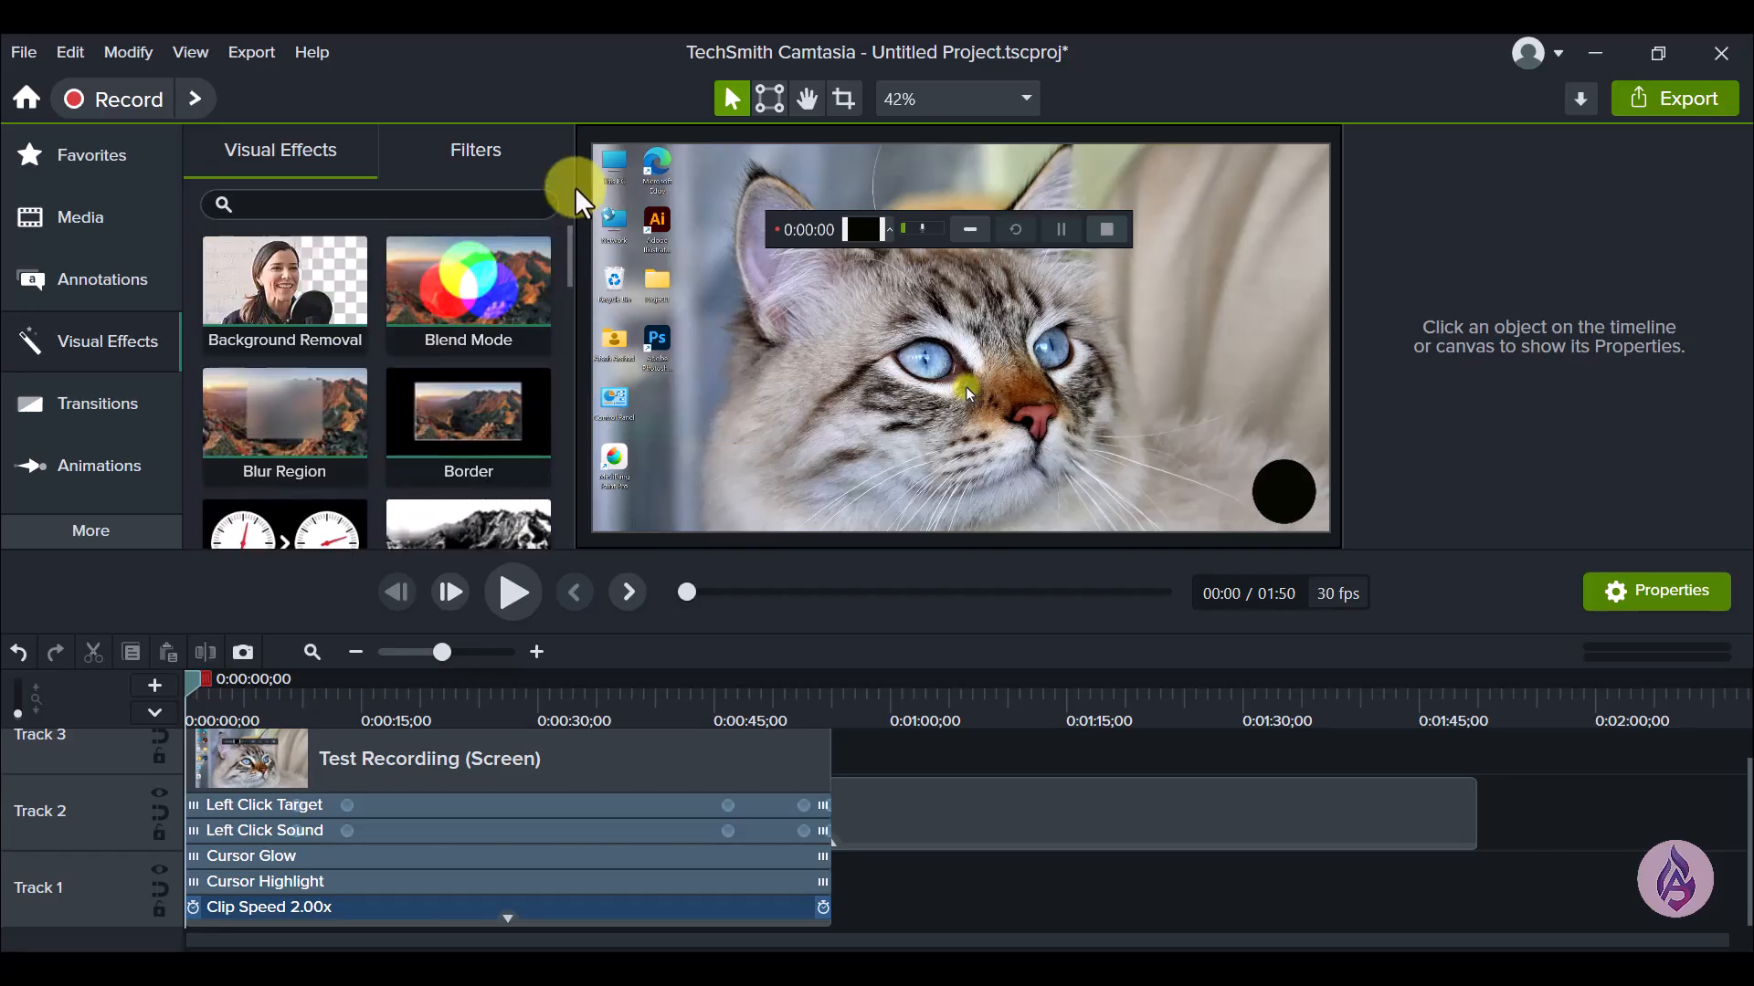
click(490, 166)
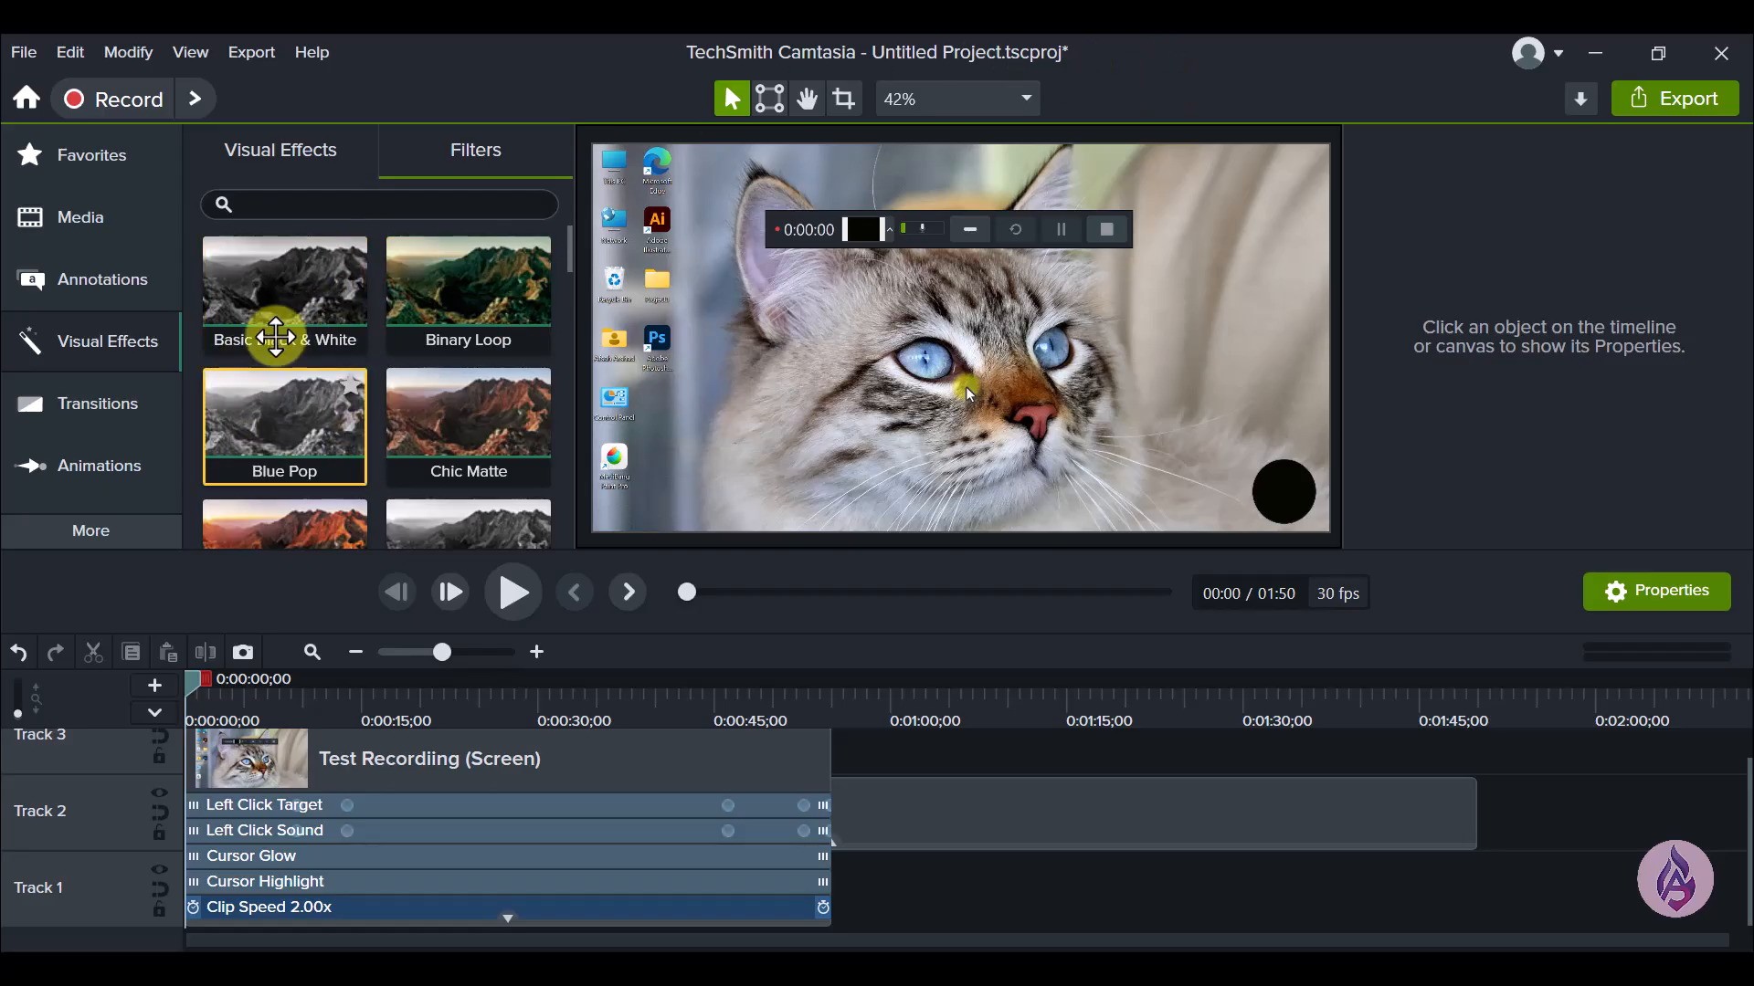
Step: Delete the camera clip from Track 2 and move the audio recording clip from Track 3 to the start of Track 2
click(1090, 886)
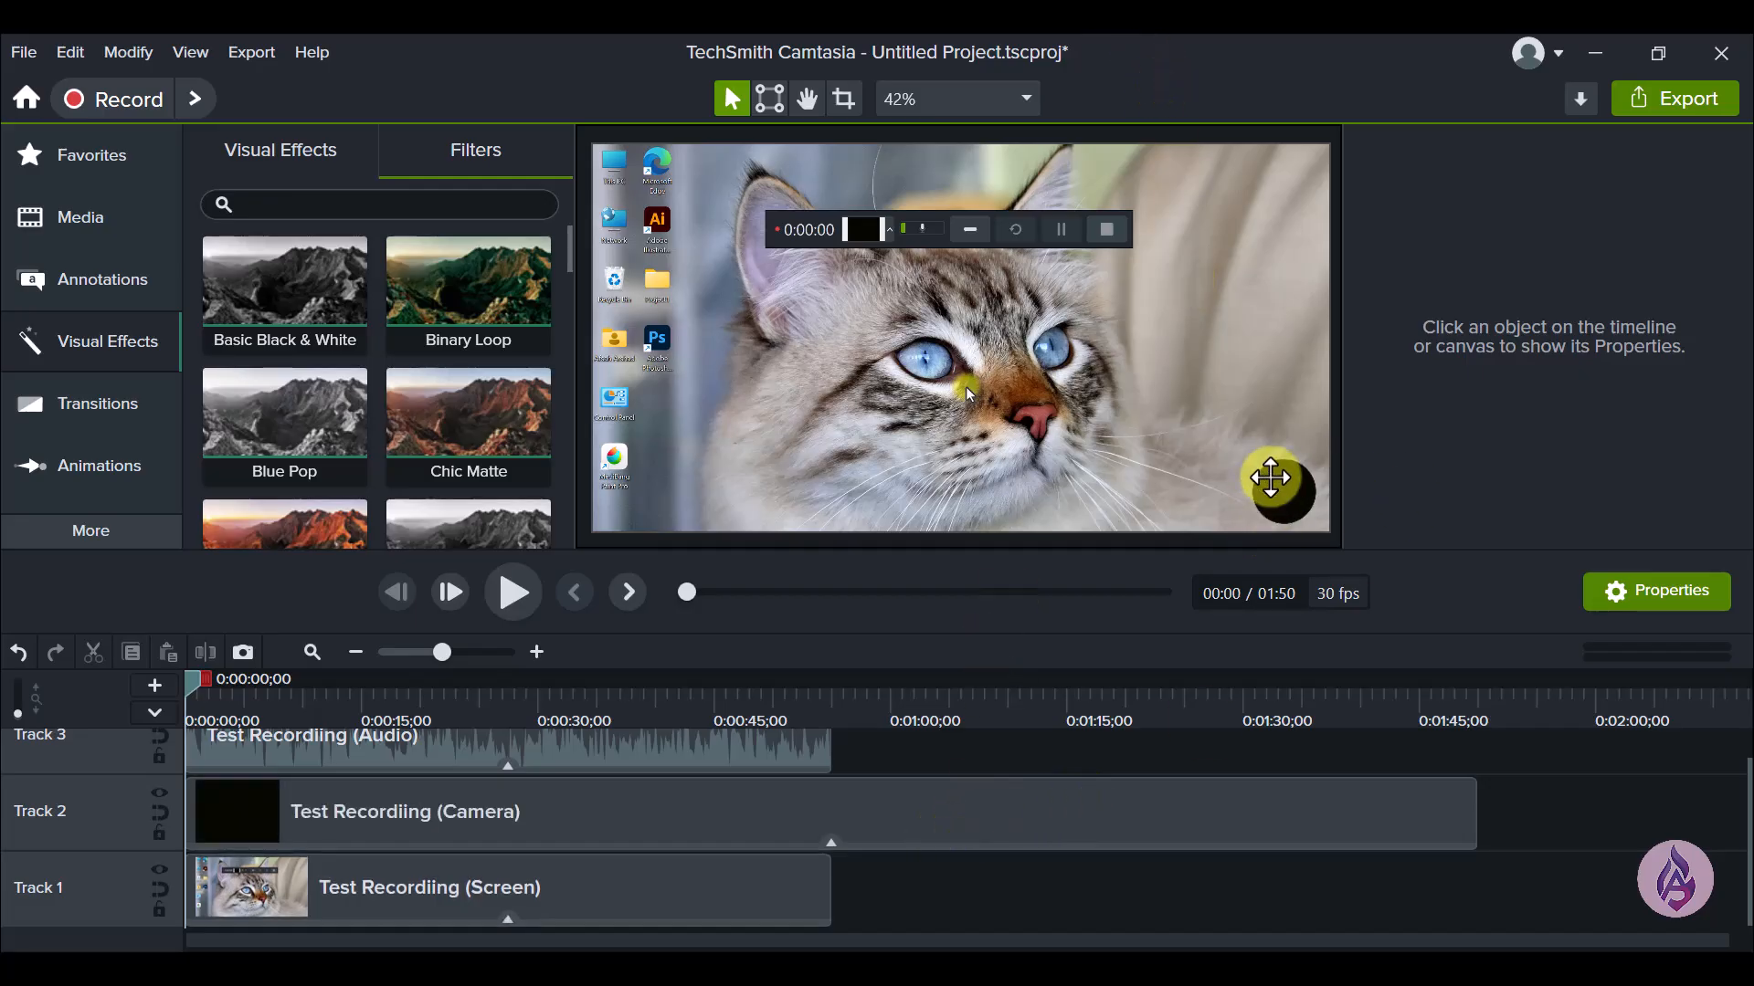
click(672, 836)
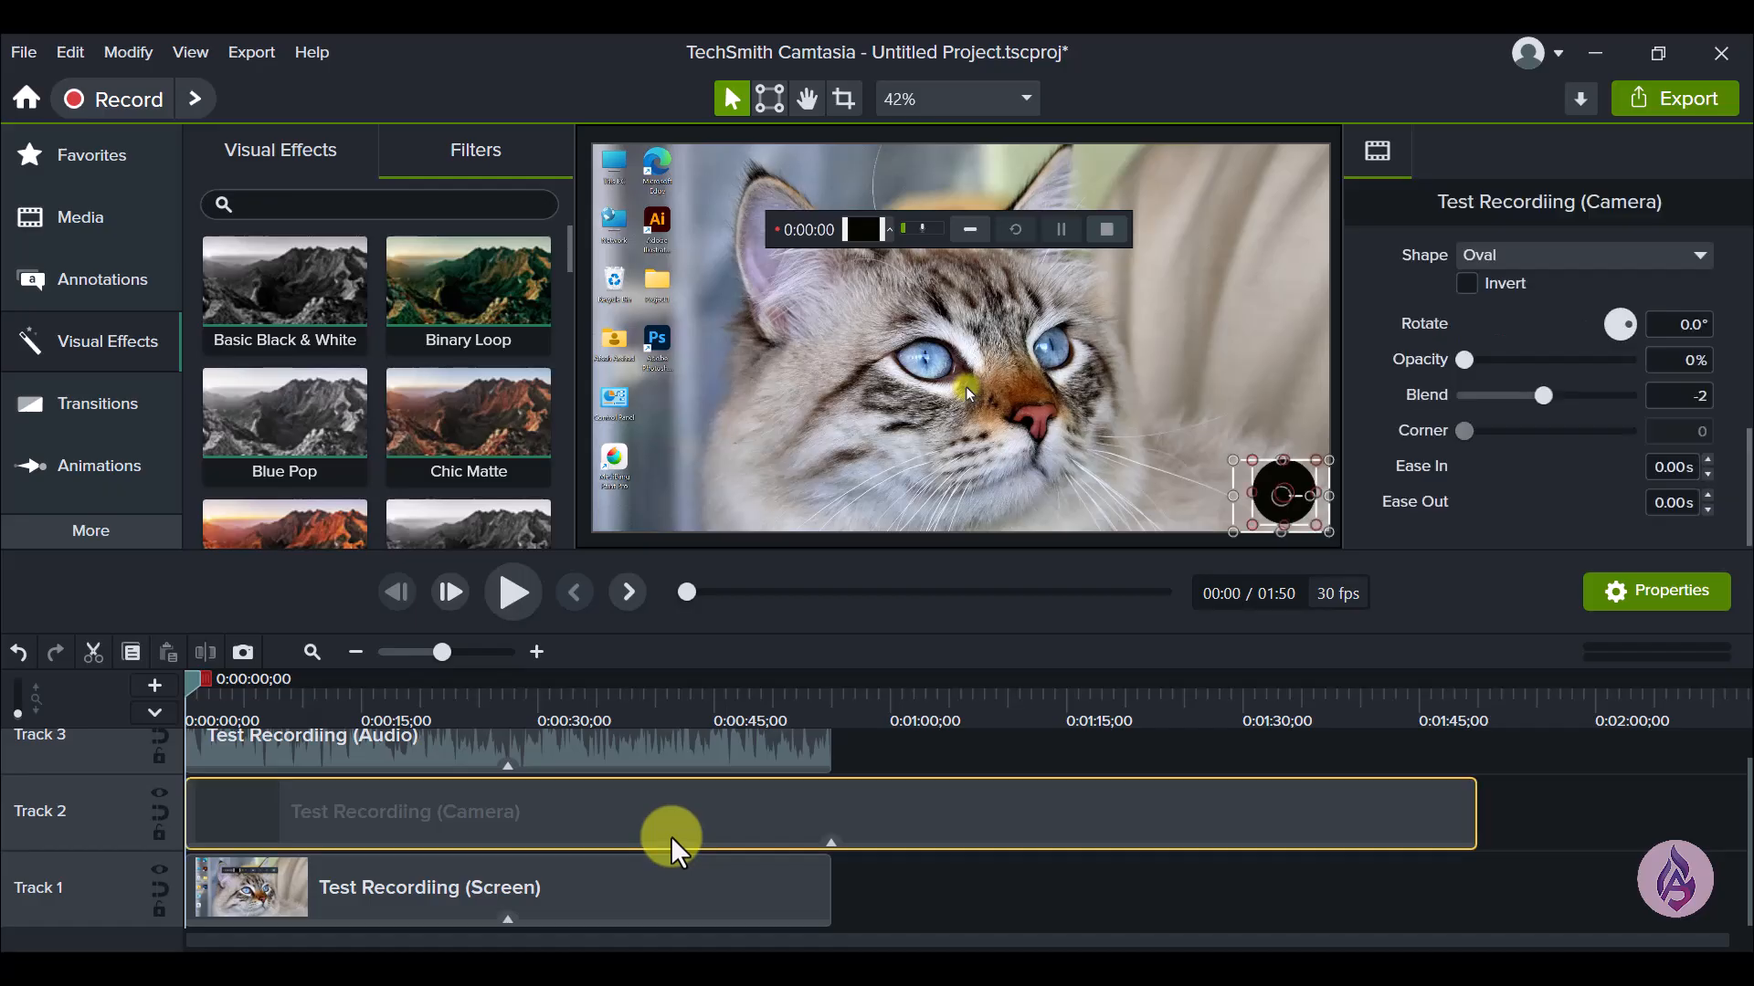
key(Delete)
click(734, 749)
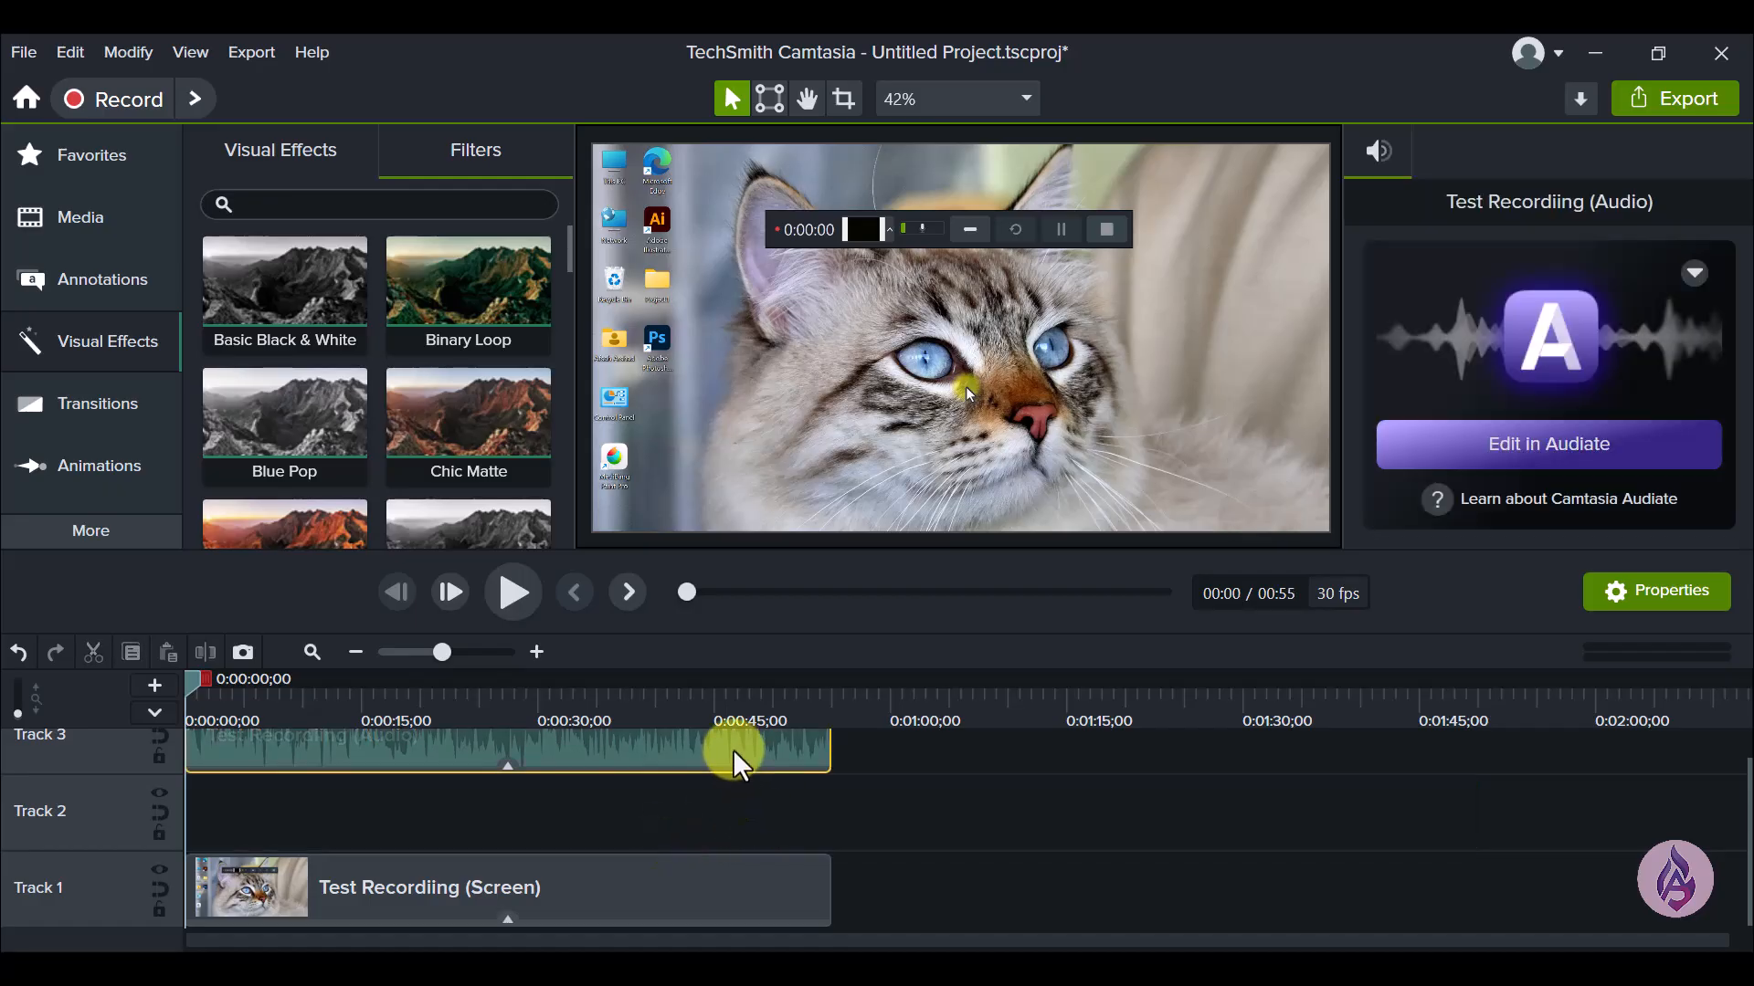
drag(732, 749, 727, 829)
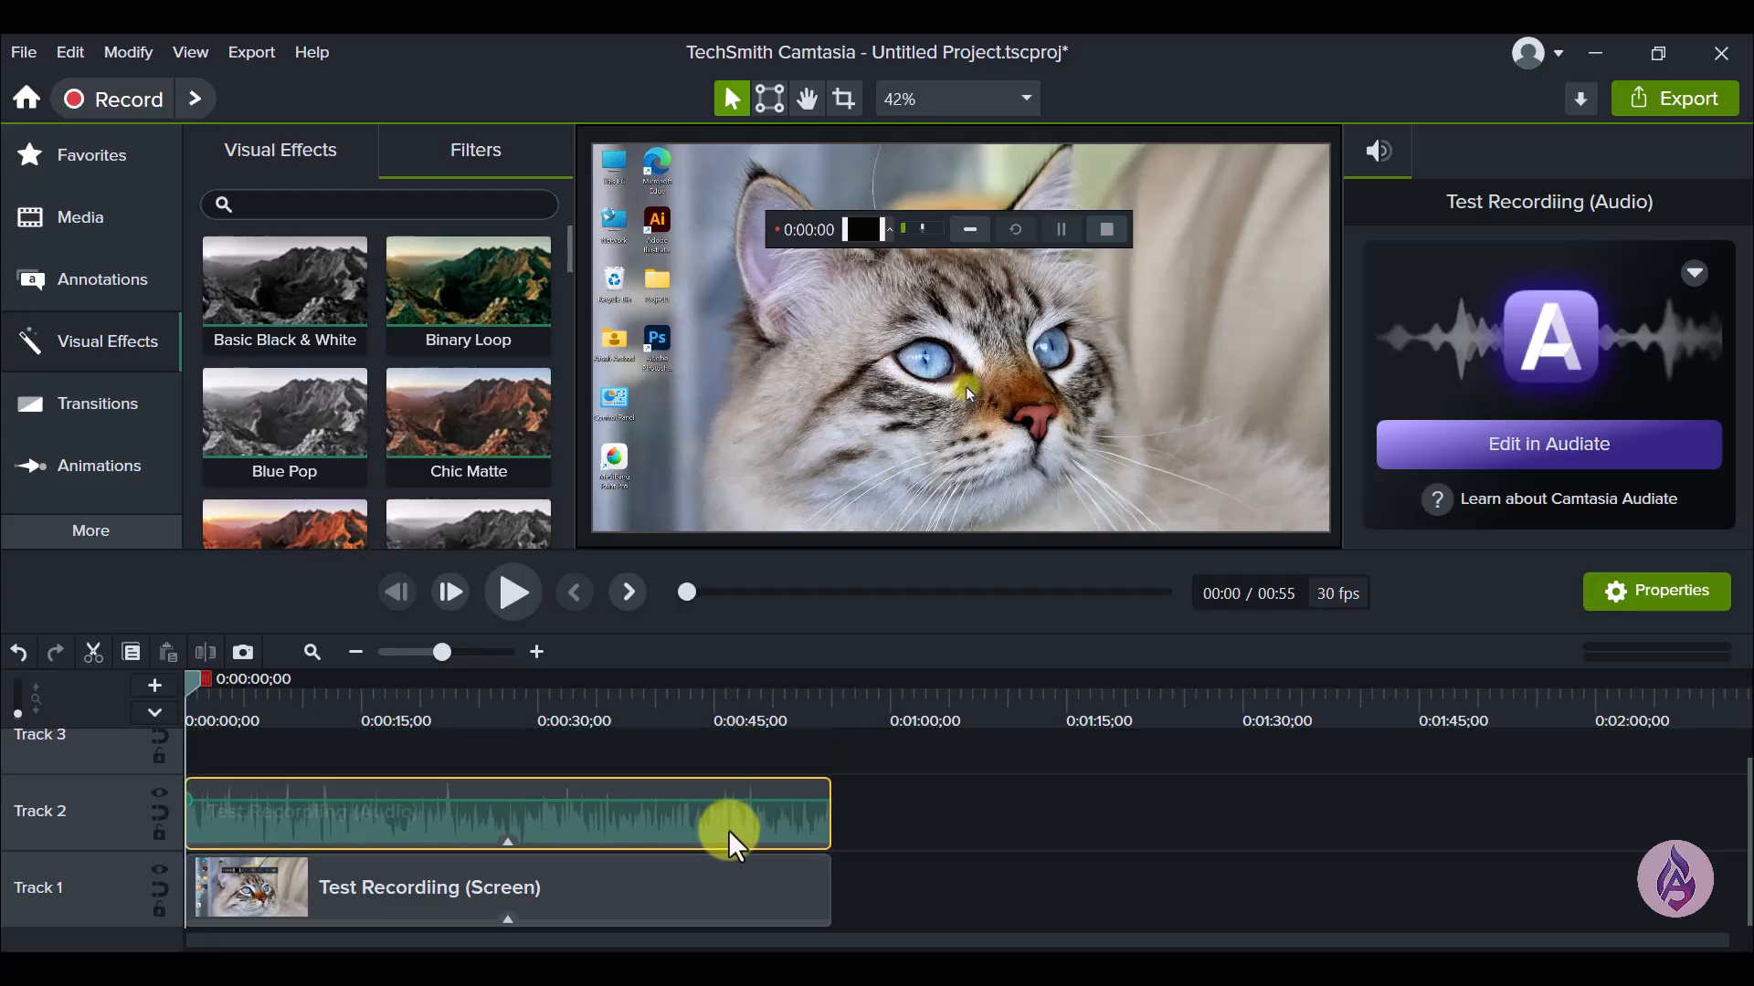
Step: Place the playhead at the end of the screen recording and add the Apple Animation video there on Track 1
click(827, 700)
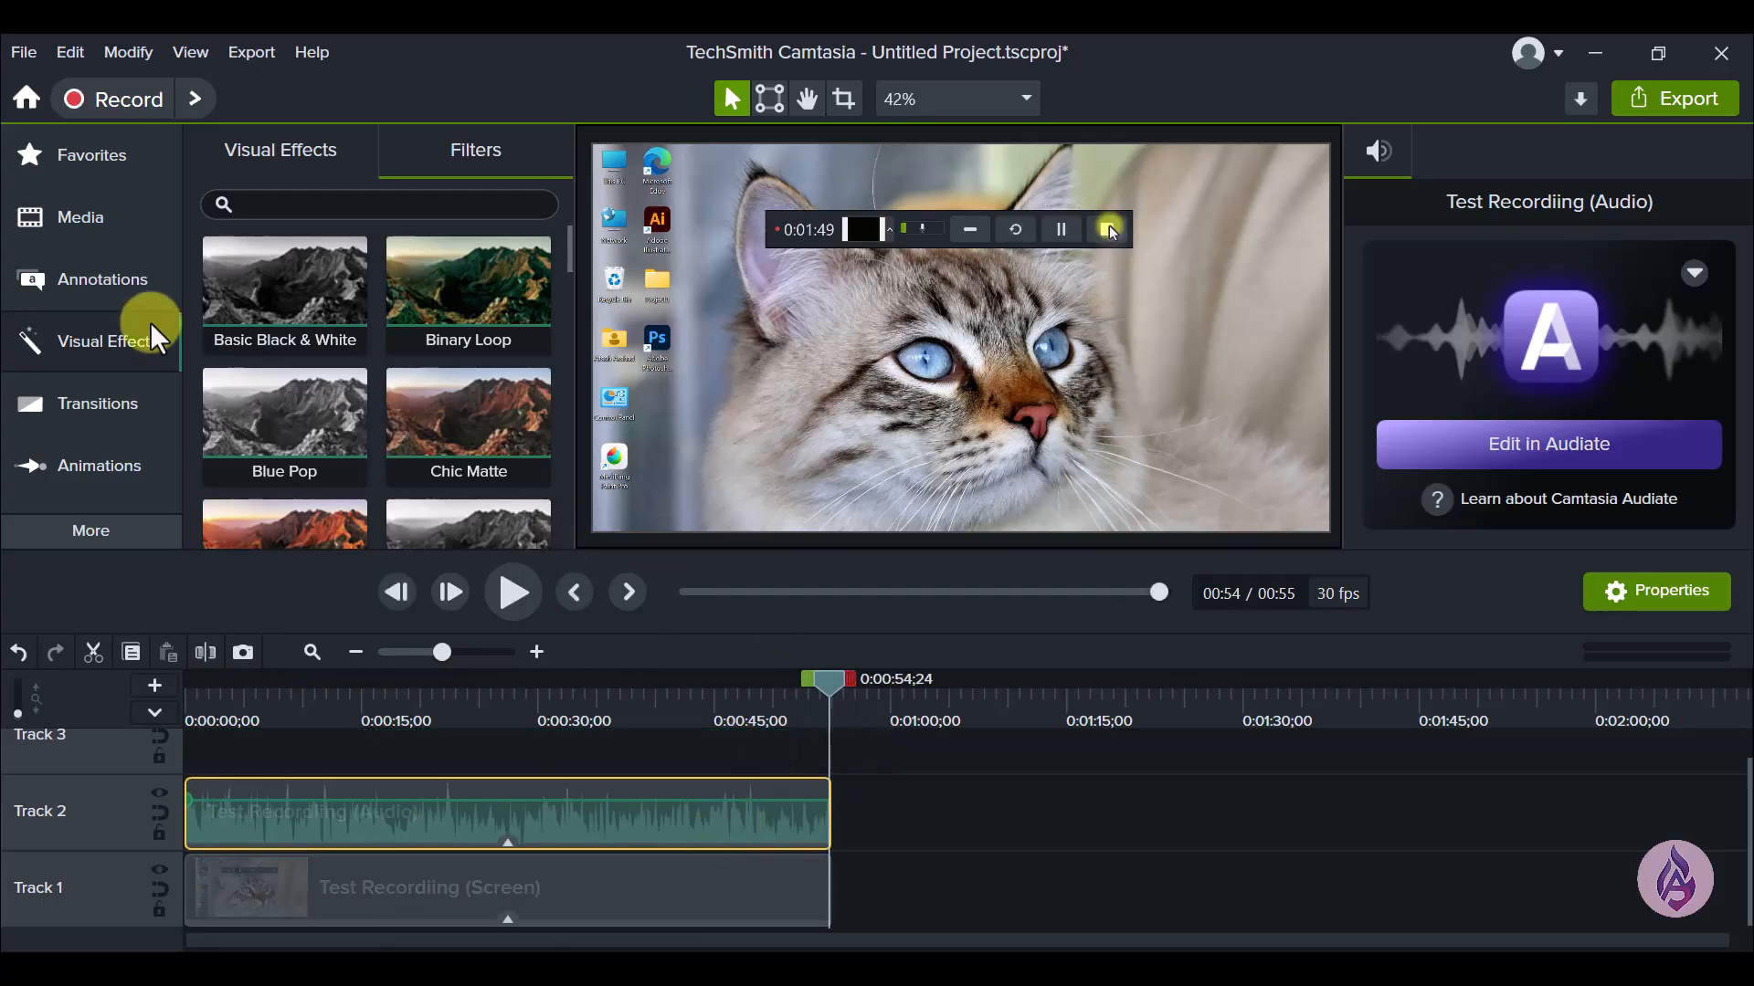
click(65, 205)
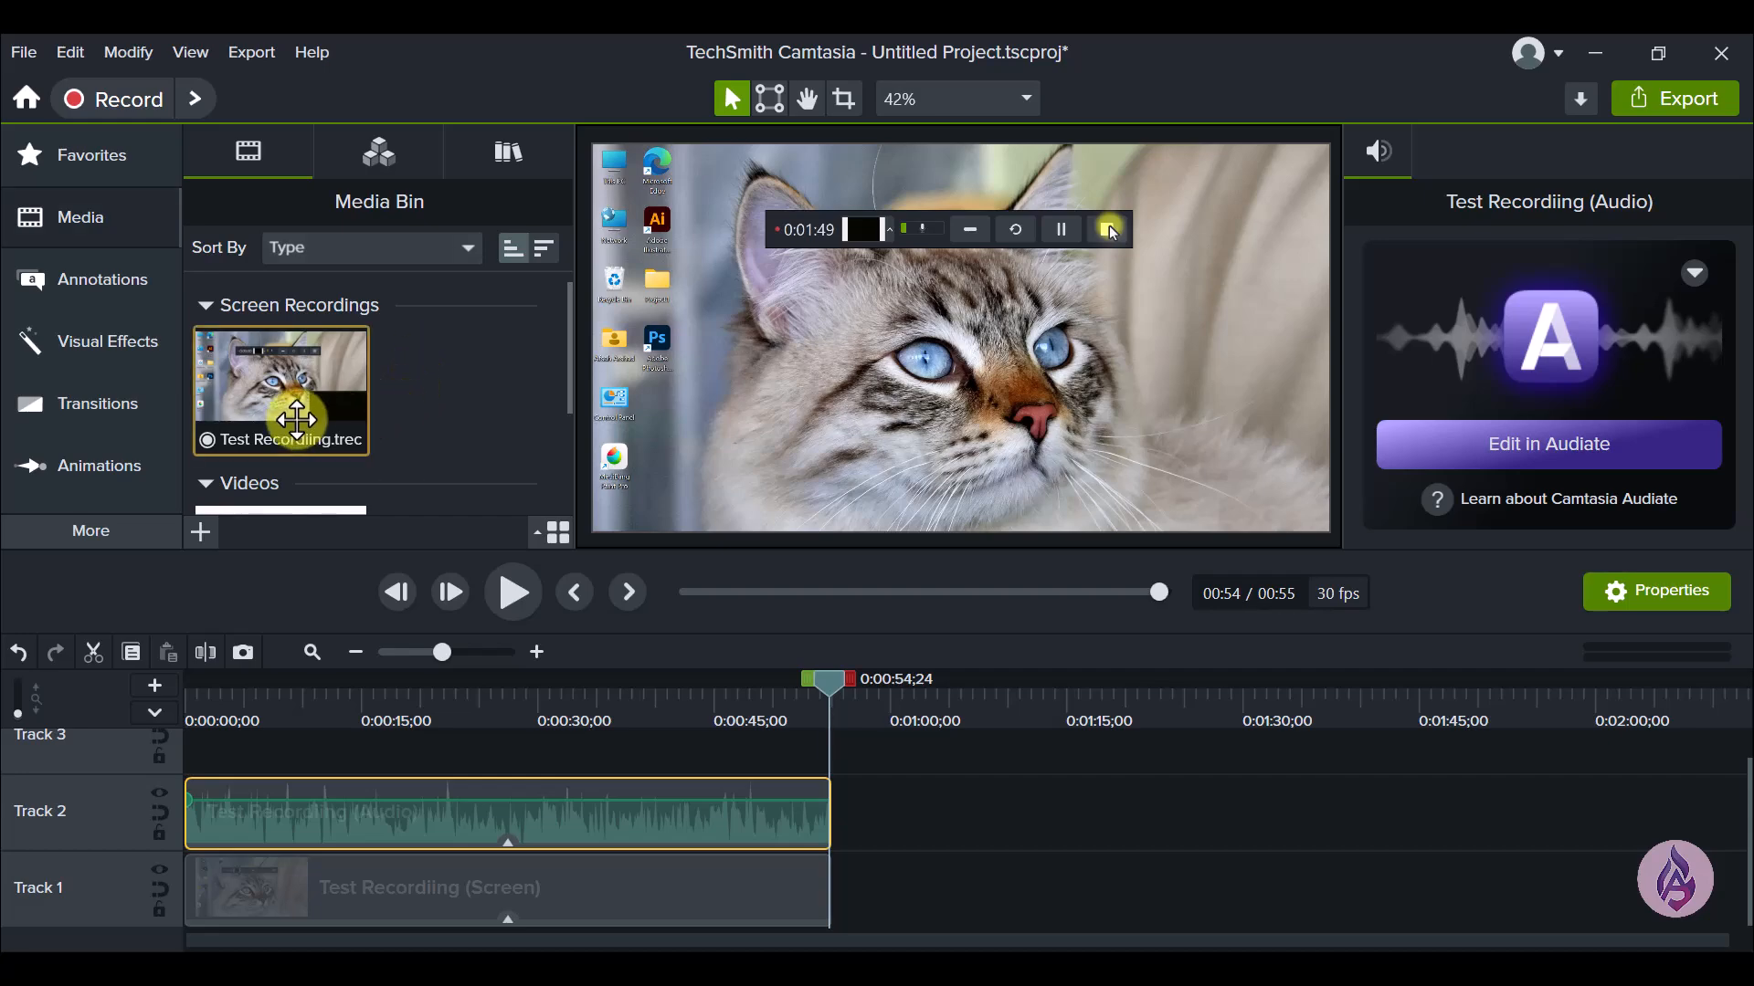
scroll(437, 414, down, 4)
drag(283, 393, 897, 890)
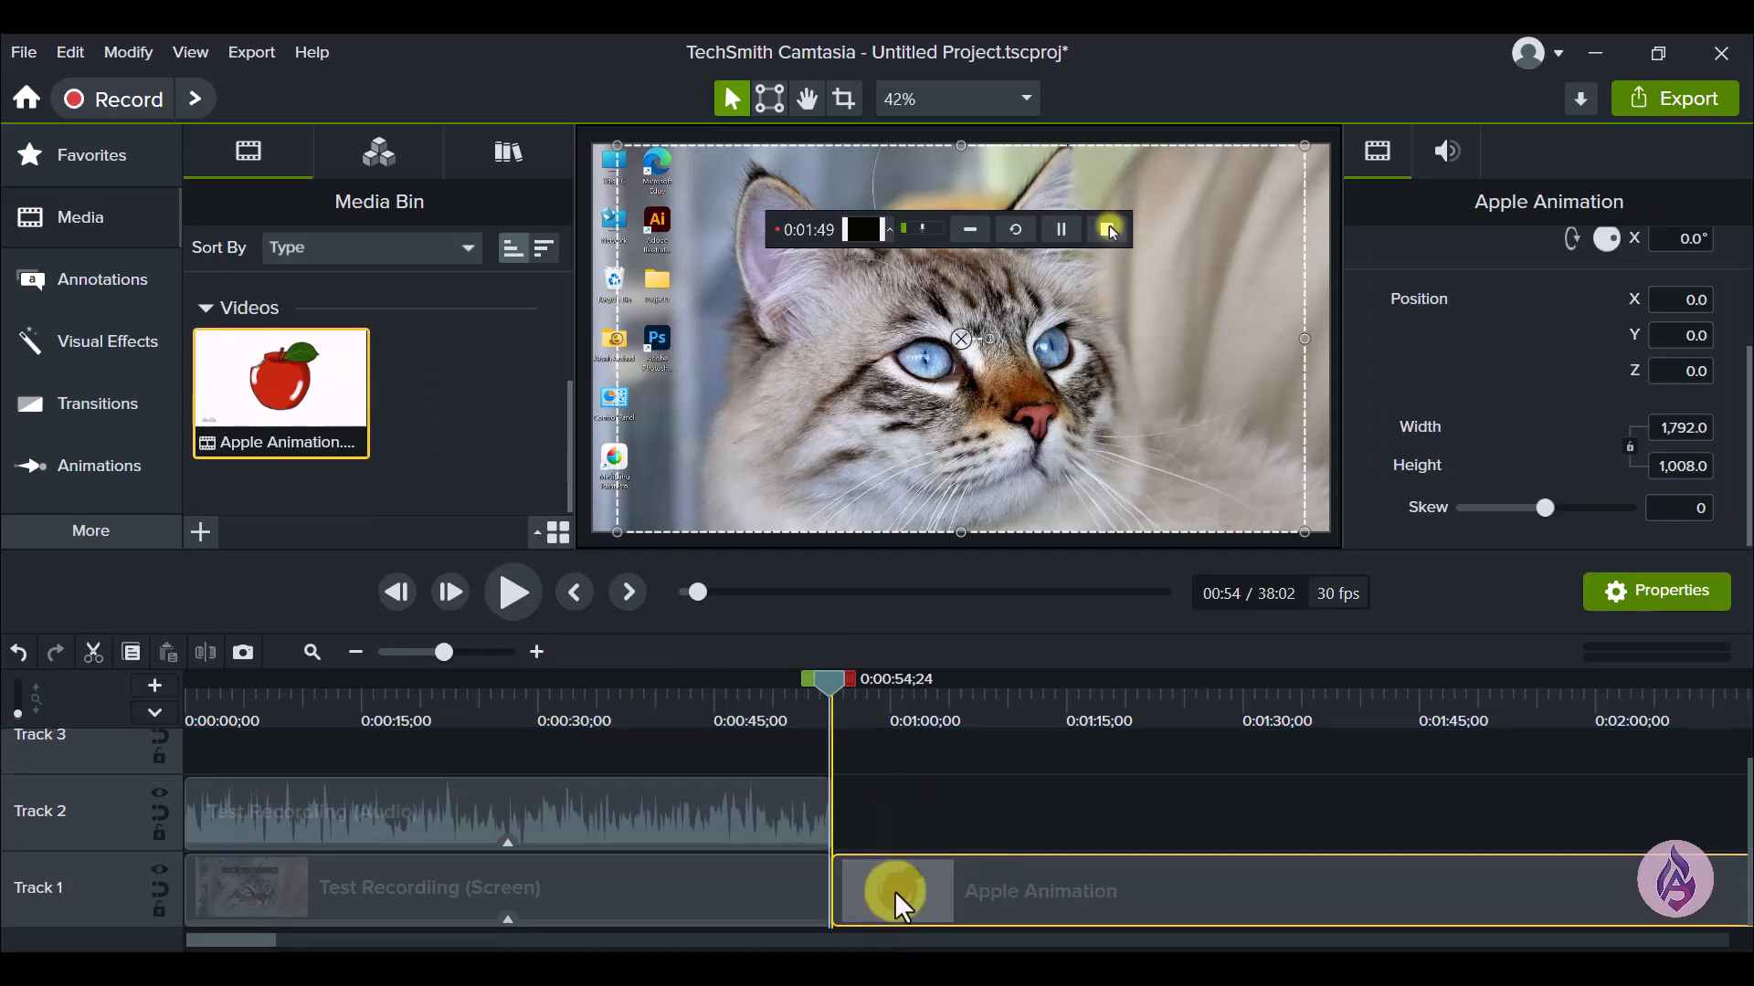
Step: Apply the Basic Black & White filter to the Apple Animation clip on Track 1
click(82, 338)
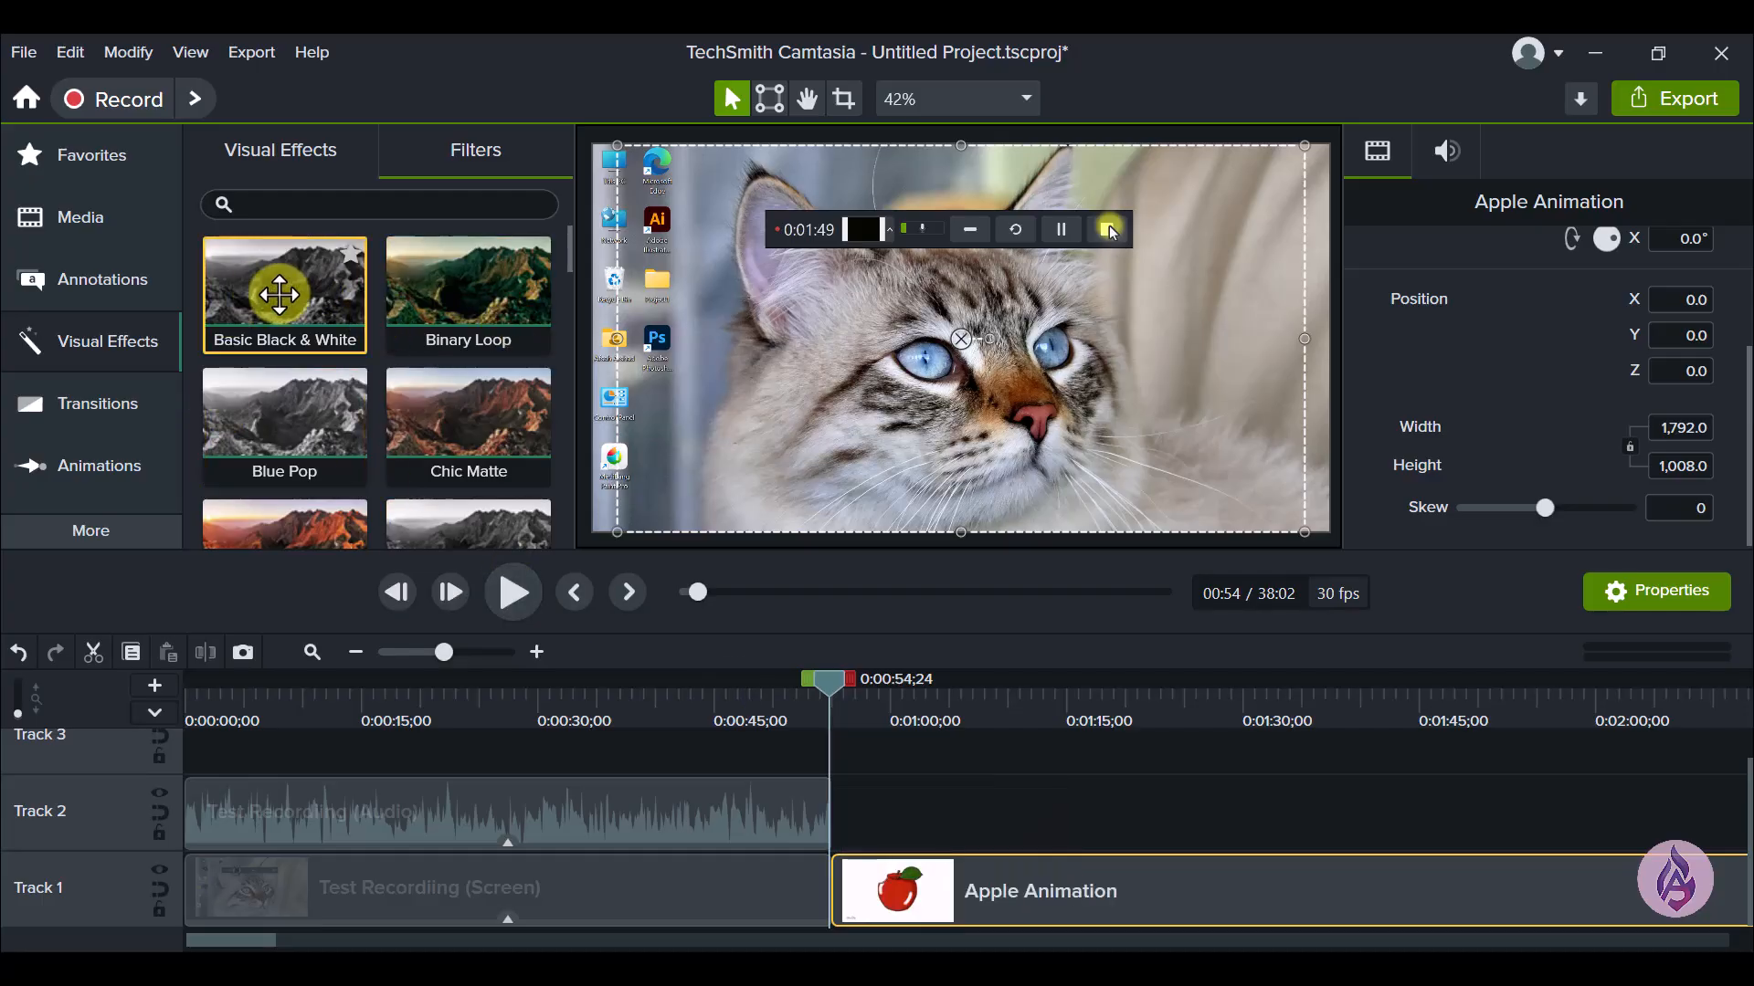
drag(274, 286, 935, 901)
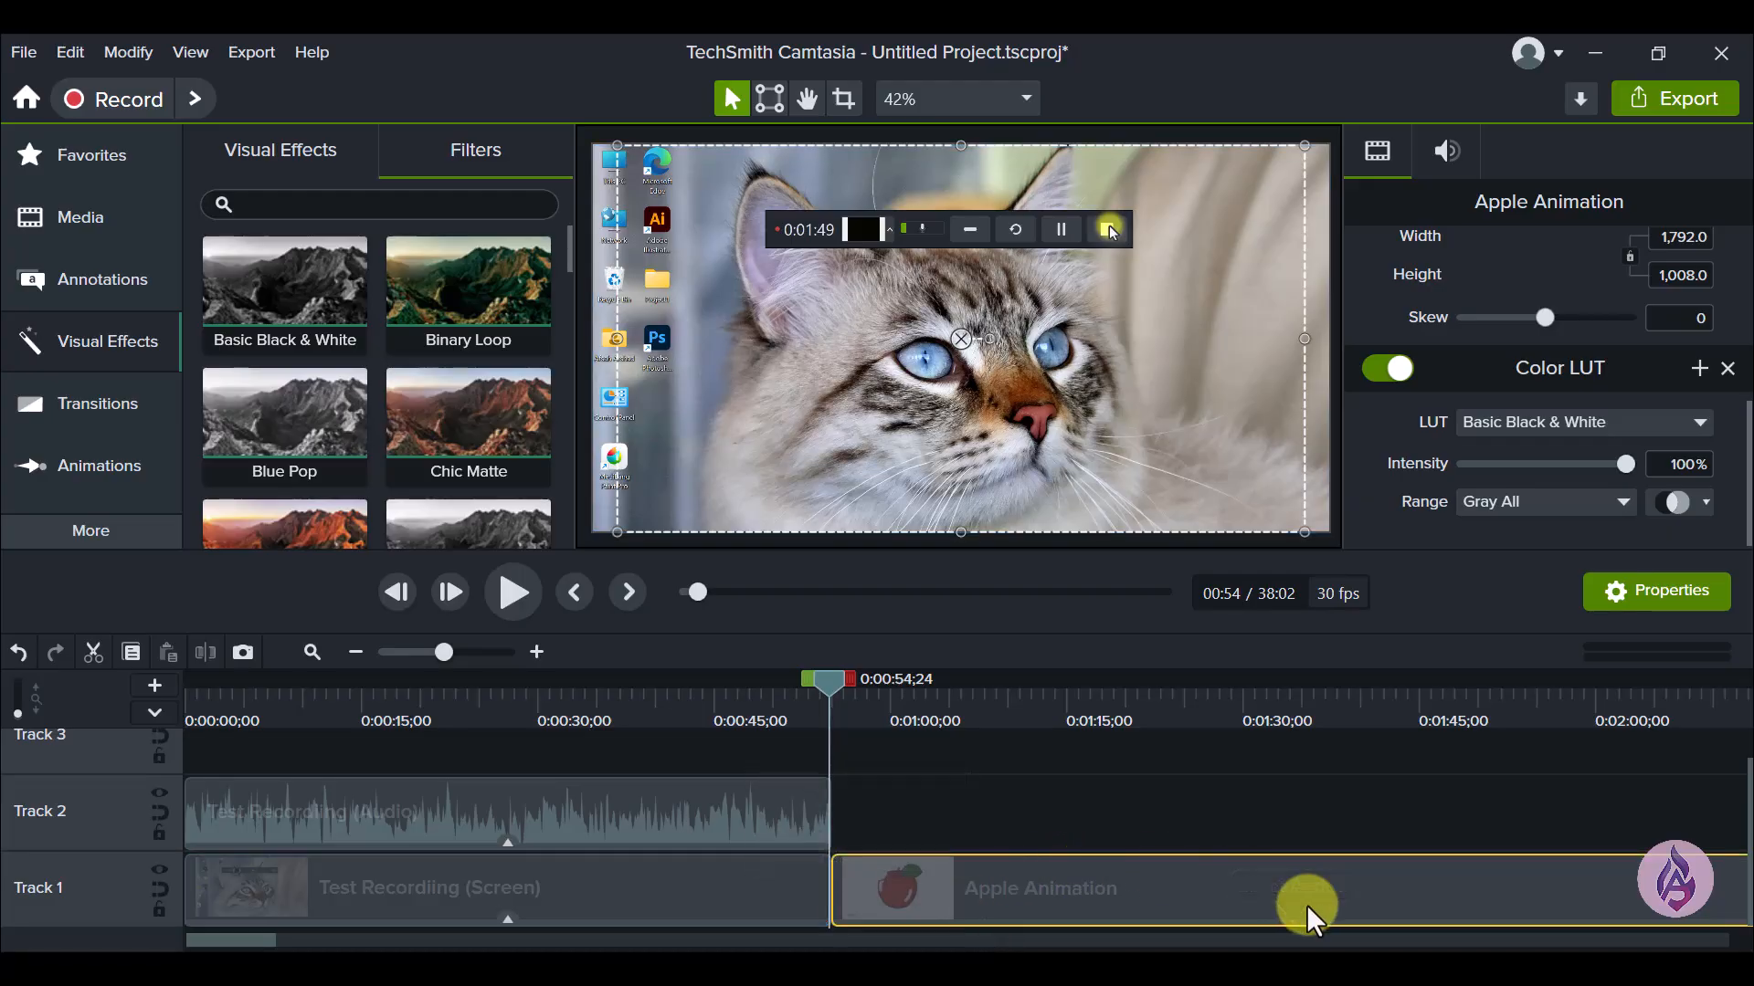
Step: Bring the whole Apple Animation clip into view on the timeline, reveal its effects and select its Color LUT effect
scroll(1306, 904, down, 6)
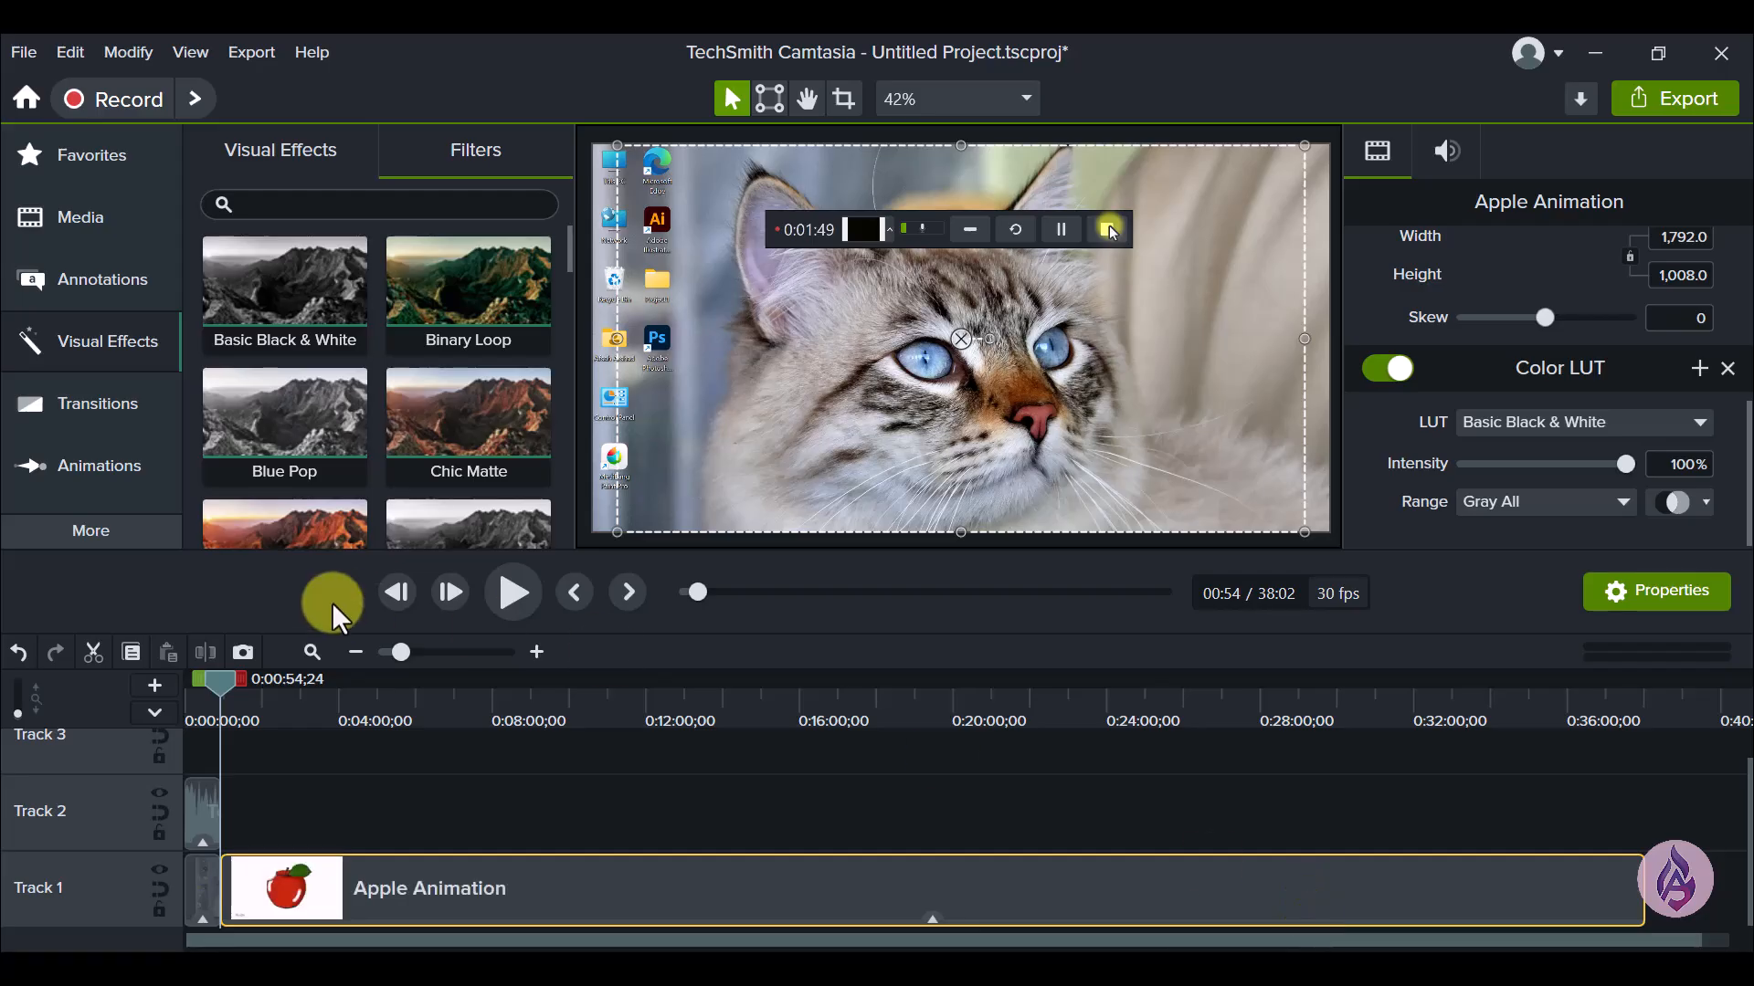
mouse_move(400, 651)
mouse_down()
mouse_move(413, 660)
mouse_move(397, 660)
mouse_up()
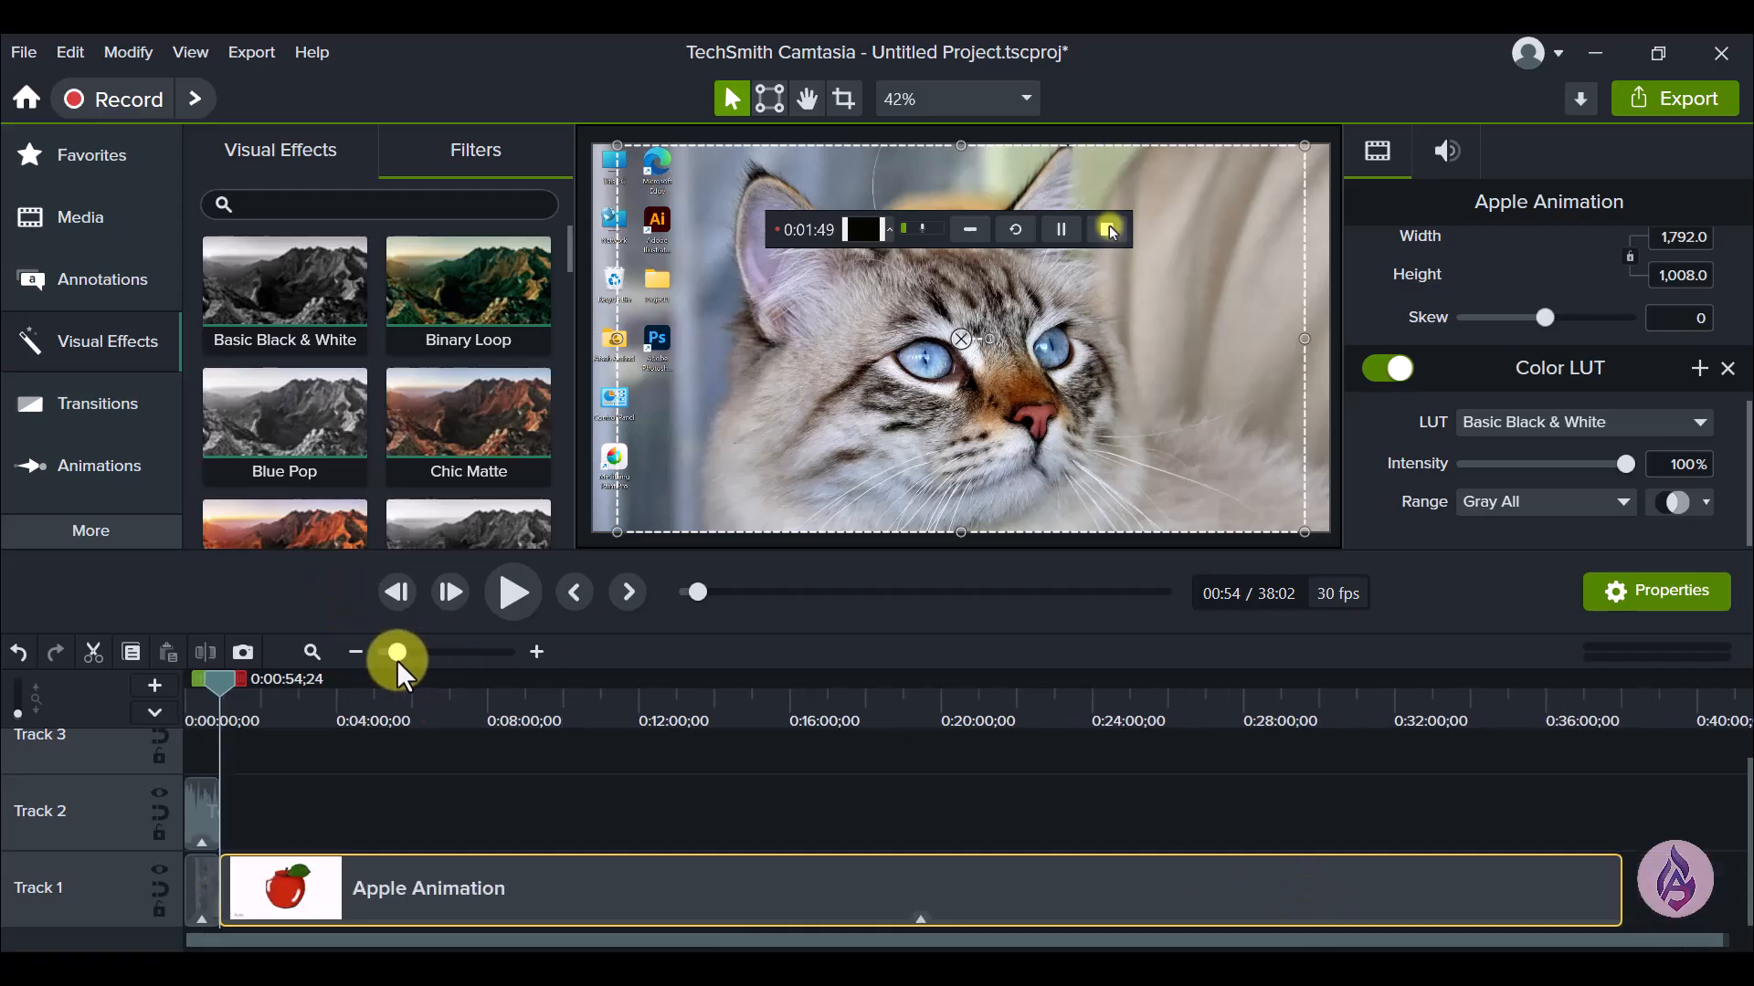
click(918, 917)
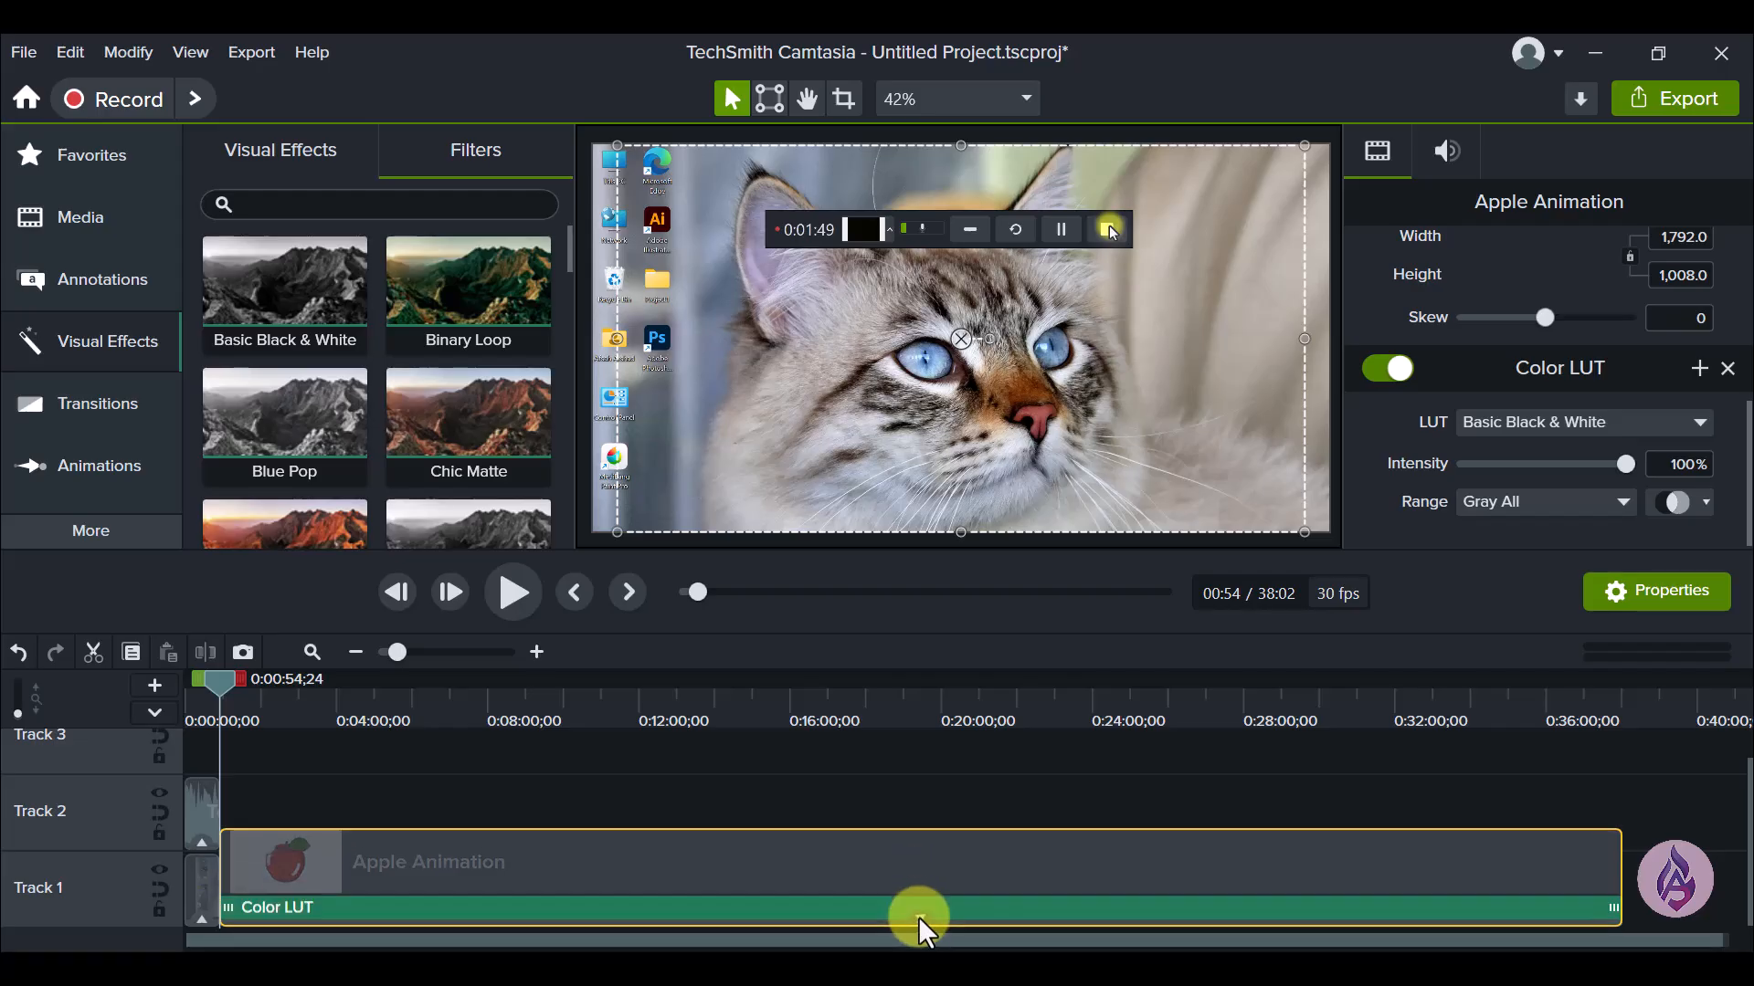
click(705, 914)
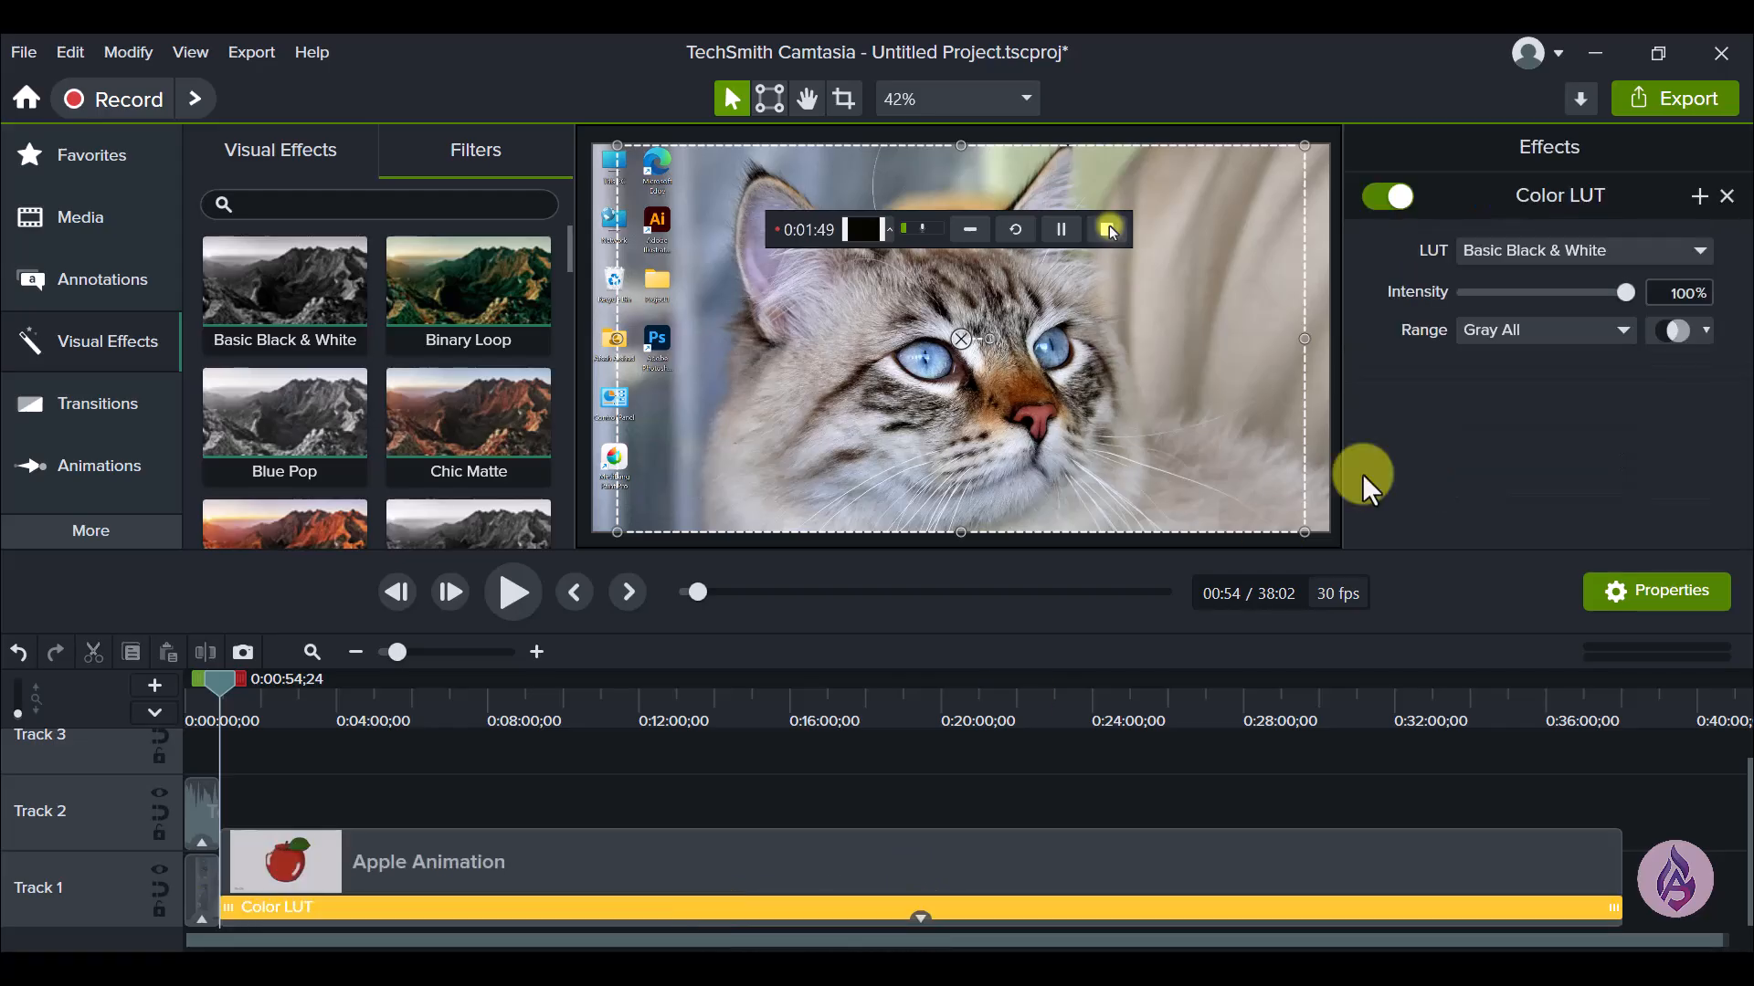
Step: Review the LUT presets, range choices and intensity control of the clip's Color LUT effect
click(1559, 257)
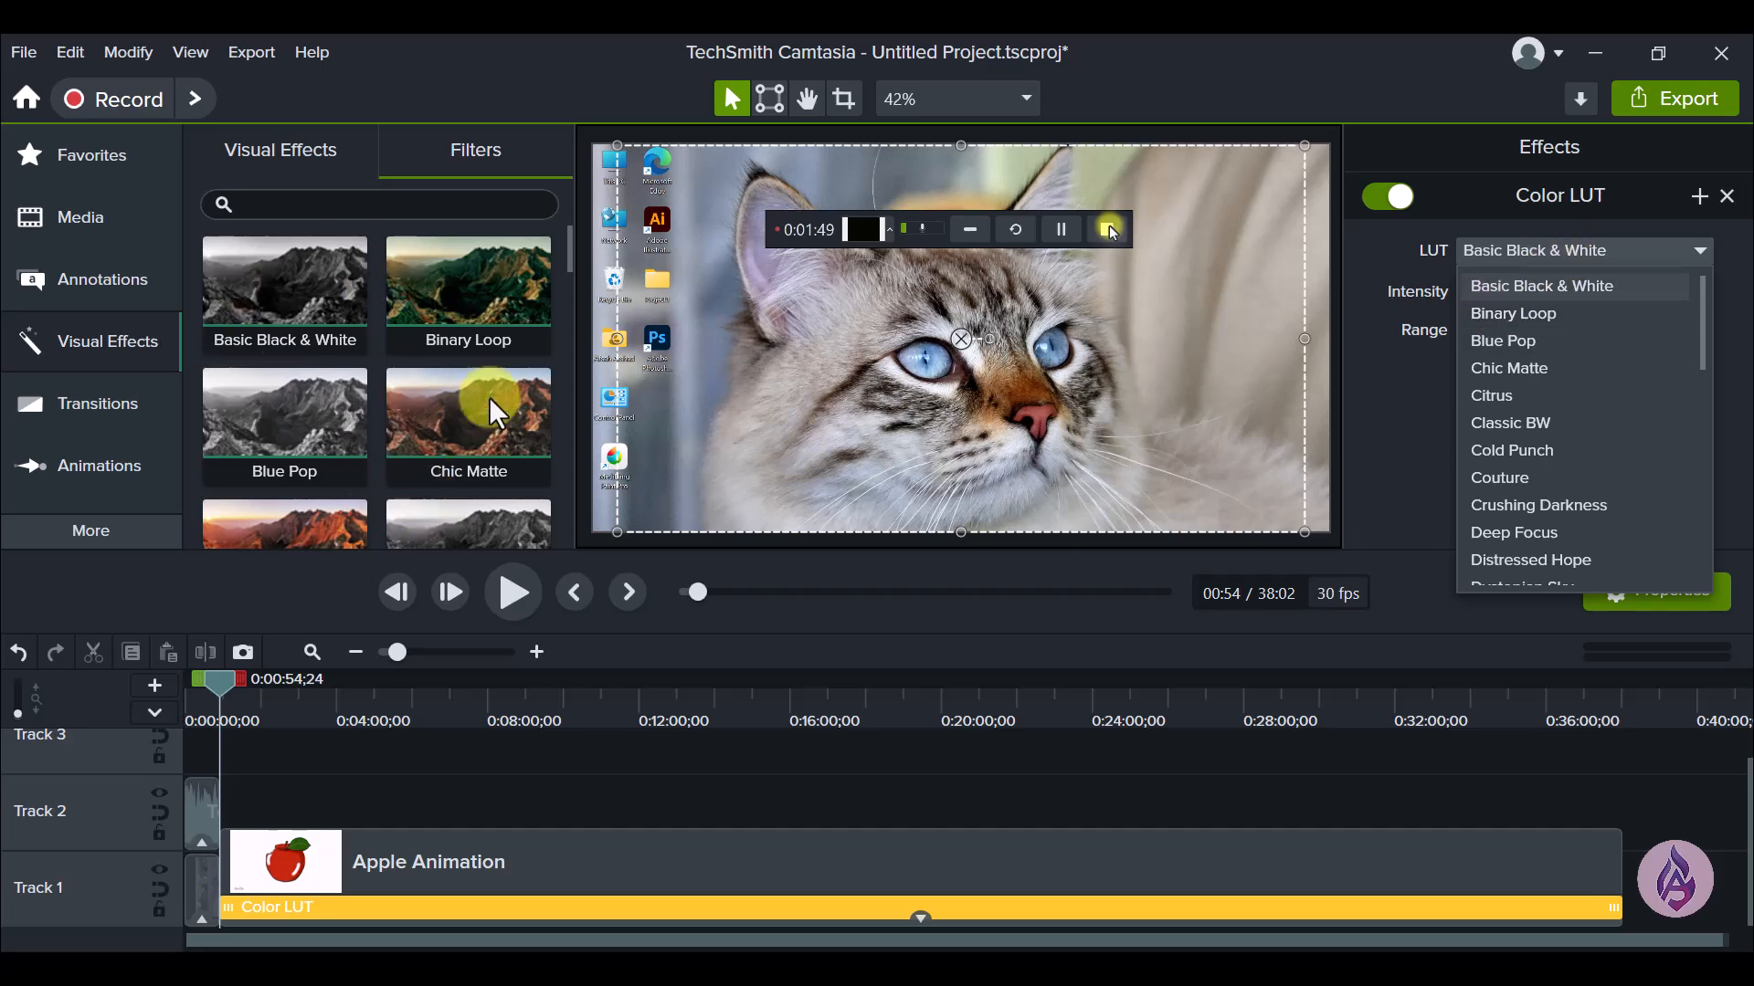
scroll(1526, 562, down, 3)
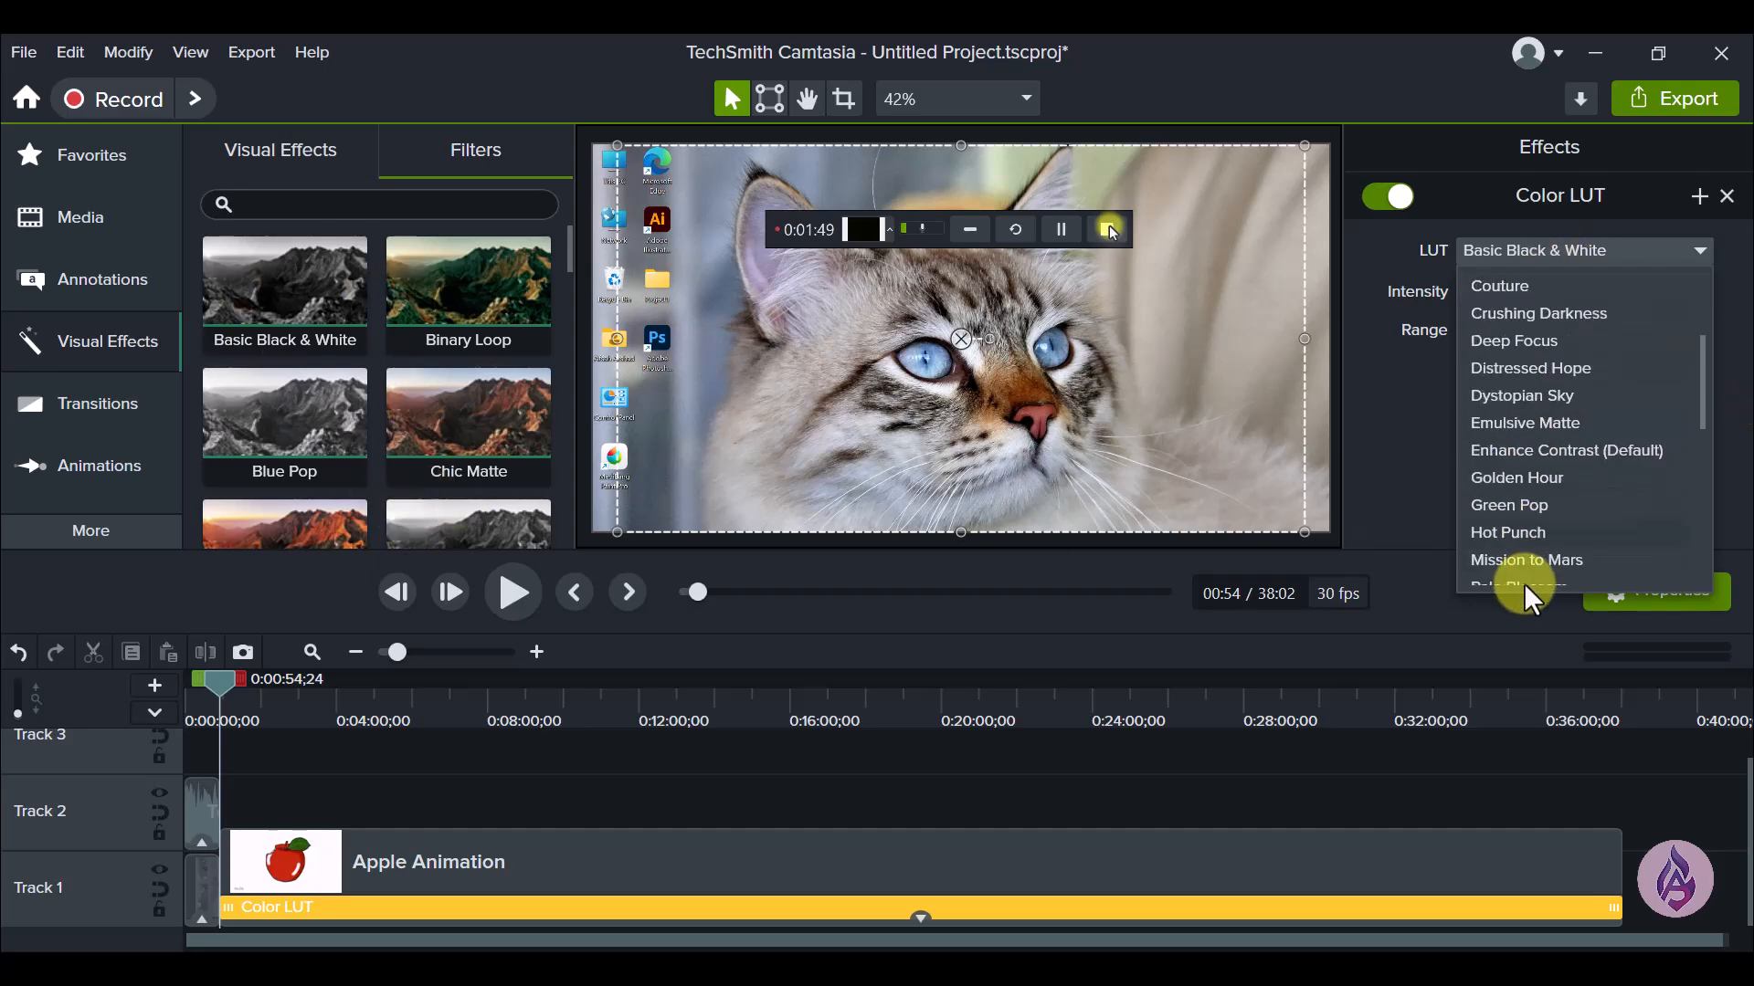
click(1395, 400)
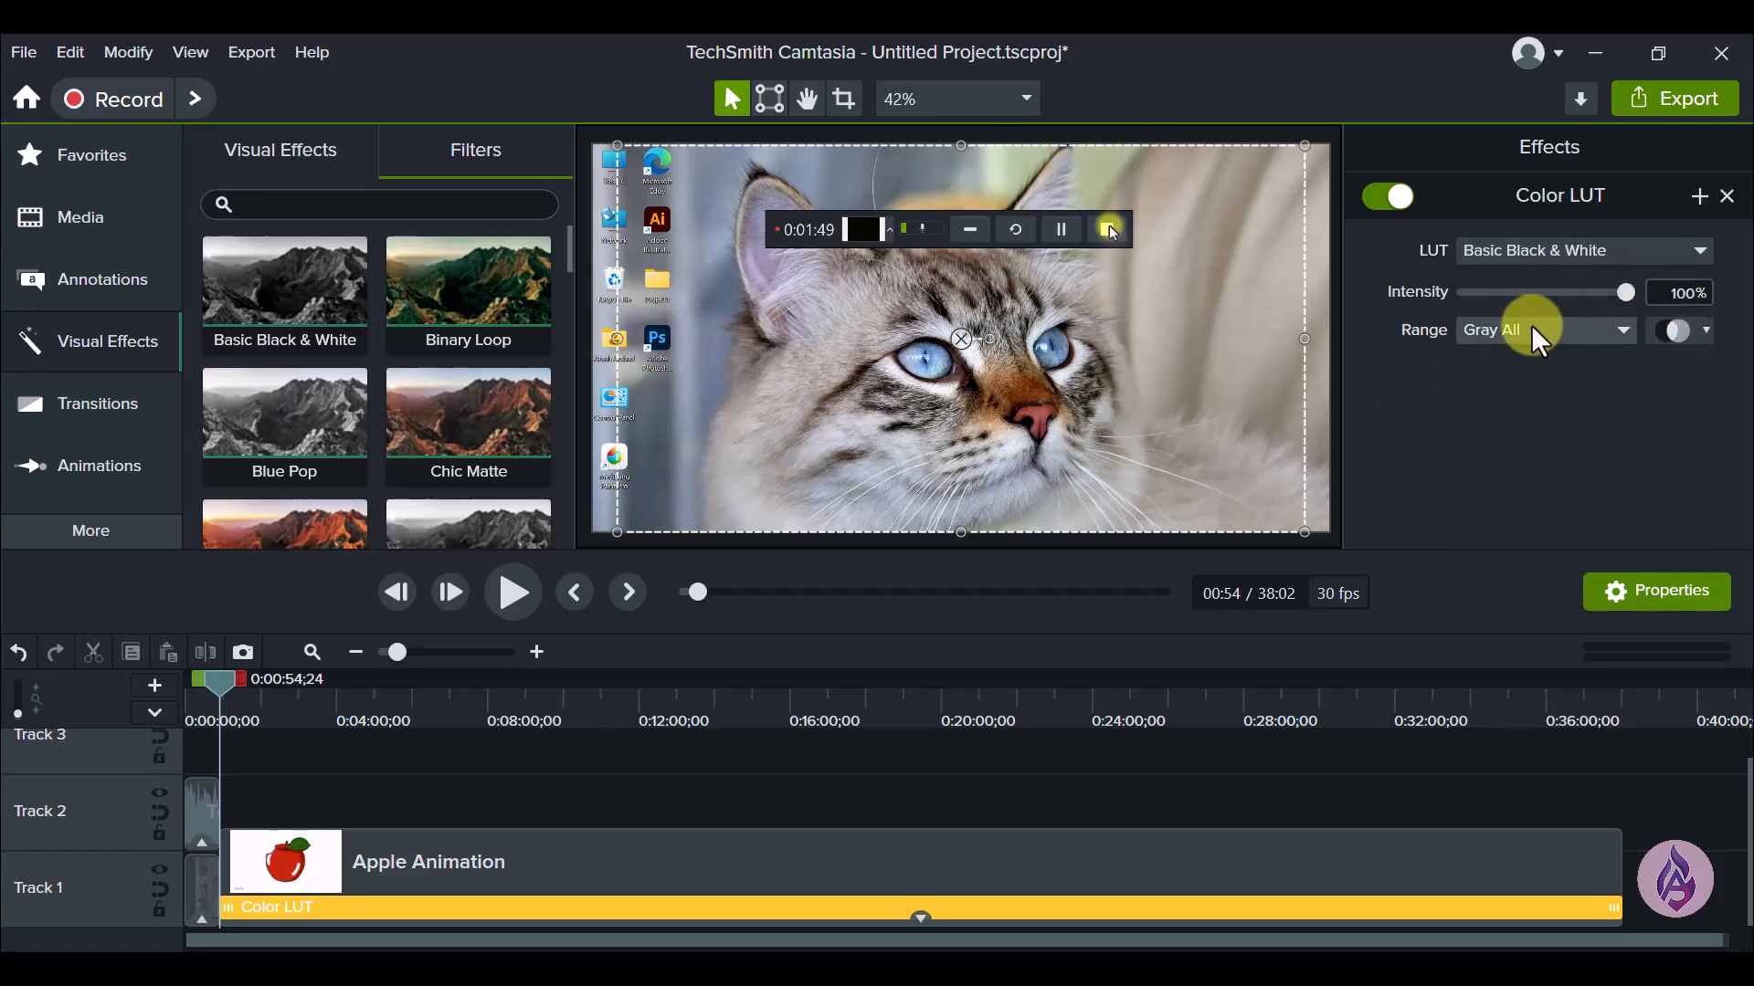
click(1502, 338)
scroll(1532, 654, down, 3)
click(1394, 384)
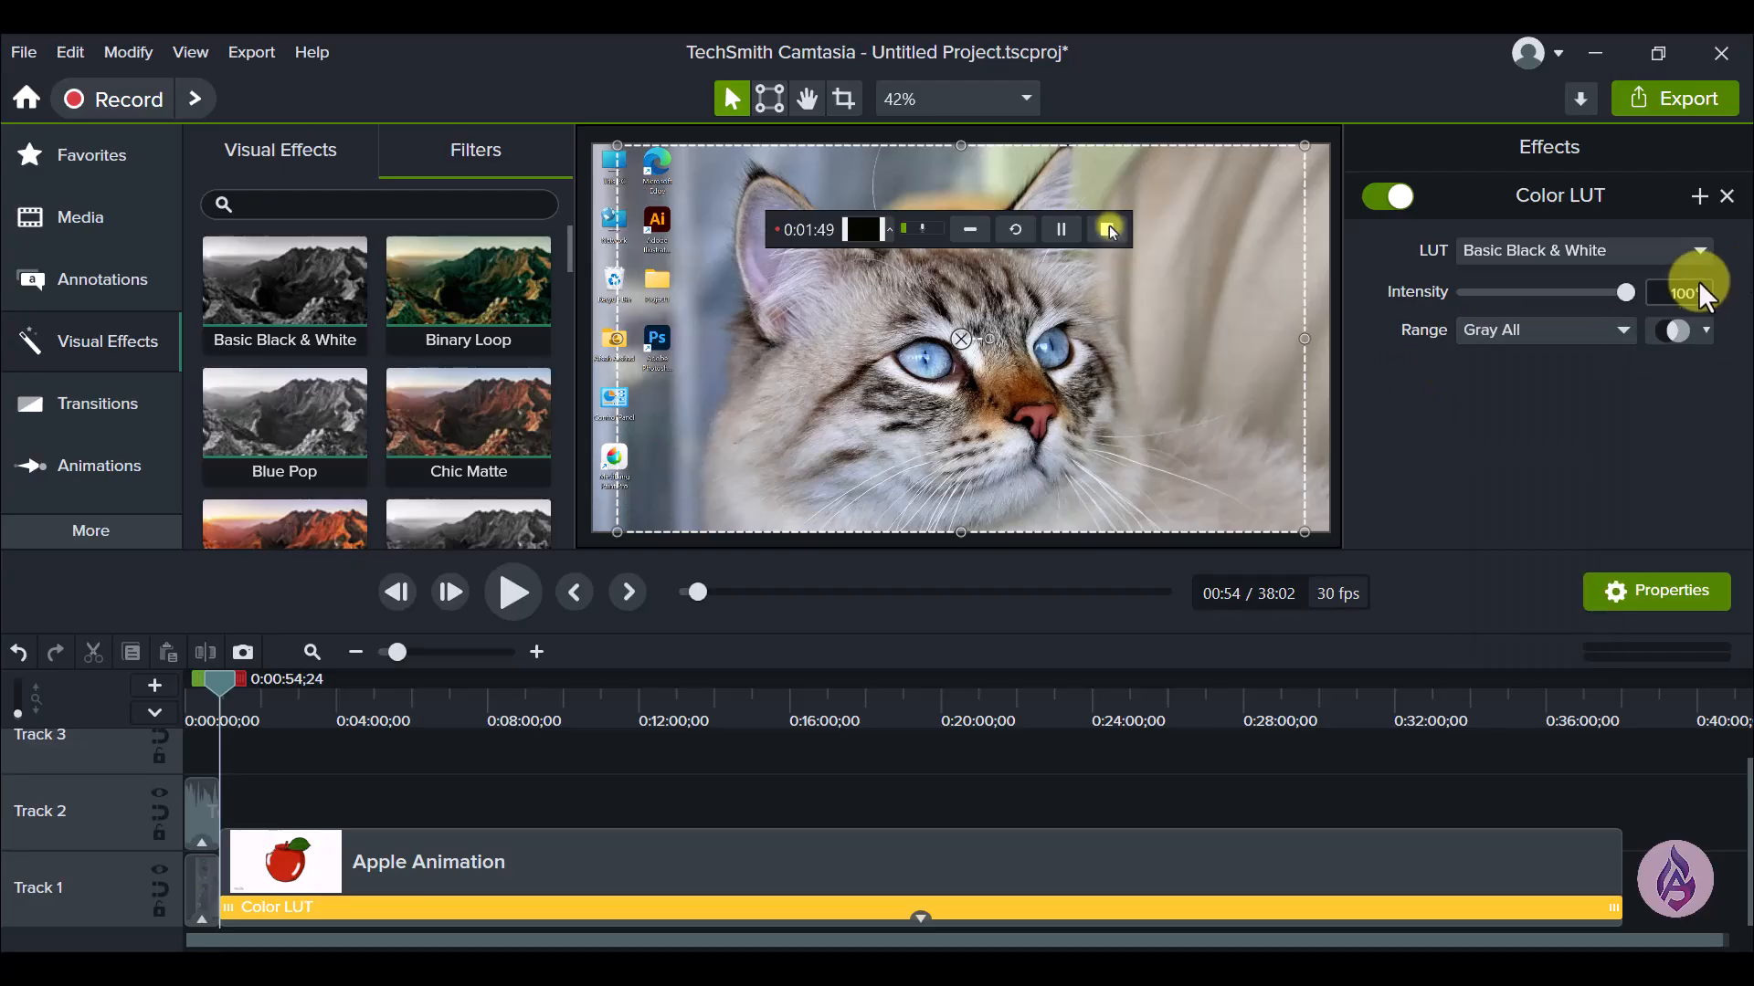
drag(1627, 289, 1707, 271)
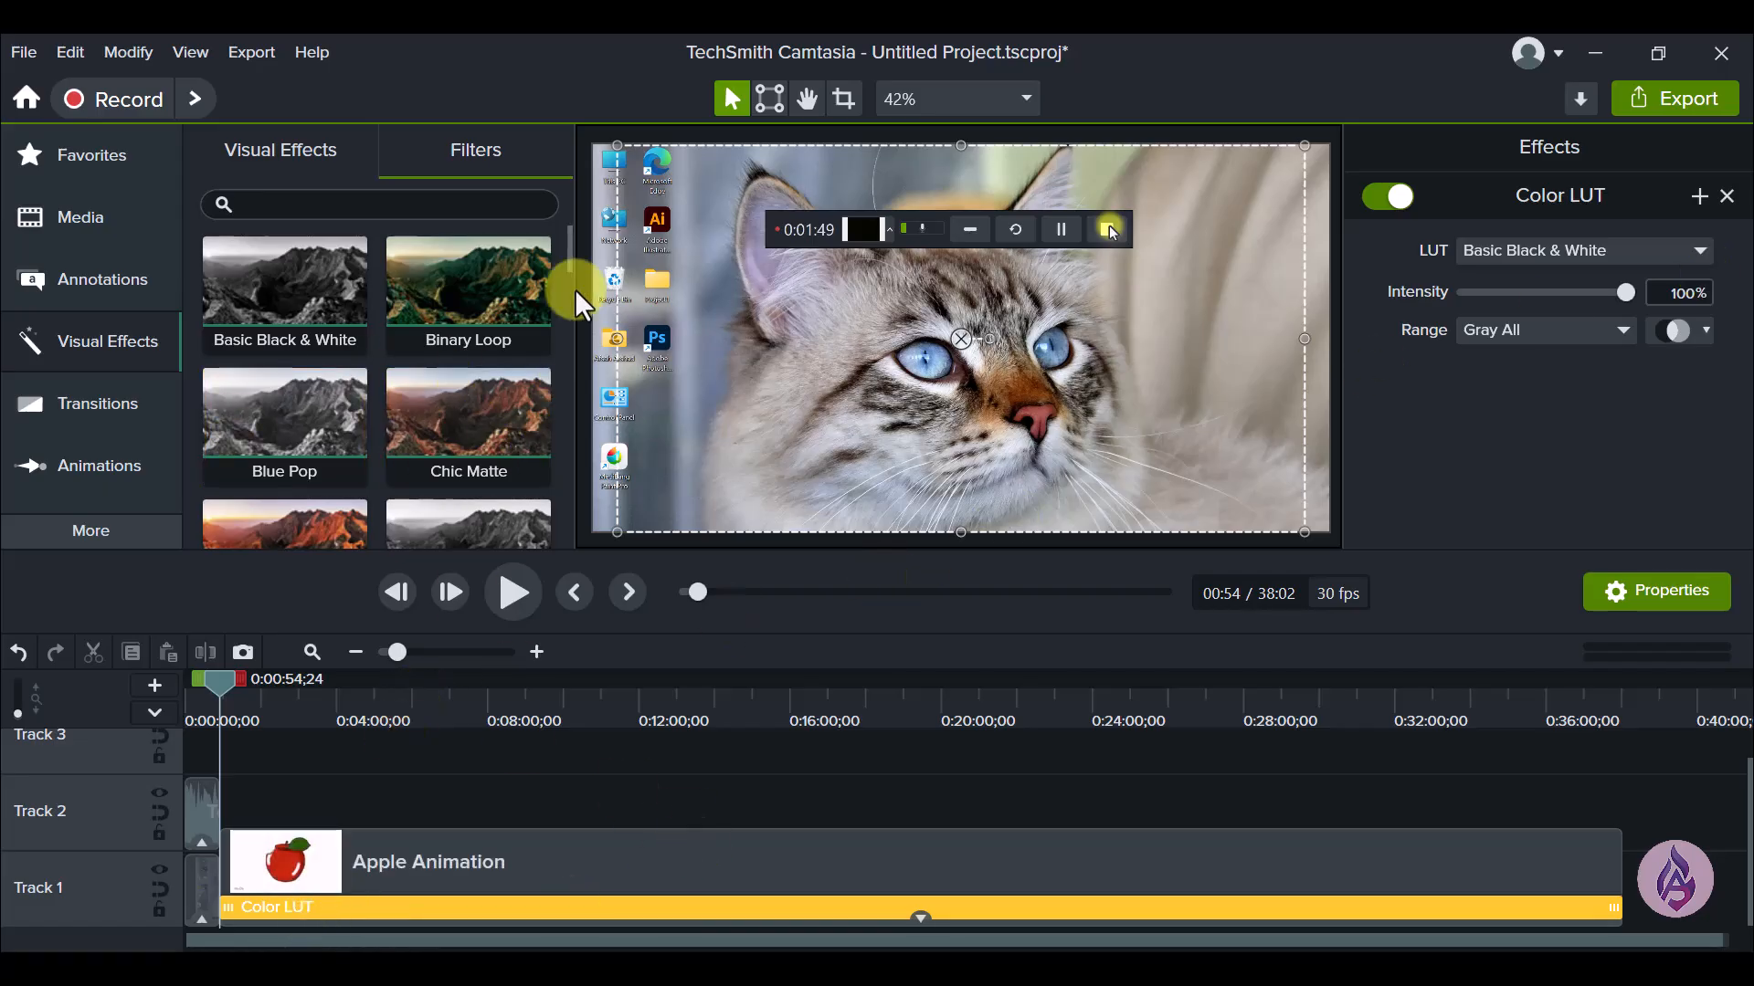
Step: Browse more filters such as Citrus and Classic BW, and examine the Color LUT bar on the Apple Animation clip
drag(567, 233, 566, 274)
drag(411, 305, 542, 851)
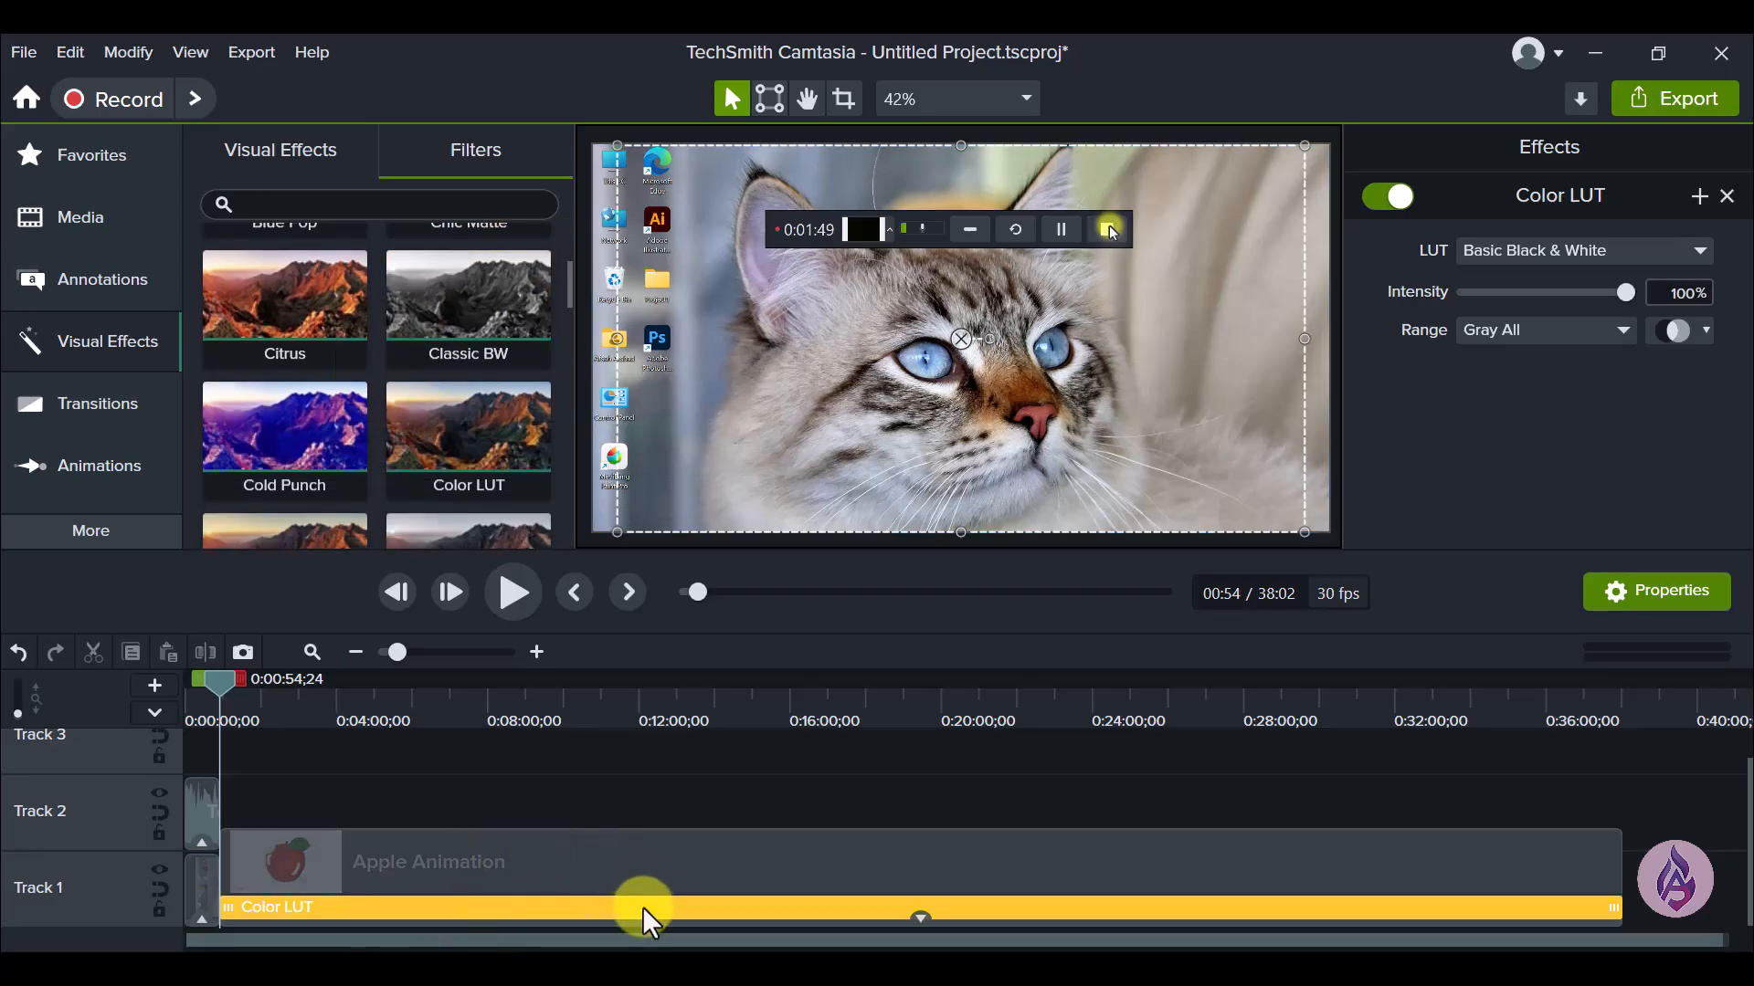
click(920, 918)
click(920, 918)
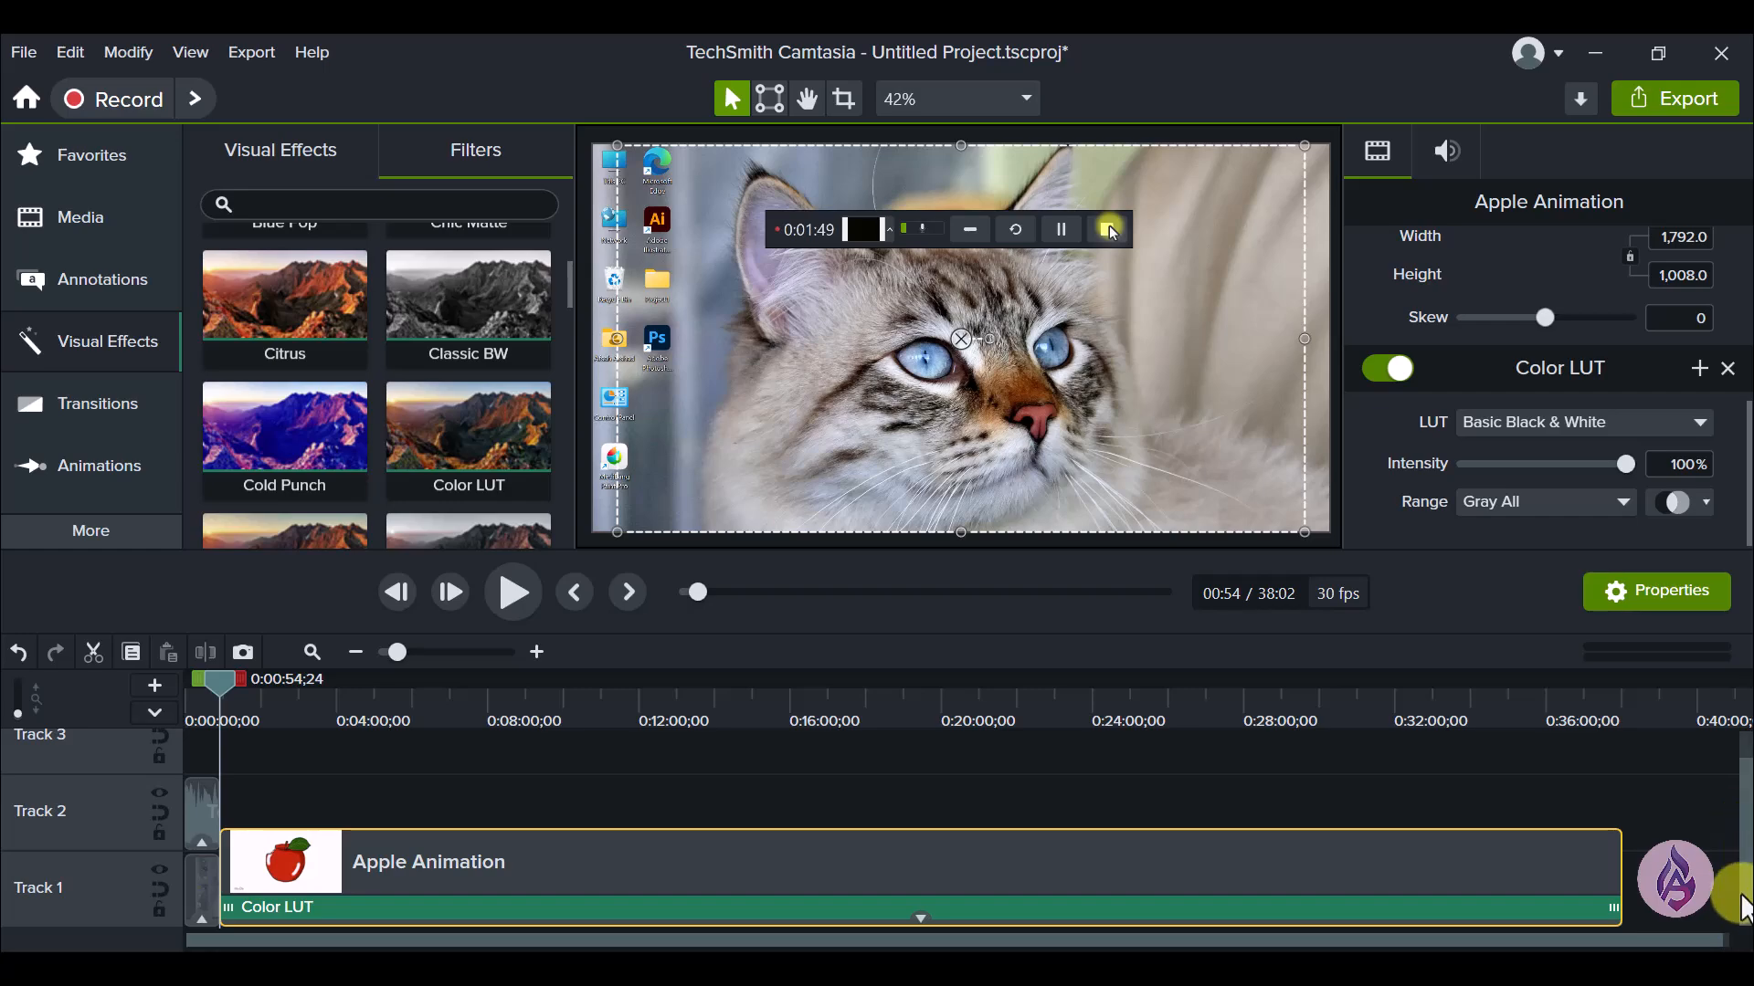
click(443, 910)
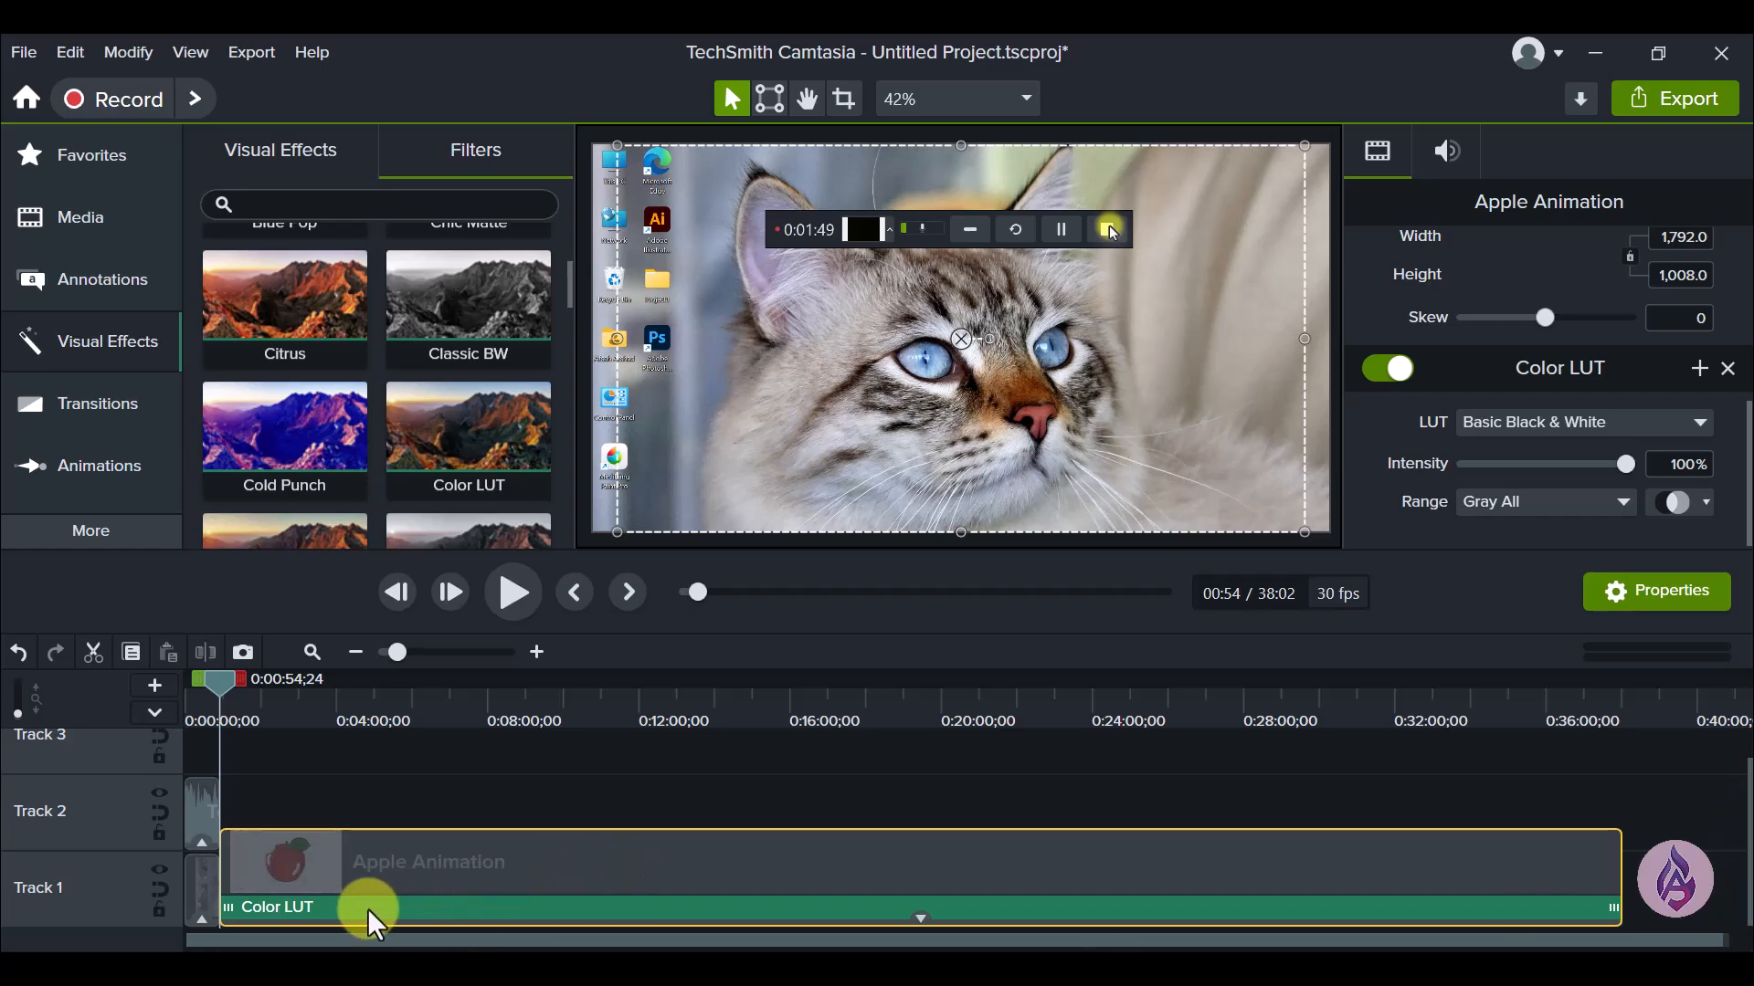
click(419, 892)
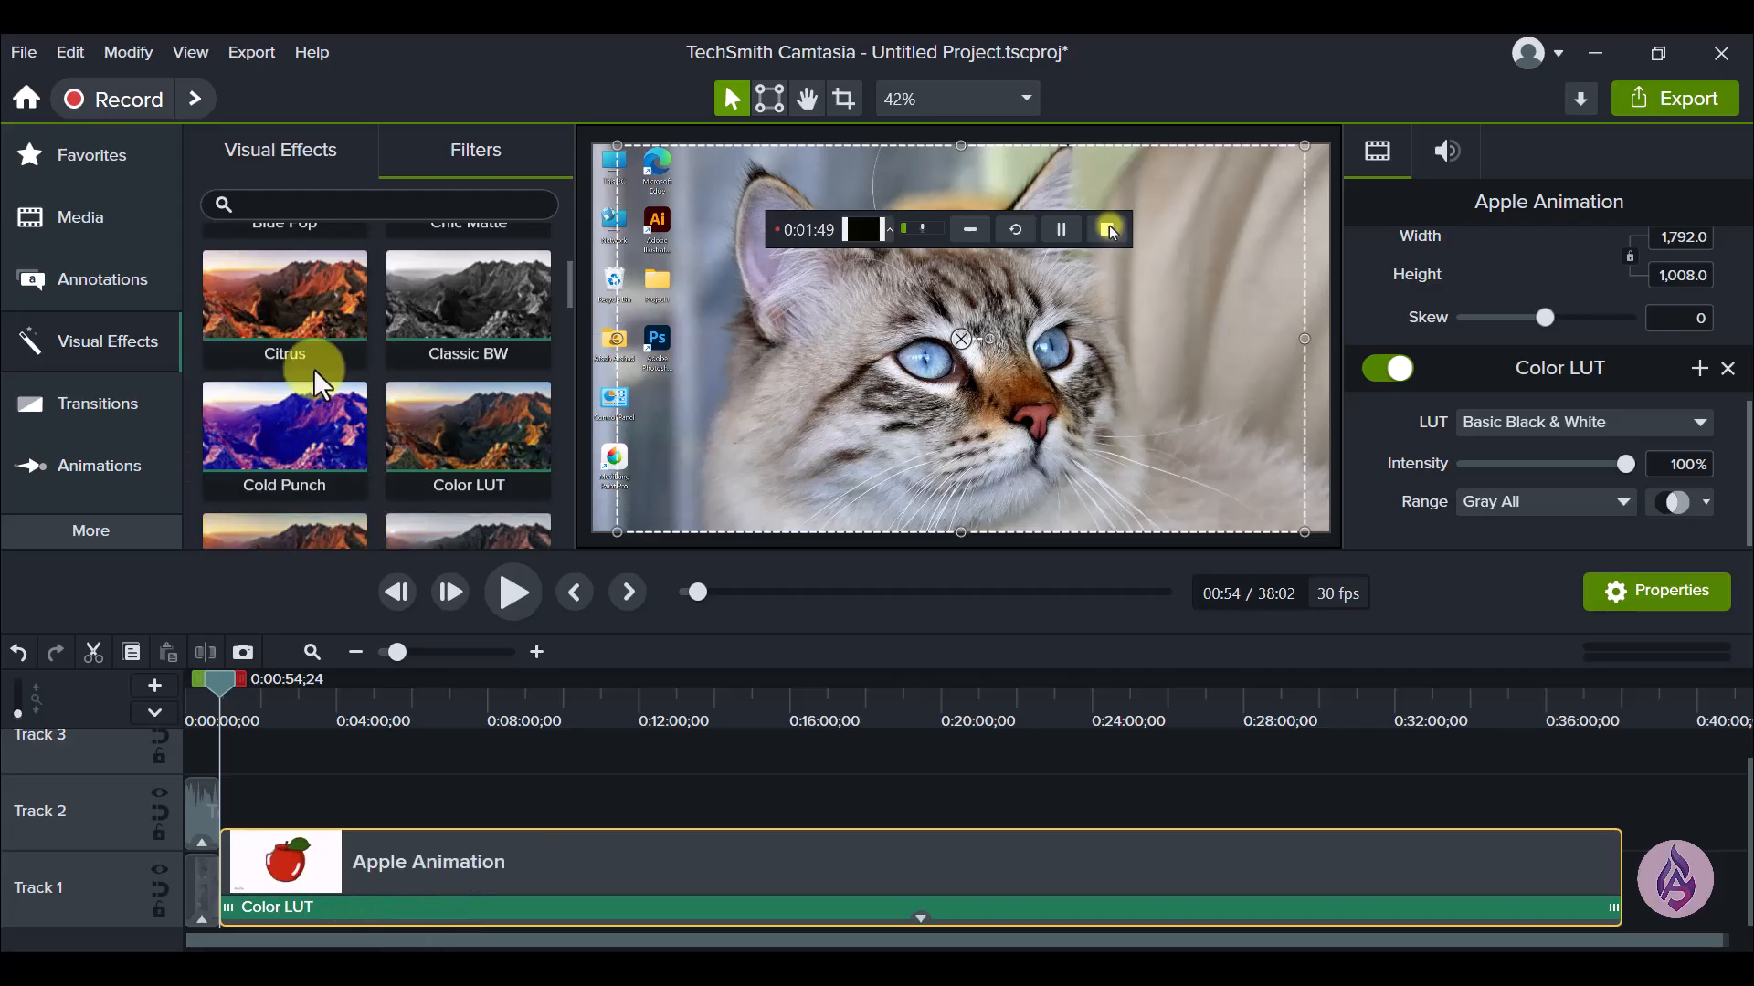
click(517, 907)
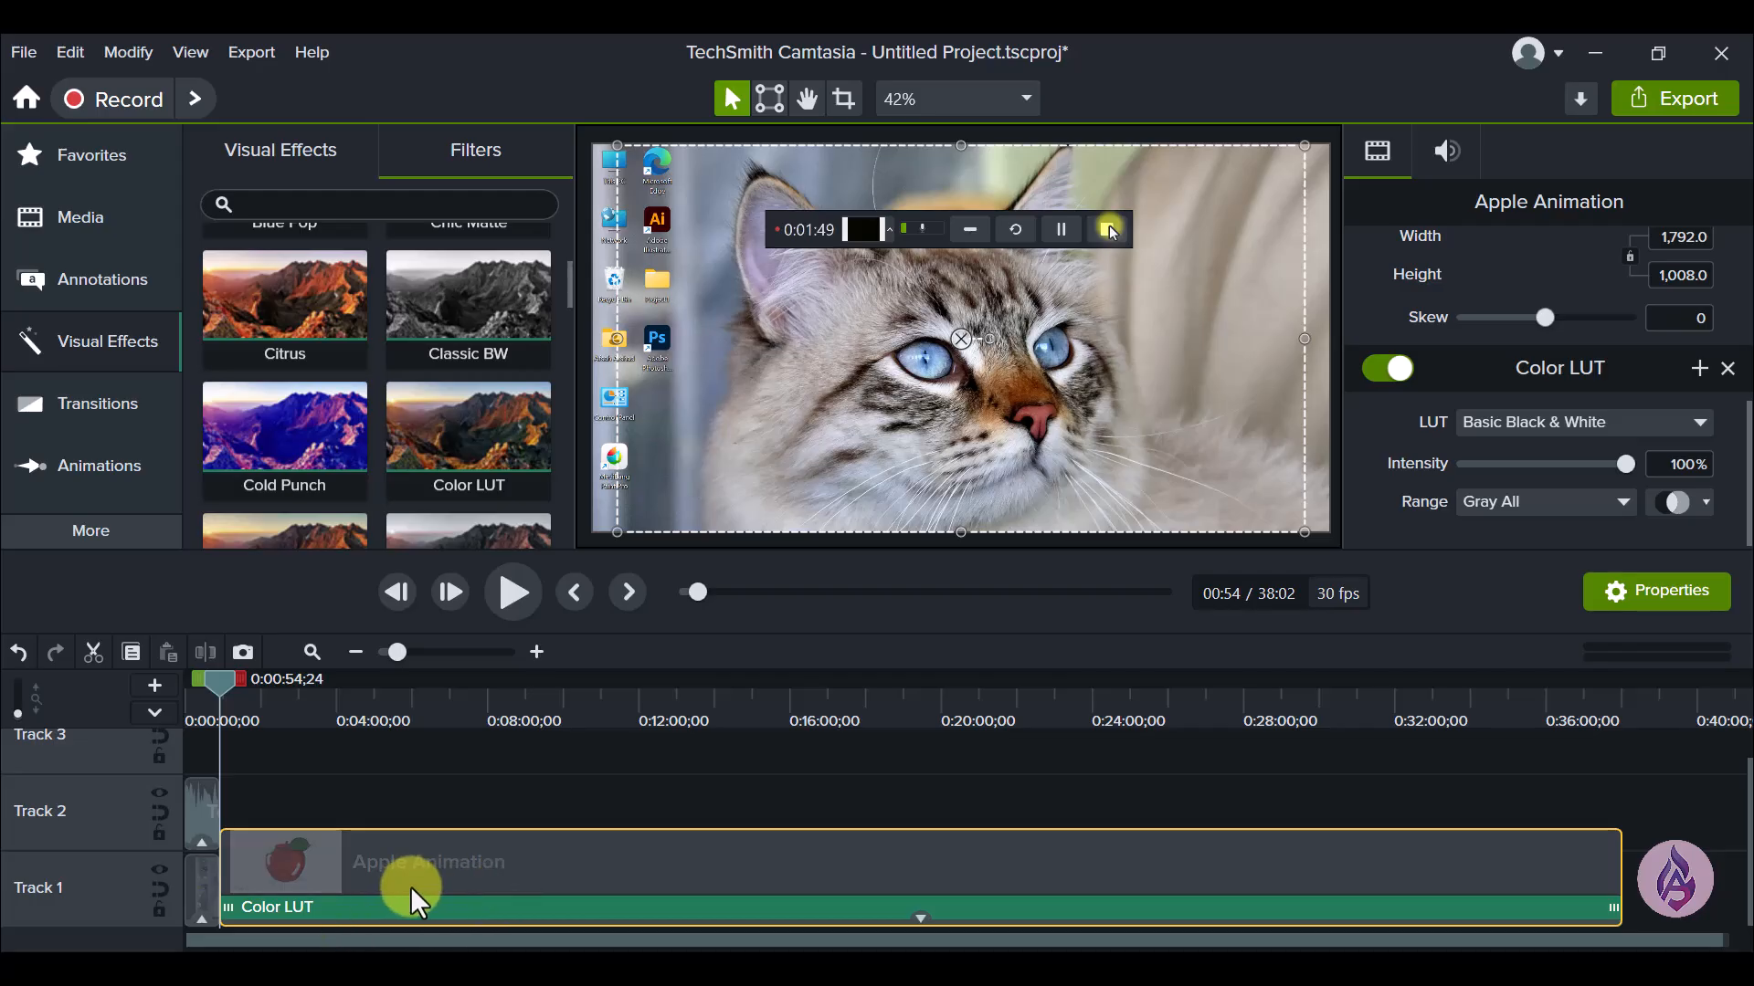
click(435, 882)
Step: Change the LUT of the Apple Animation clip's Color LUT effect to Classic BW and deselect the effect
click(292, 915)
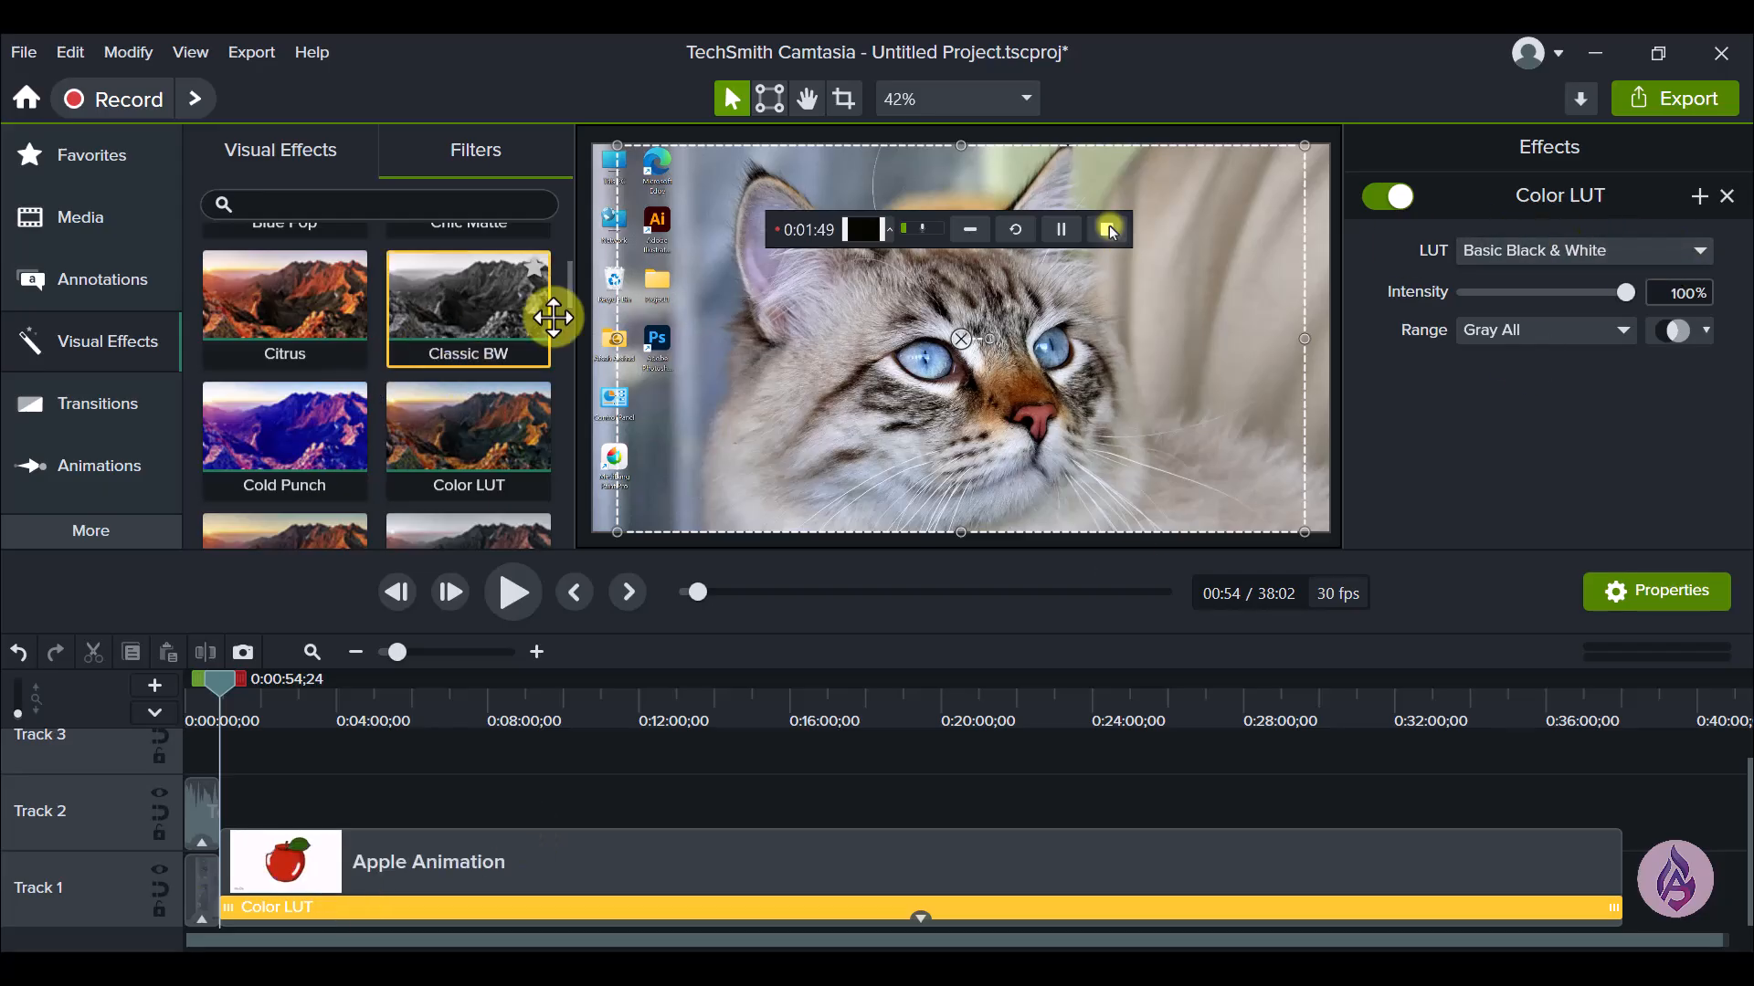
click(1604, 243)
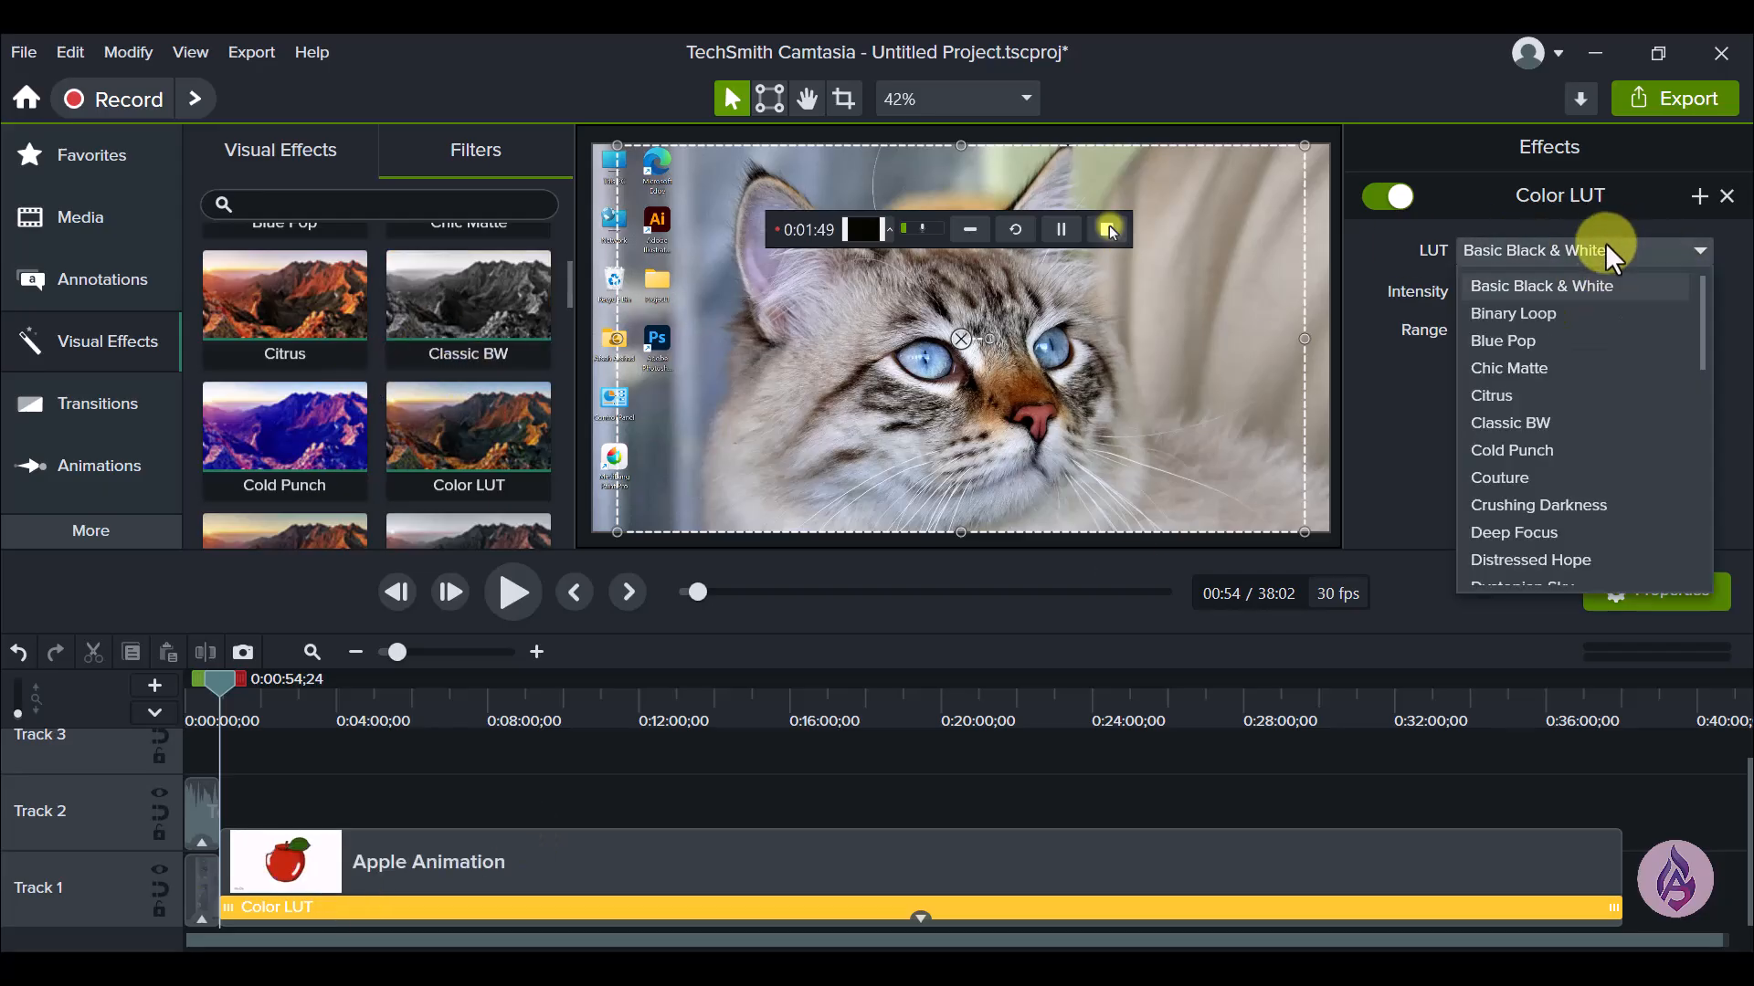
click(1546, 425)
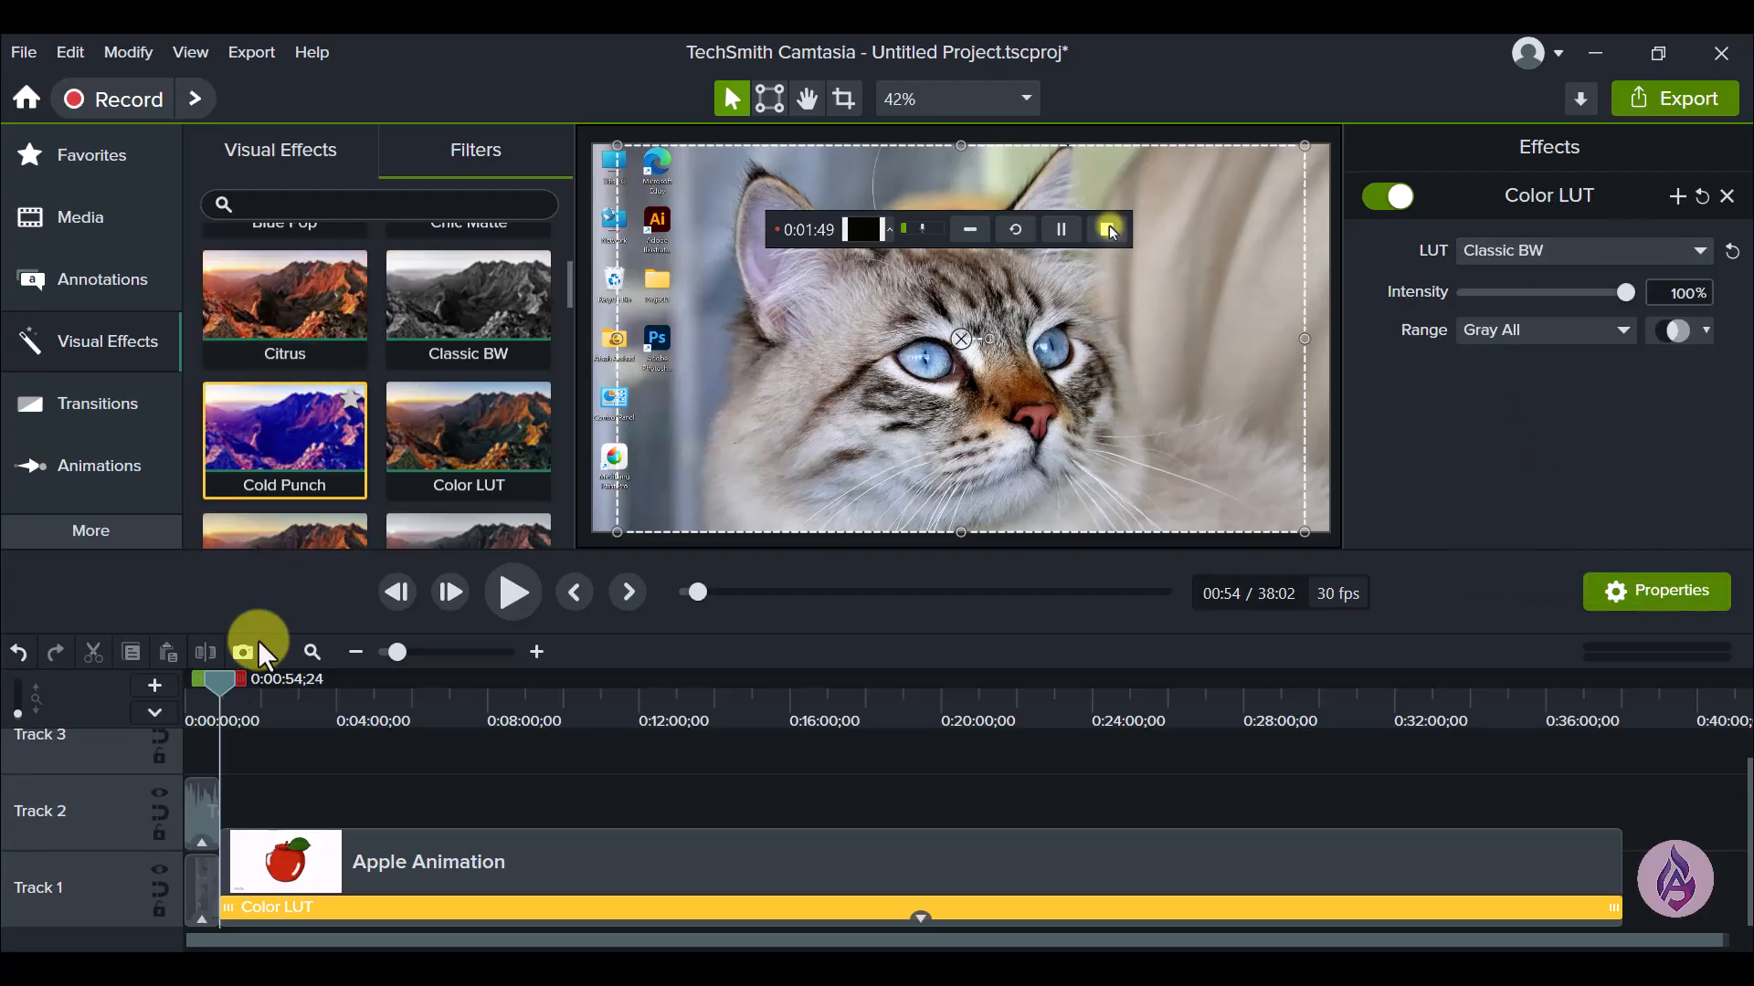
click(425, 791)
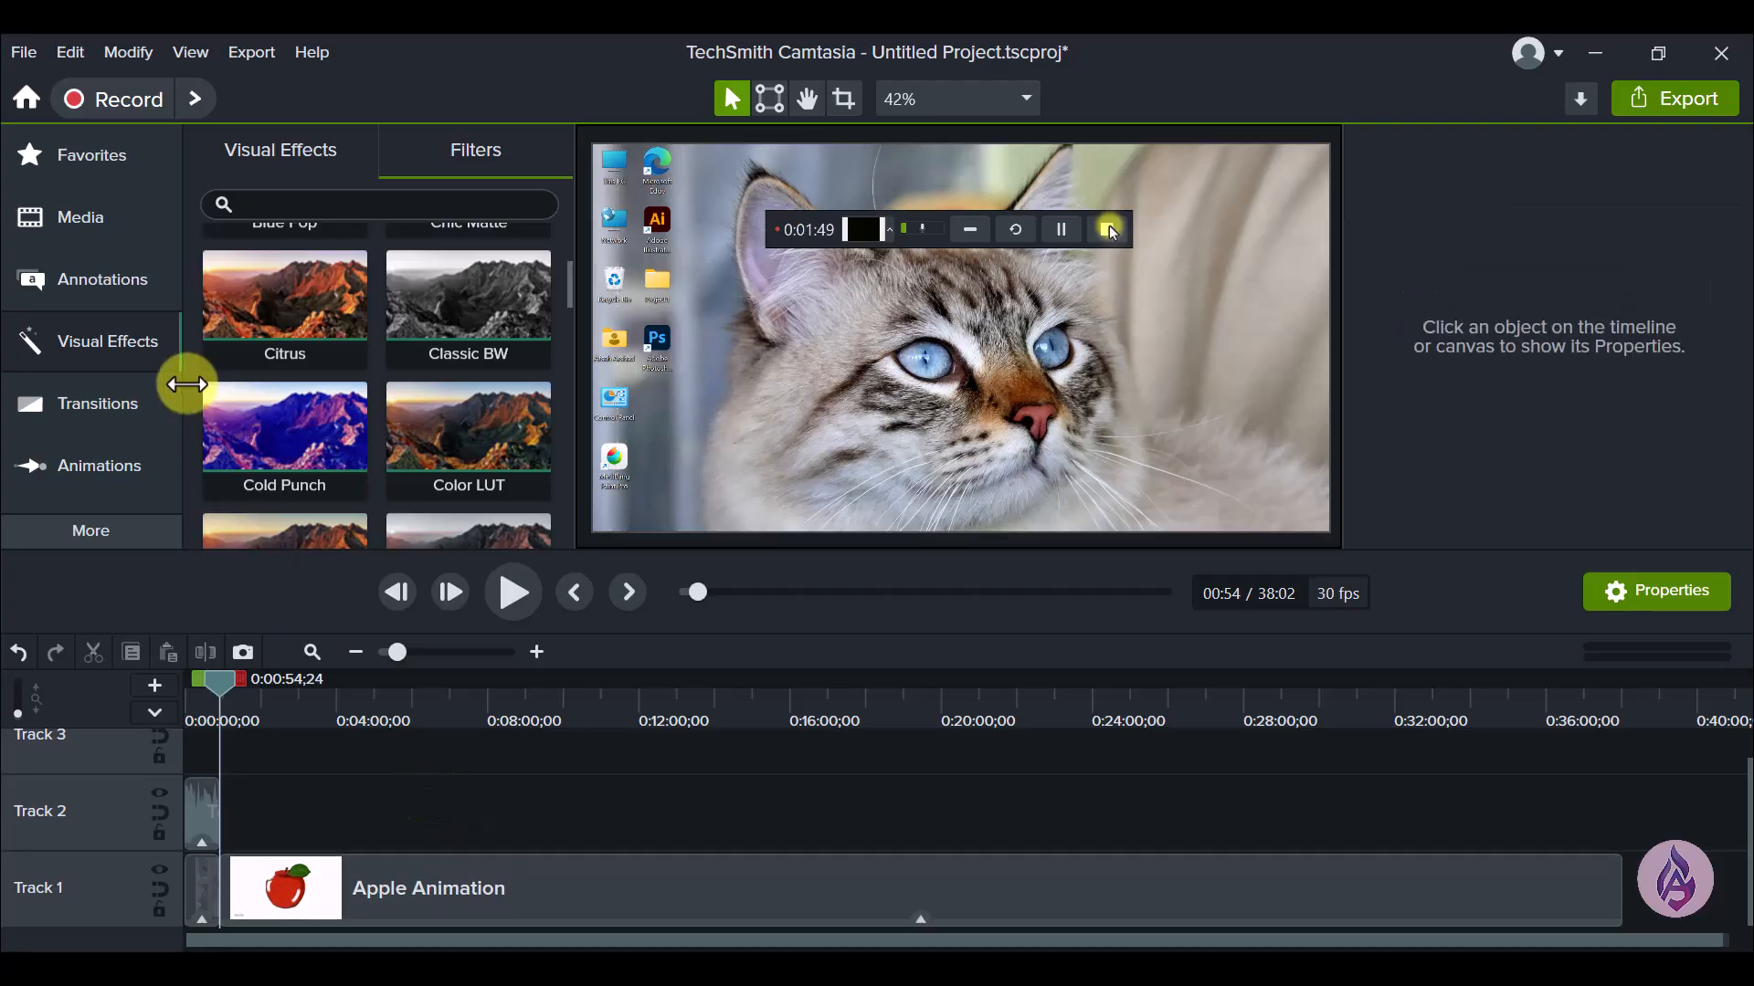
Step: Show the Transitions collection and review its type categories, keeping the type set to All
click(82, 397)
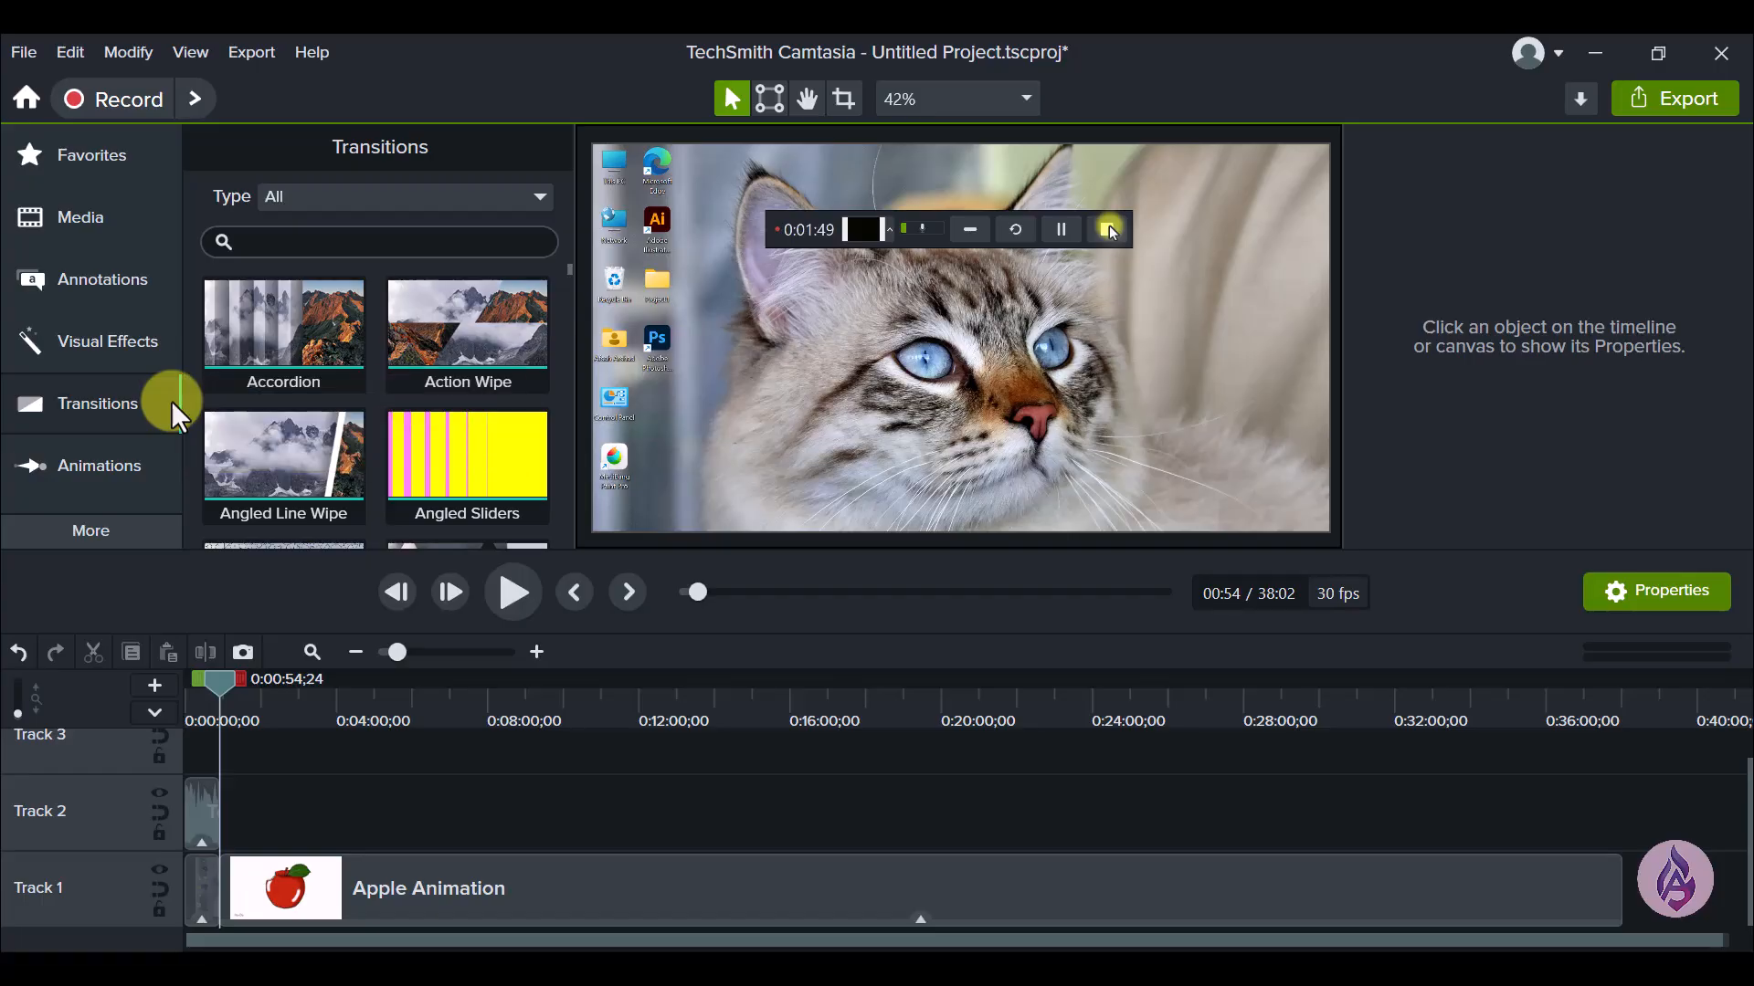
drag(519, 334, 517, 385)
click(353, 193)
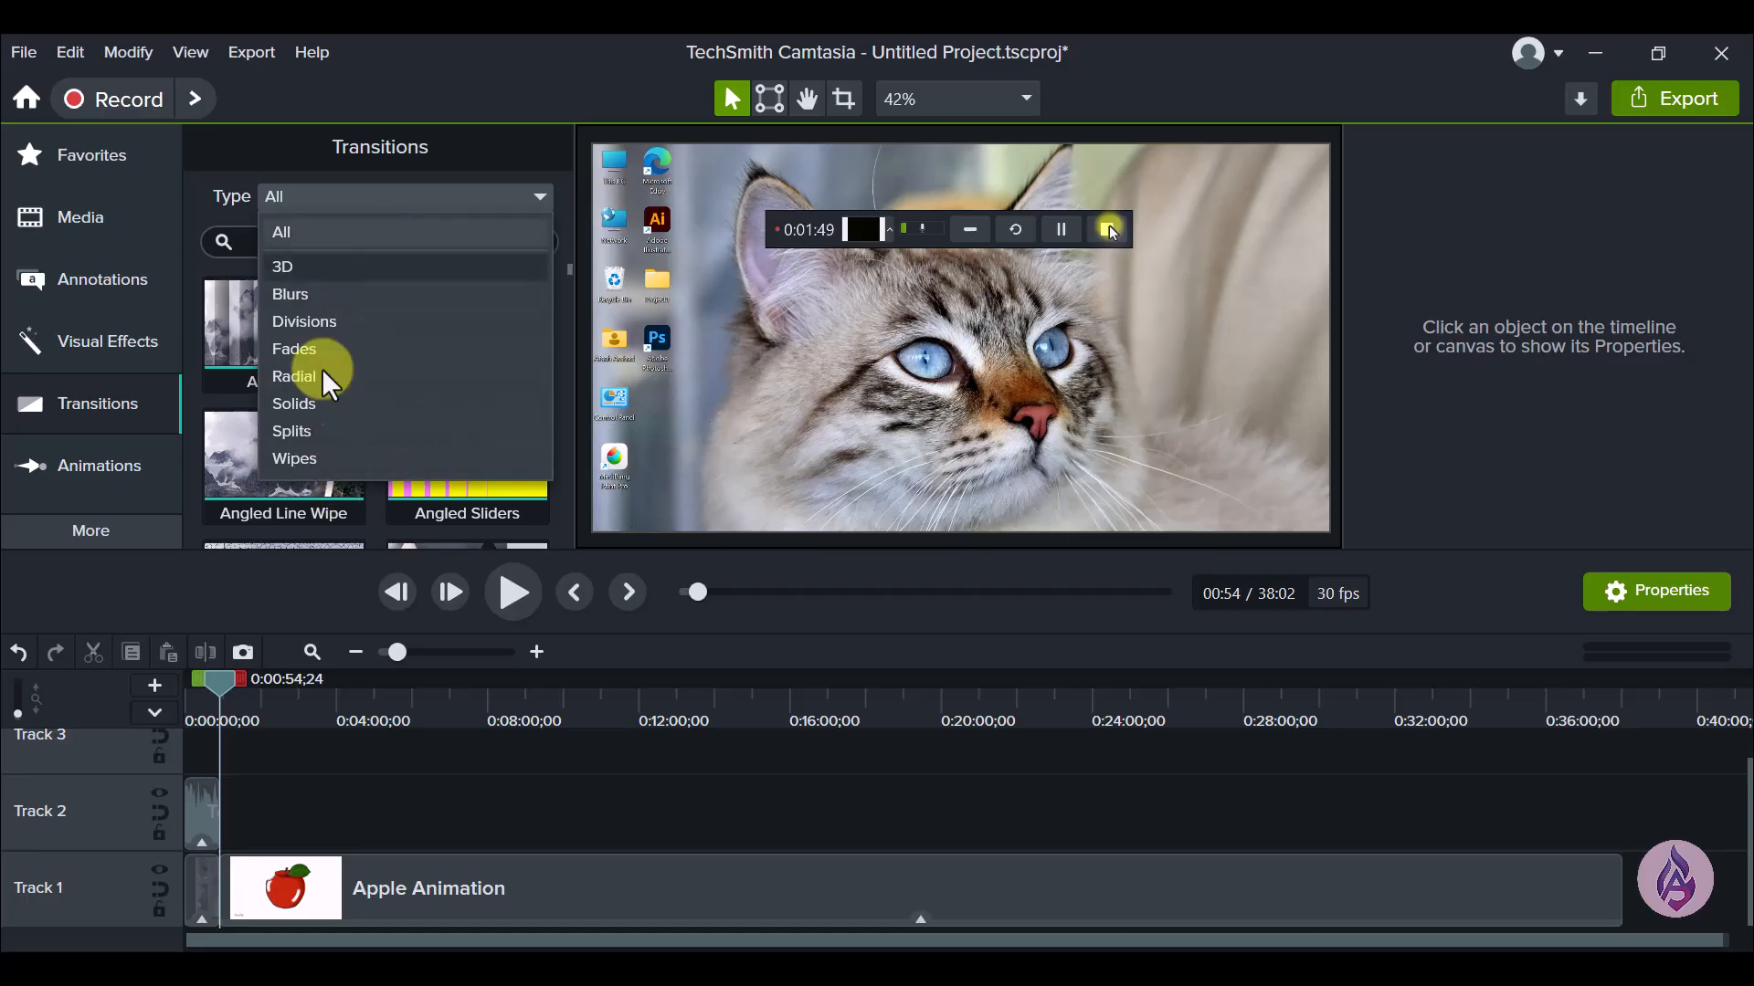
click(340, 230)
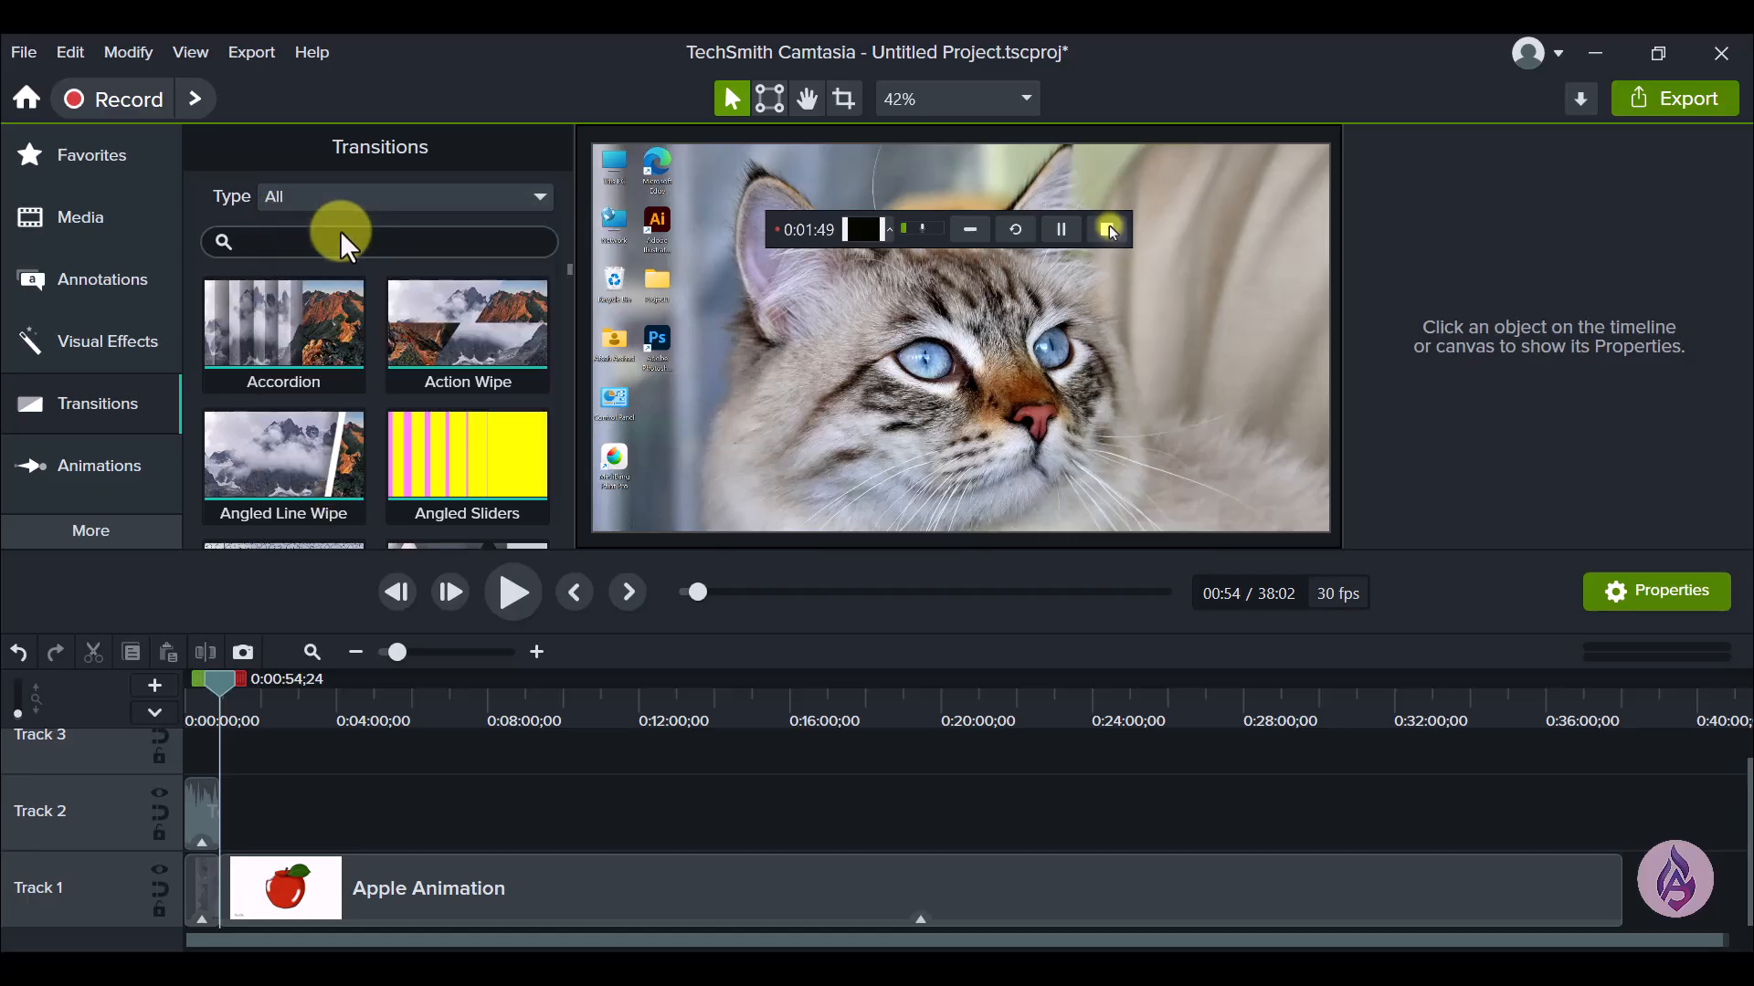
click(353, 478)
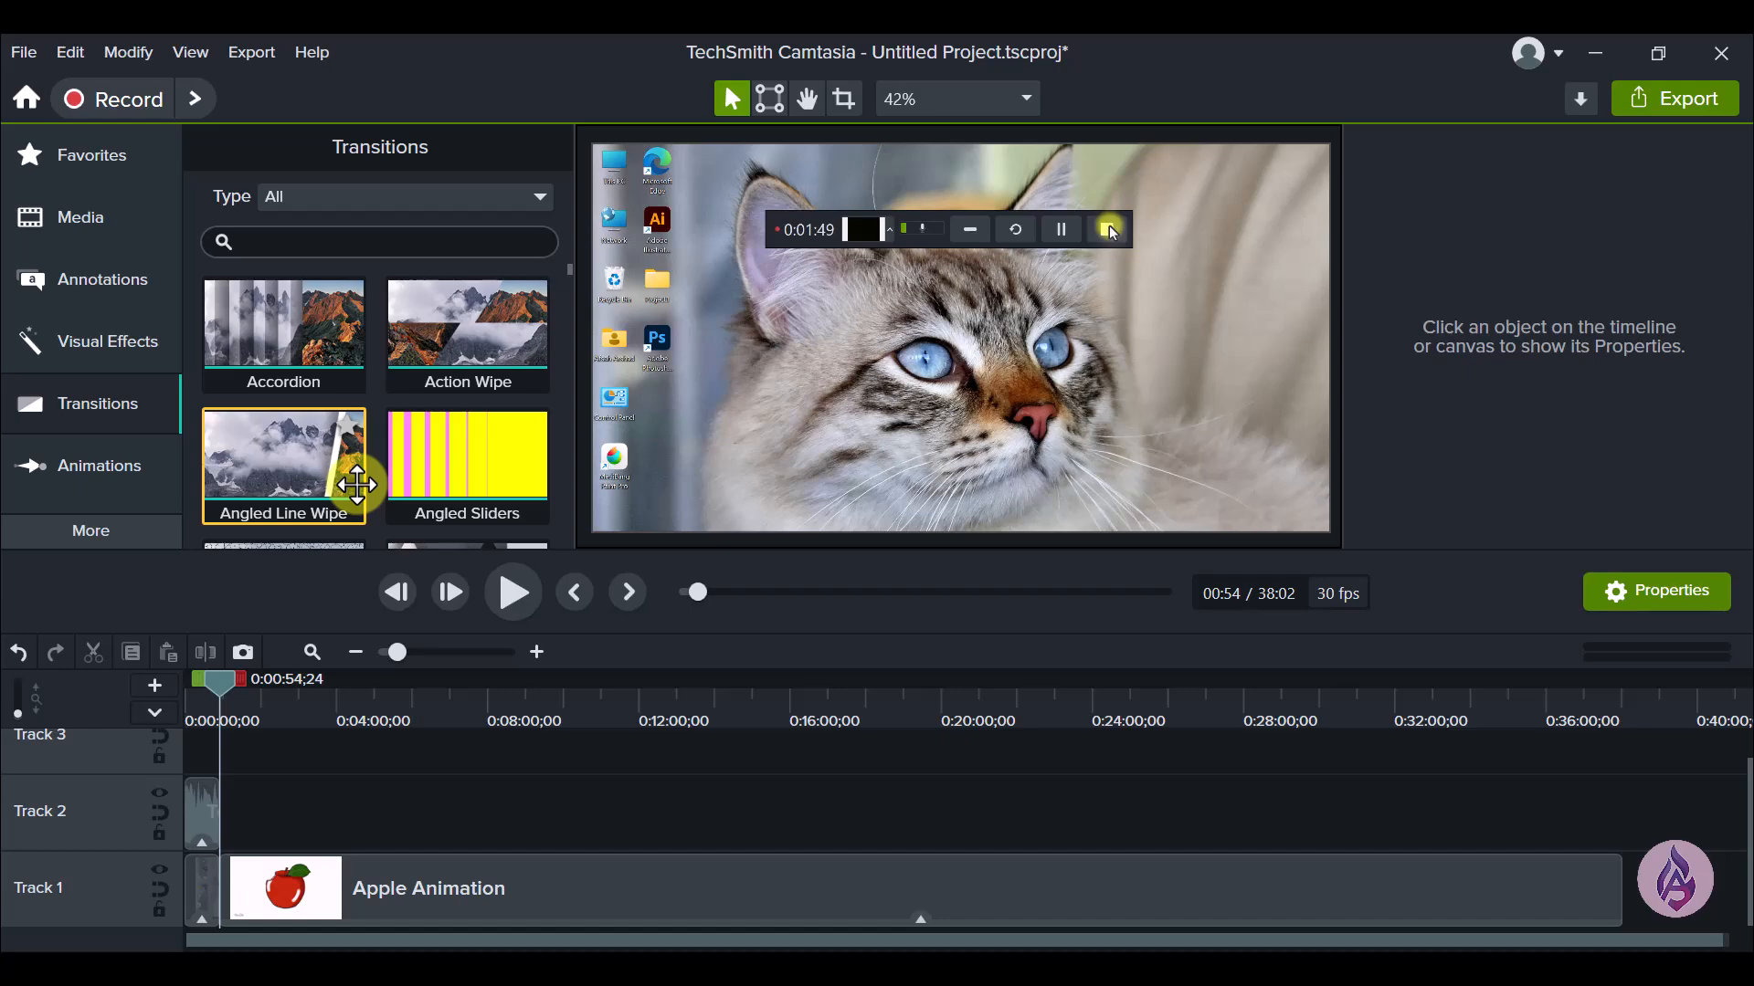
Step: Search the transitions for "fade" and look through the matches
click(310, 243)
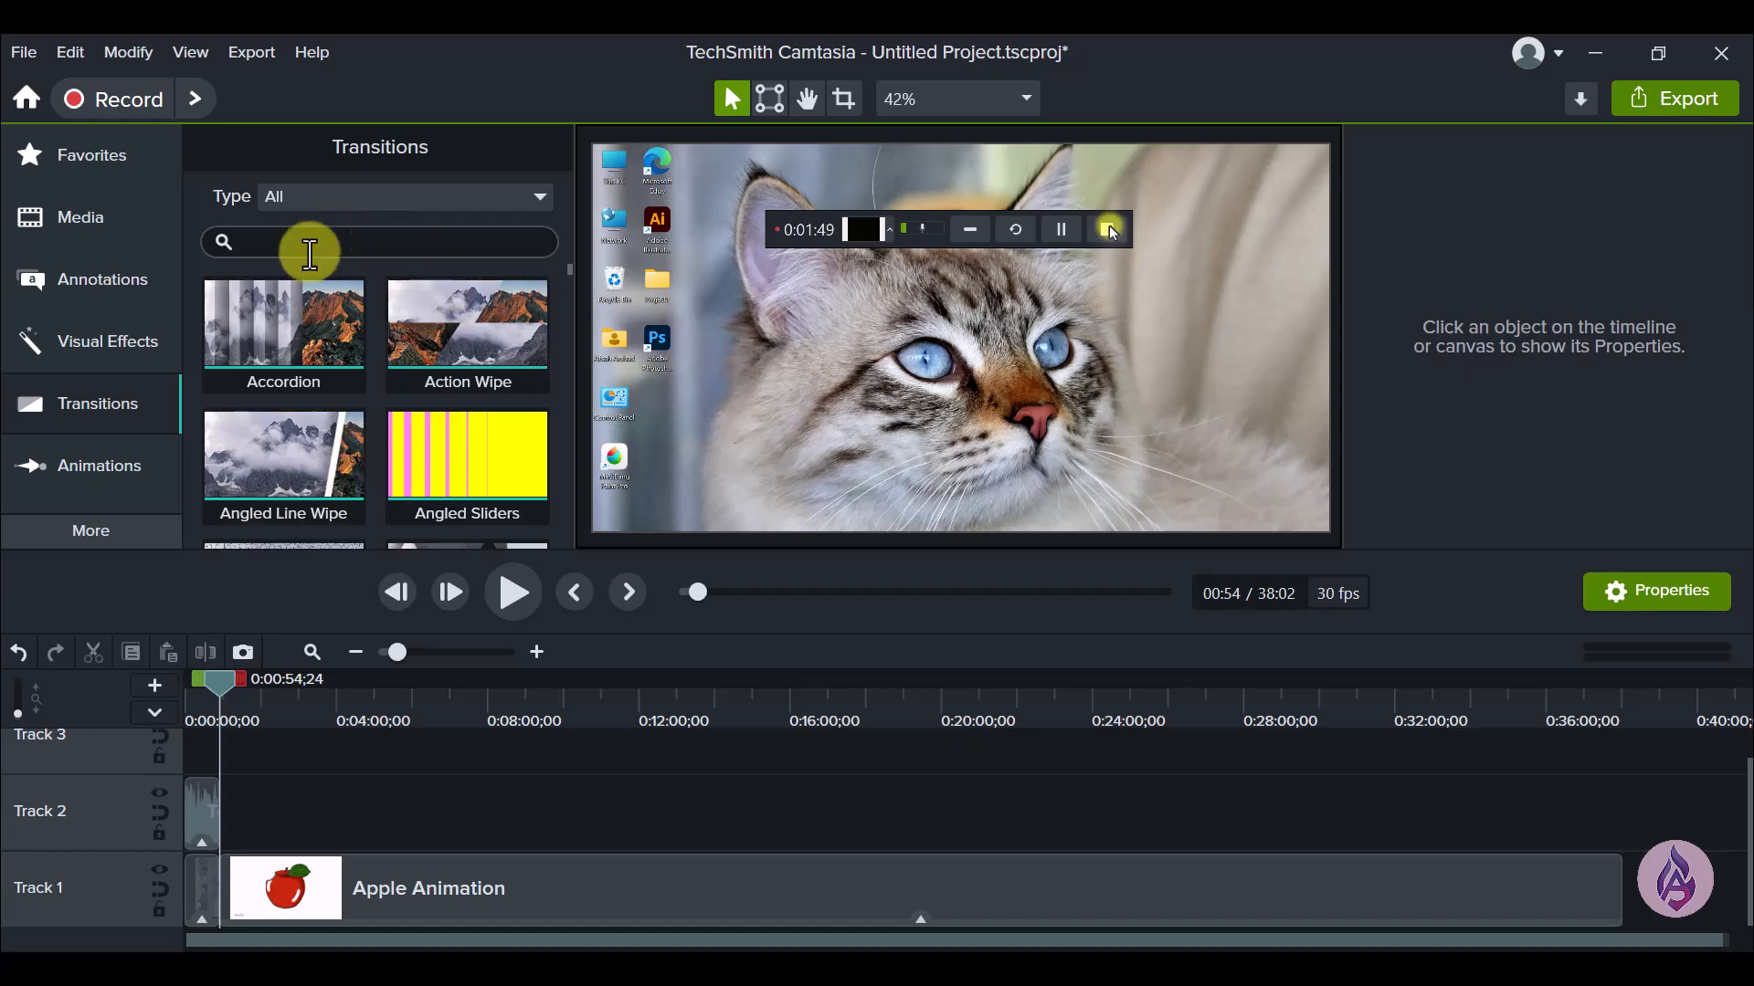
text(fade)
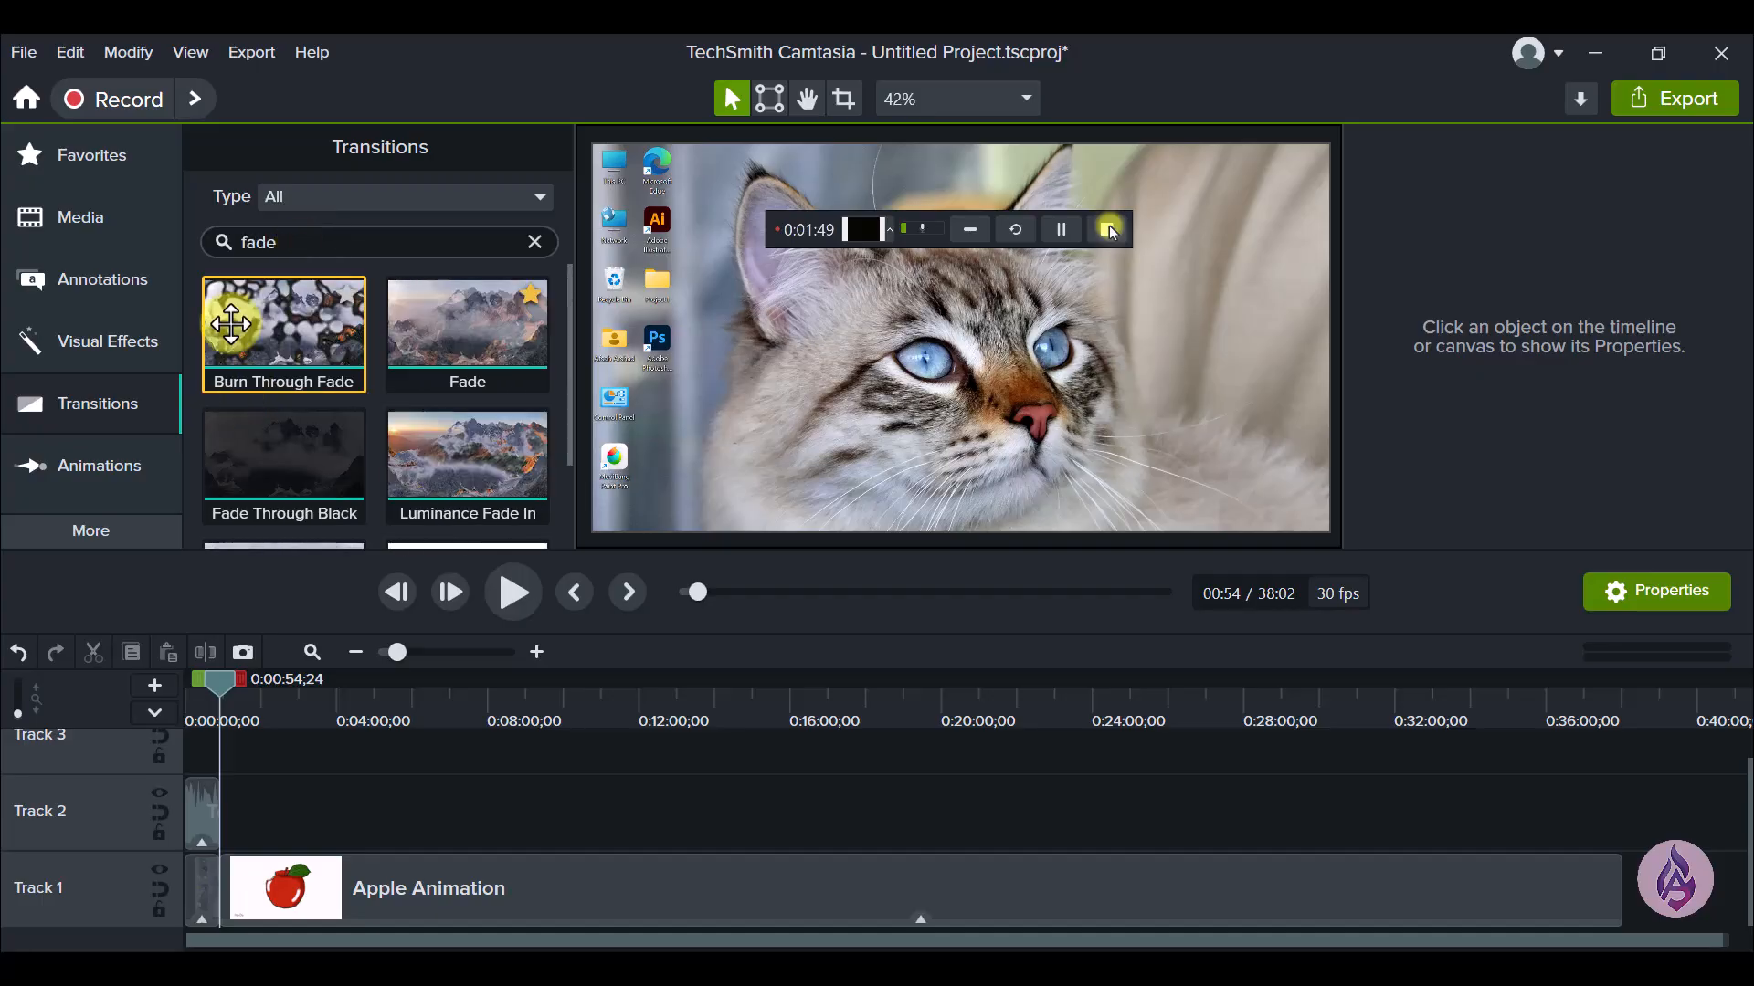
click(445, 468)
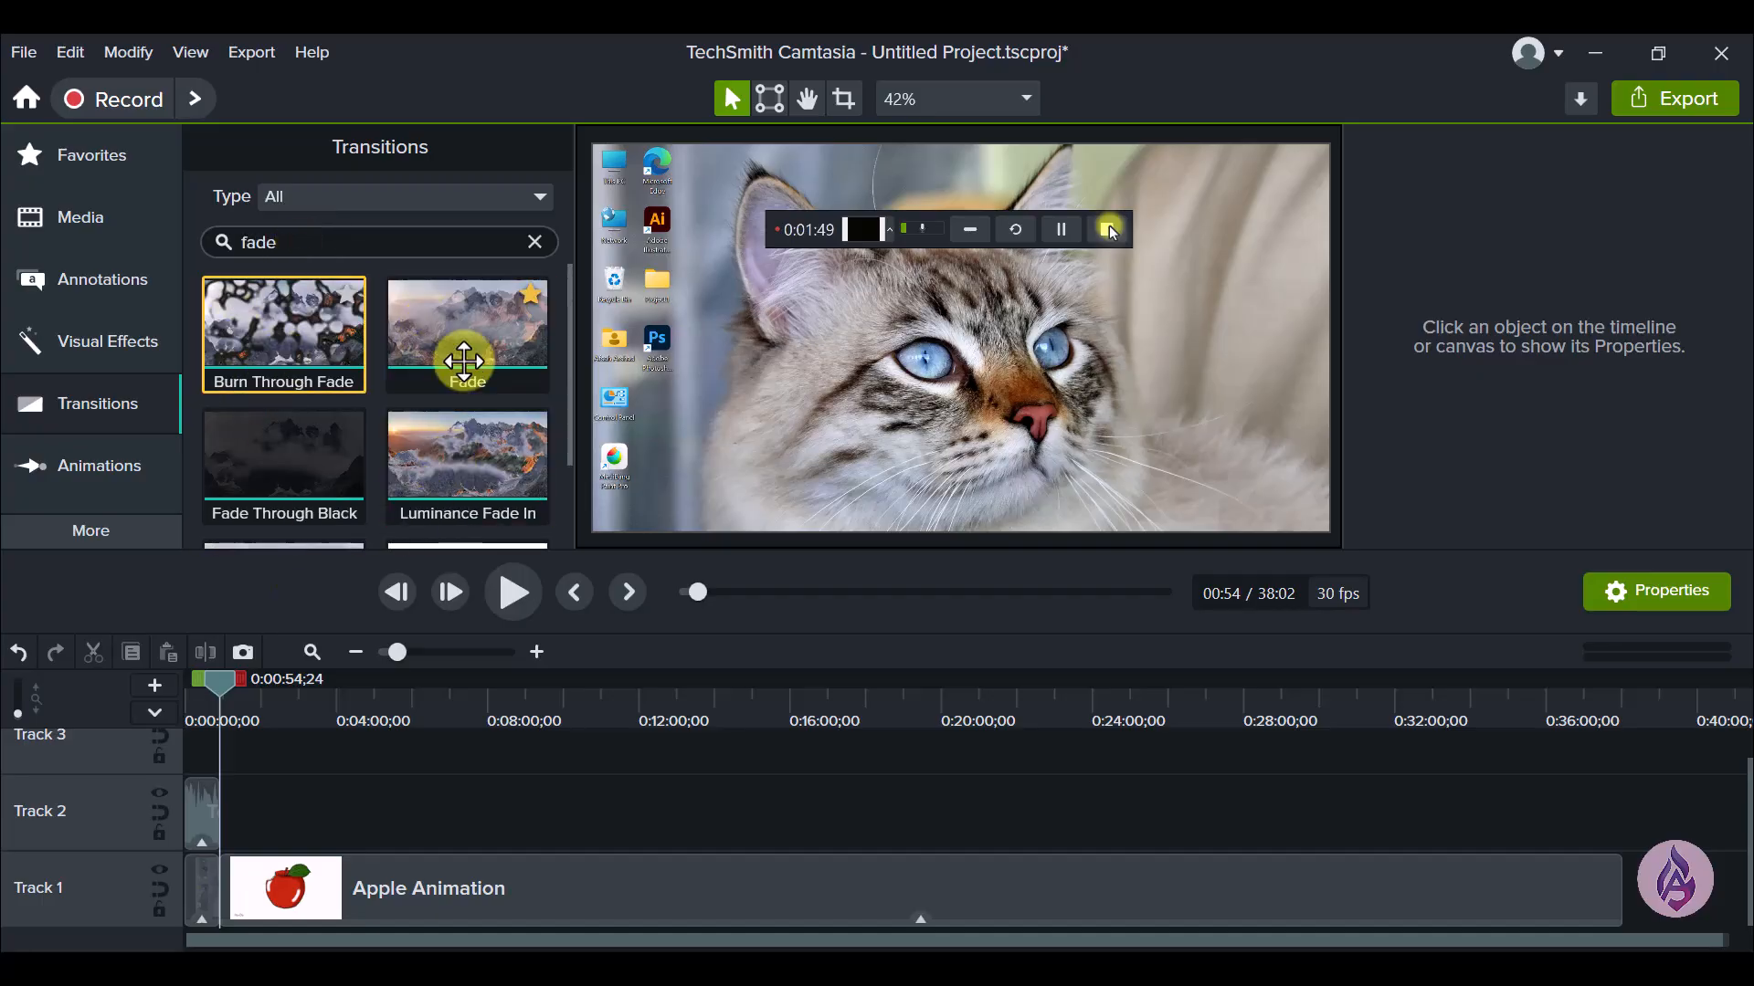
mouse_move(563, 331)
mouse_down()
mouse_move(563, 398)
mouse_move(565, 341)
mouse_up()
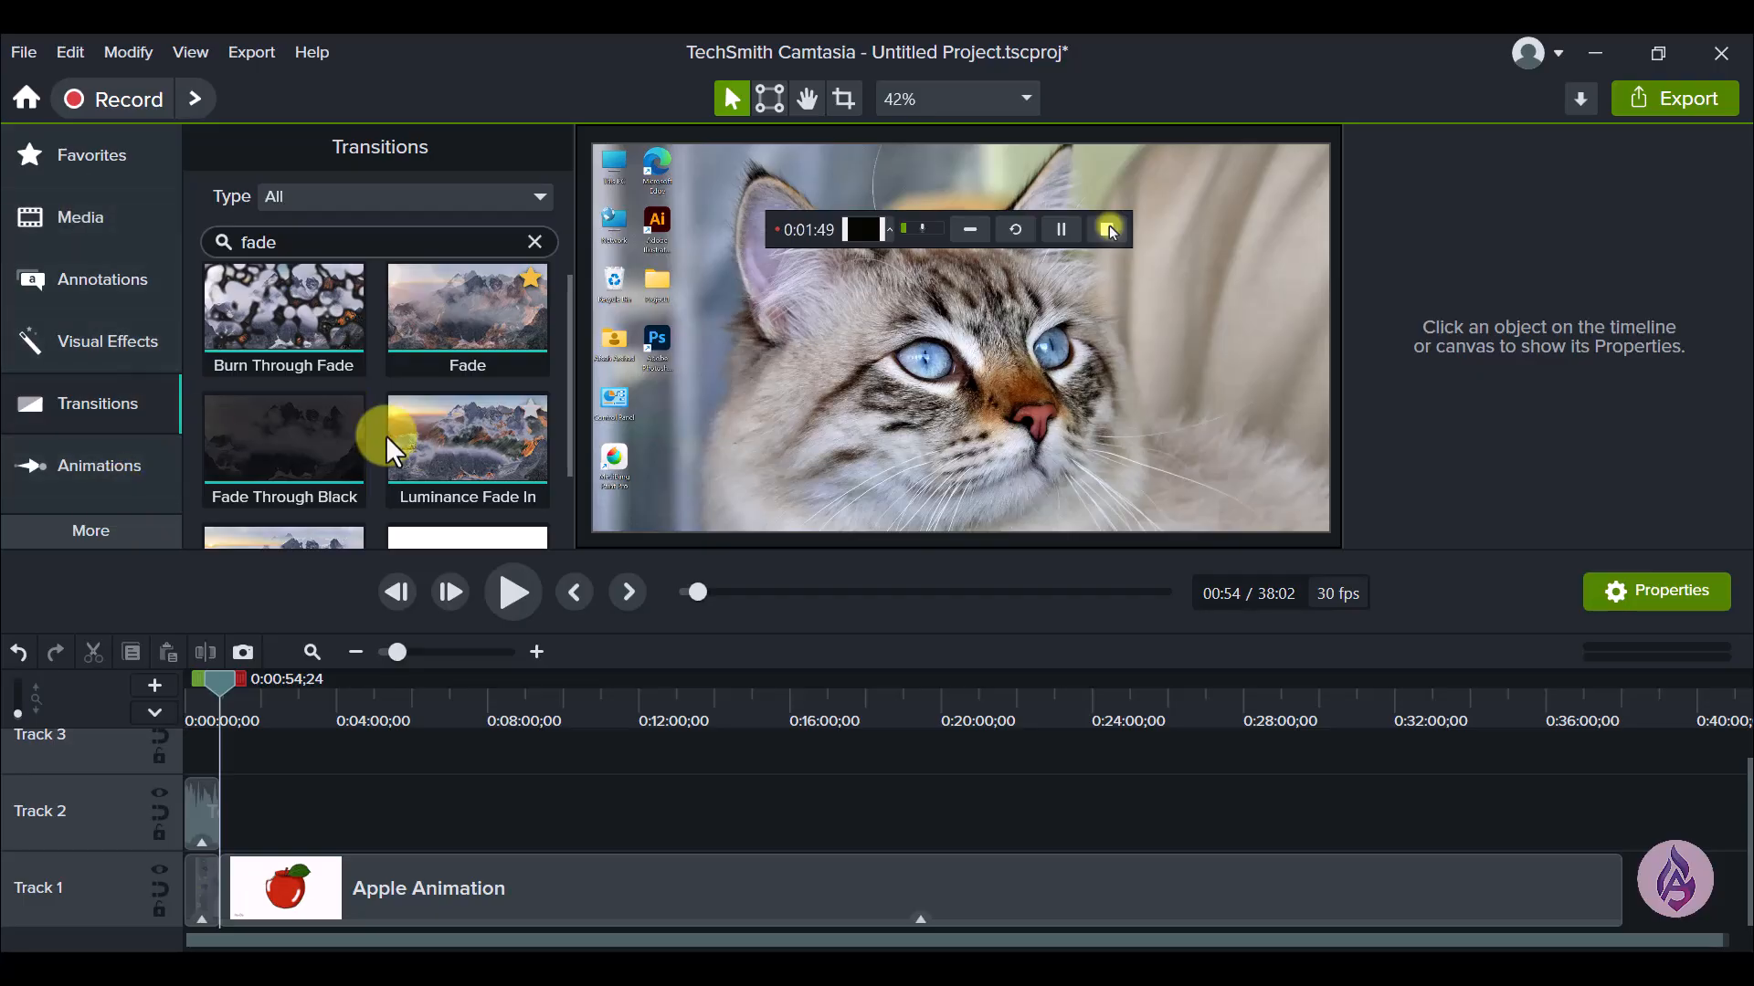
Step: Mark the Luminance Fade In transition as a favorite
click(471, 446)
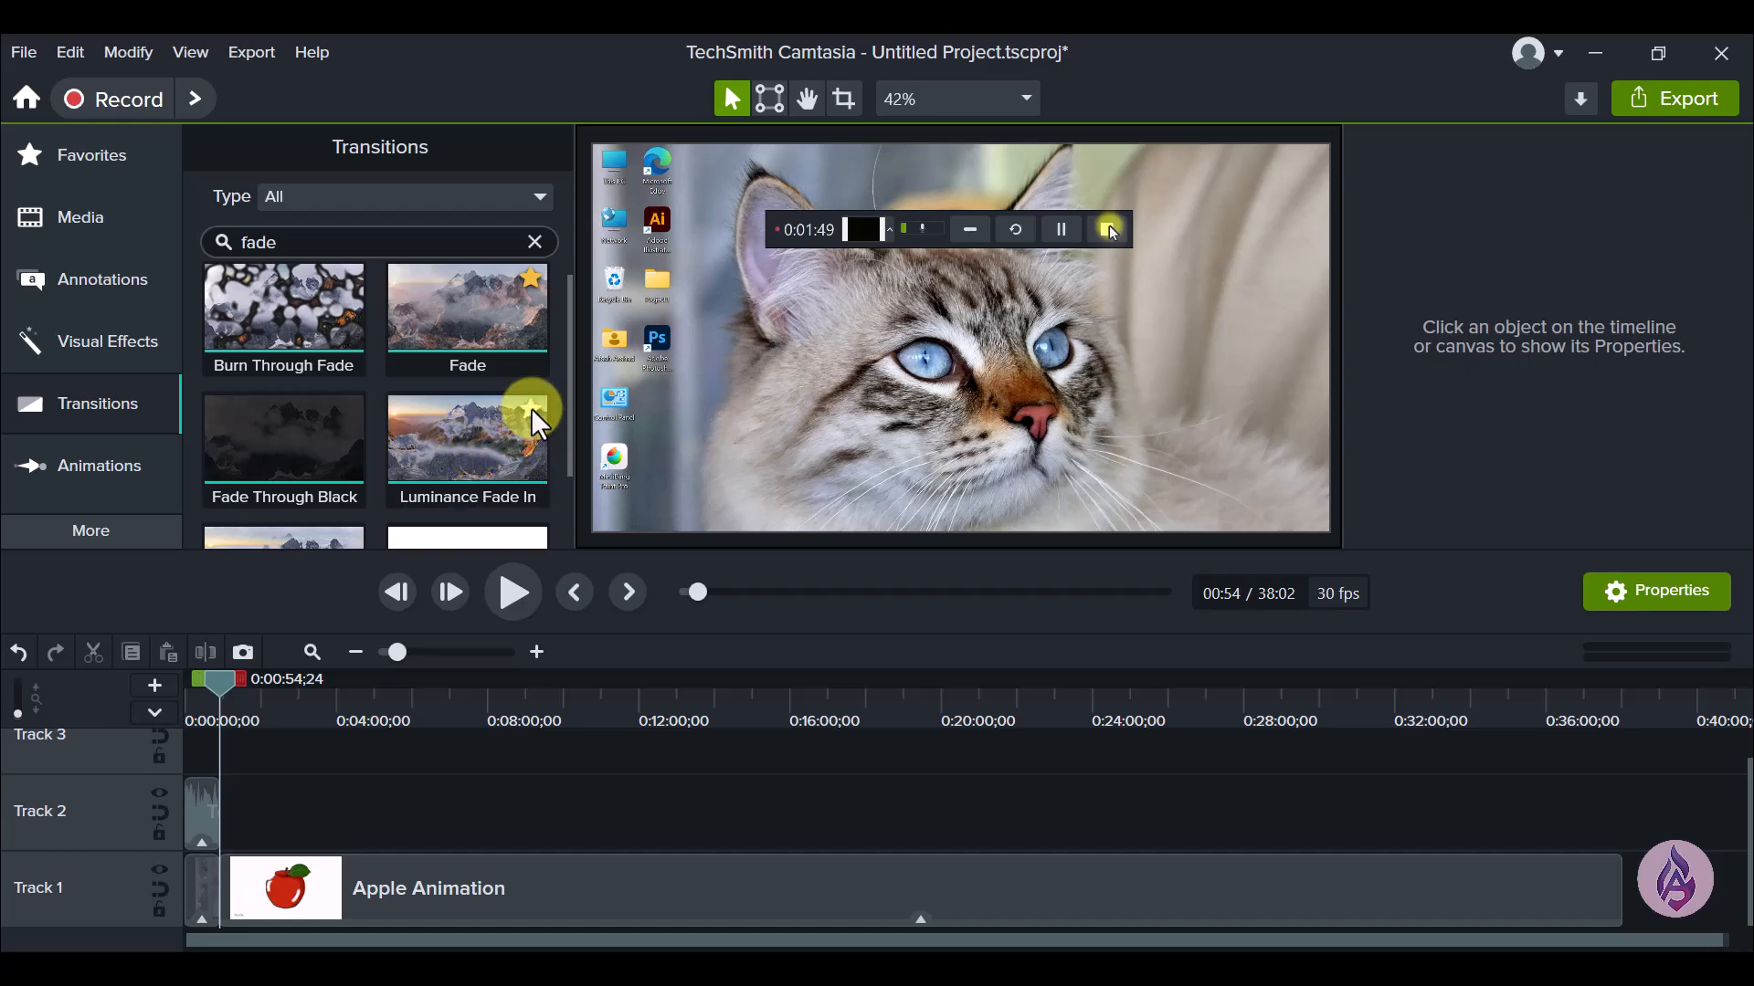
click(482, 477)
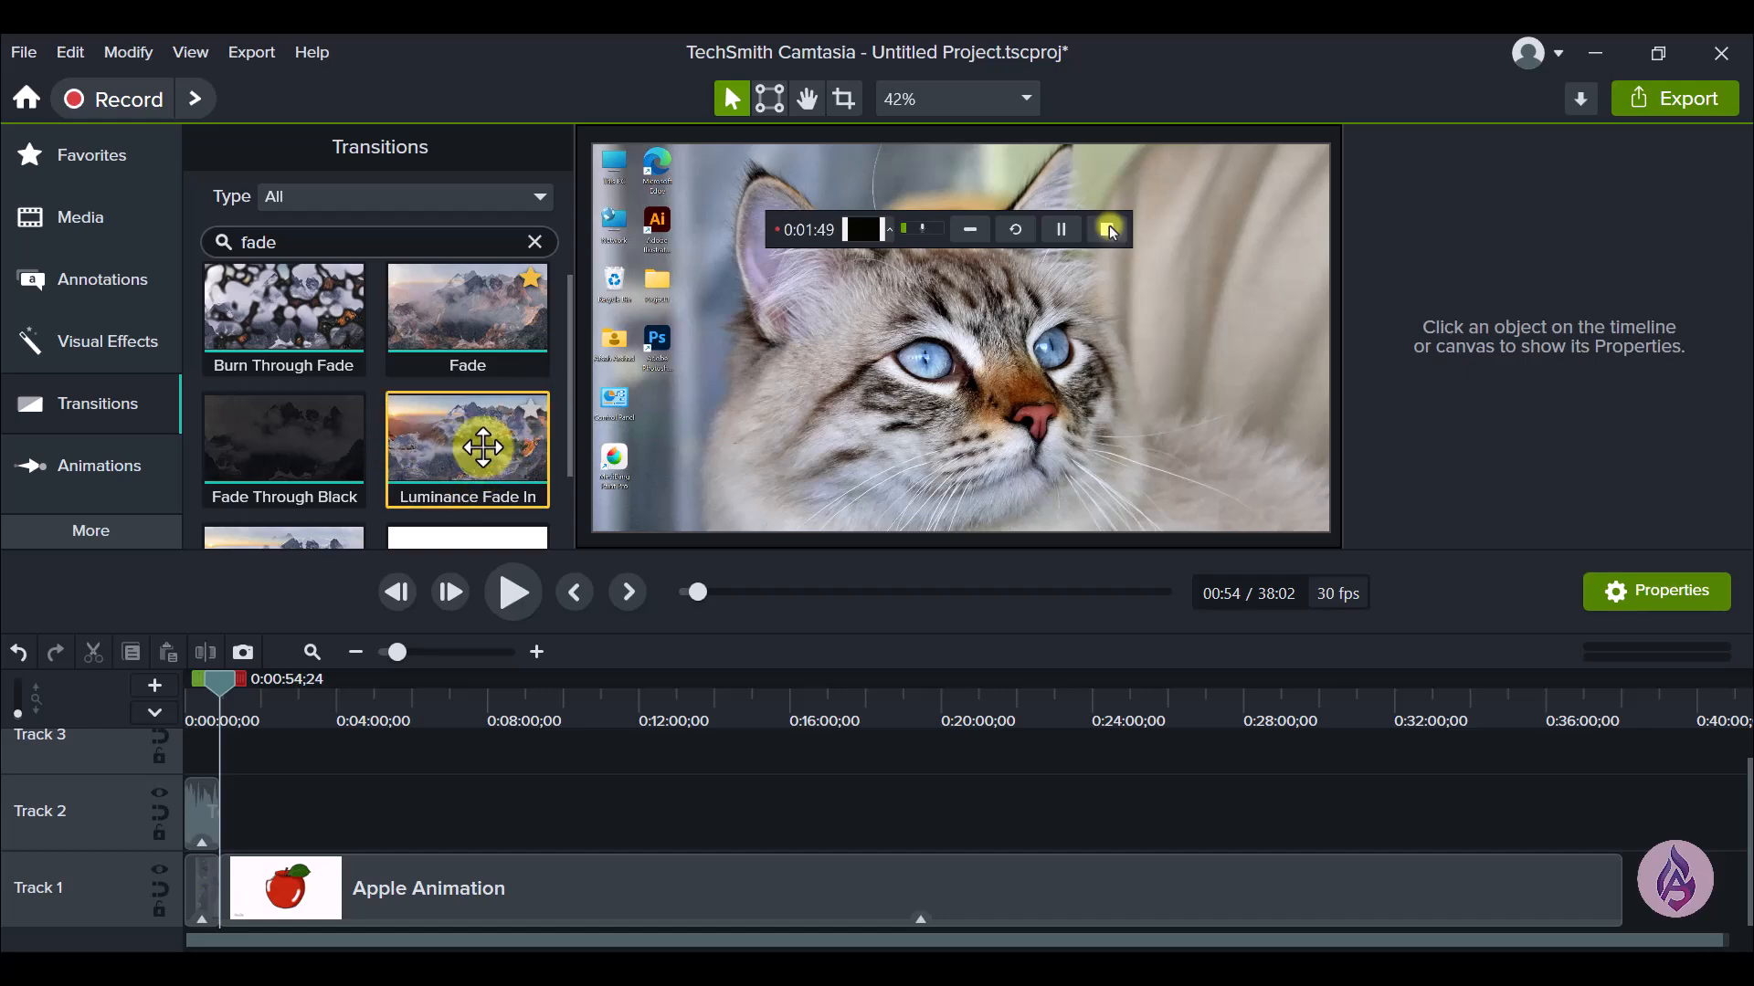
click(531, 411)
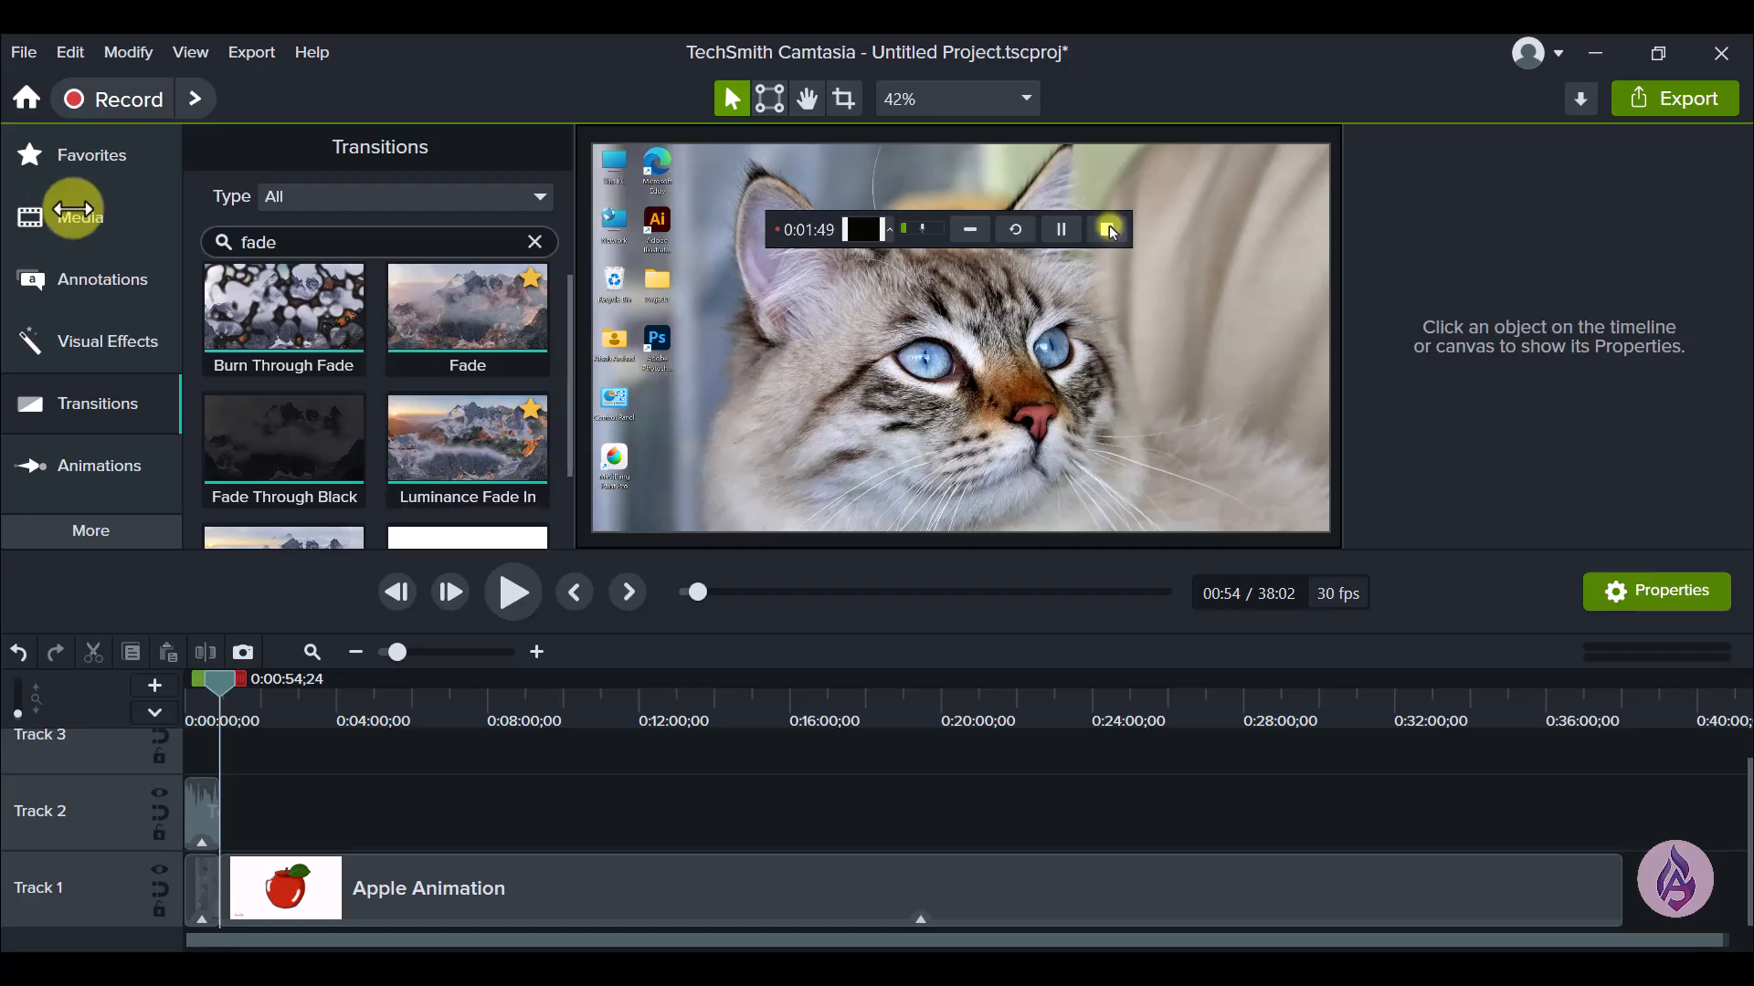
Step: View the saved transitions and effects in Favorites and return to the fade transitions
click(86, 171)
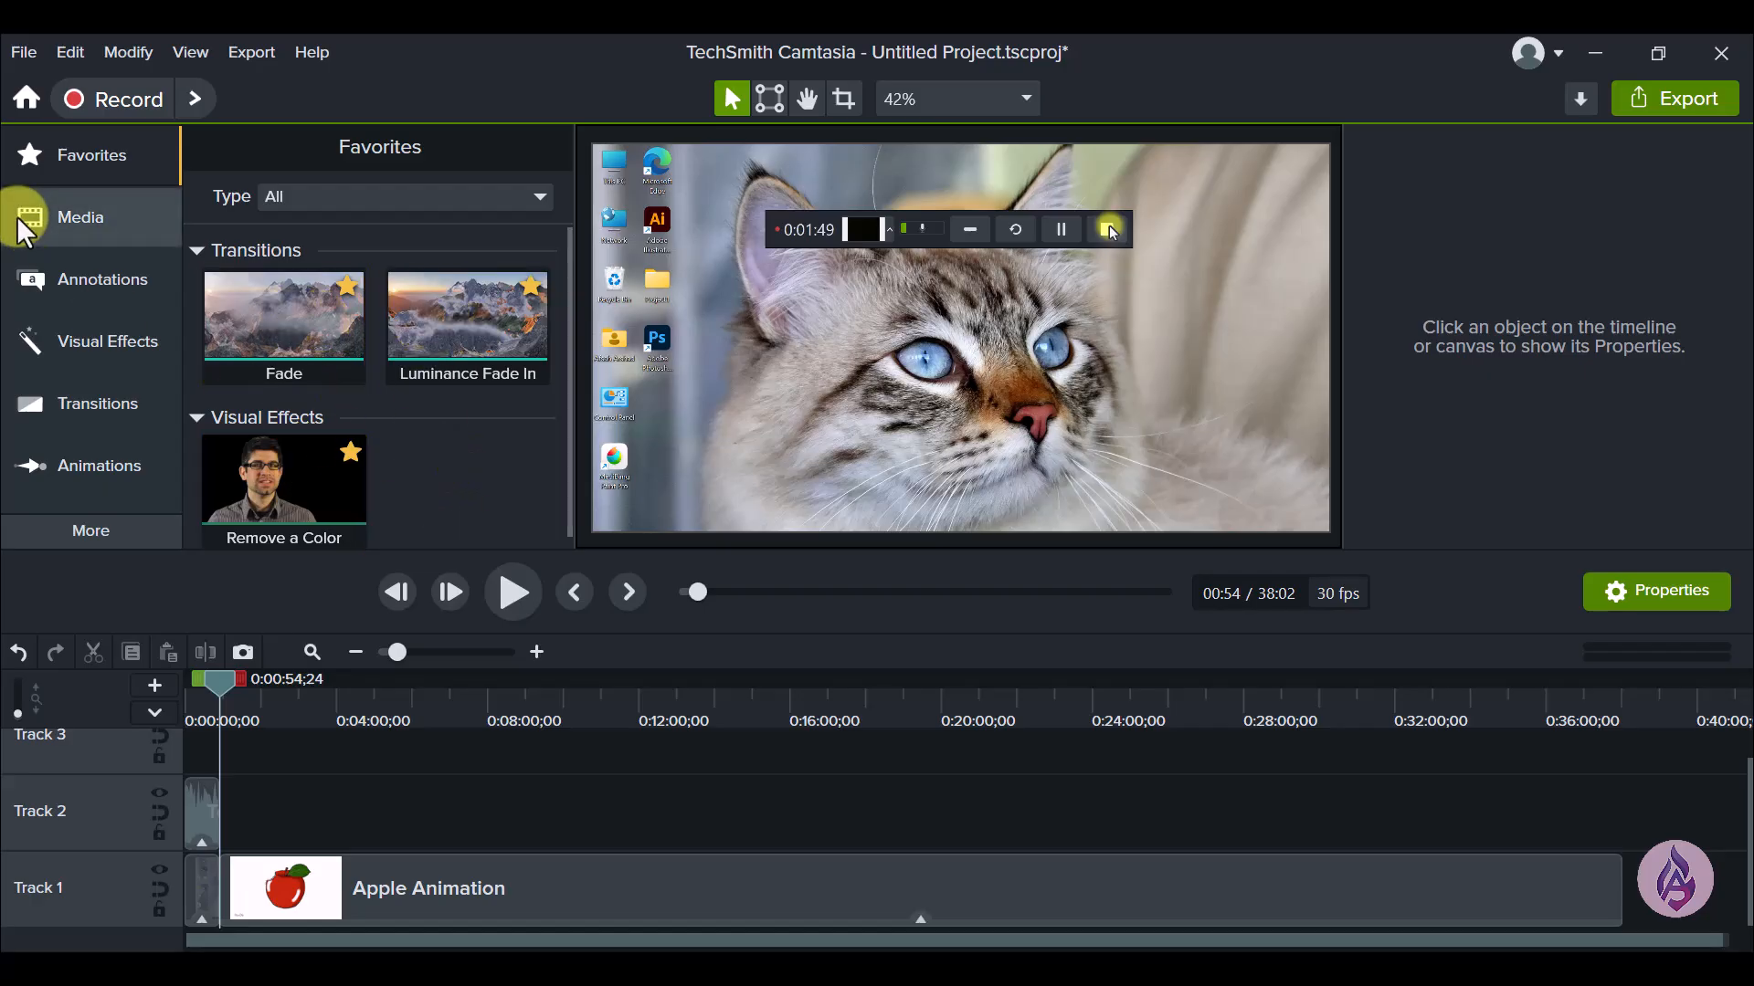
click(108, 411)
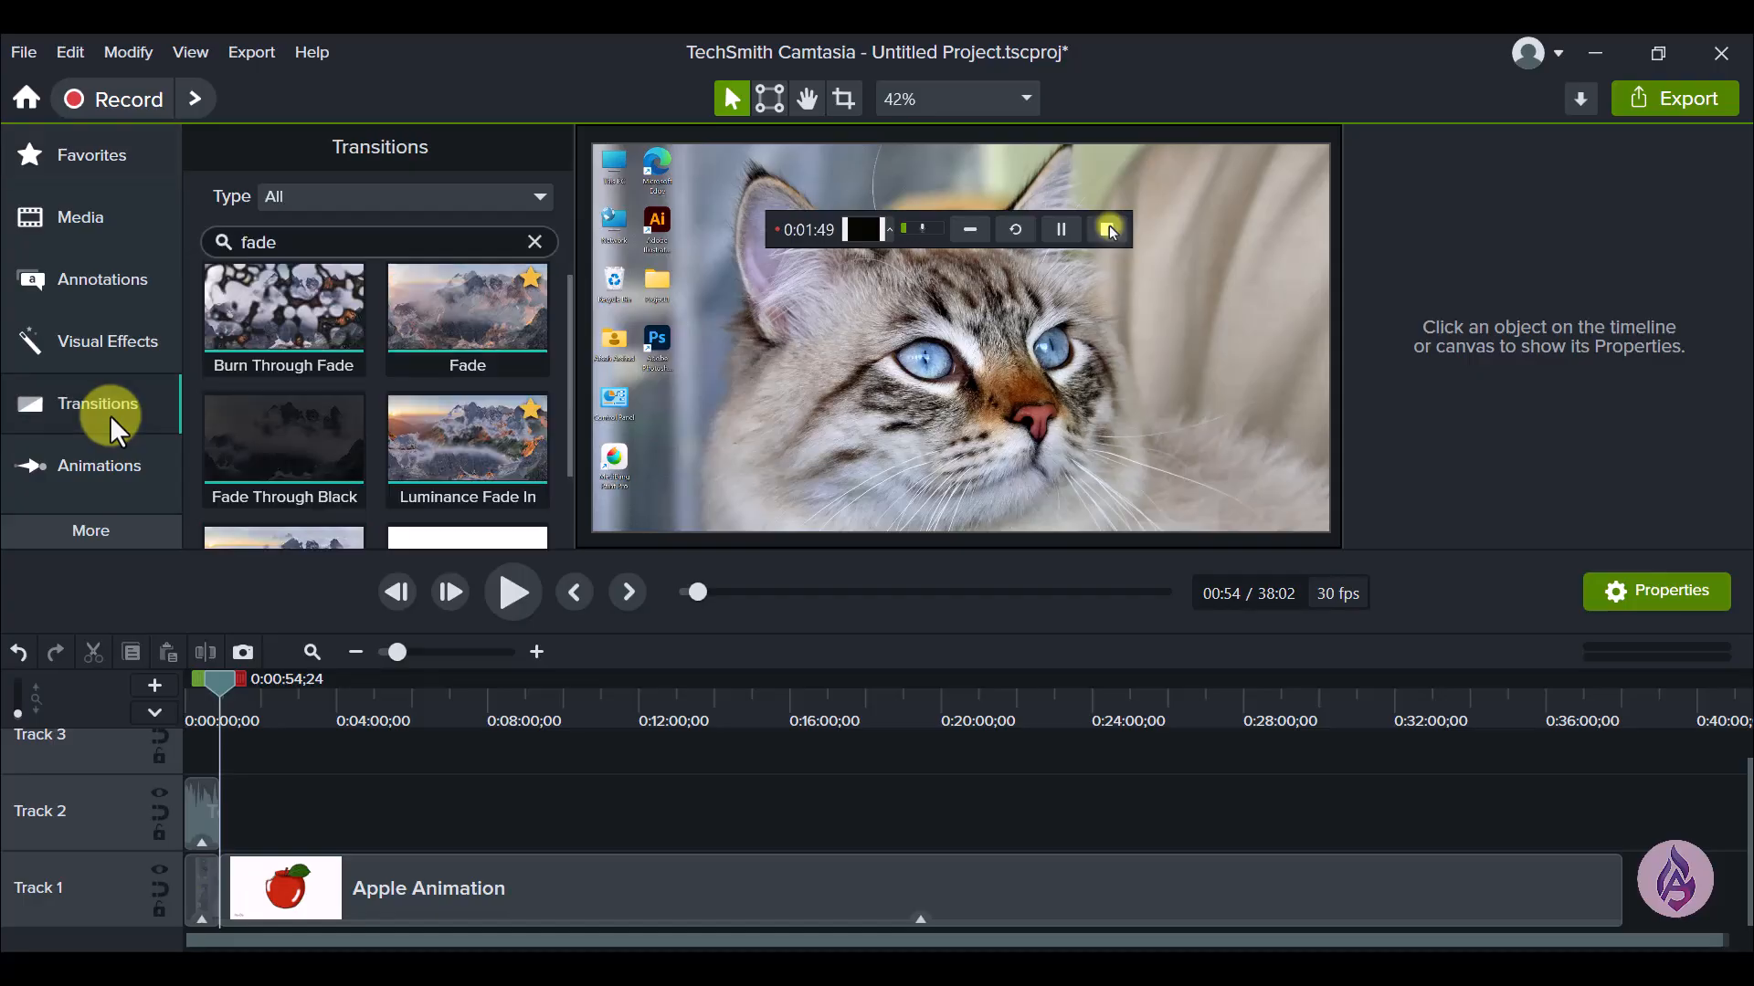
scroll(405, 418, up, 1)
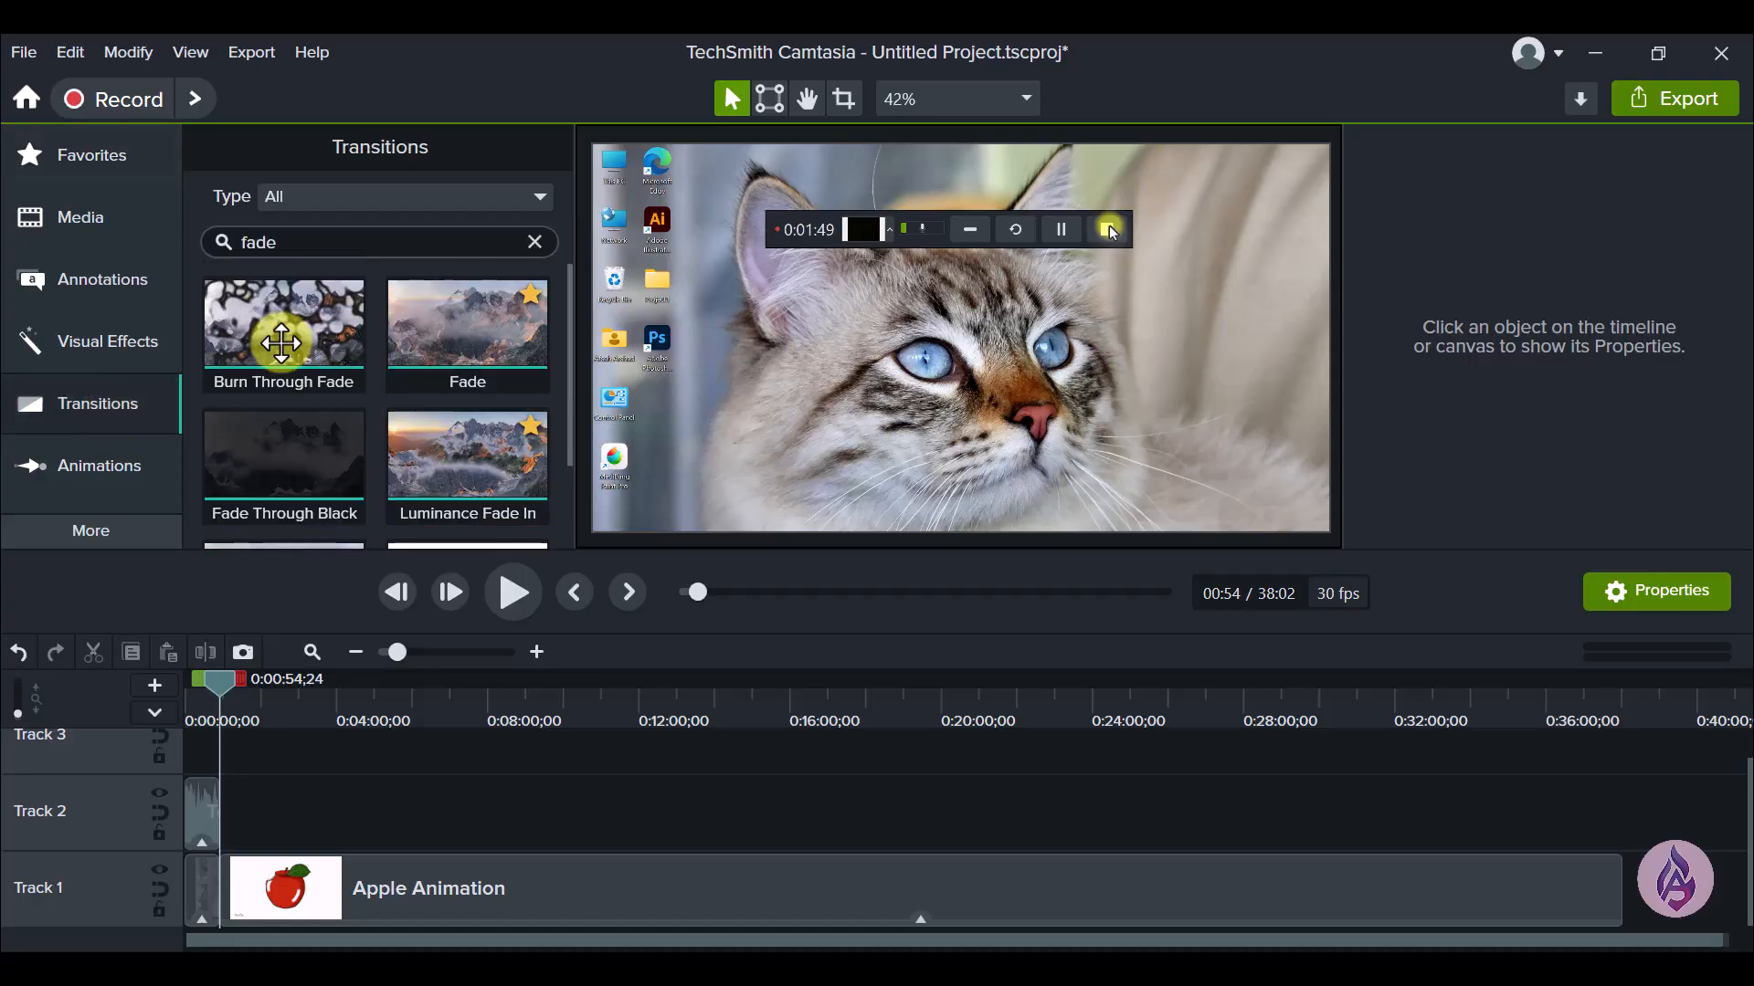
Step: Remove the Color LUT effect from the Apple Animation clip on Track 1
scroll(614, 834, down, 1)
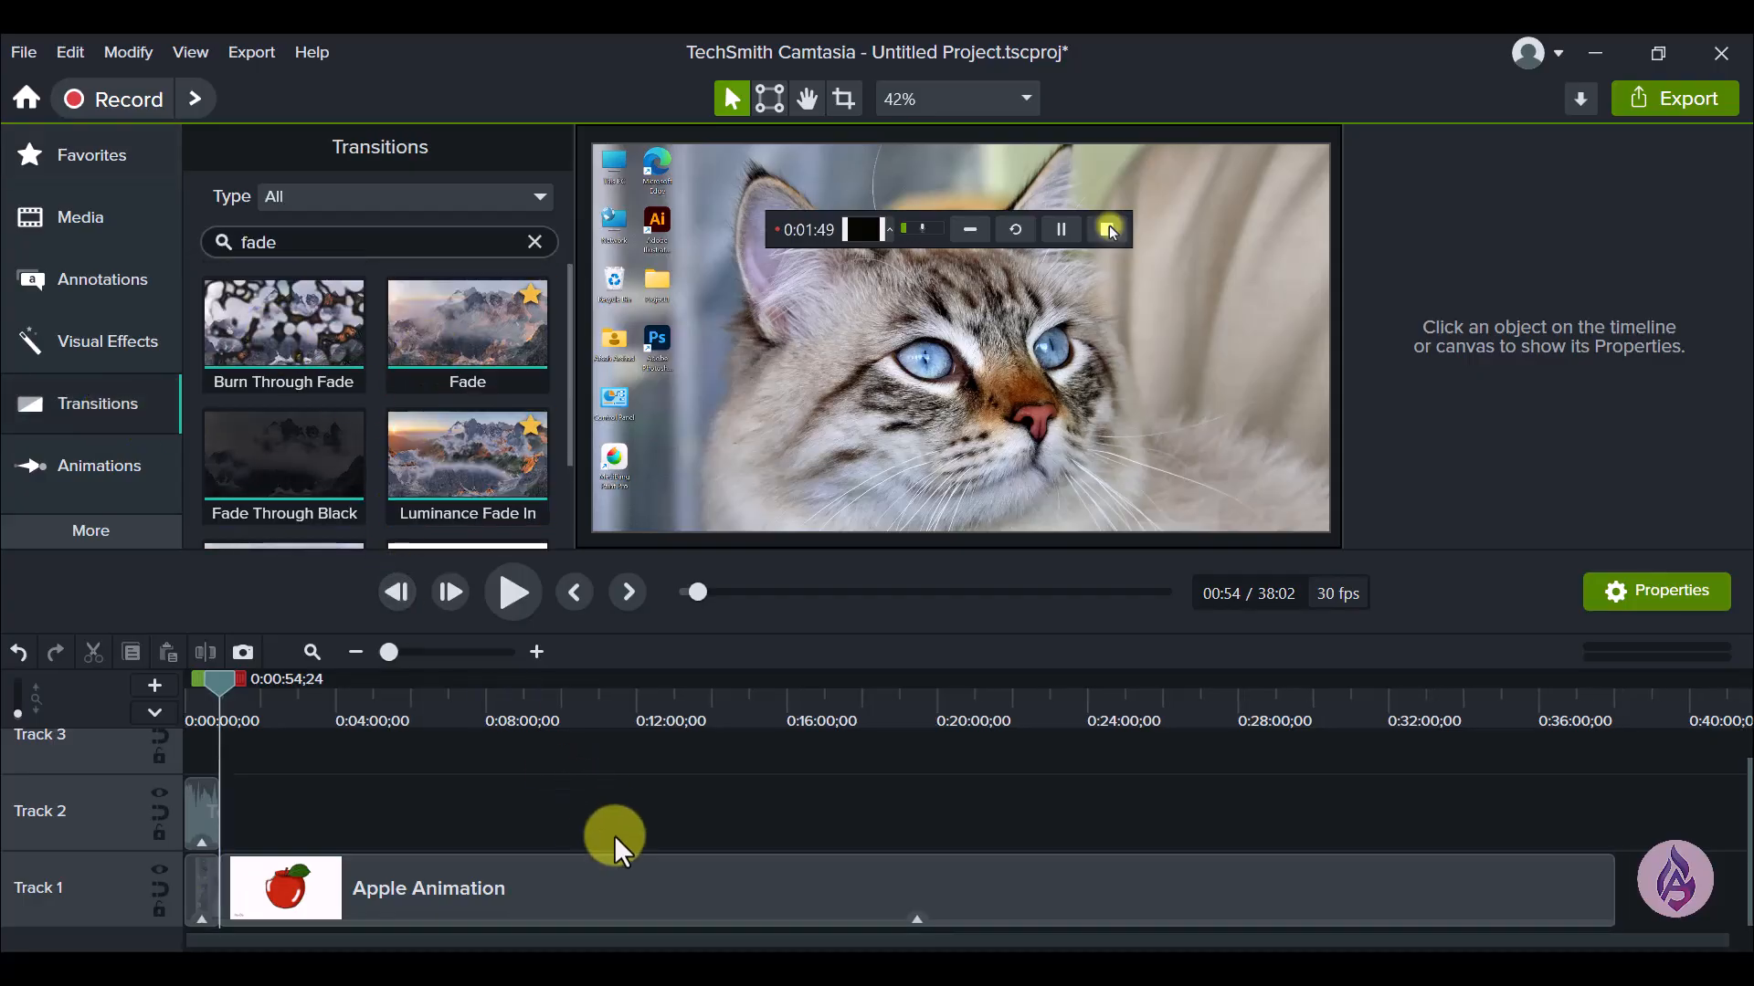
scroll(614, 835, up, 2)
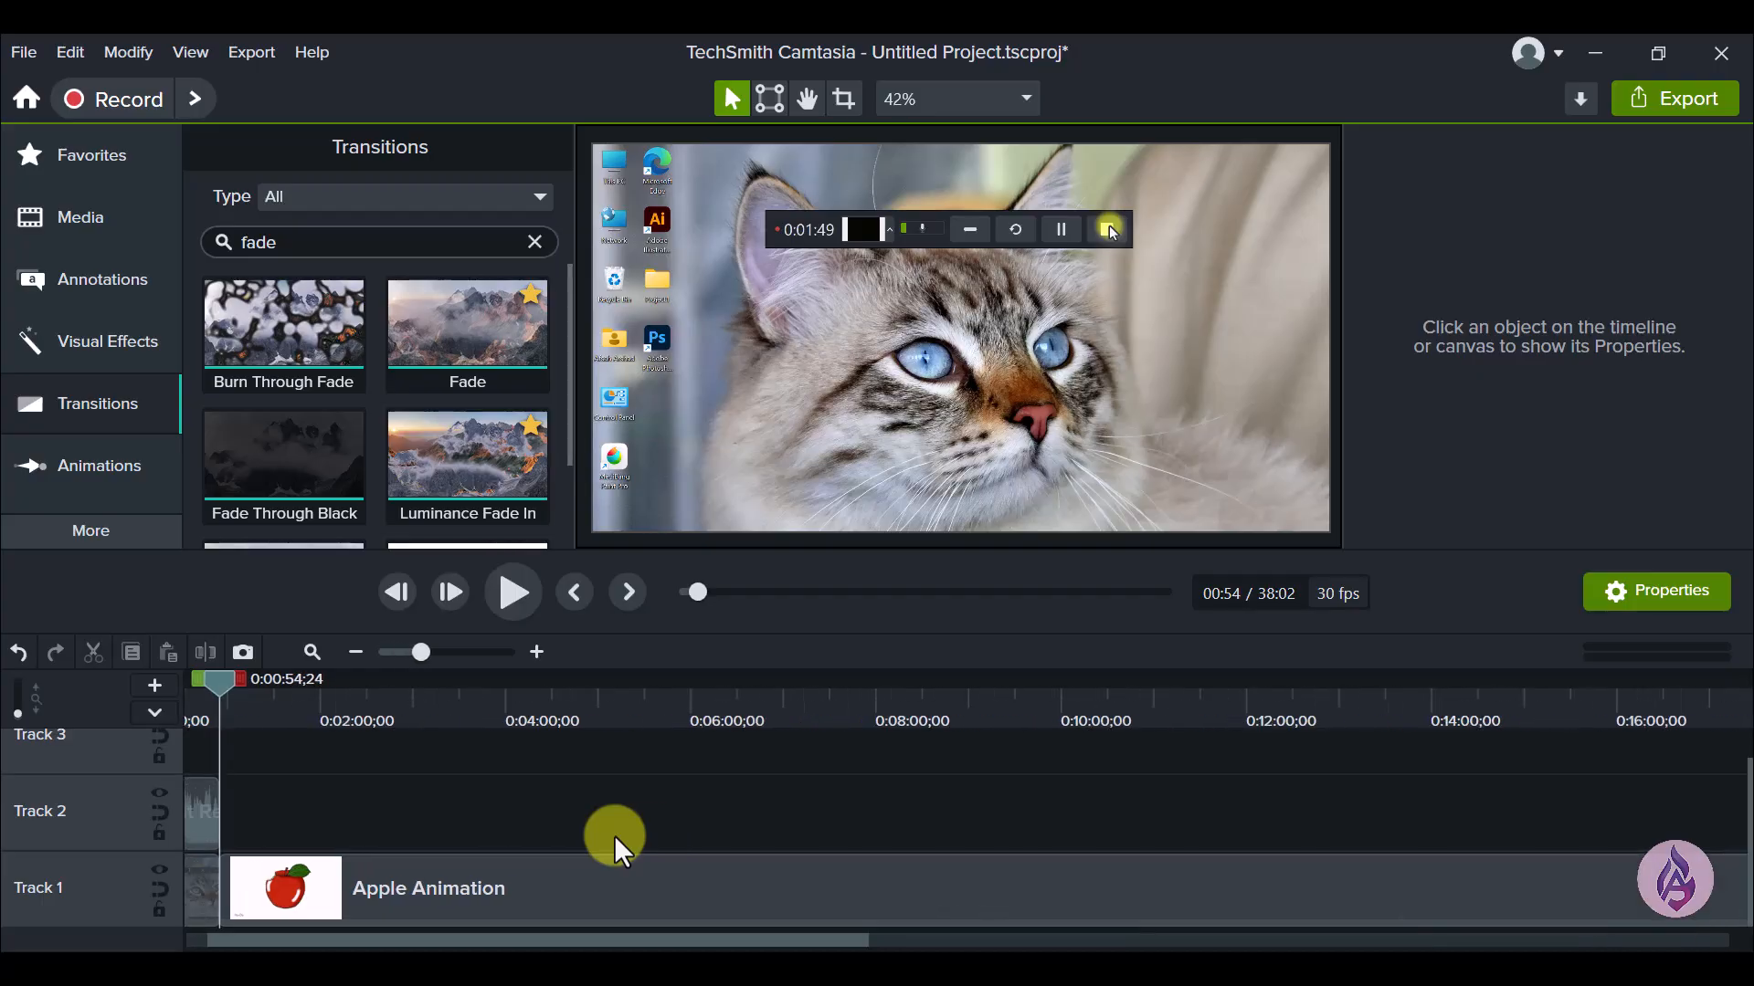
drag(225, 681, 490, 693)
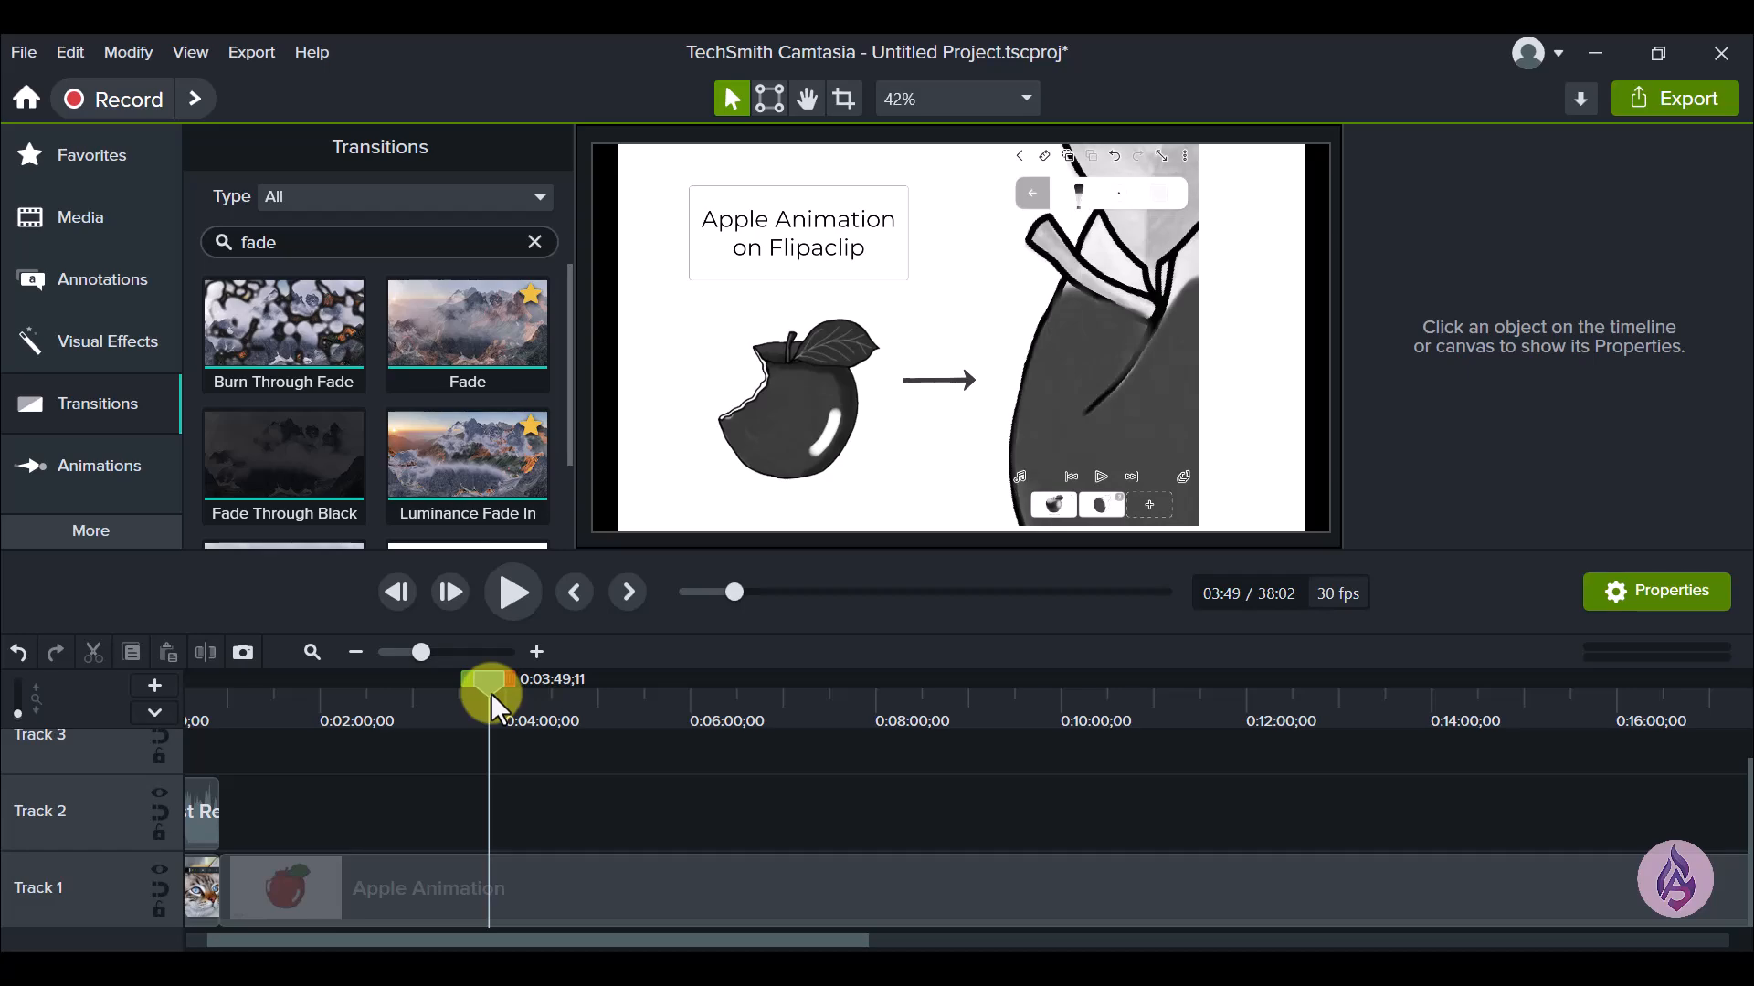
click(387, 864)
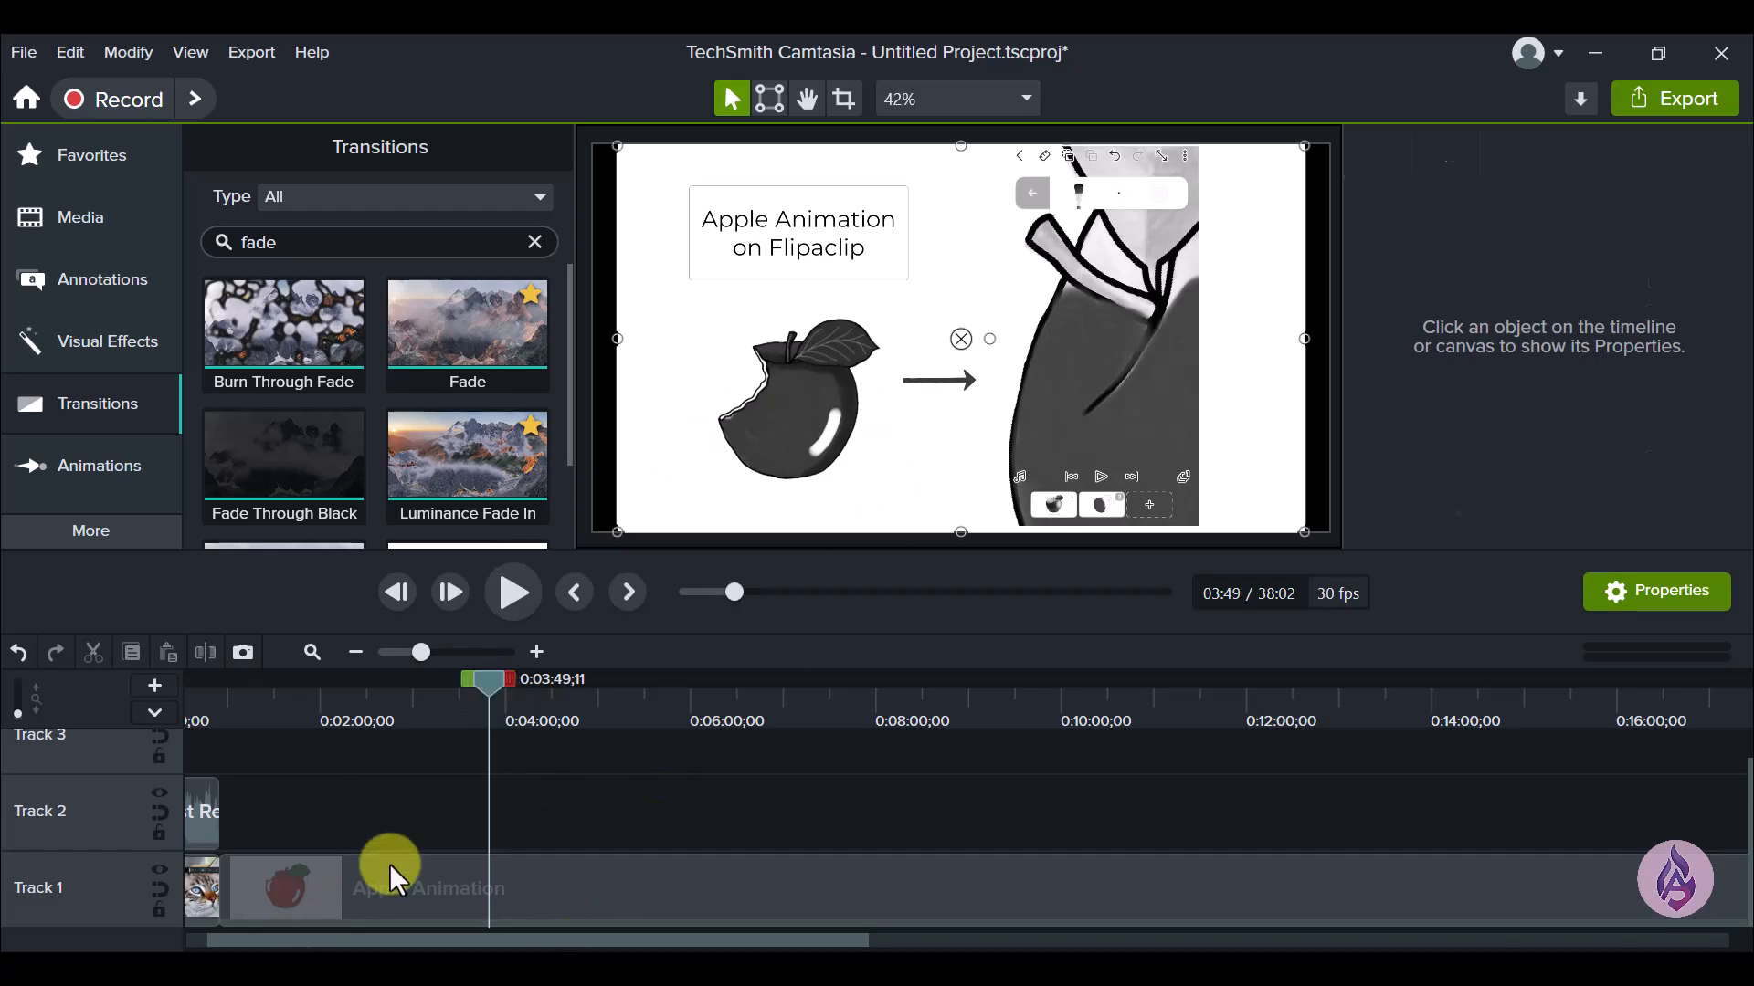
scroll(988, 881, down, 3)
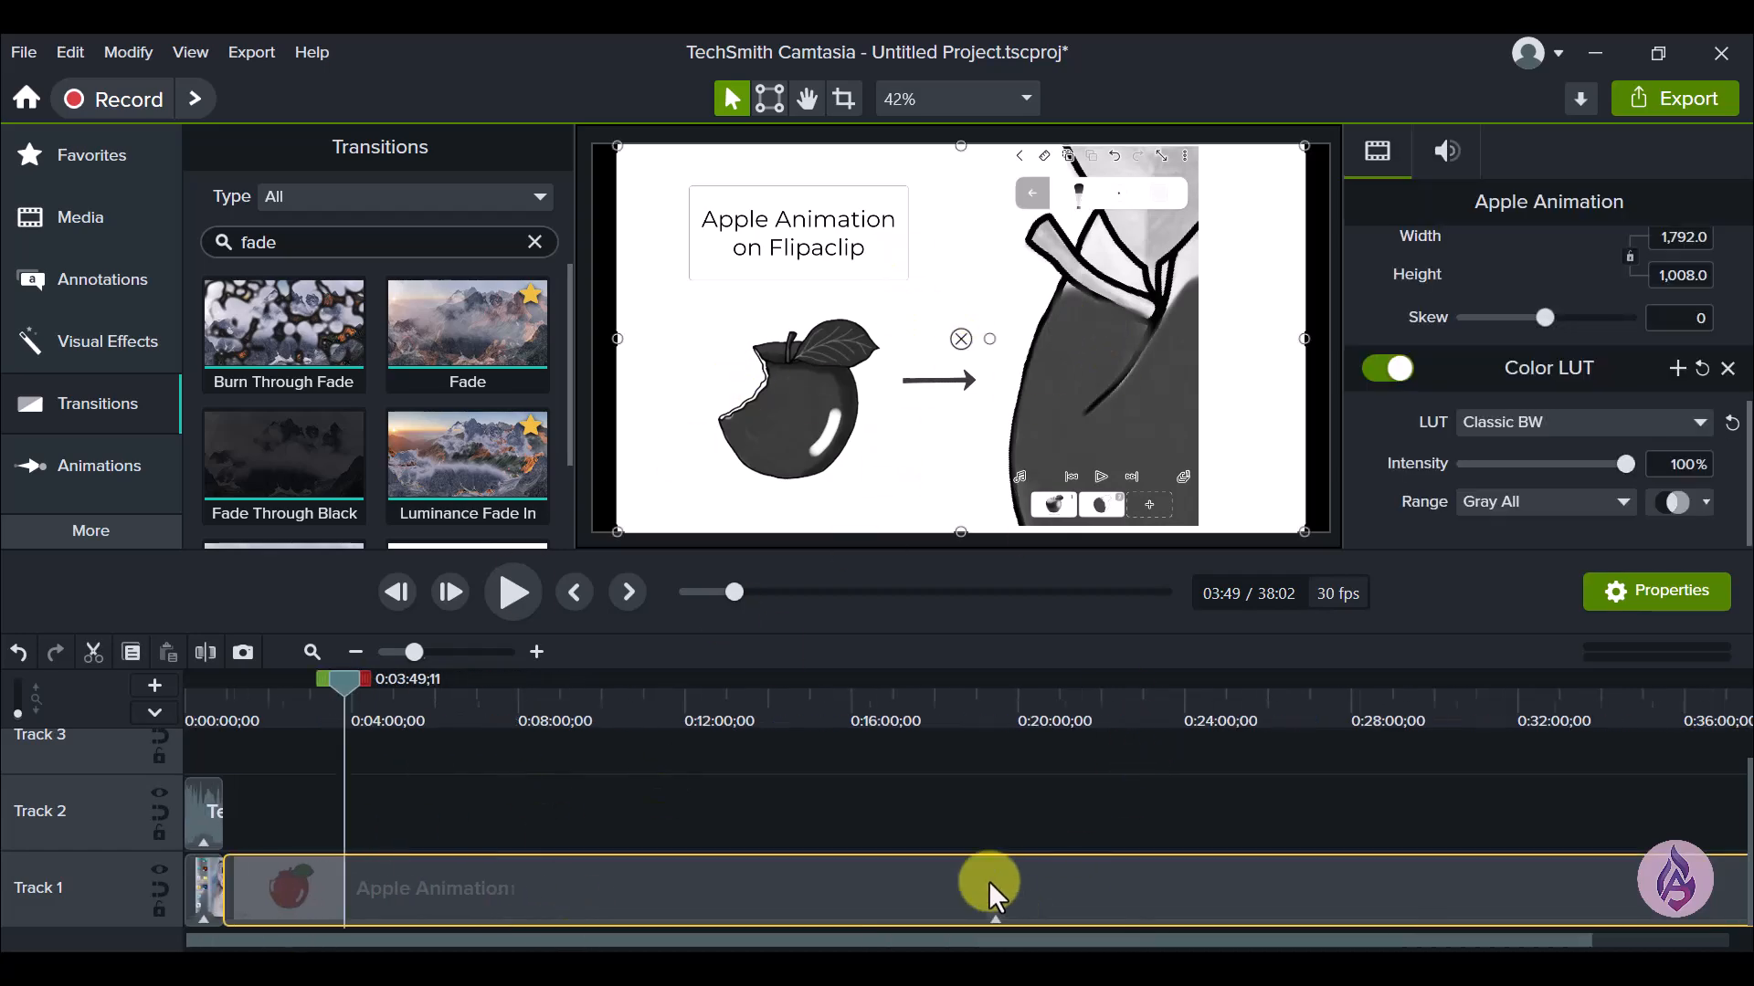
click(940, 918)
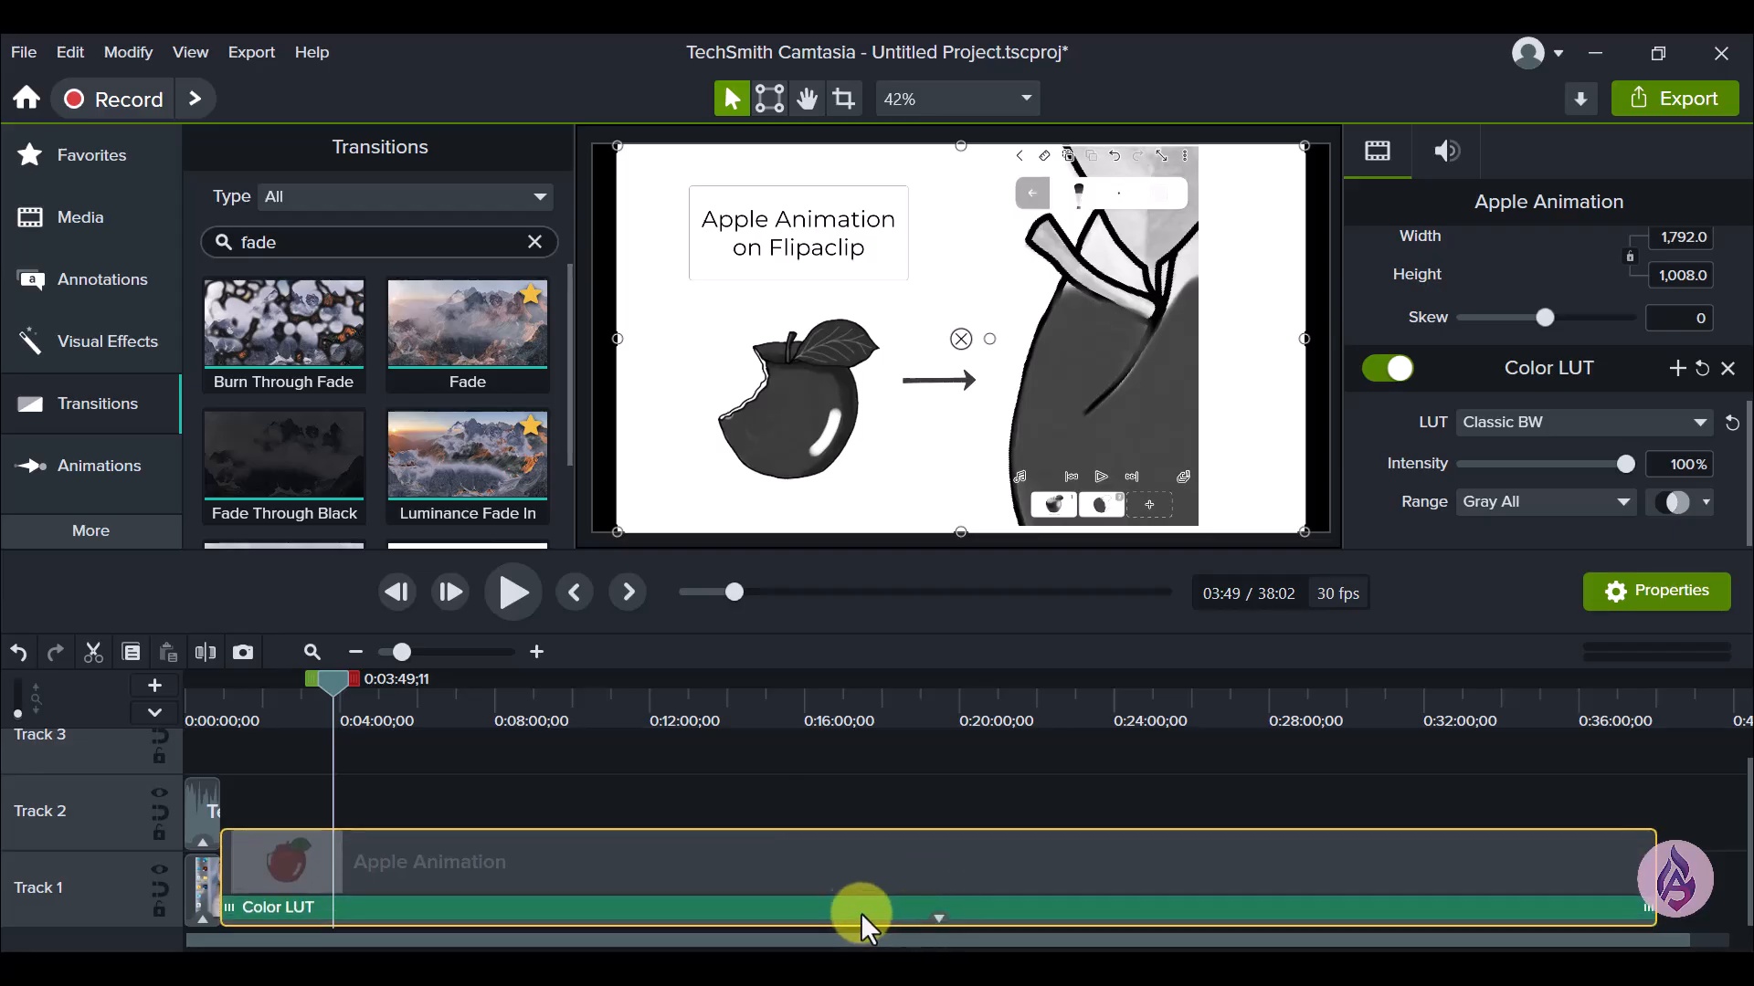
click(795, 908)
key(Delete)
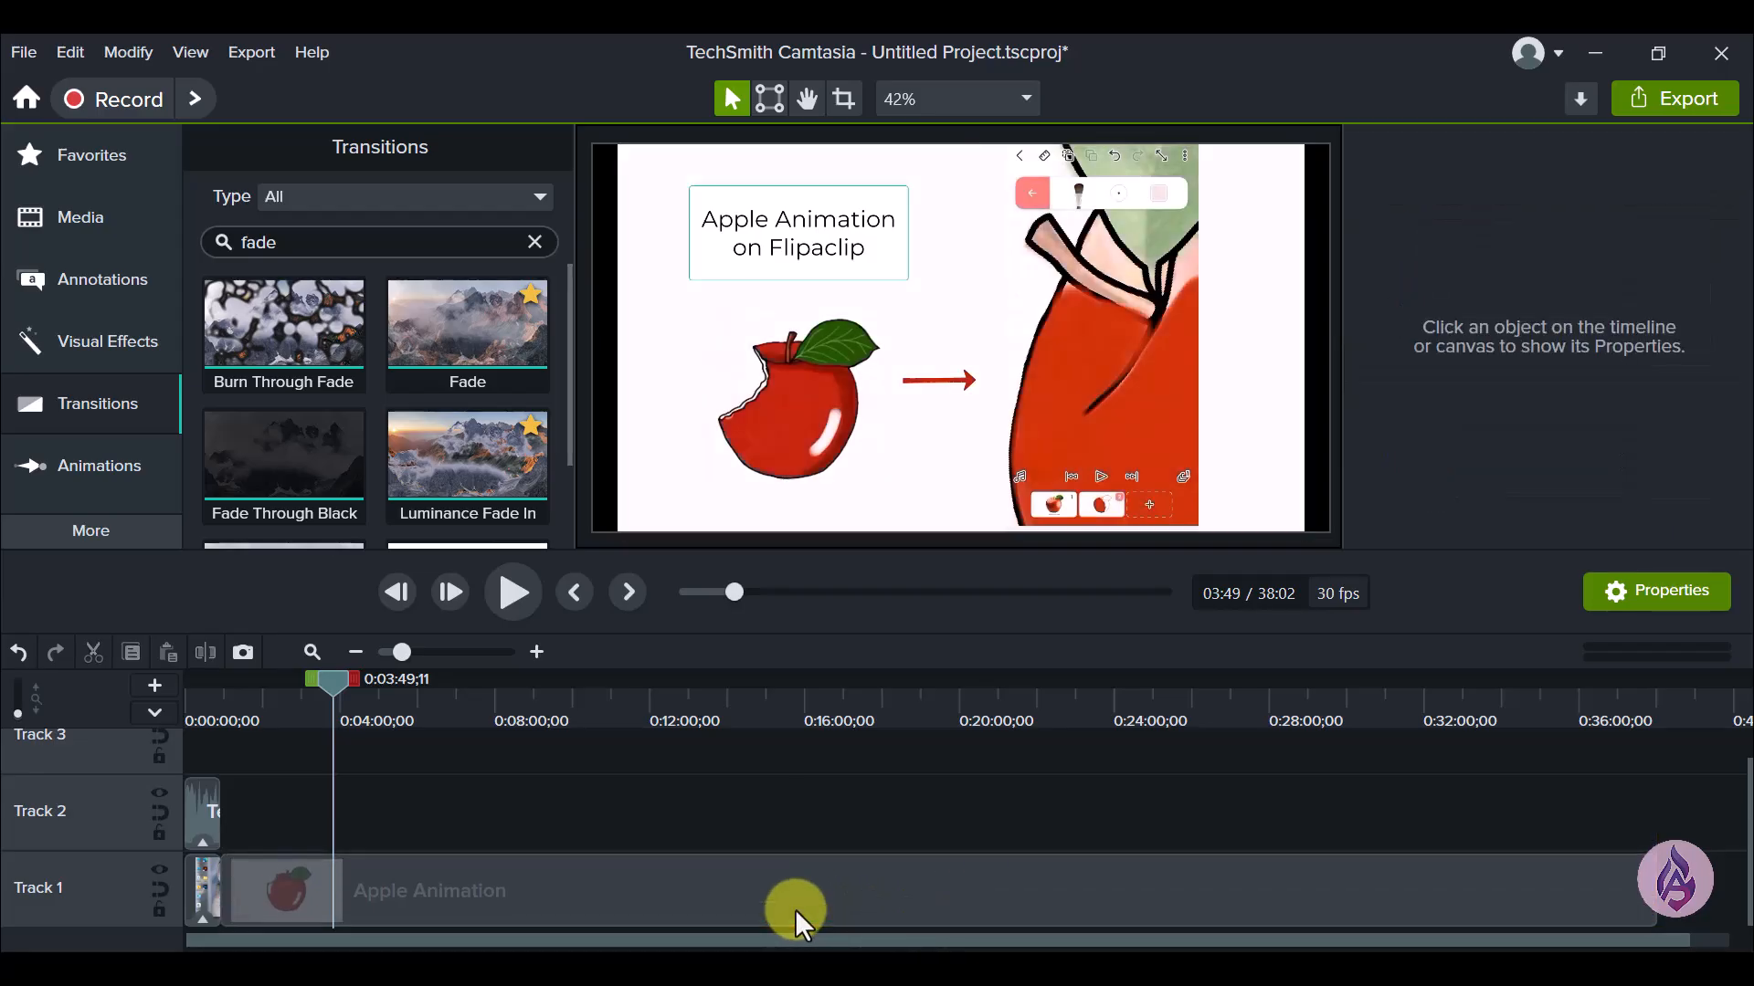
Step: Split the Apple Animation clip at 0:06:59;03 and delete the part after the cut
drag(332, 676, 453, 687)
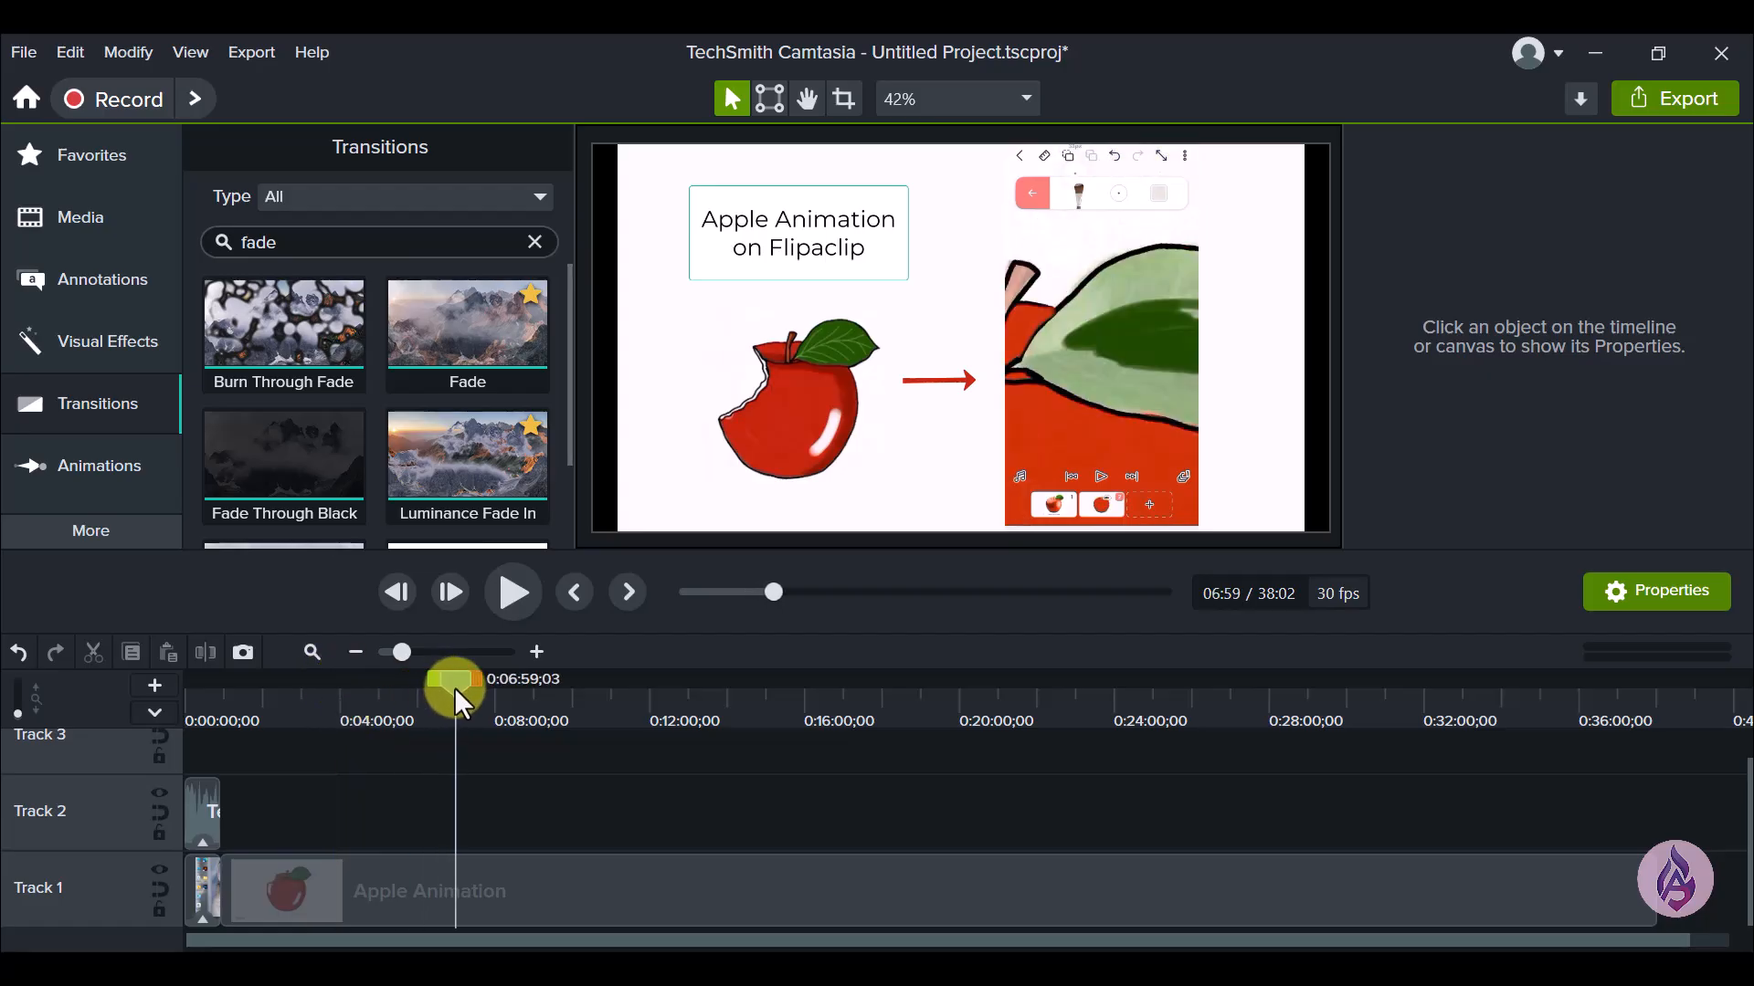
click(530, 883)
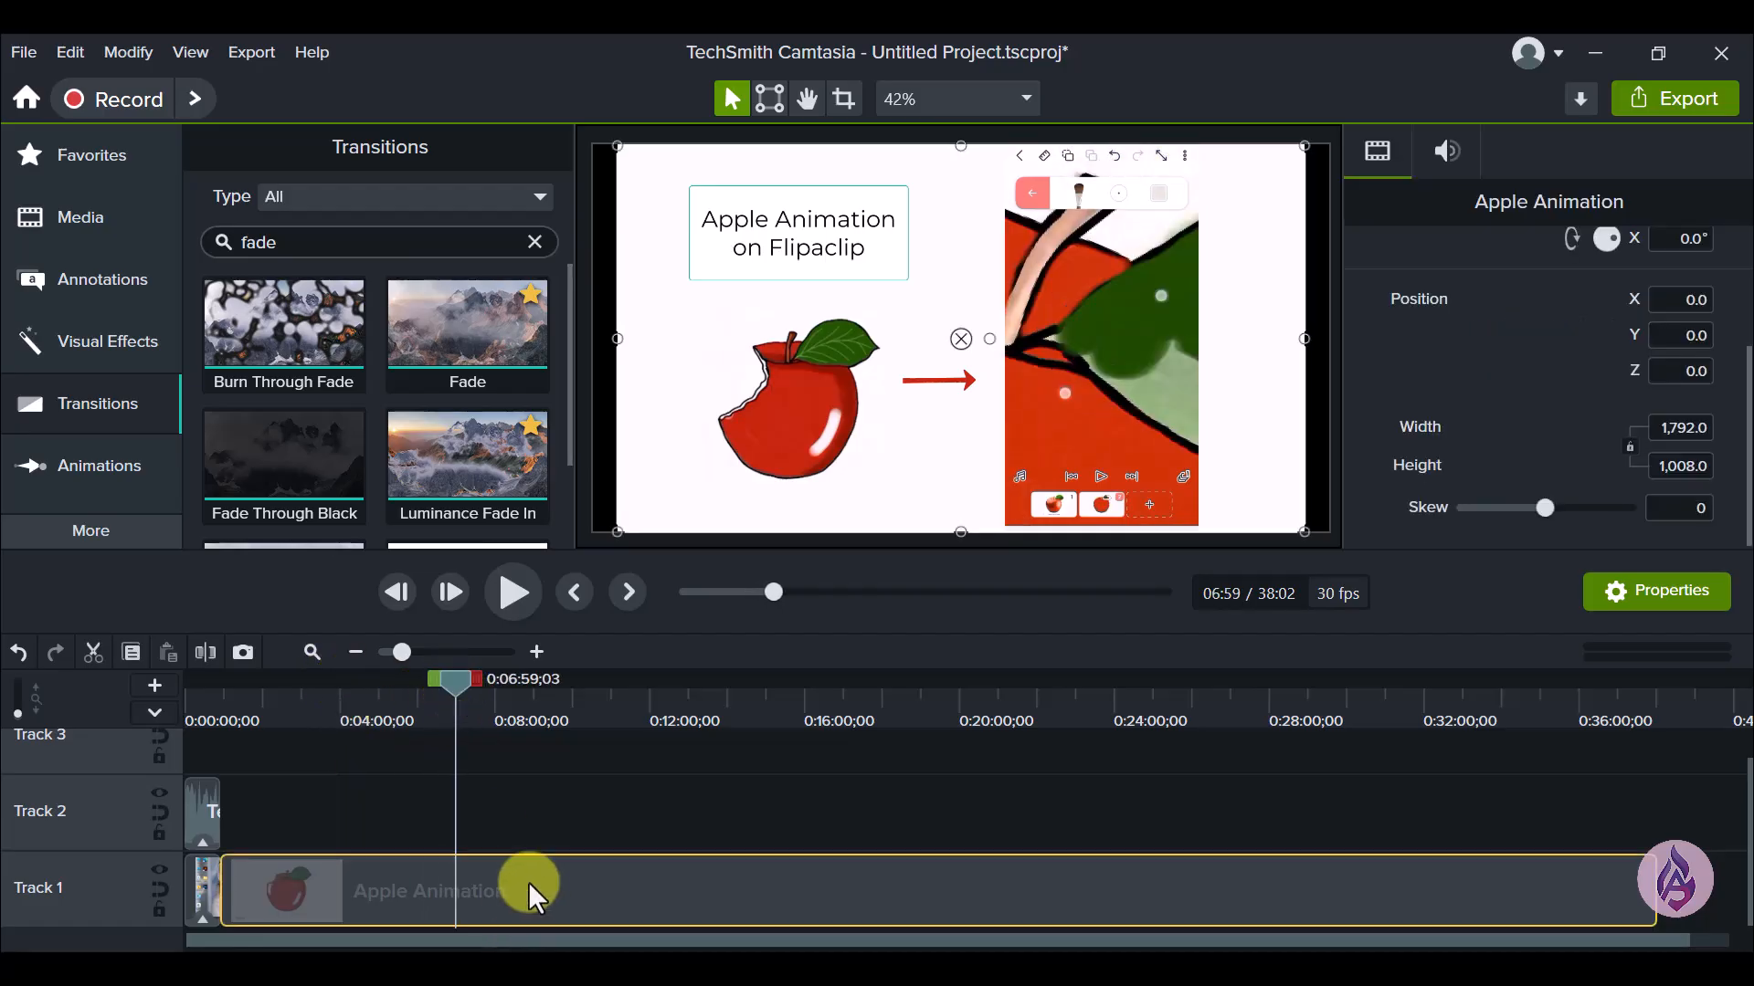
click(204, 649)
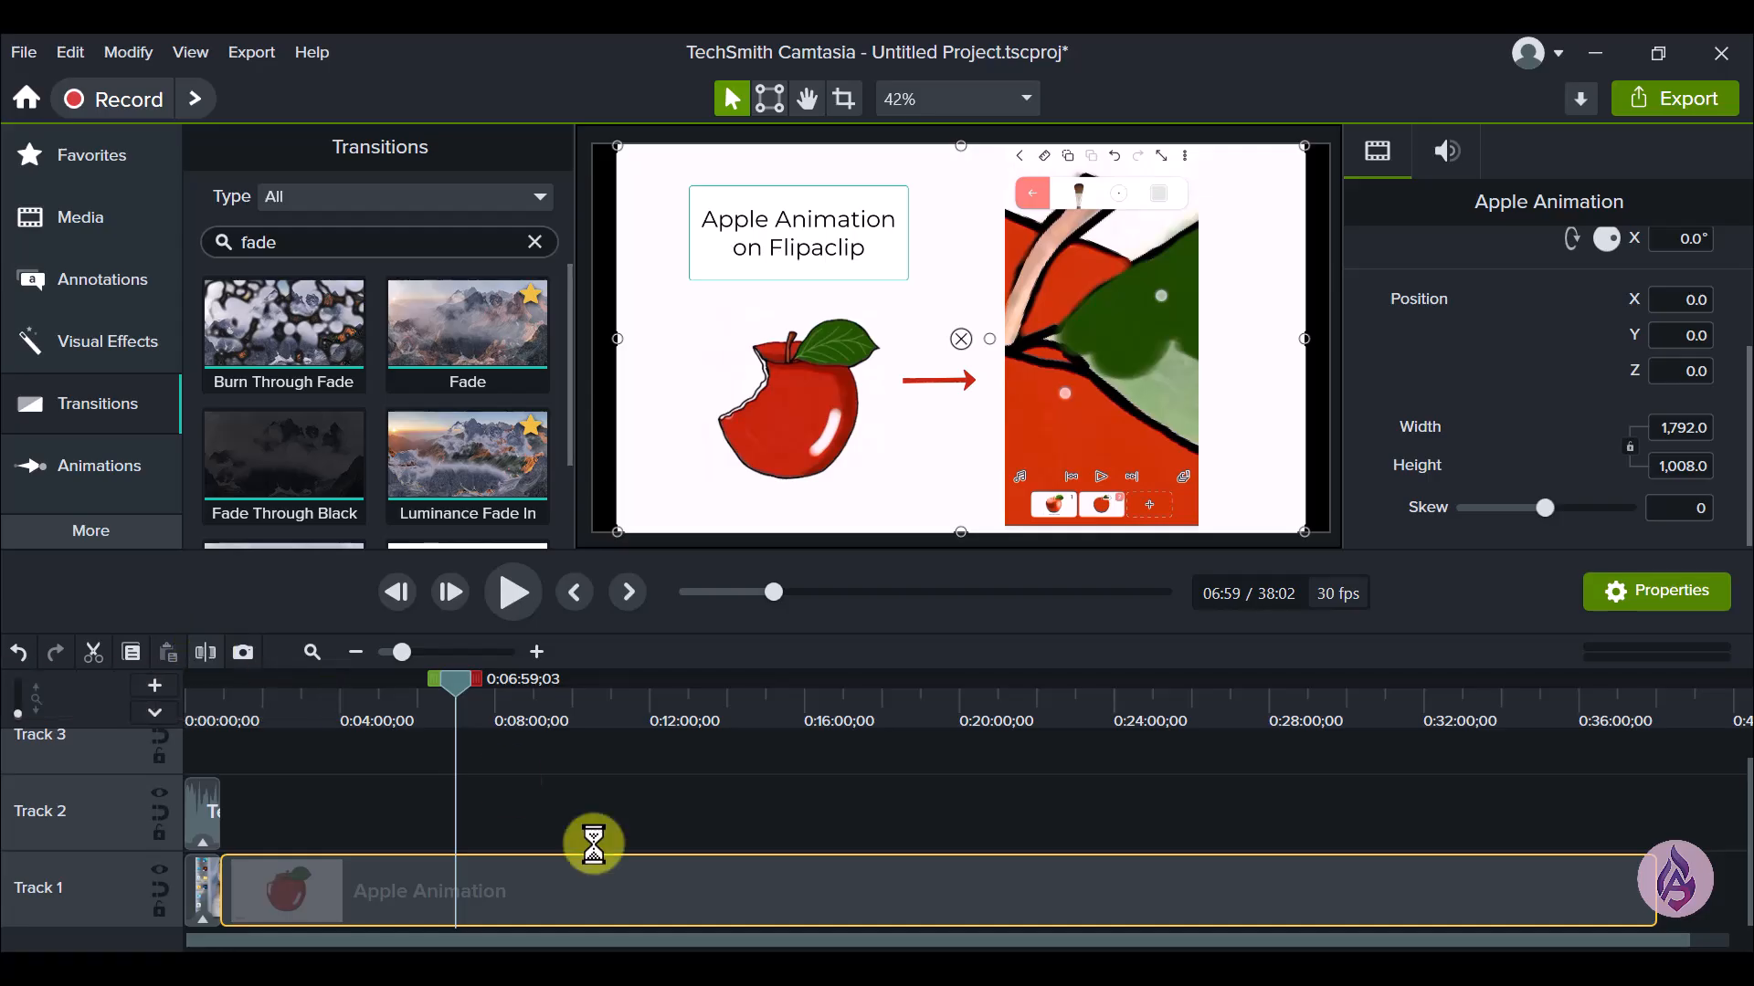
click(561, 901)
key(Delete)
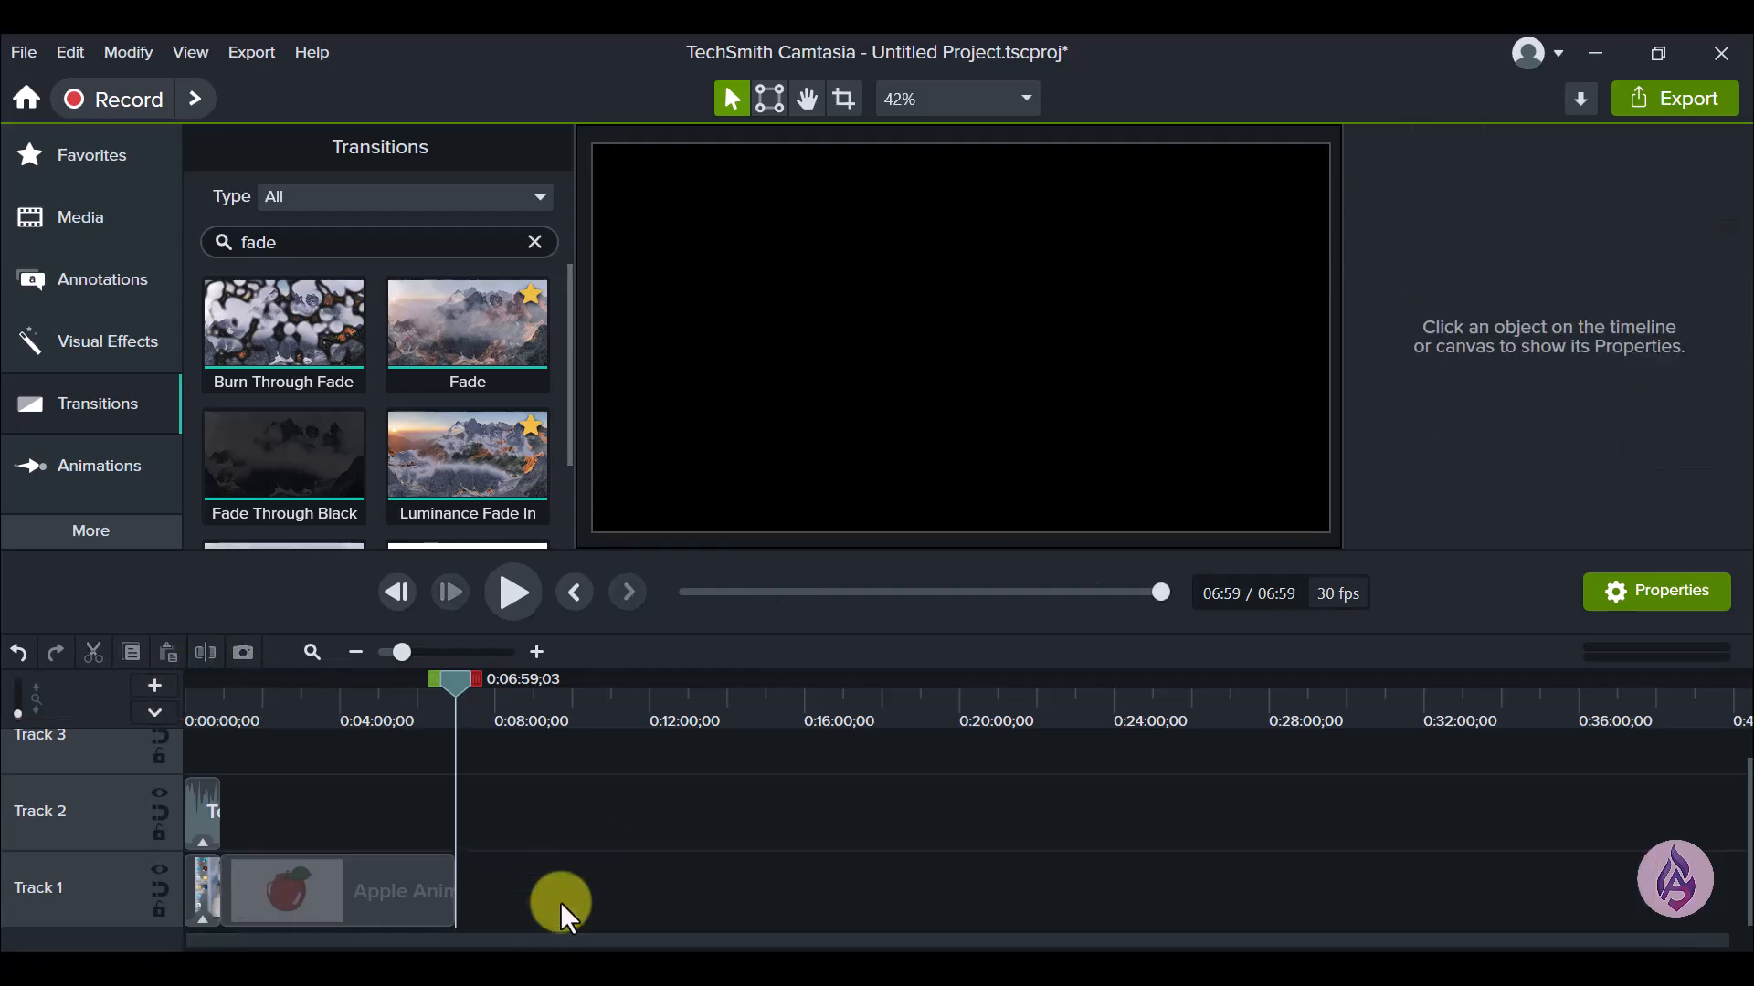
Step: Add a Fade transition at the join between the Test Recordiing (Screen) and Apple Animation clips on Track 1
click(222, 813)
scroll(283, 826, up, 5)
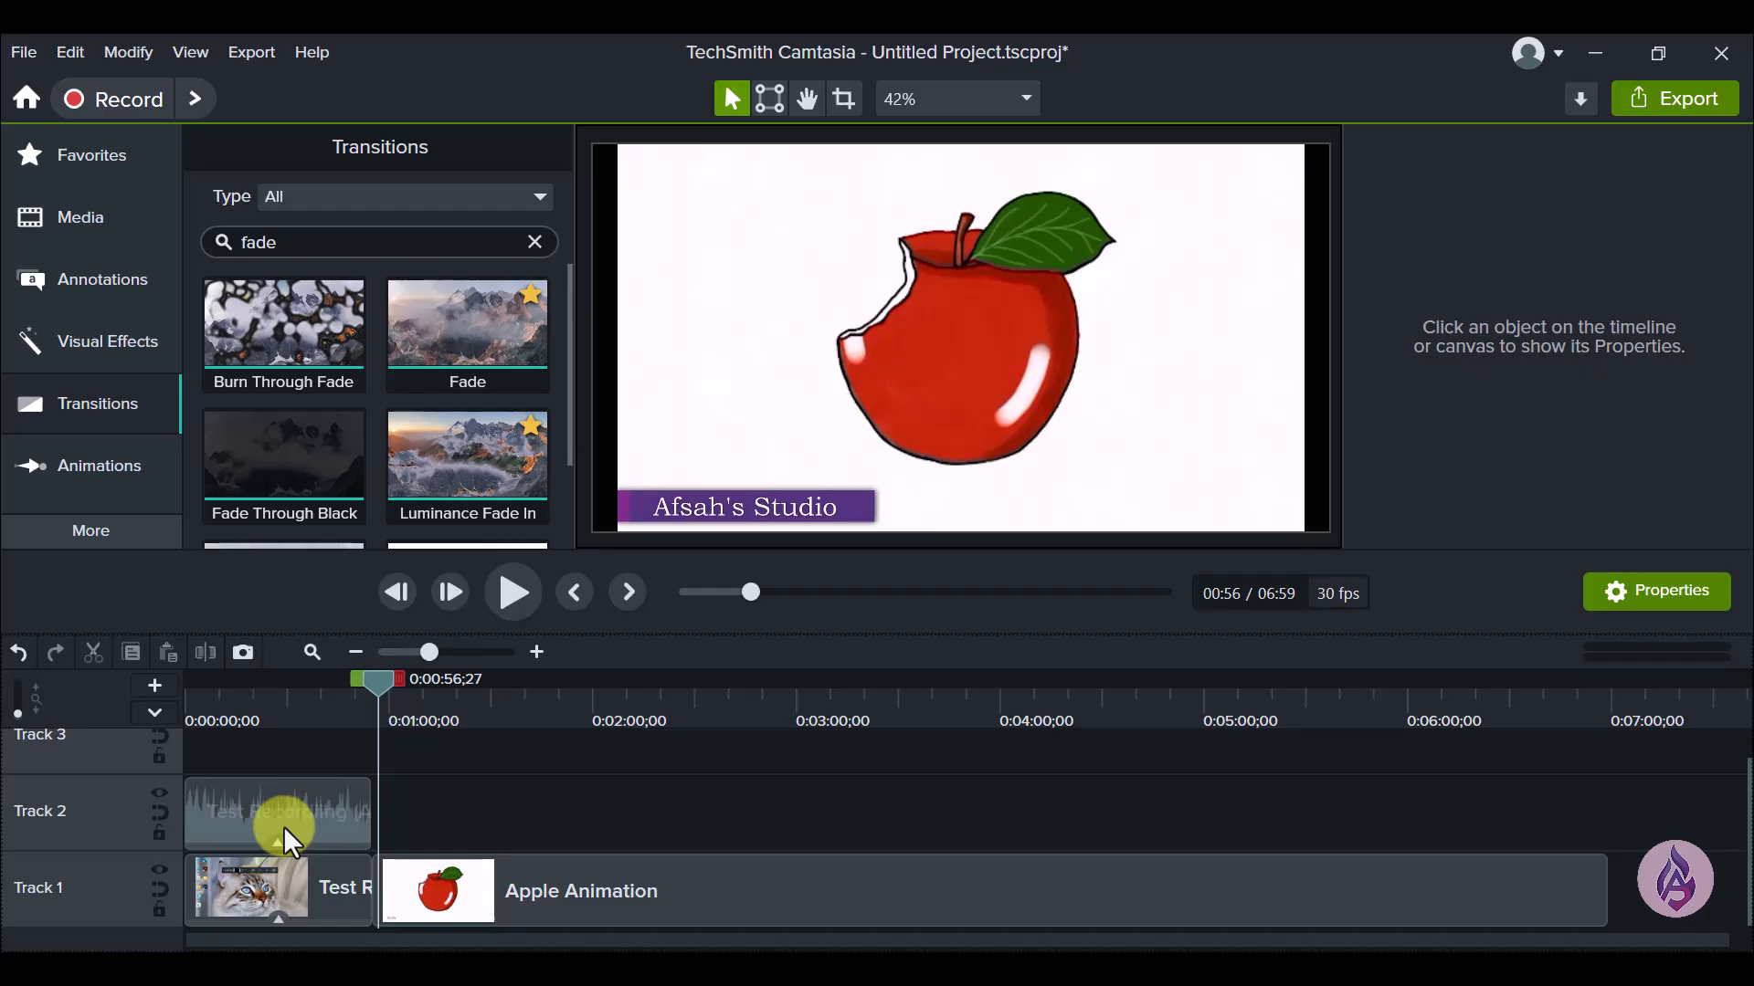
scroll(283, 826, up, 2)
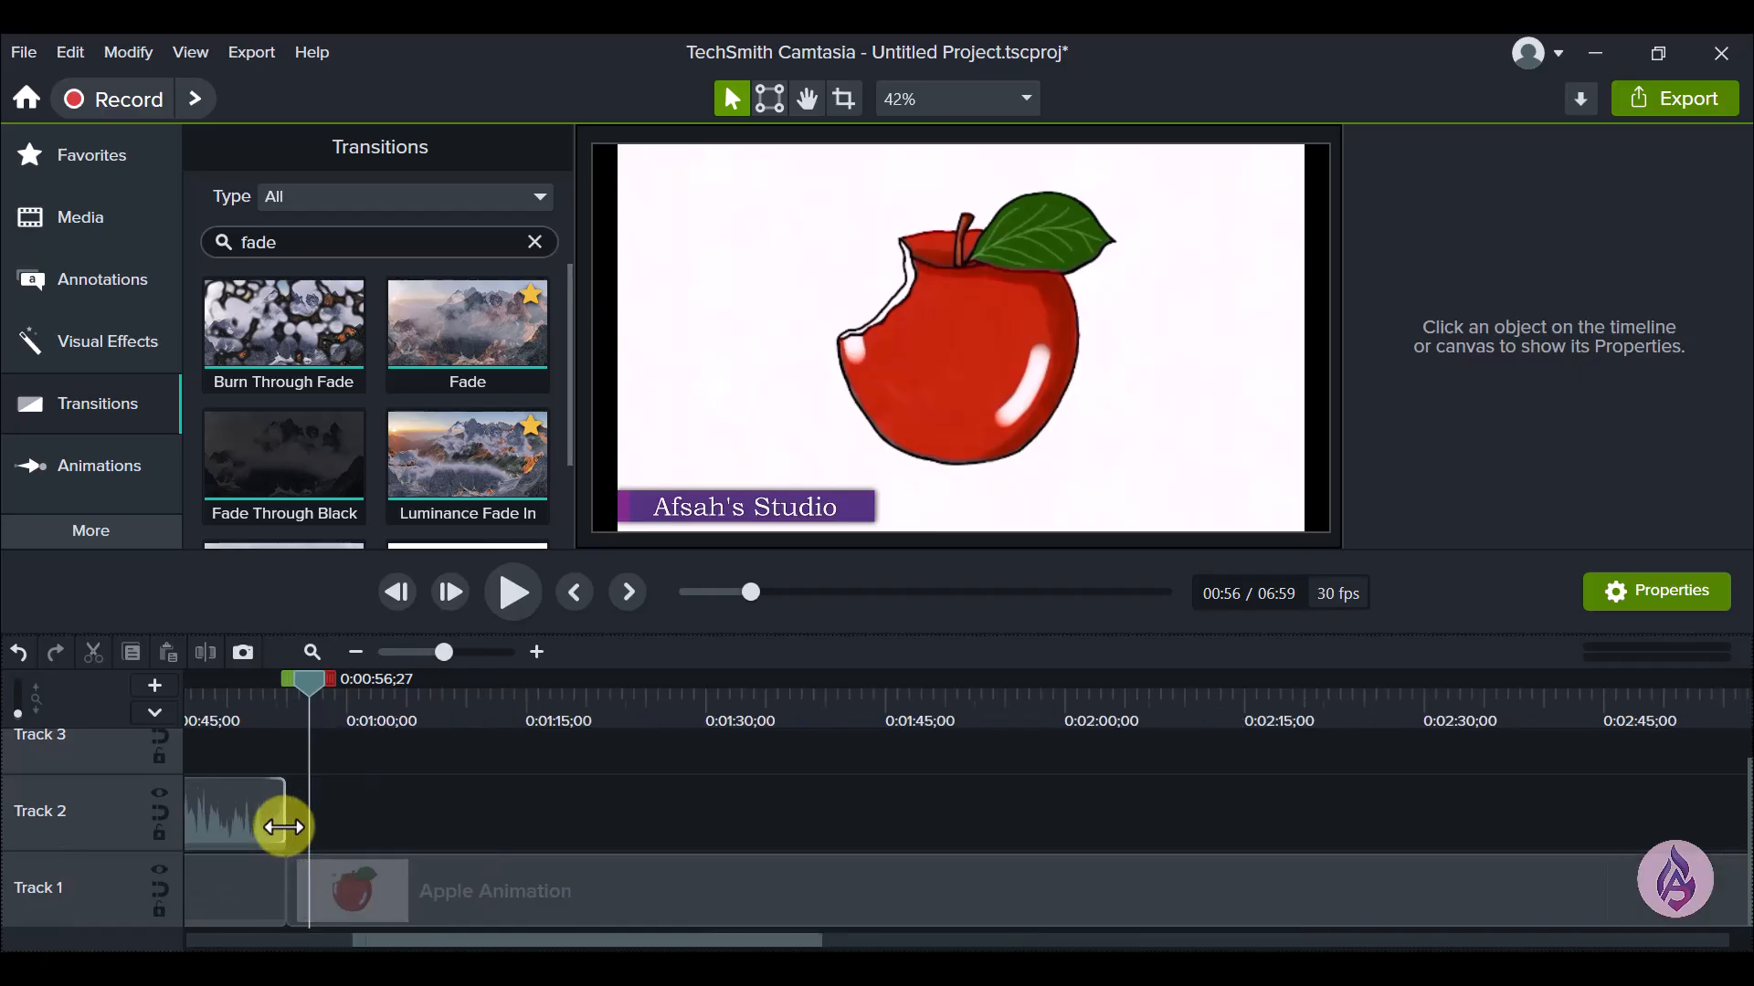
scroll(283, 826, up, 1)
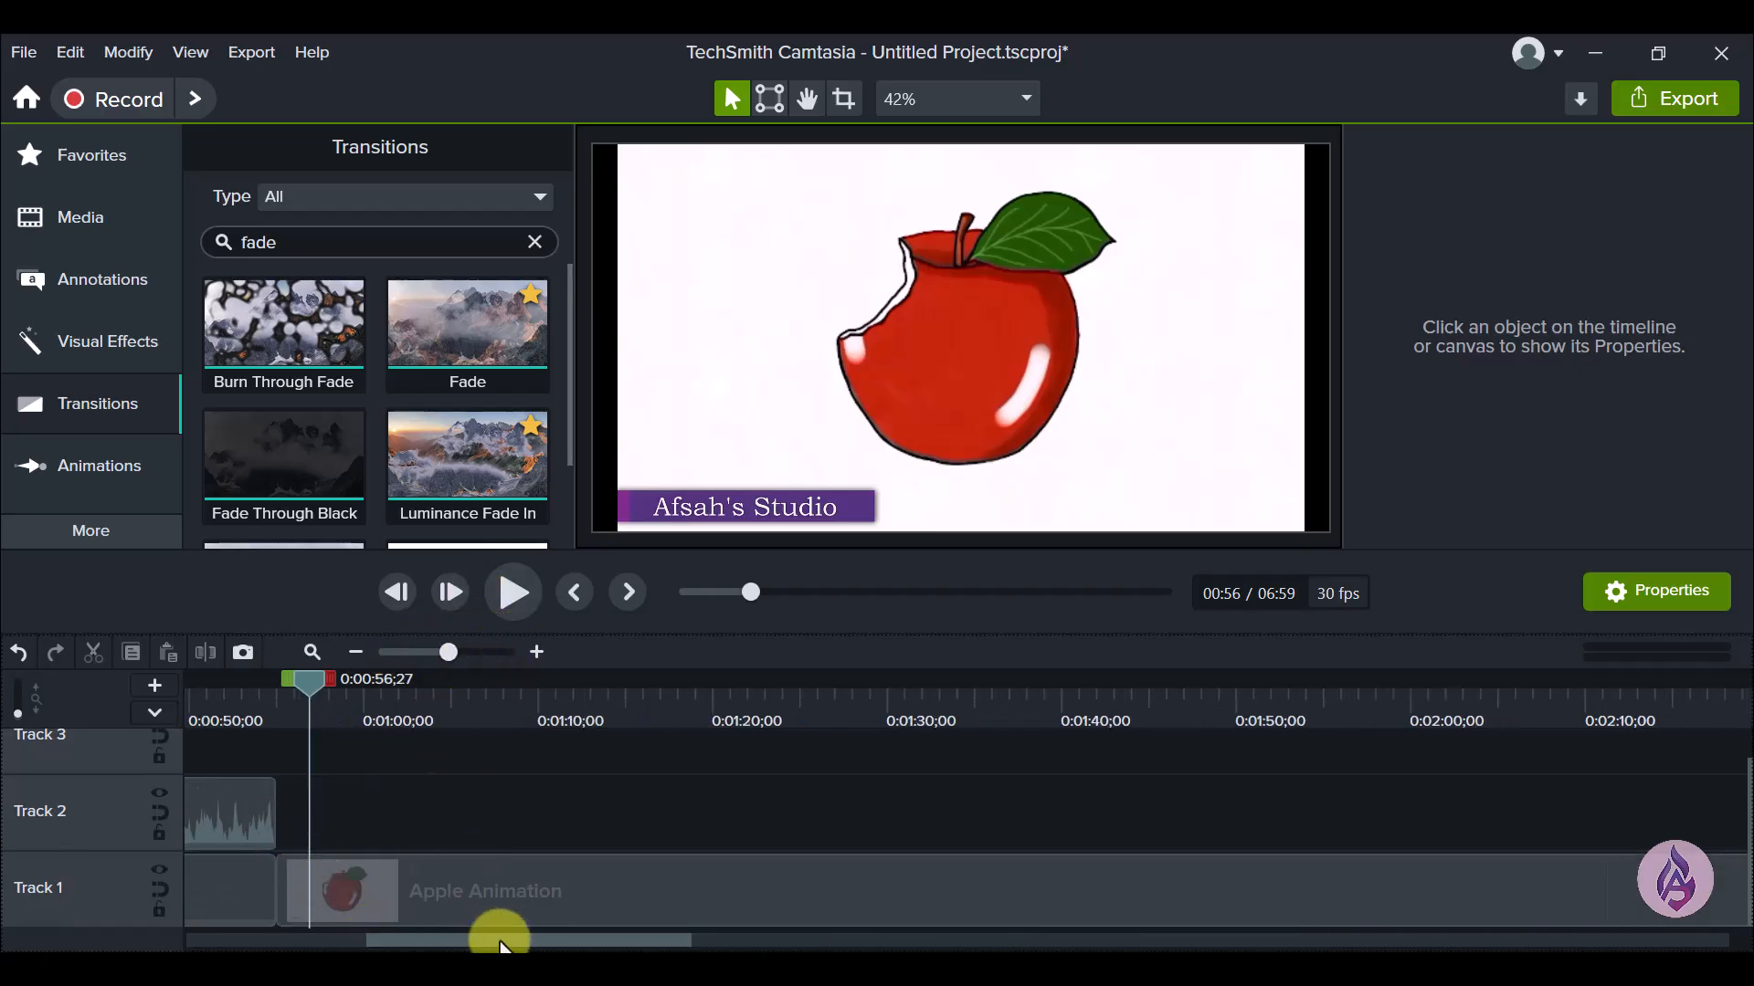
drag(493, 941, 358, 876)
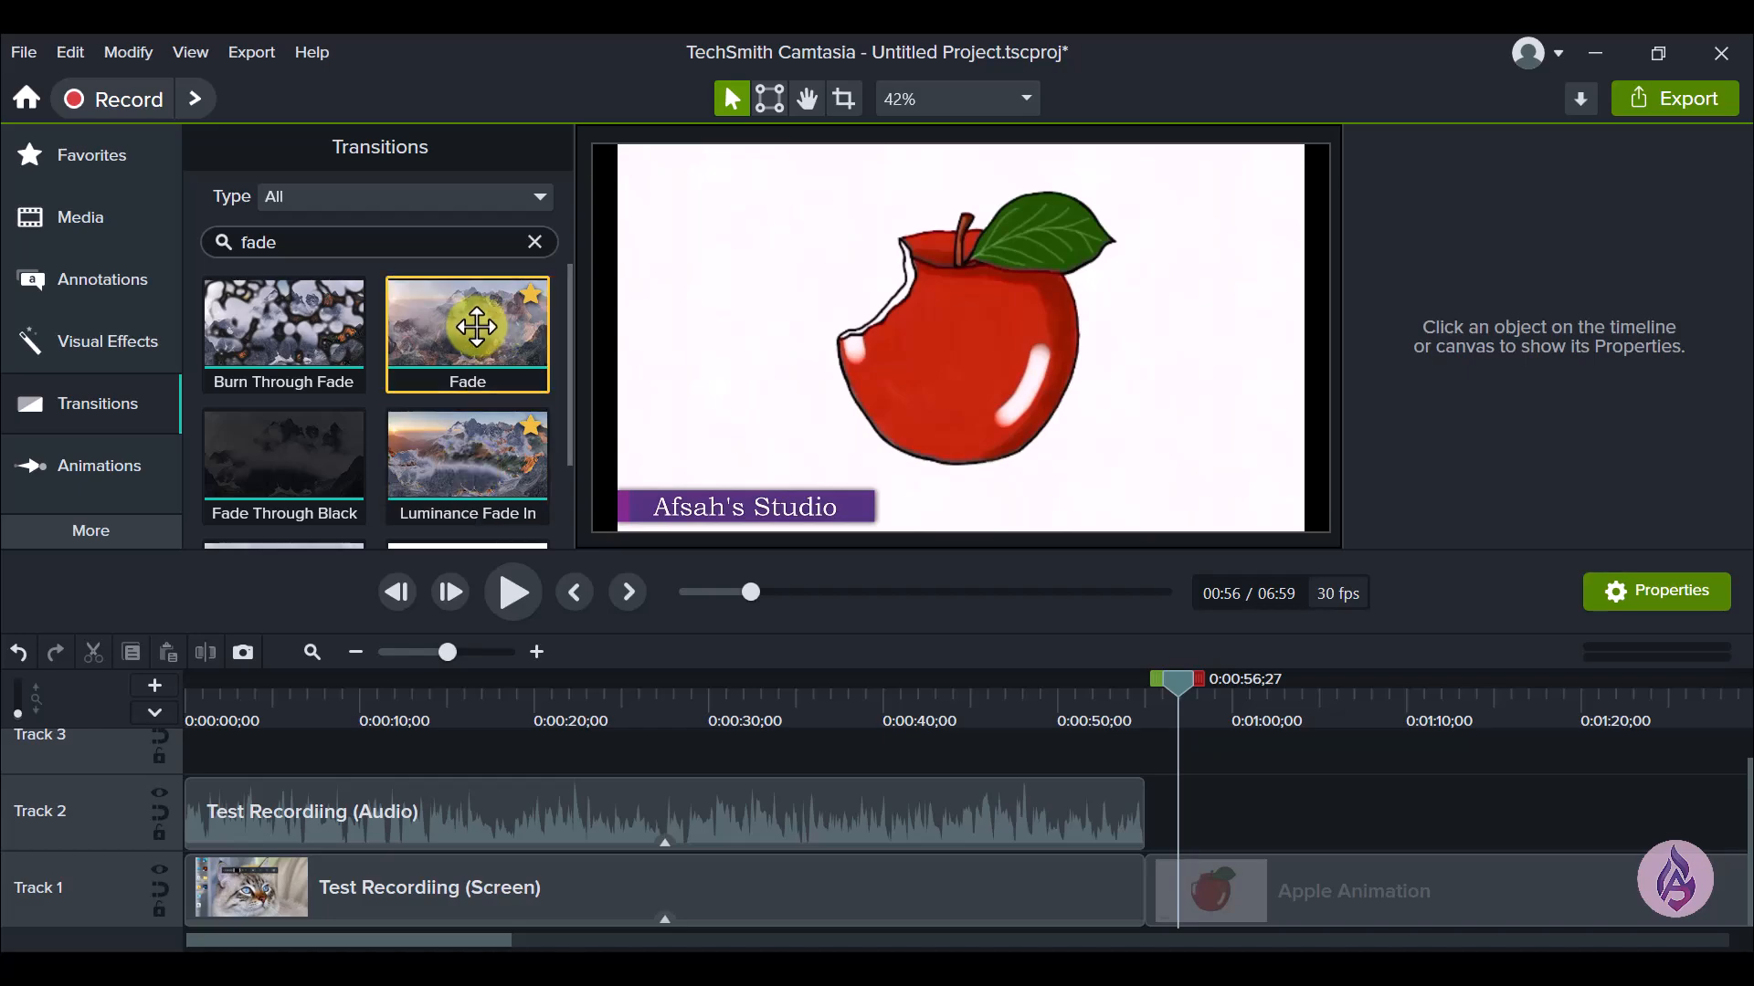
drag(468, 324, 196, 903)
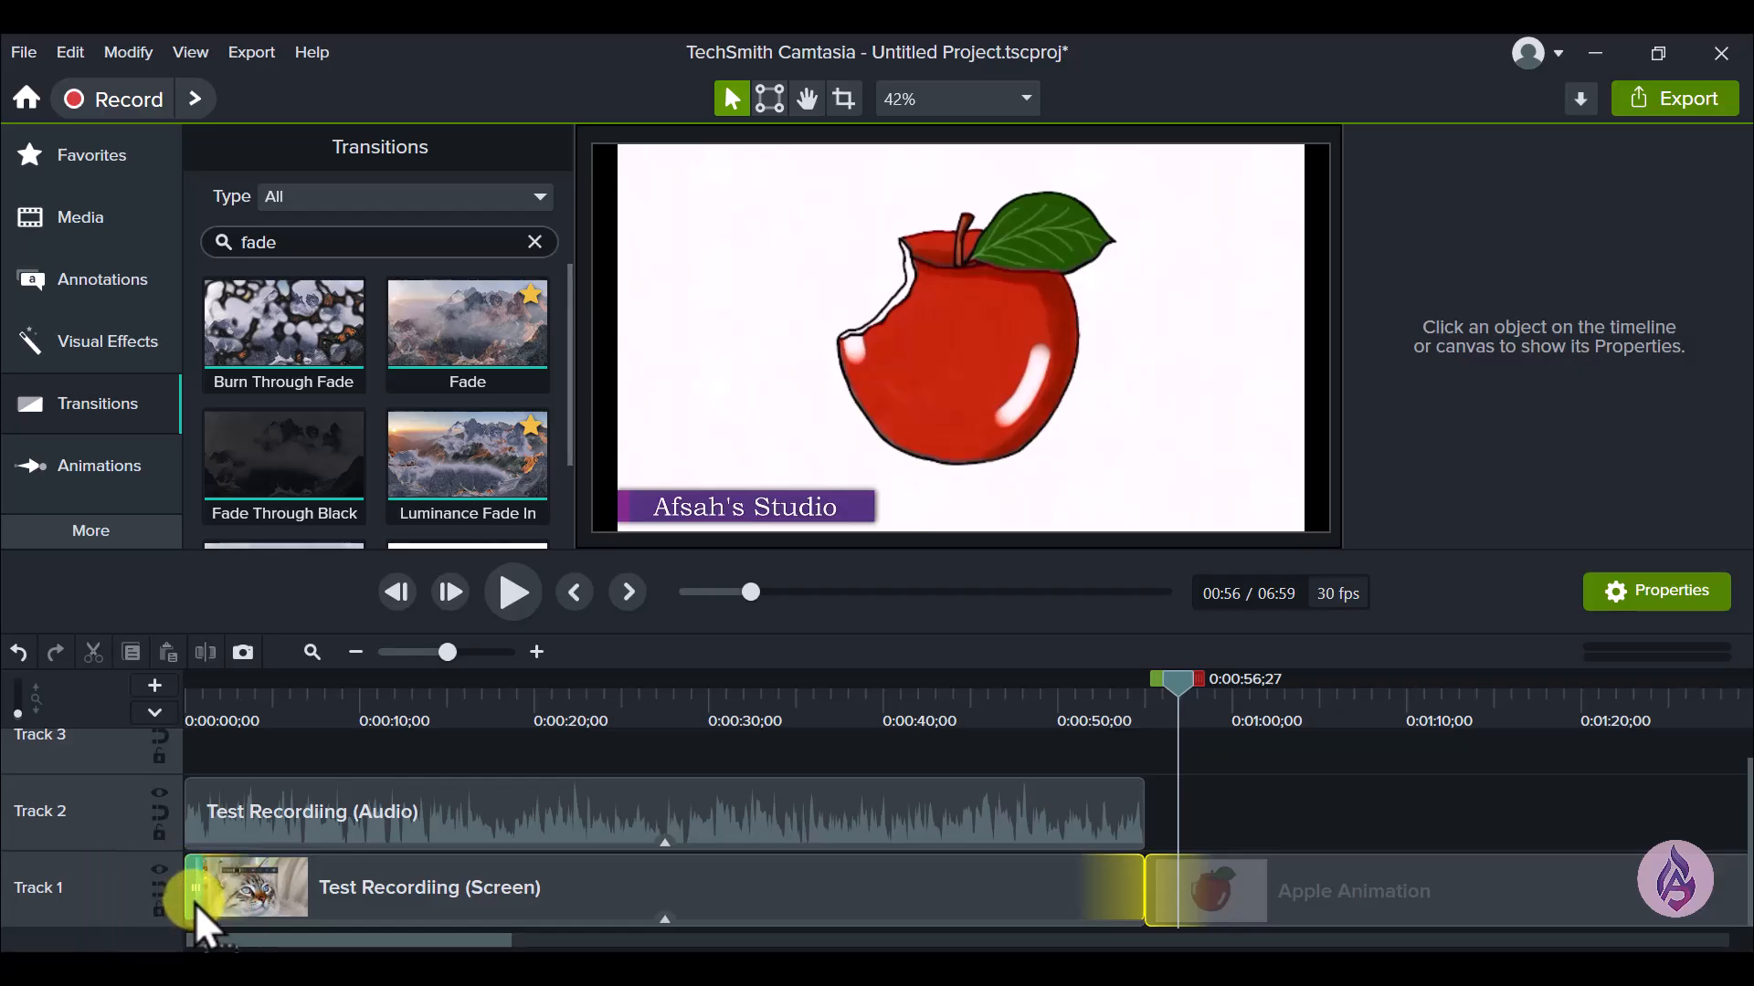
drag(320, 902, 1010, 917)
drag(1117, 885, 1116, 884)
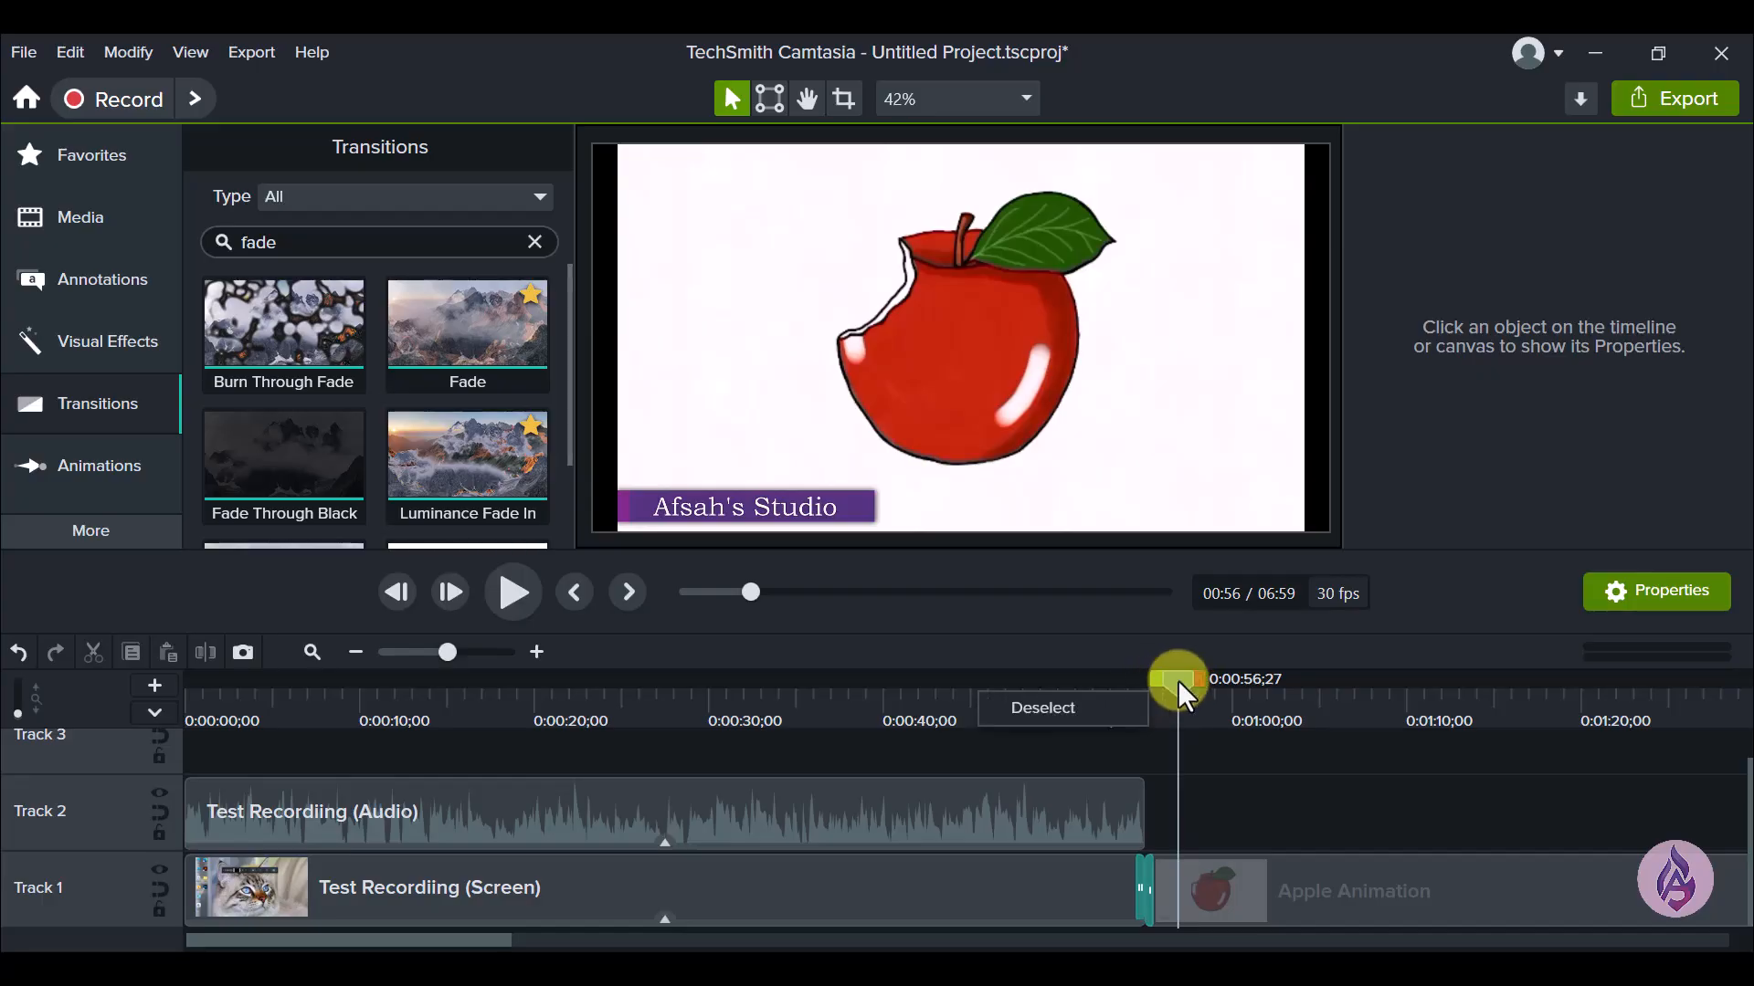
Step: Place the playhead at 0:00:54;12 and lengthen the Fade transition so it starts there
drag(1177, 679, 1115, 689)
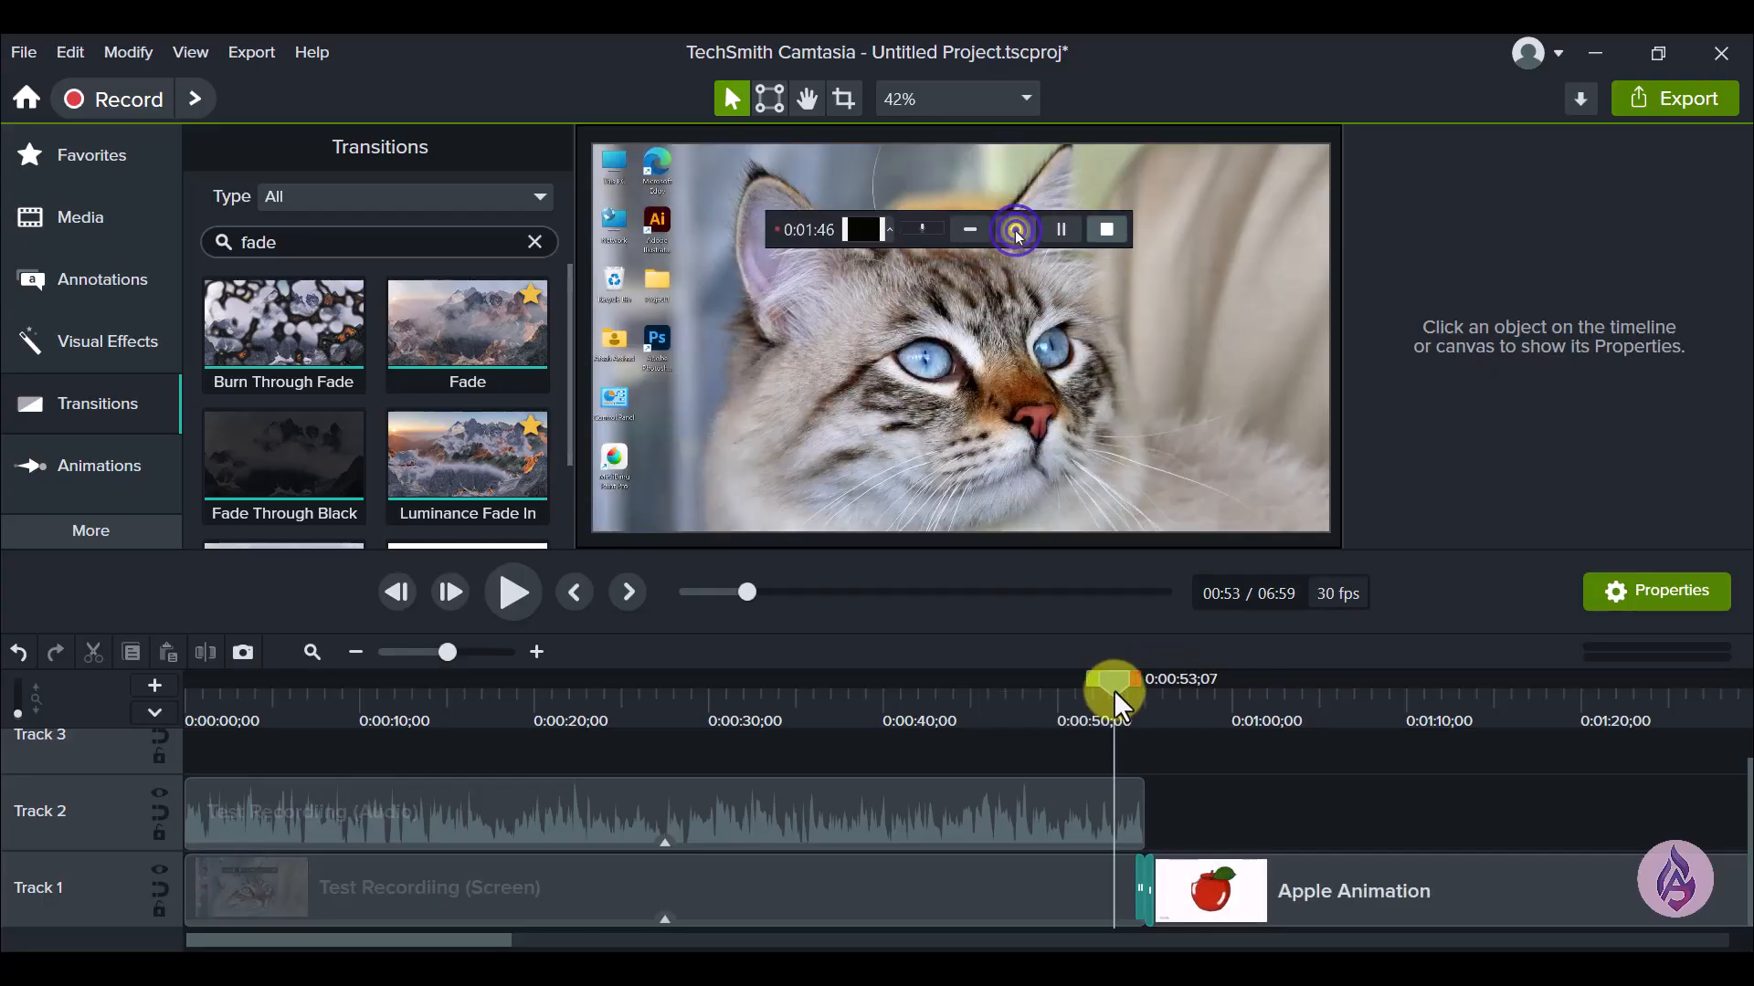
scroll(1191, 890, up, 5)
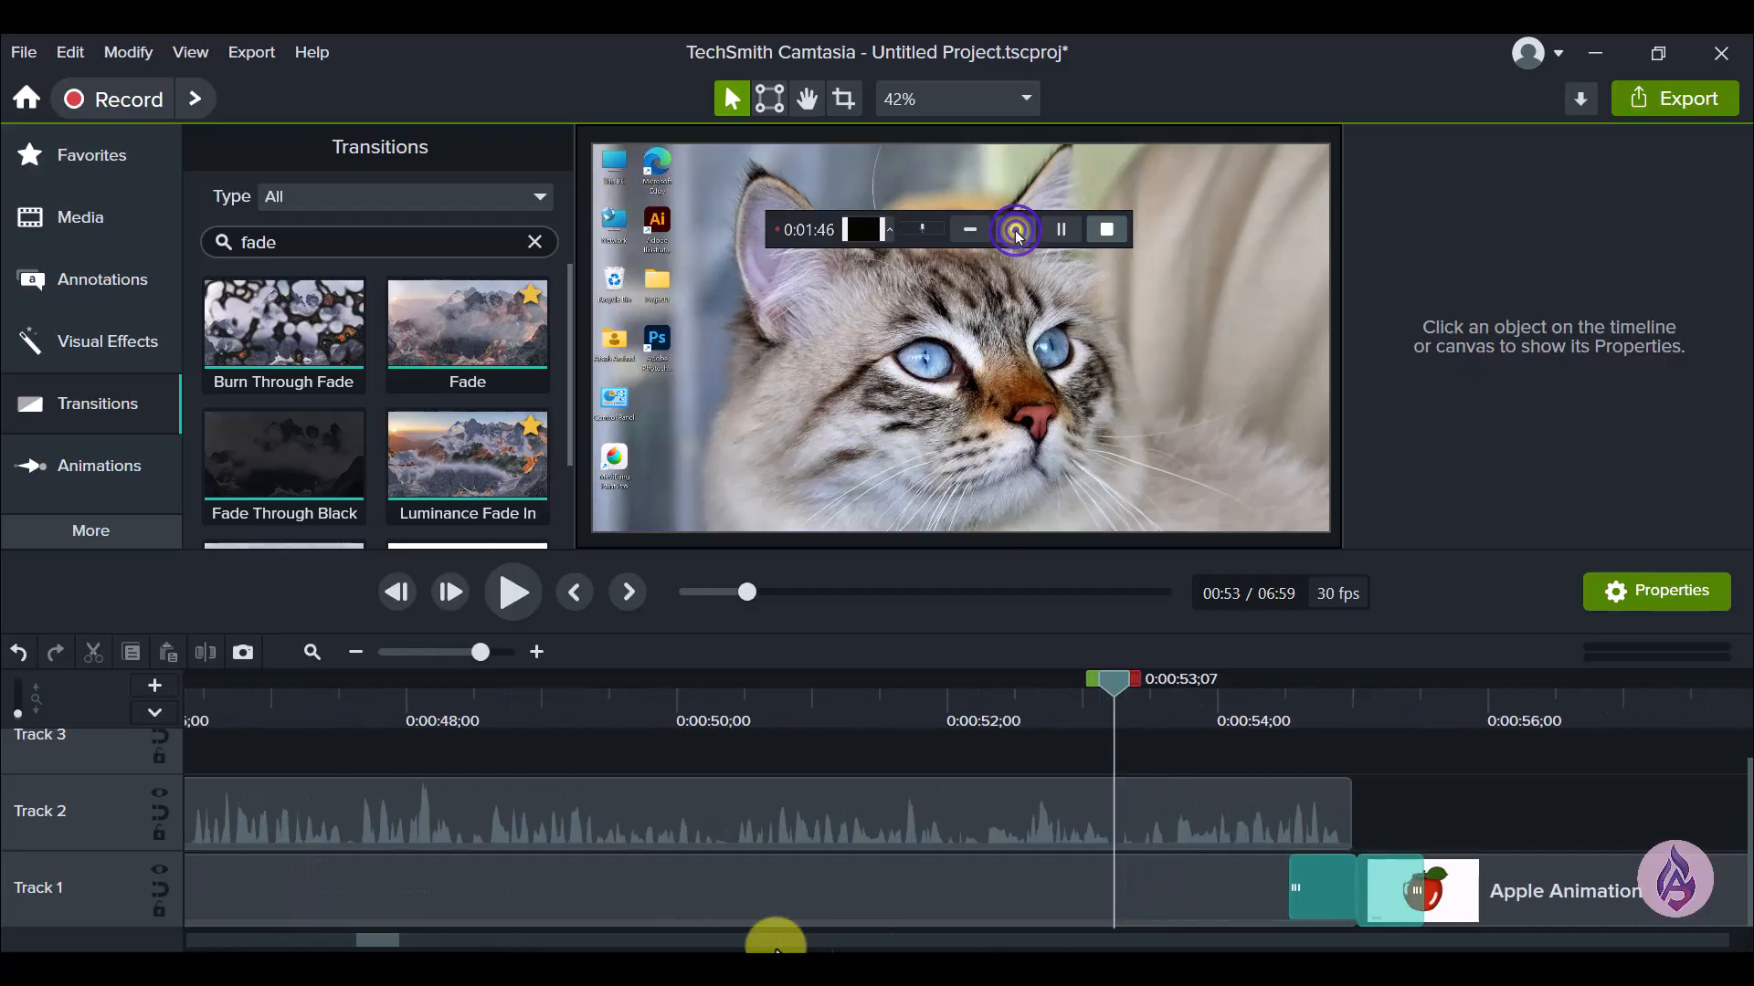
click(864, 941)
drag(331, 678, 498, 711)
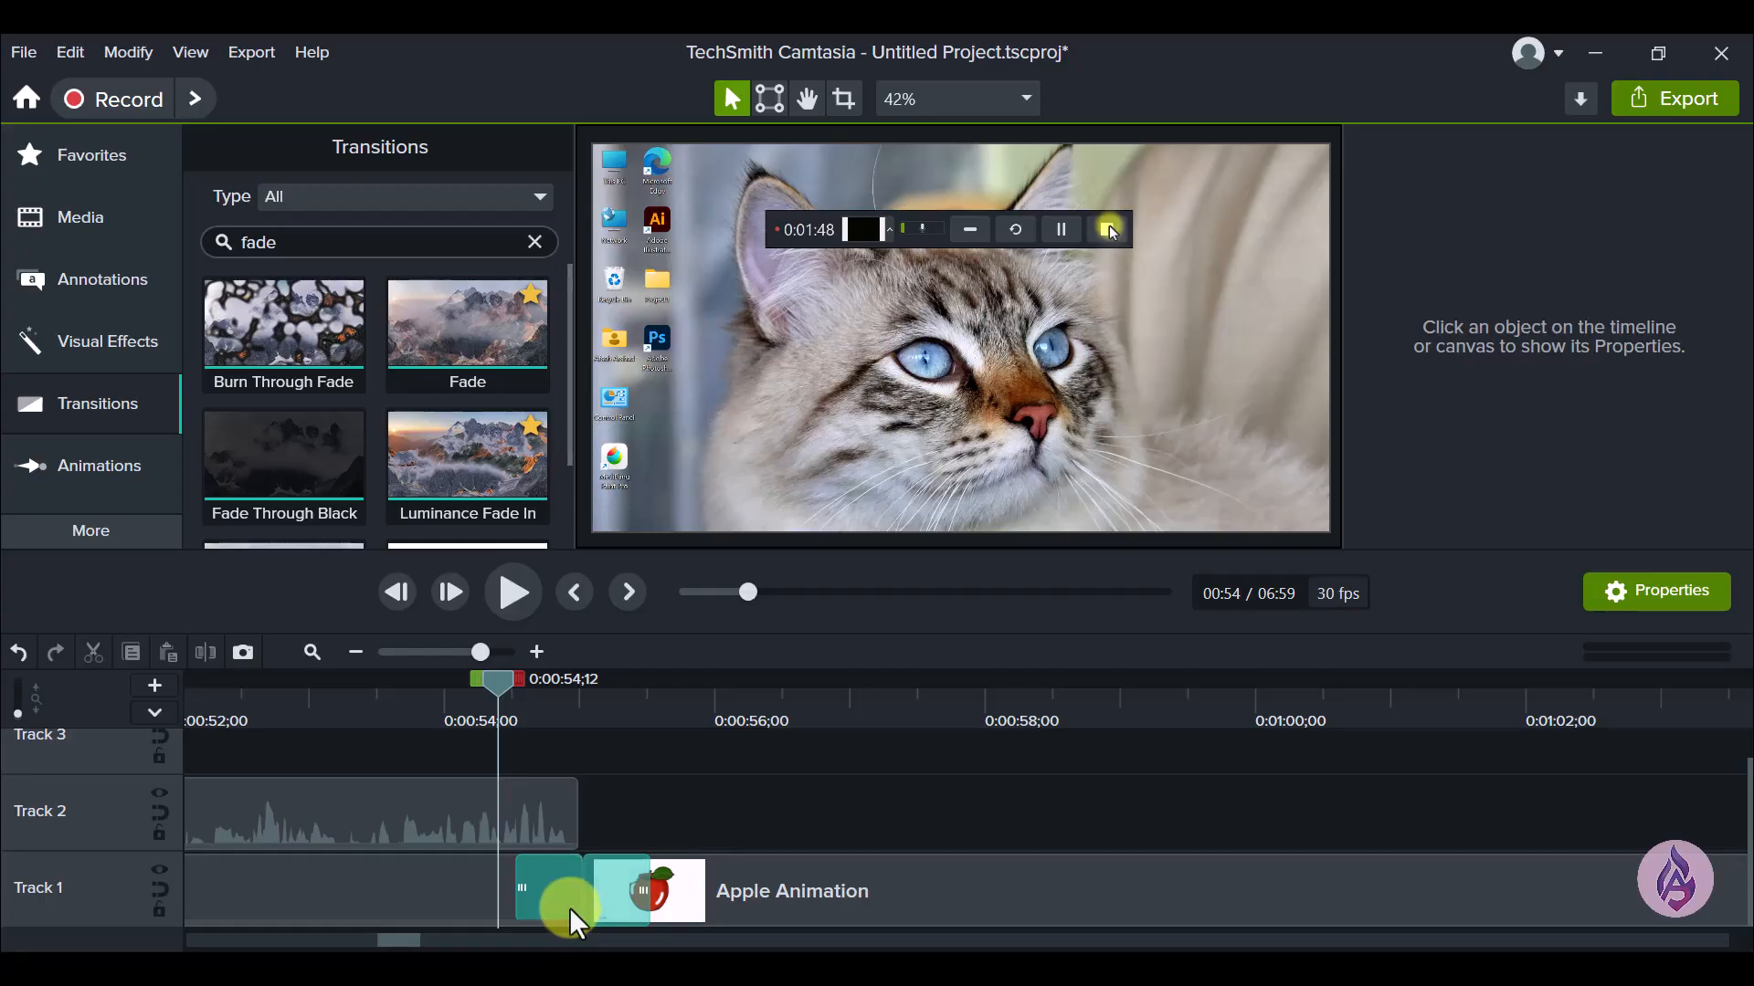
click(585, 900)
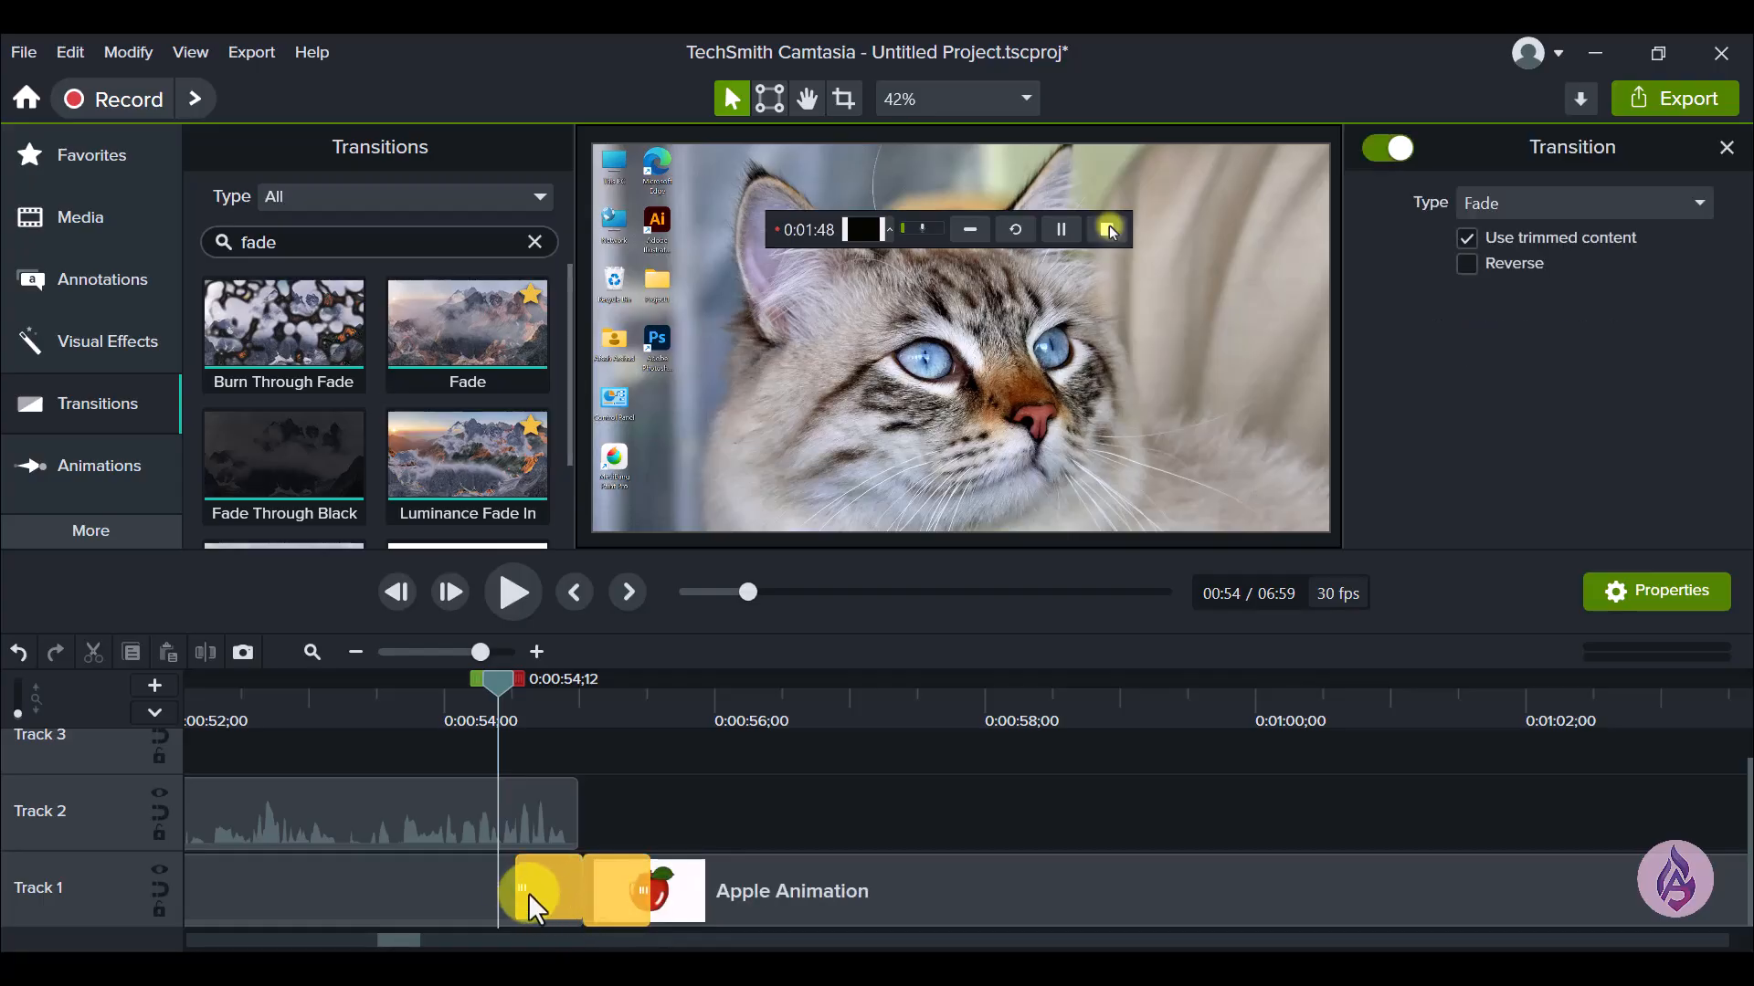
mouse_move(511, 895)
mouse_down()
mouse_move(451, 885)
mouse_move(494, 899)
mouse_up()
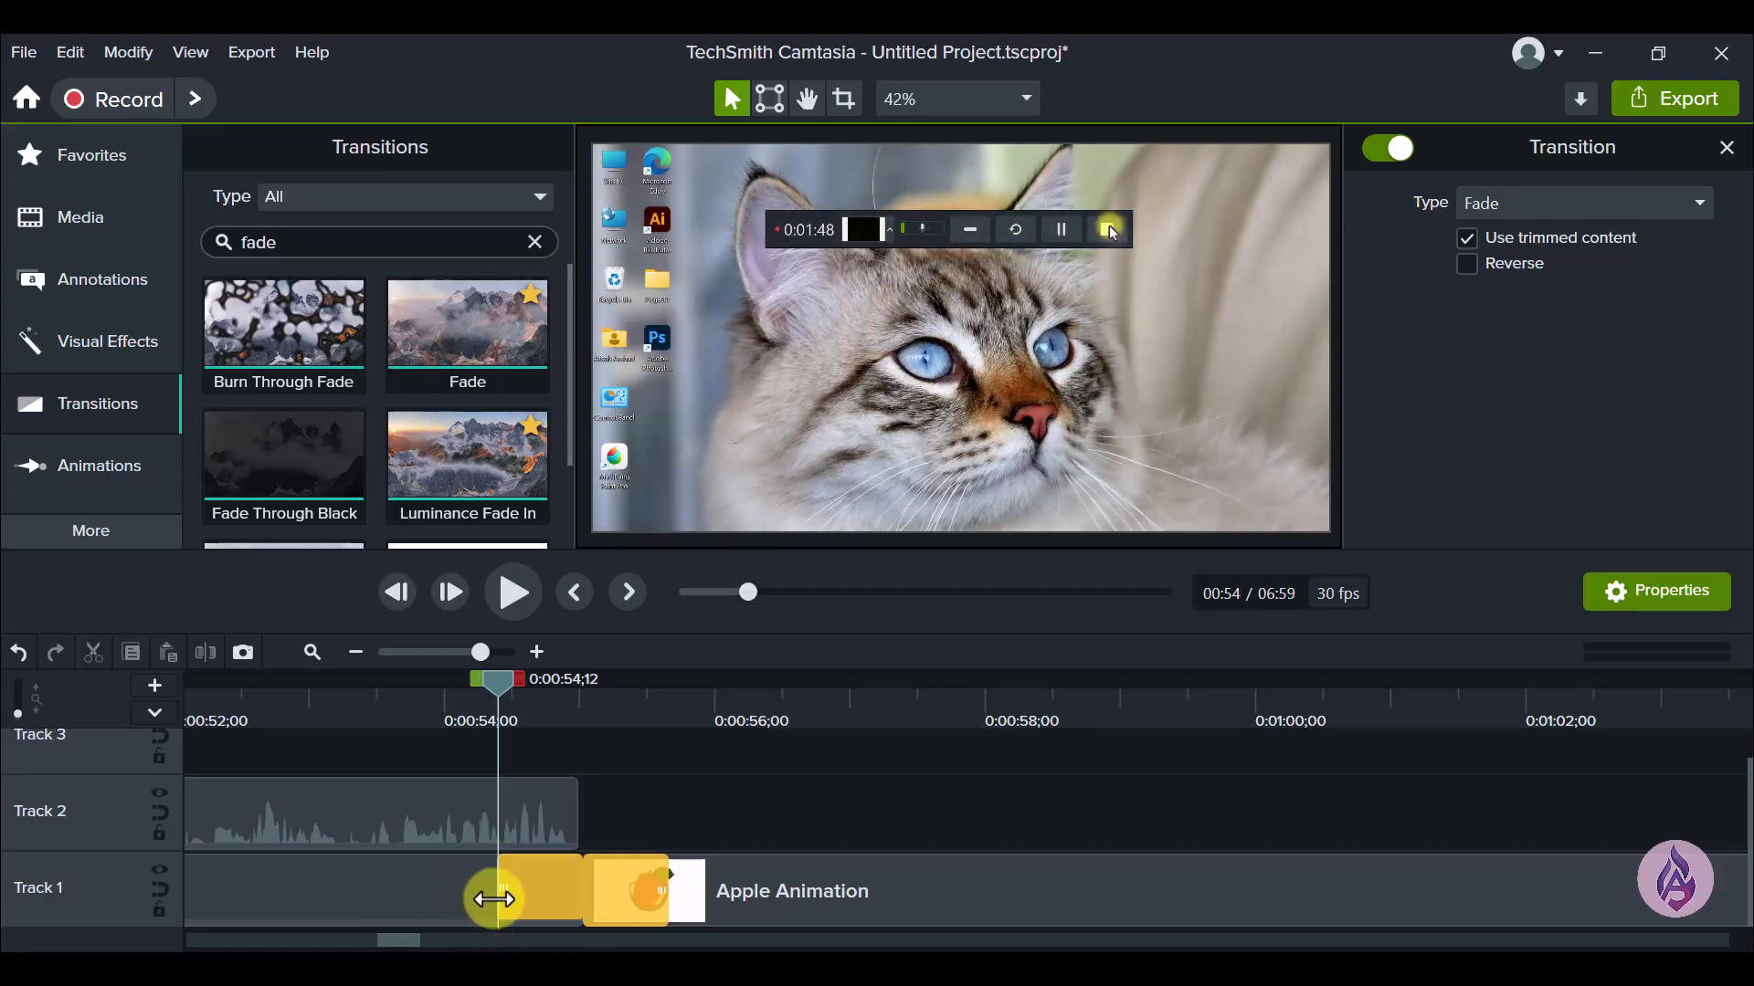
click(594, 820)
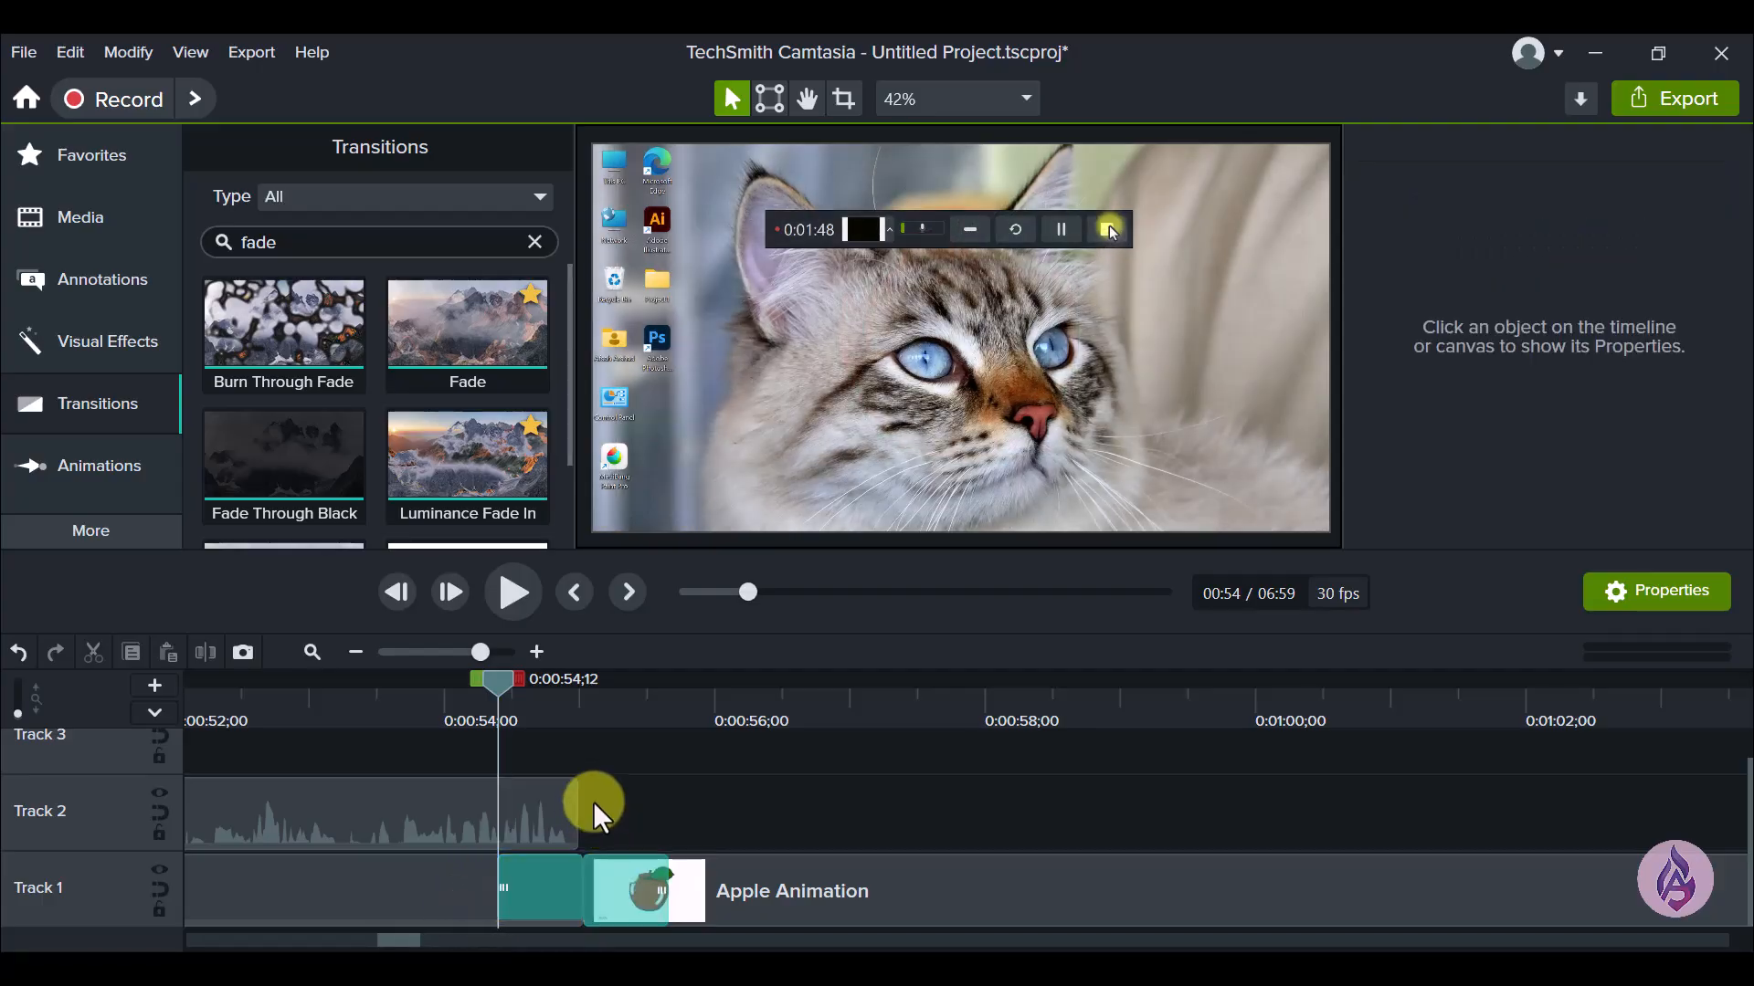
Step: Play back the Fade transition between the two clips and return the playhead to 0:00:54;12
click(513, 594)
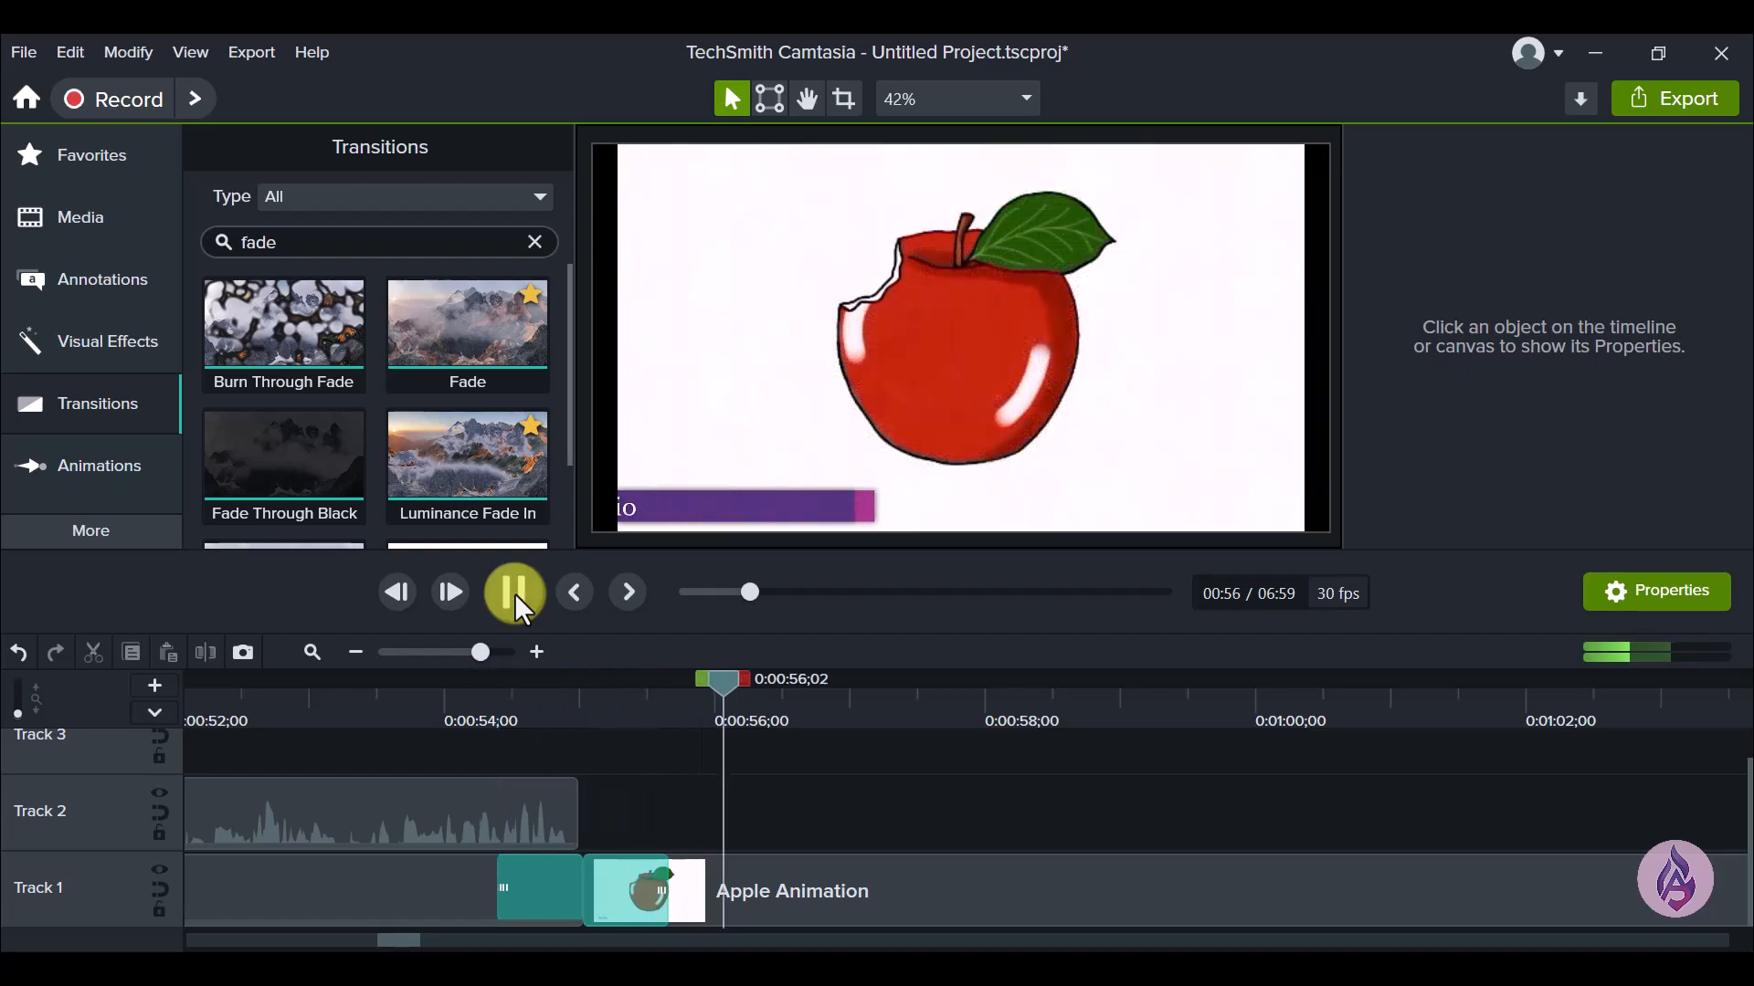
click(513, 594)
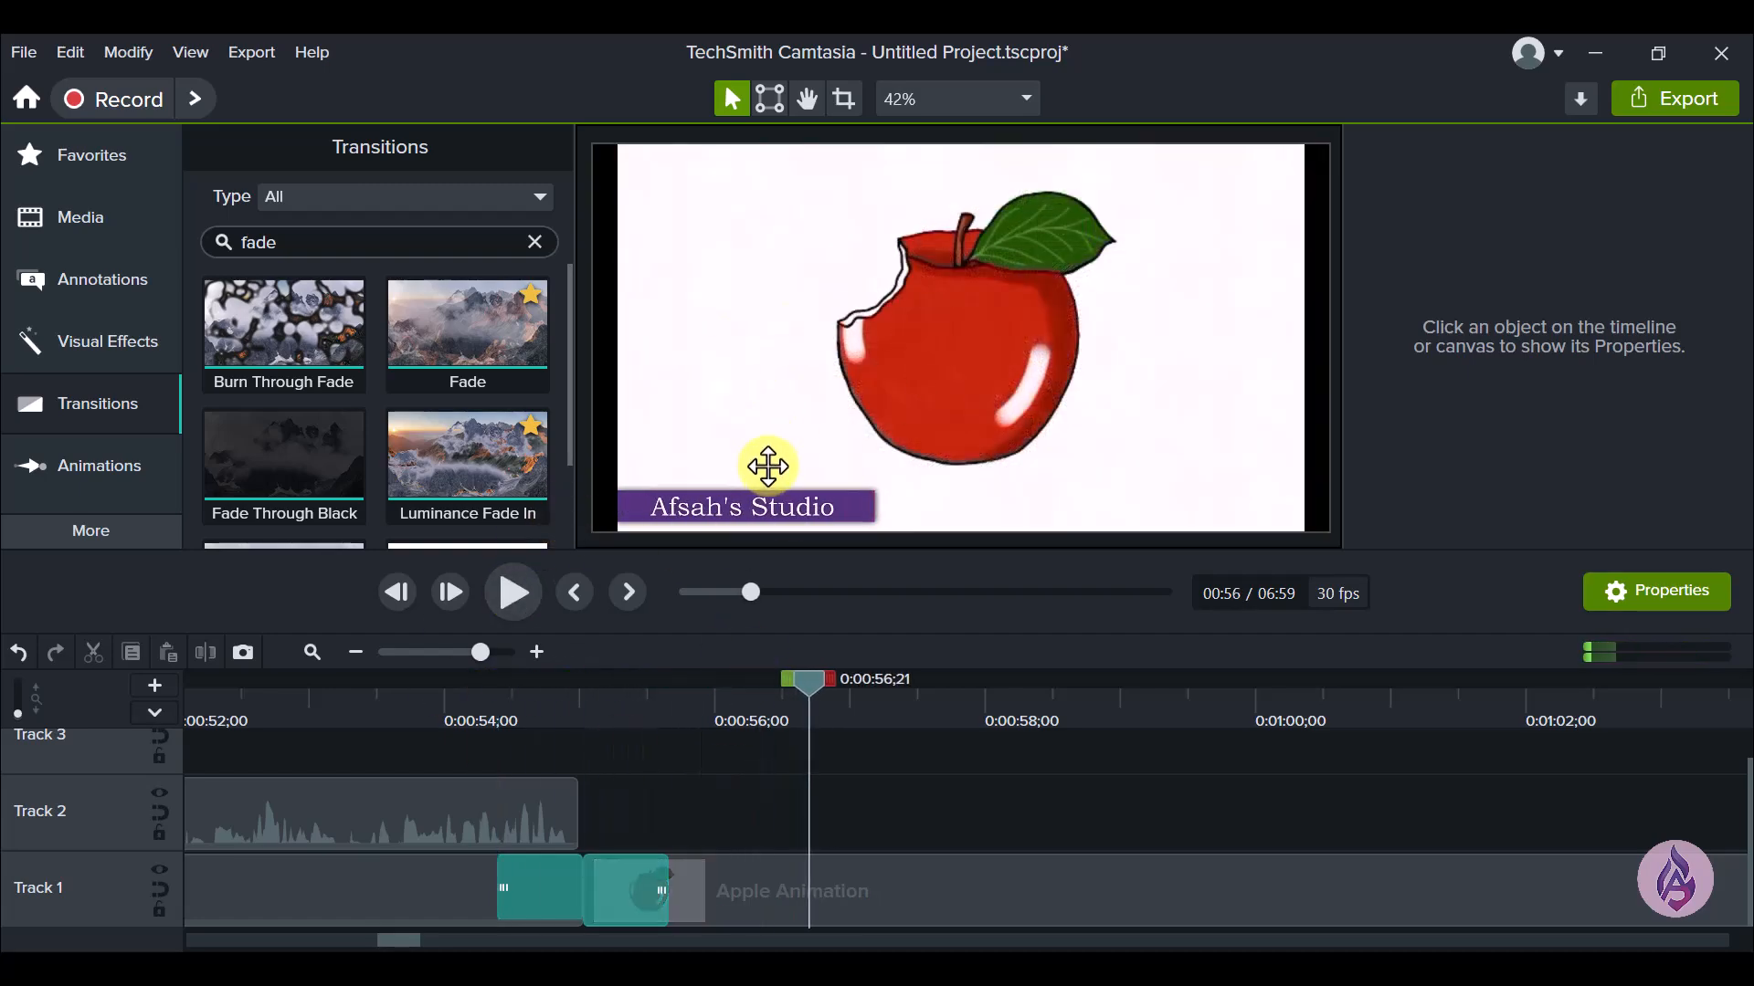
drag(813, 687, 501, 731)
Step: Change the transition between the two clips to the 3D type Card Flip and play it back
click(573, 894)
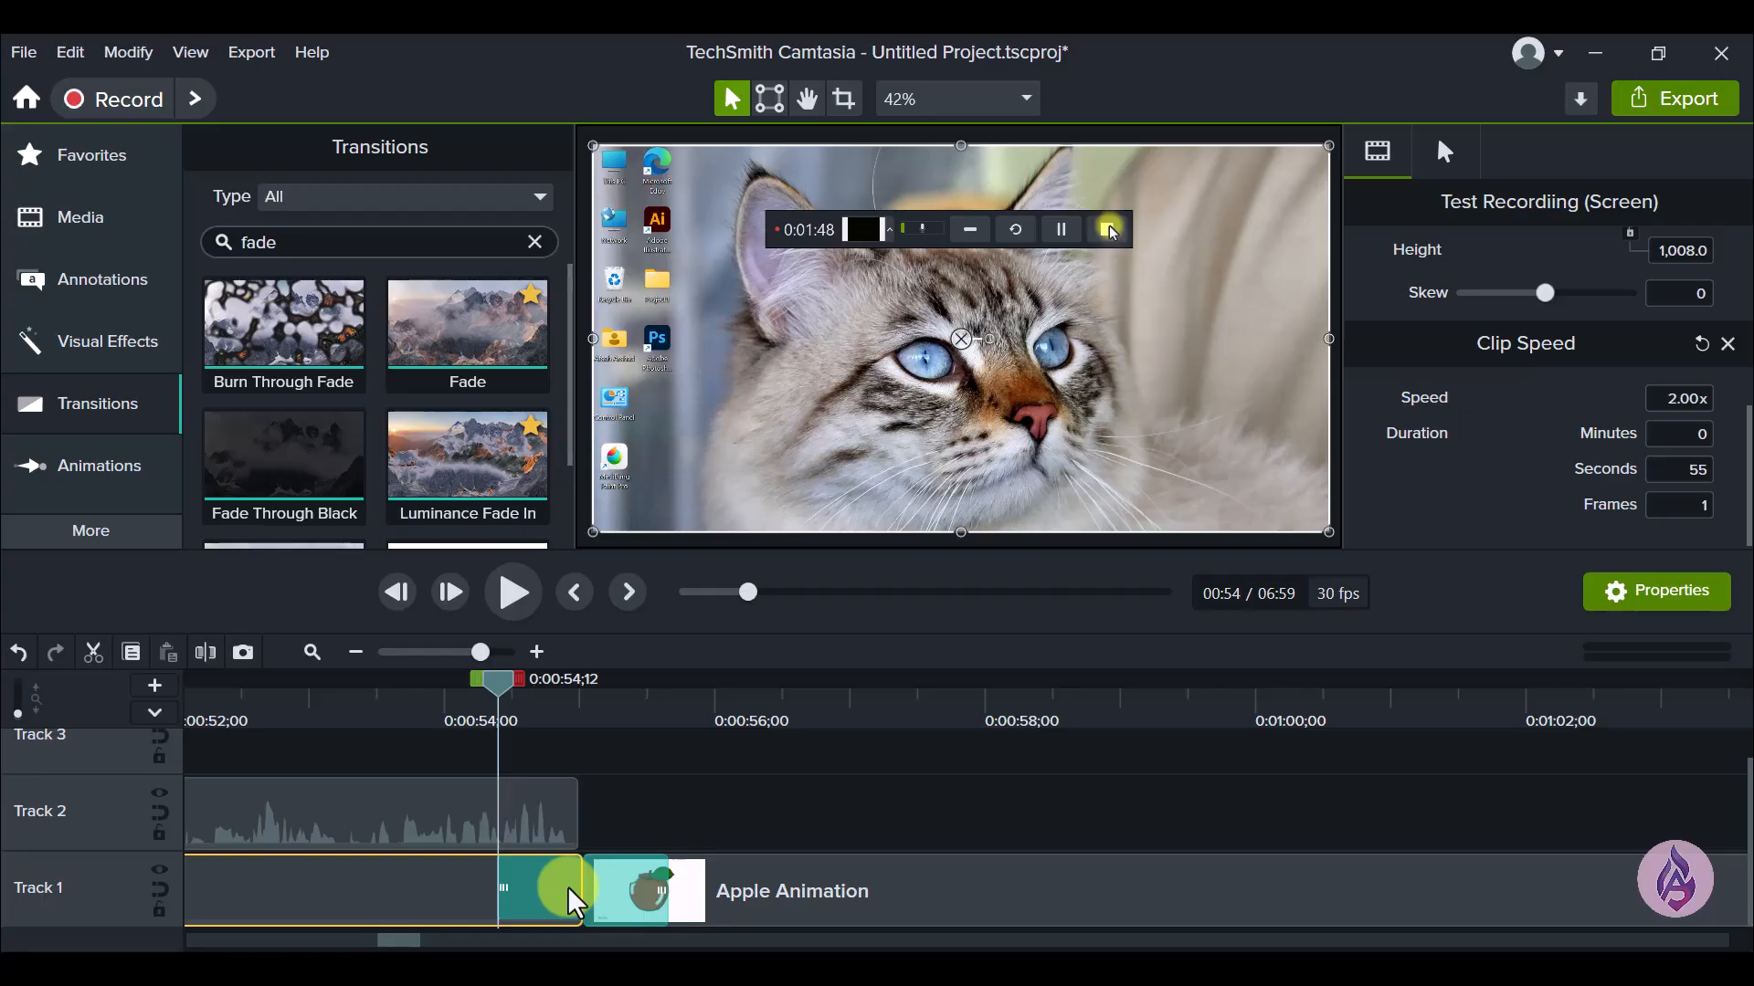
click(572, 900)
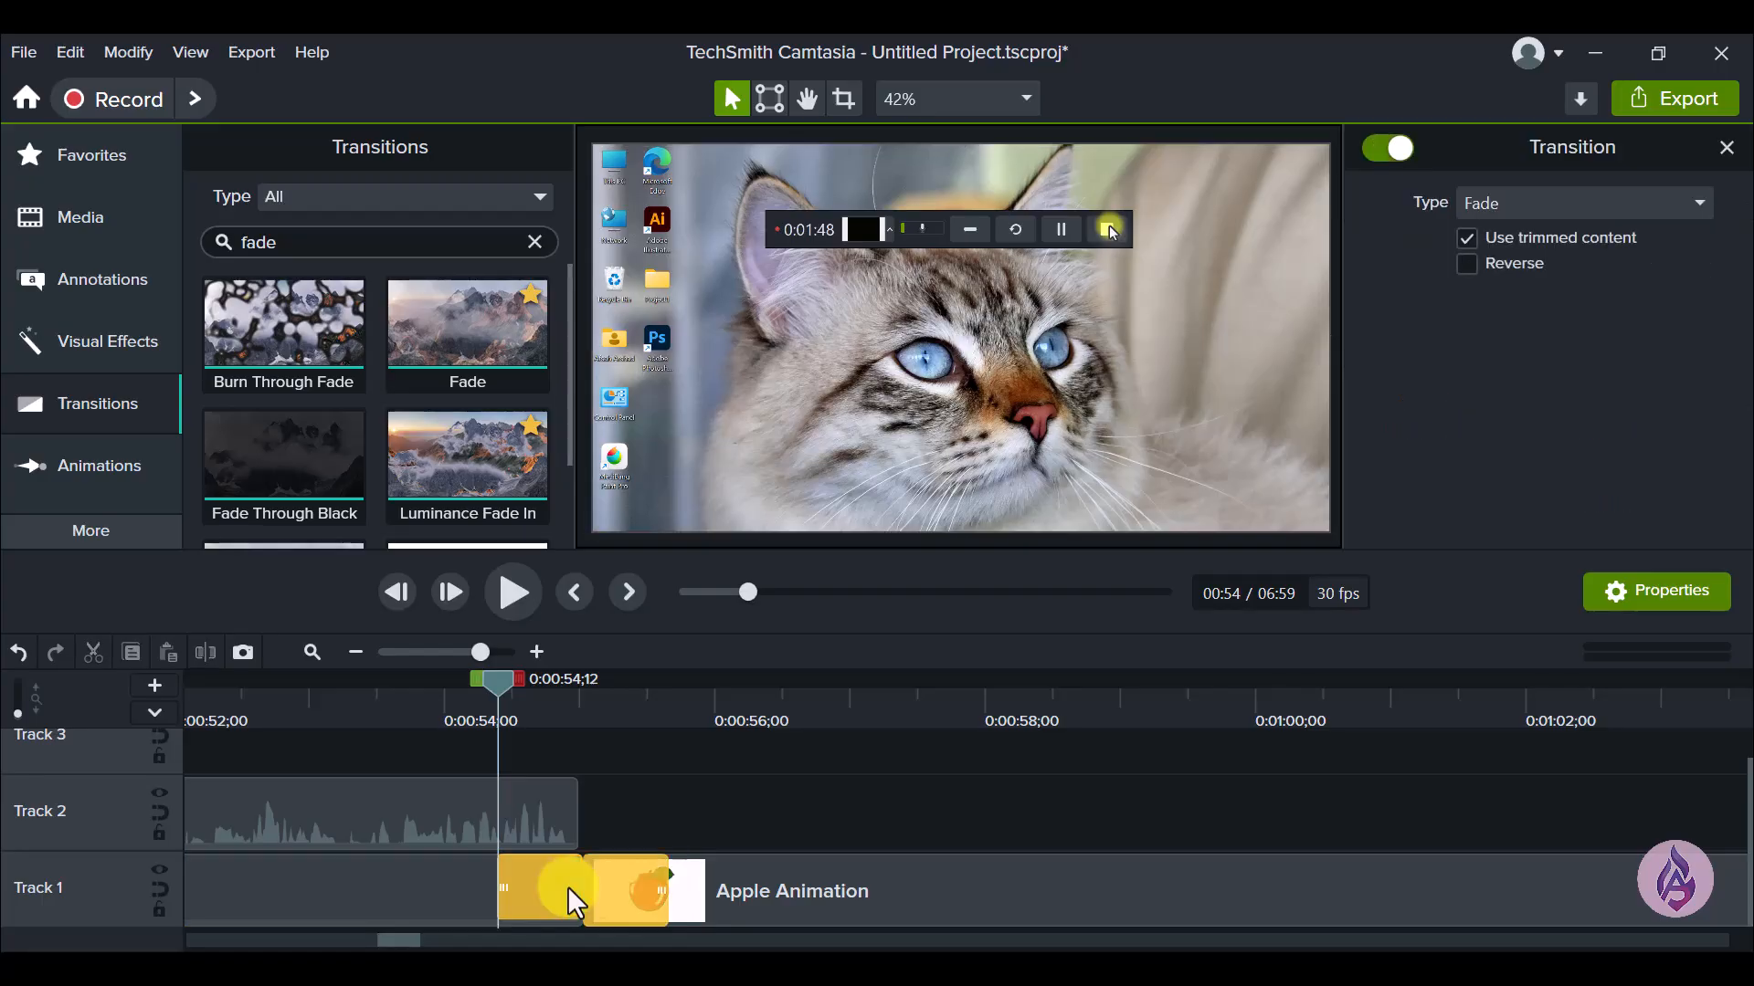
click(1499, 200)
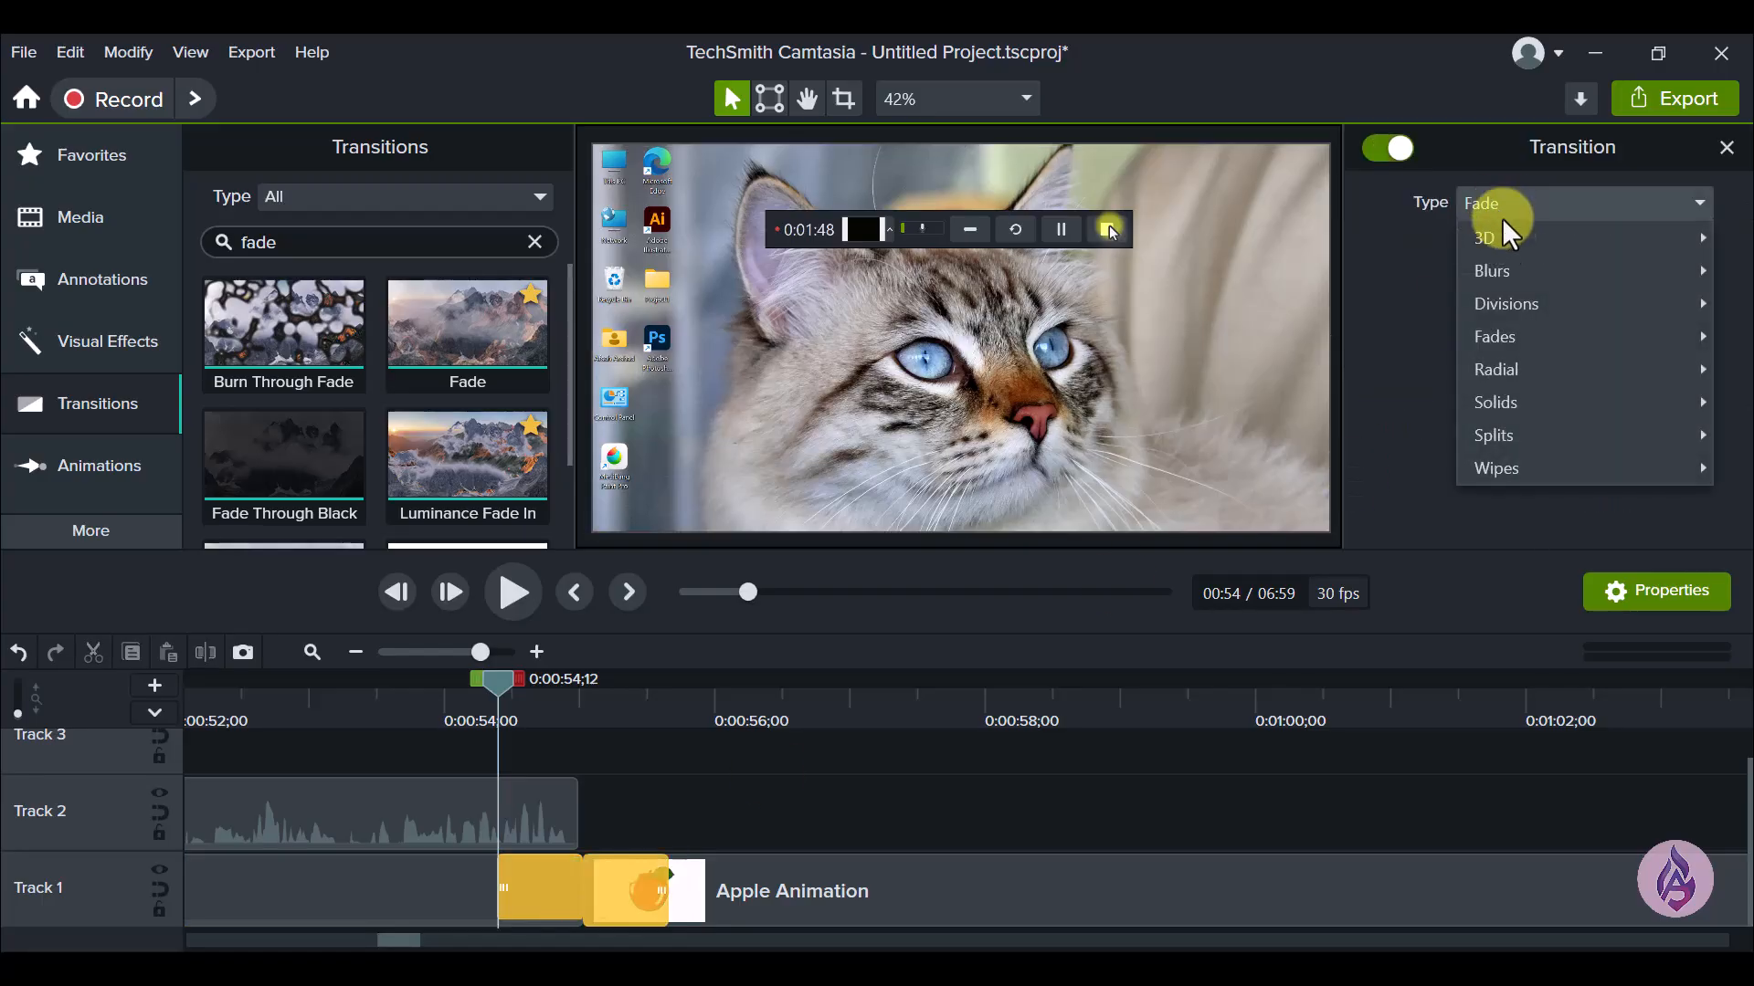
mouse_move(1505, 272)
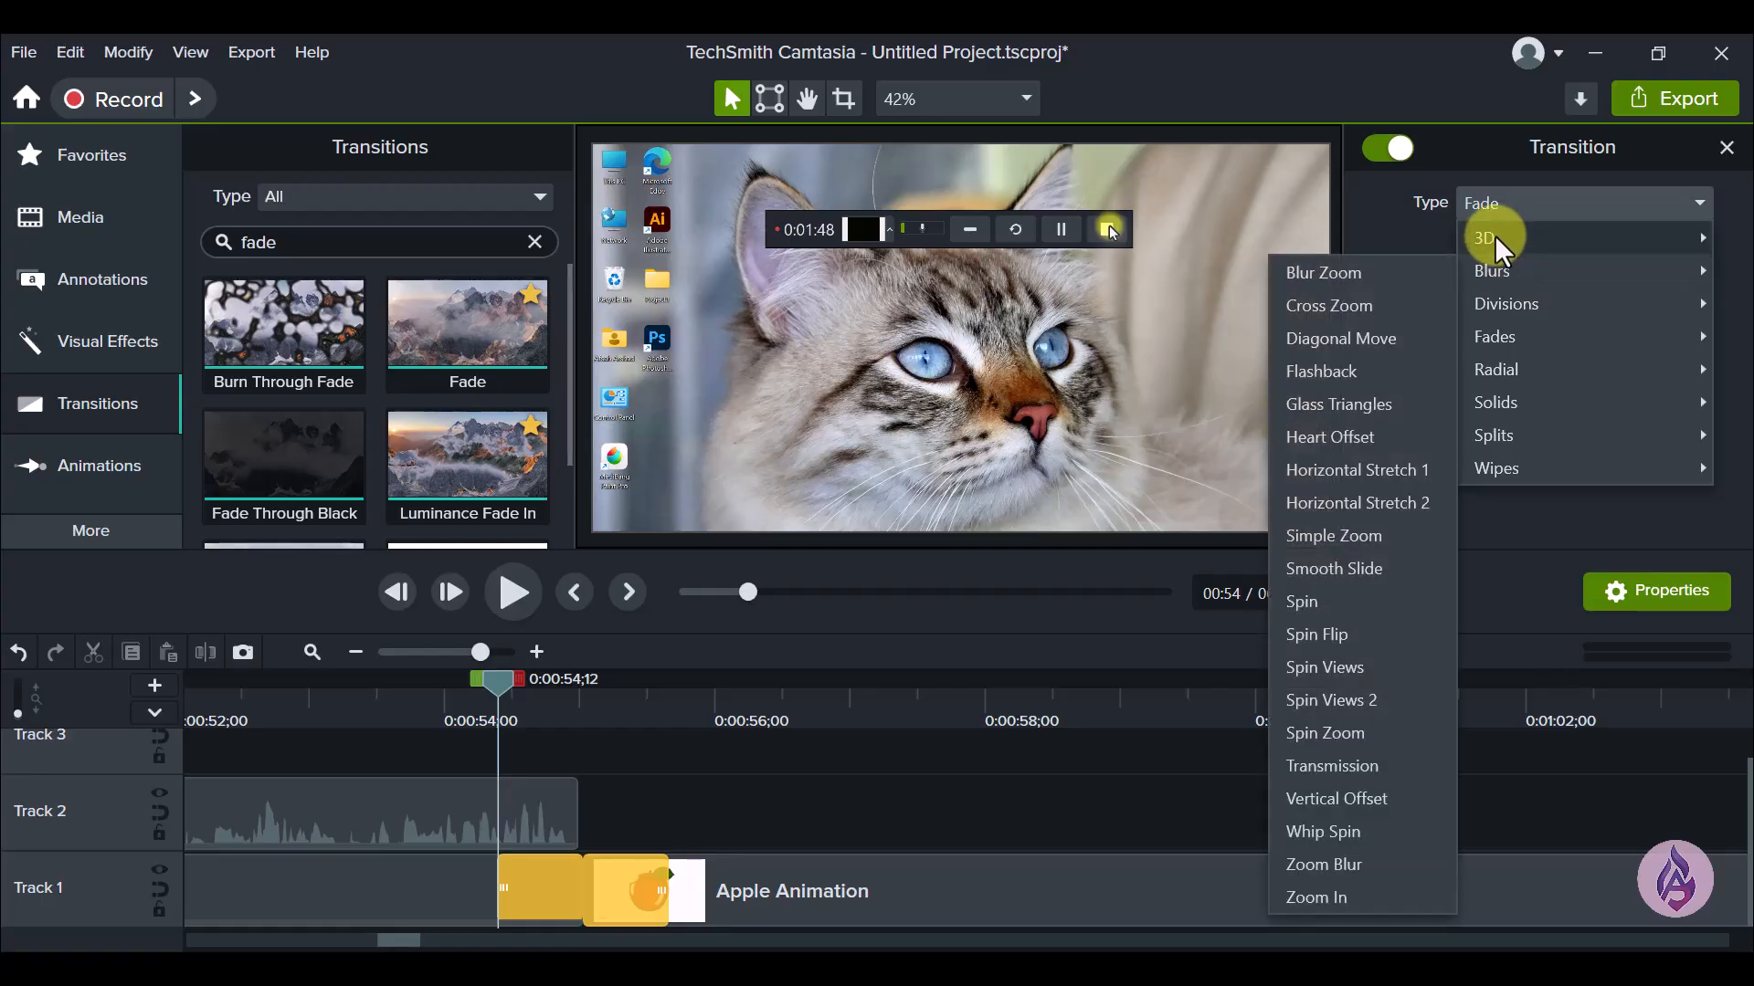
mouse_move(1494, 233)
click(1377, 240)
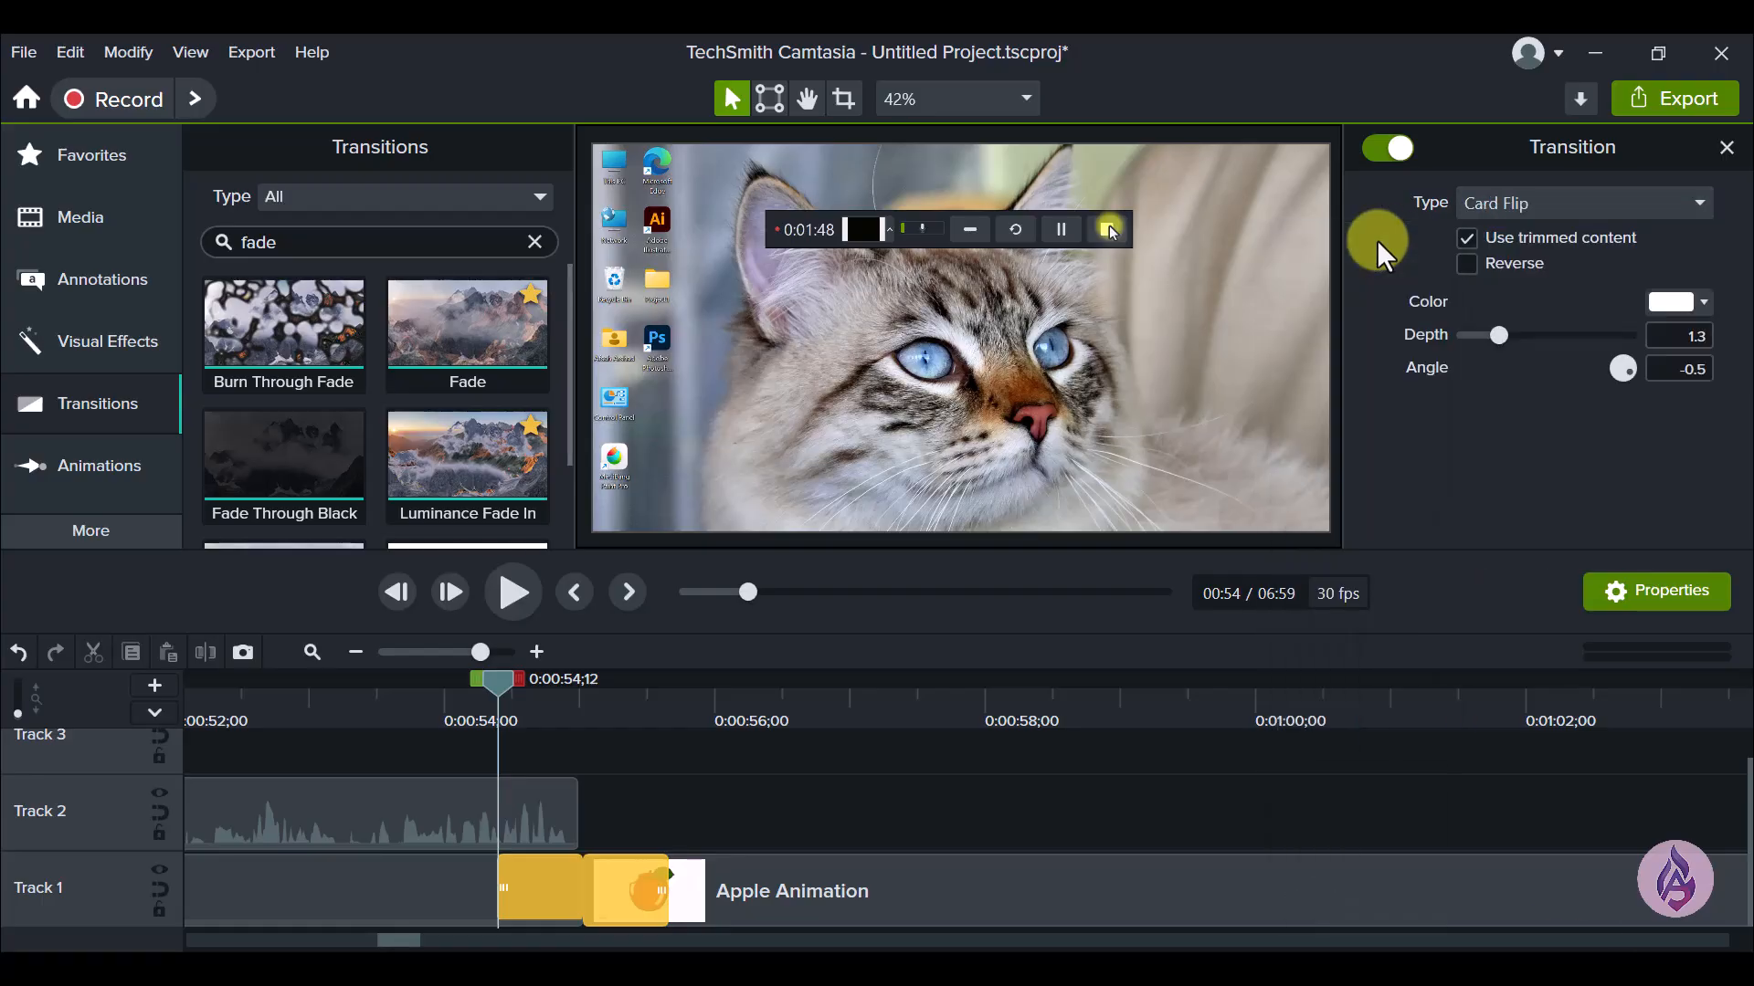
click(509, 598)
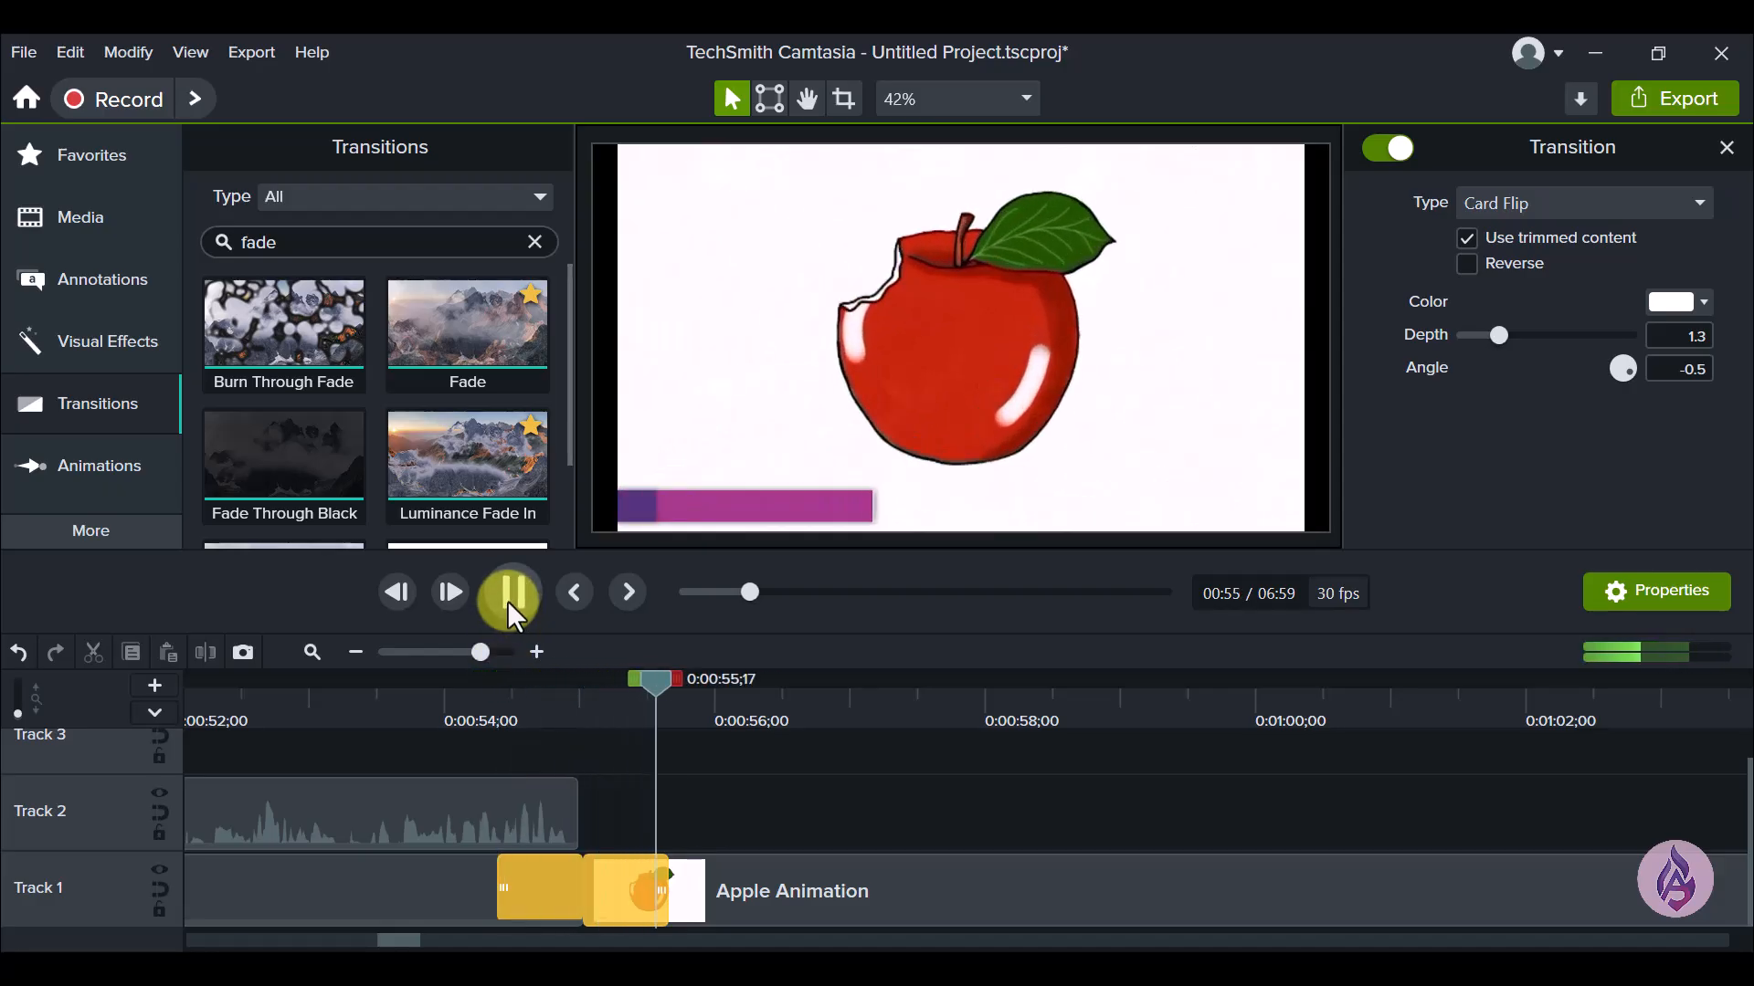
click(510, 603)
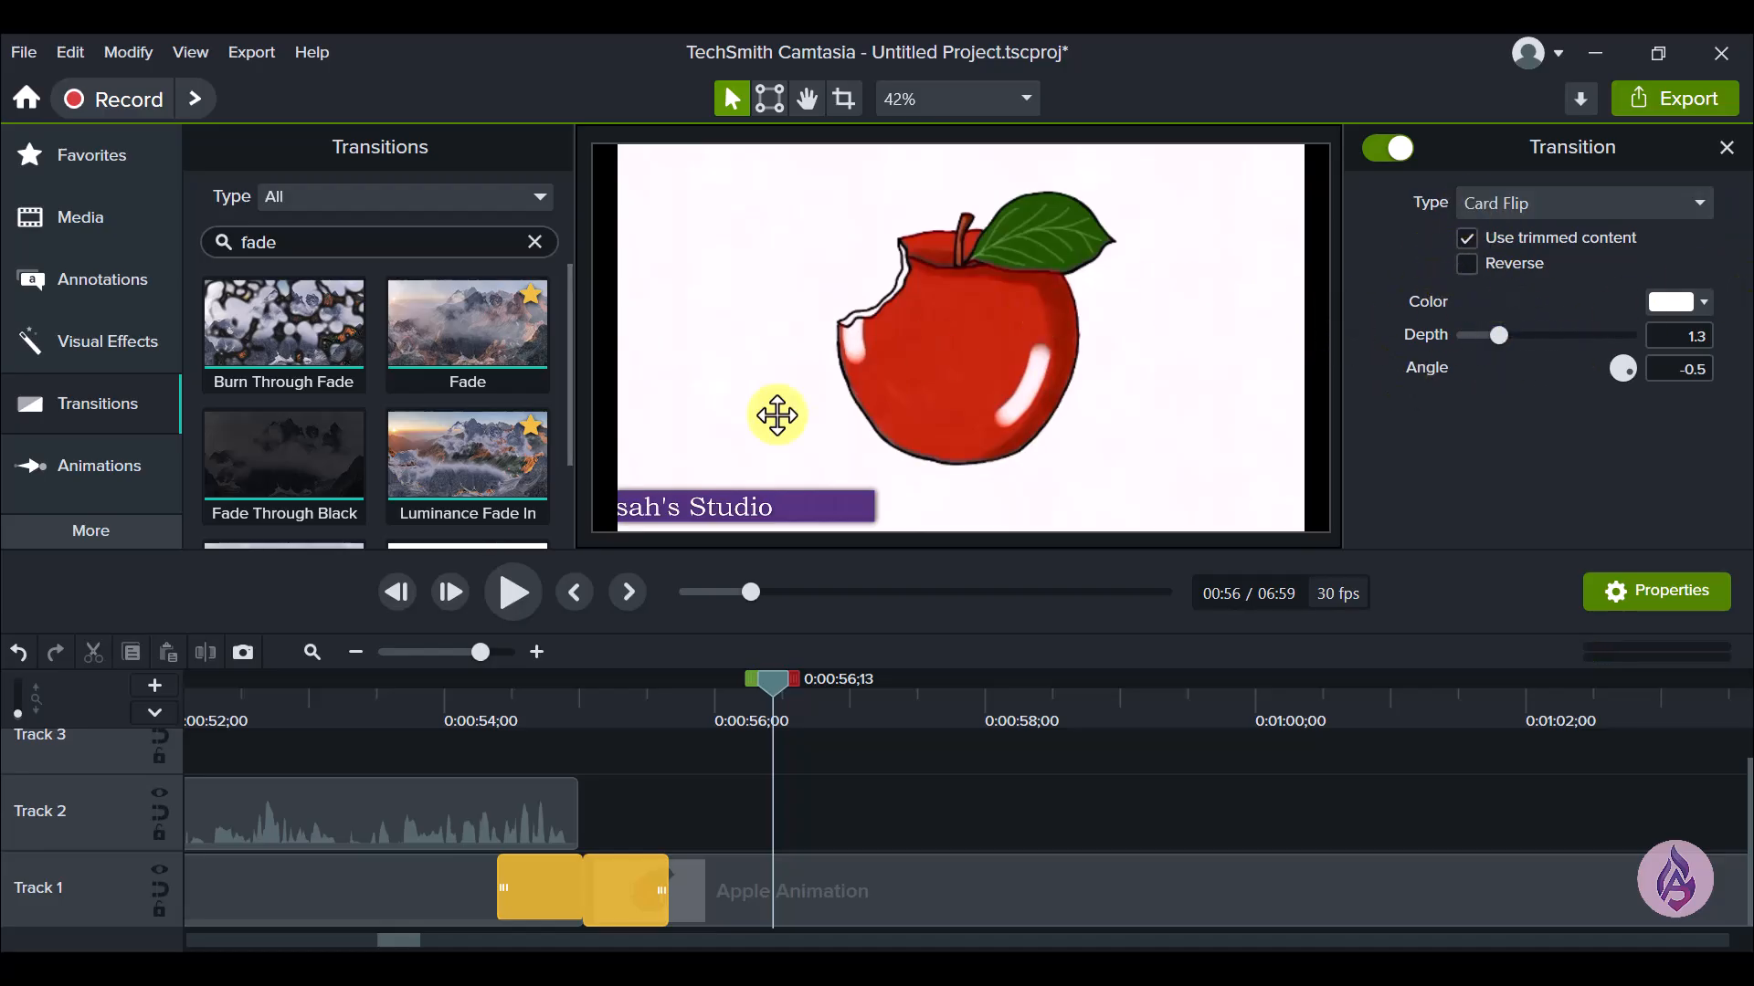
Step: Place the playhead at 0:00:55;11 within the transition and set the Card Flip color to the dark Default swatch
drag(769, 680, 624, 700)
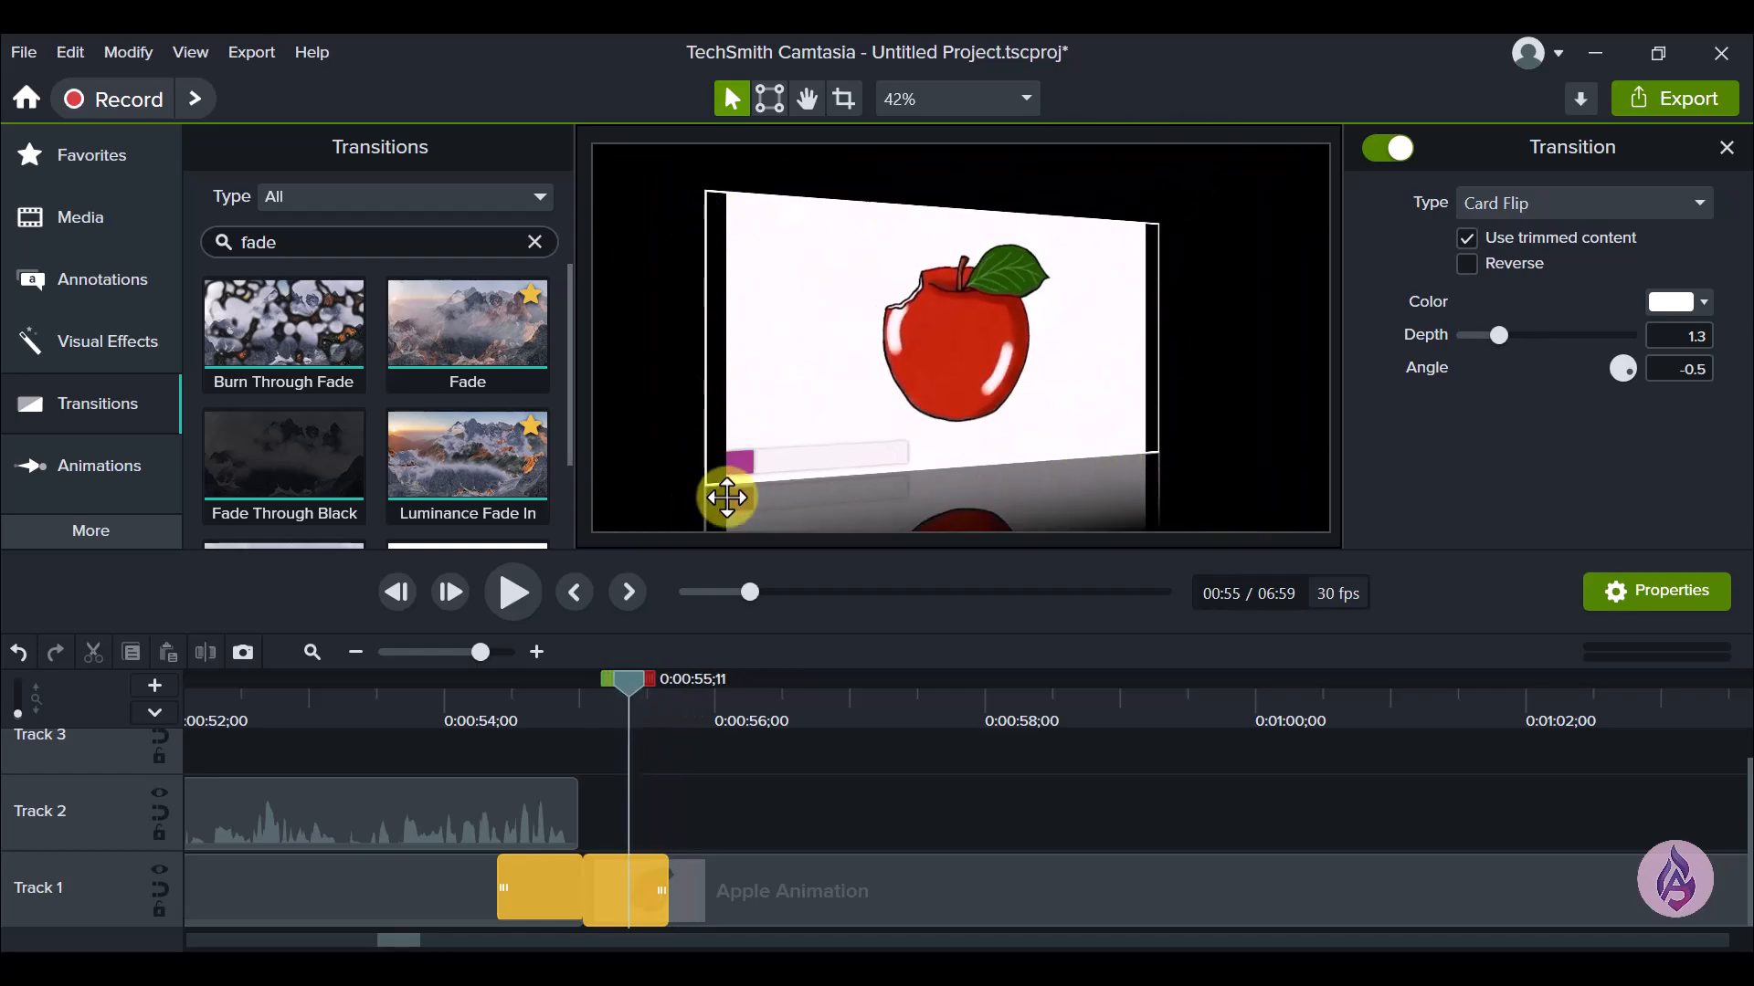
click(1704, 289)
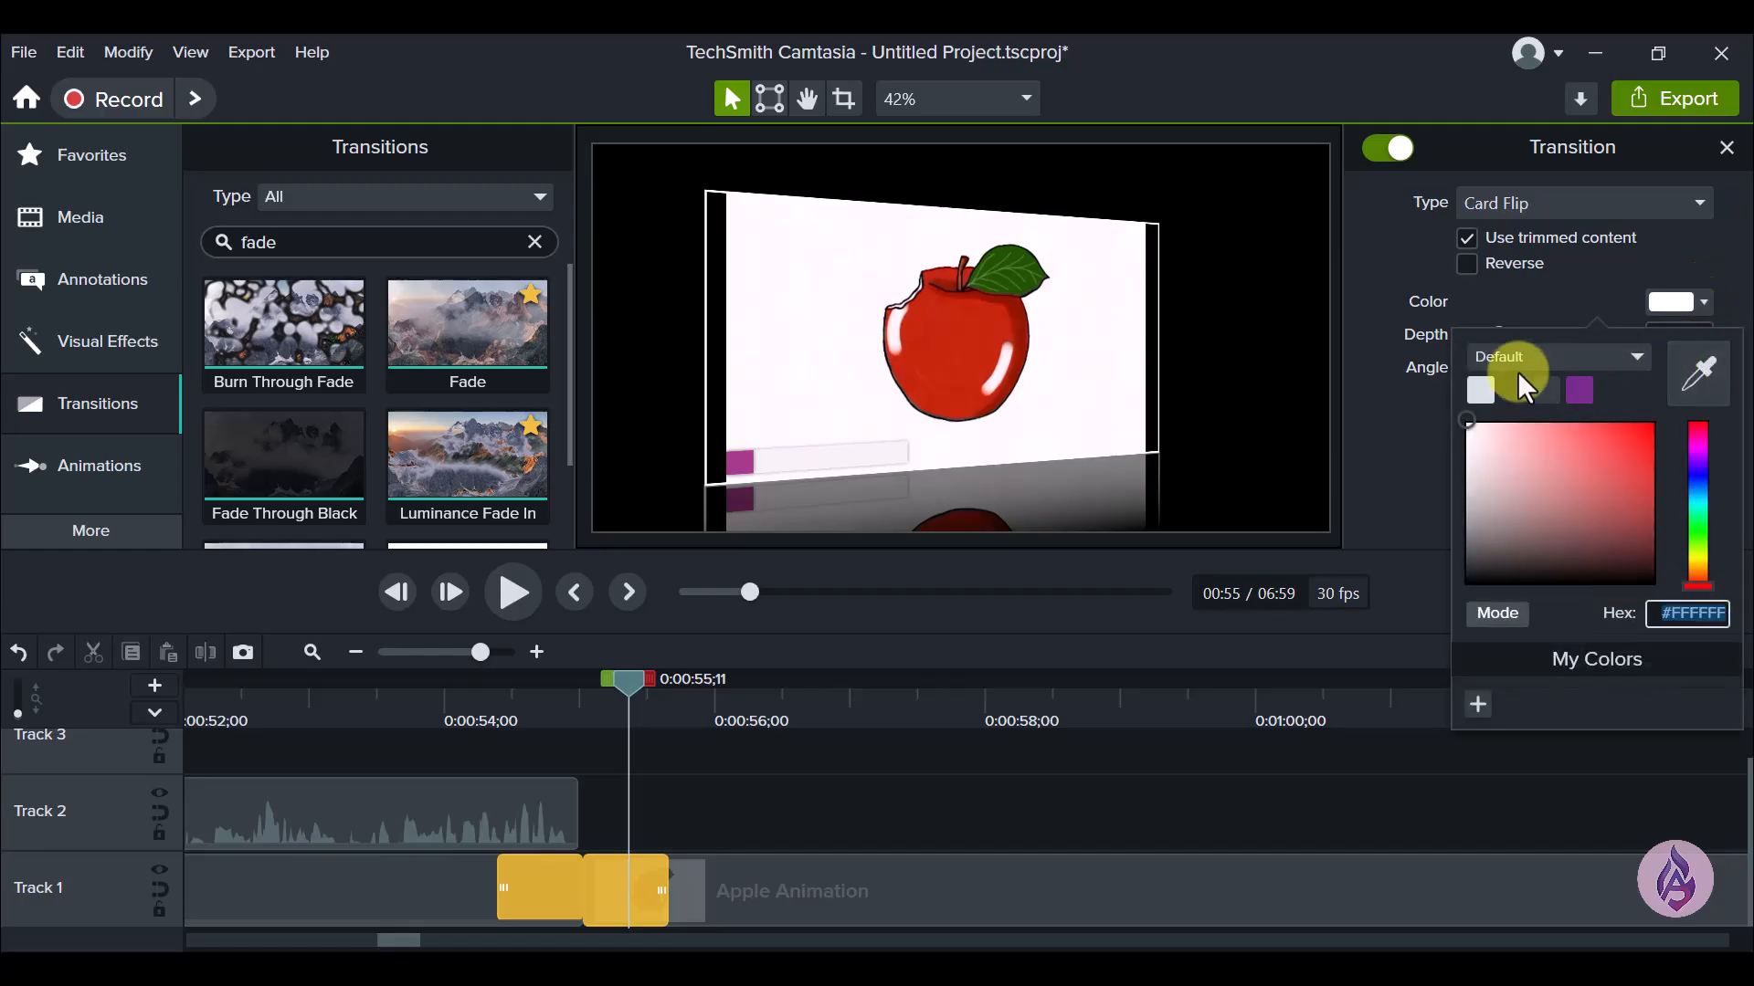
click(1516, 378)
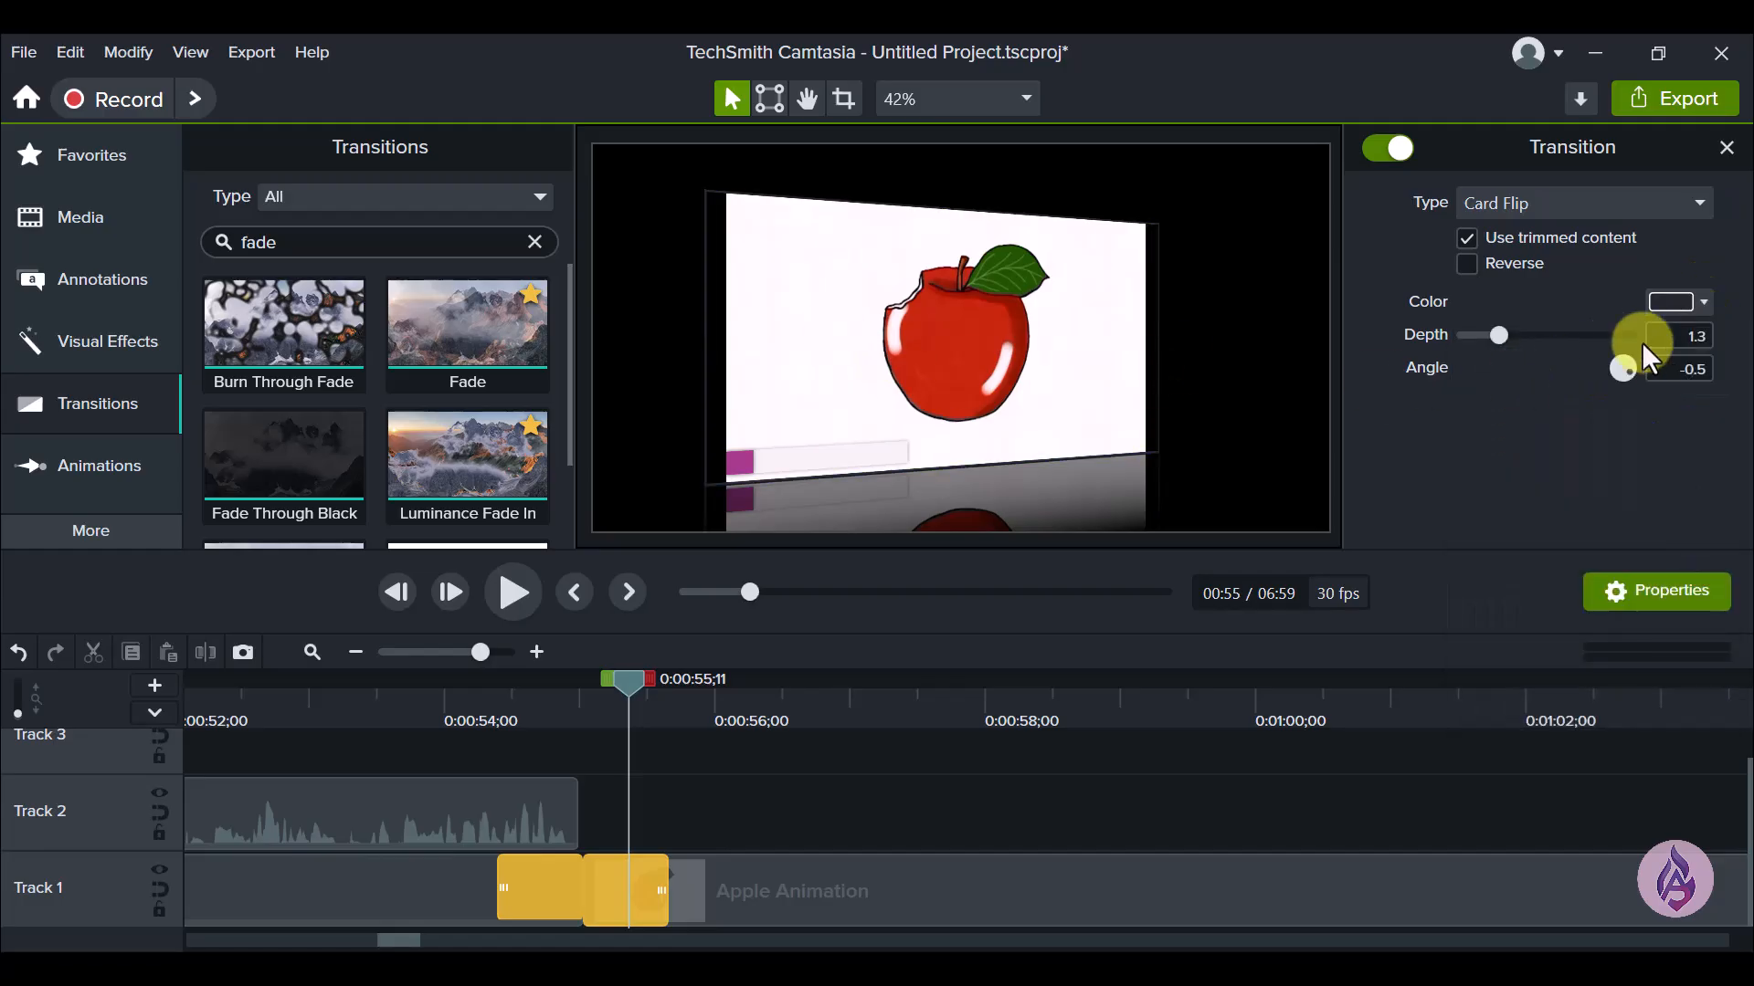
Step: Set the Card Flip transition's color to magenta #CD0F8C and its angle to 2.1
click(1696, 307)
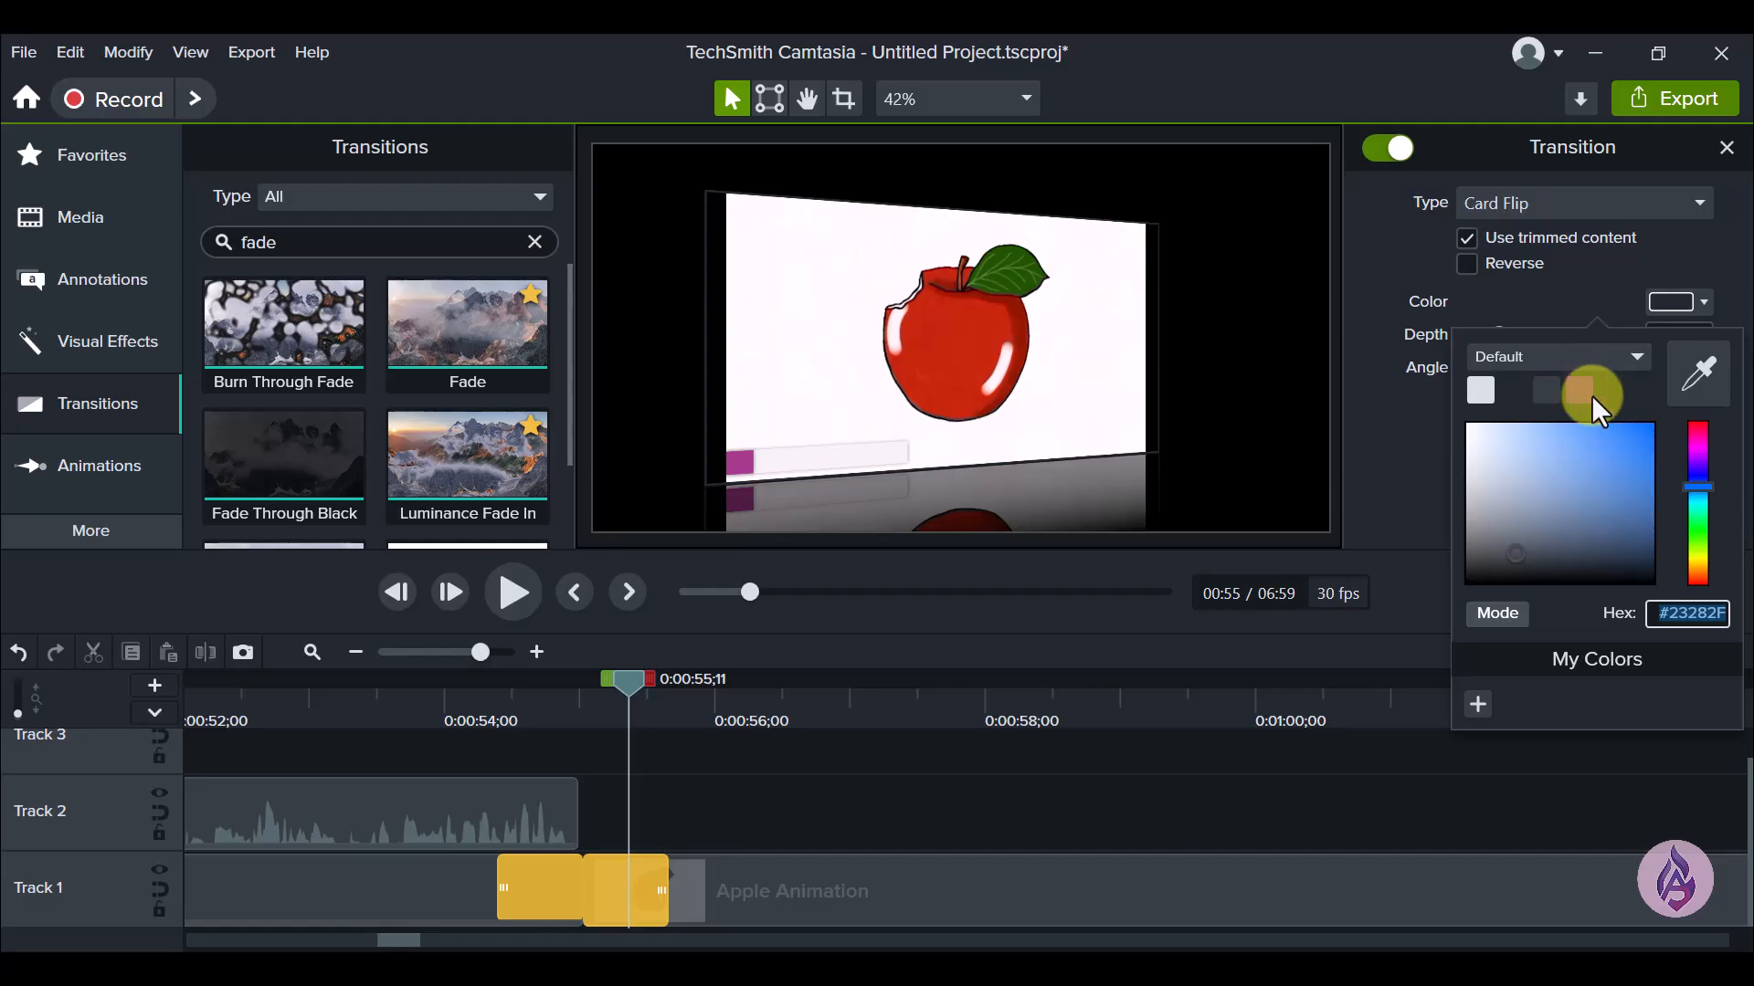
click(1696, 439)
click(1641, 452)
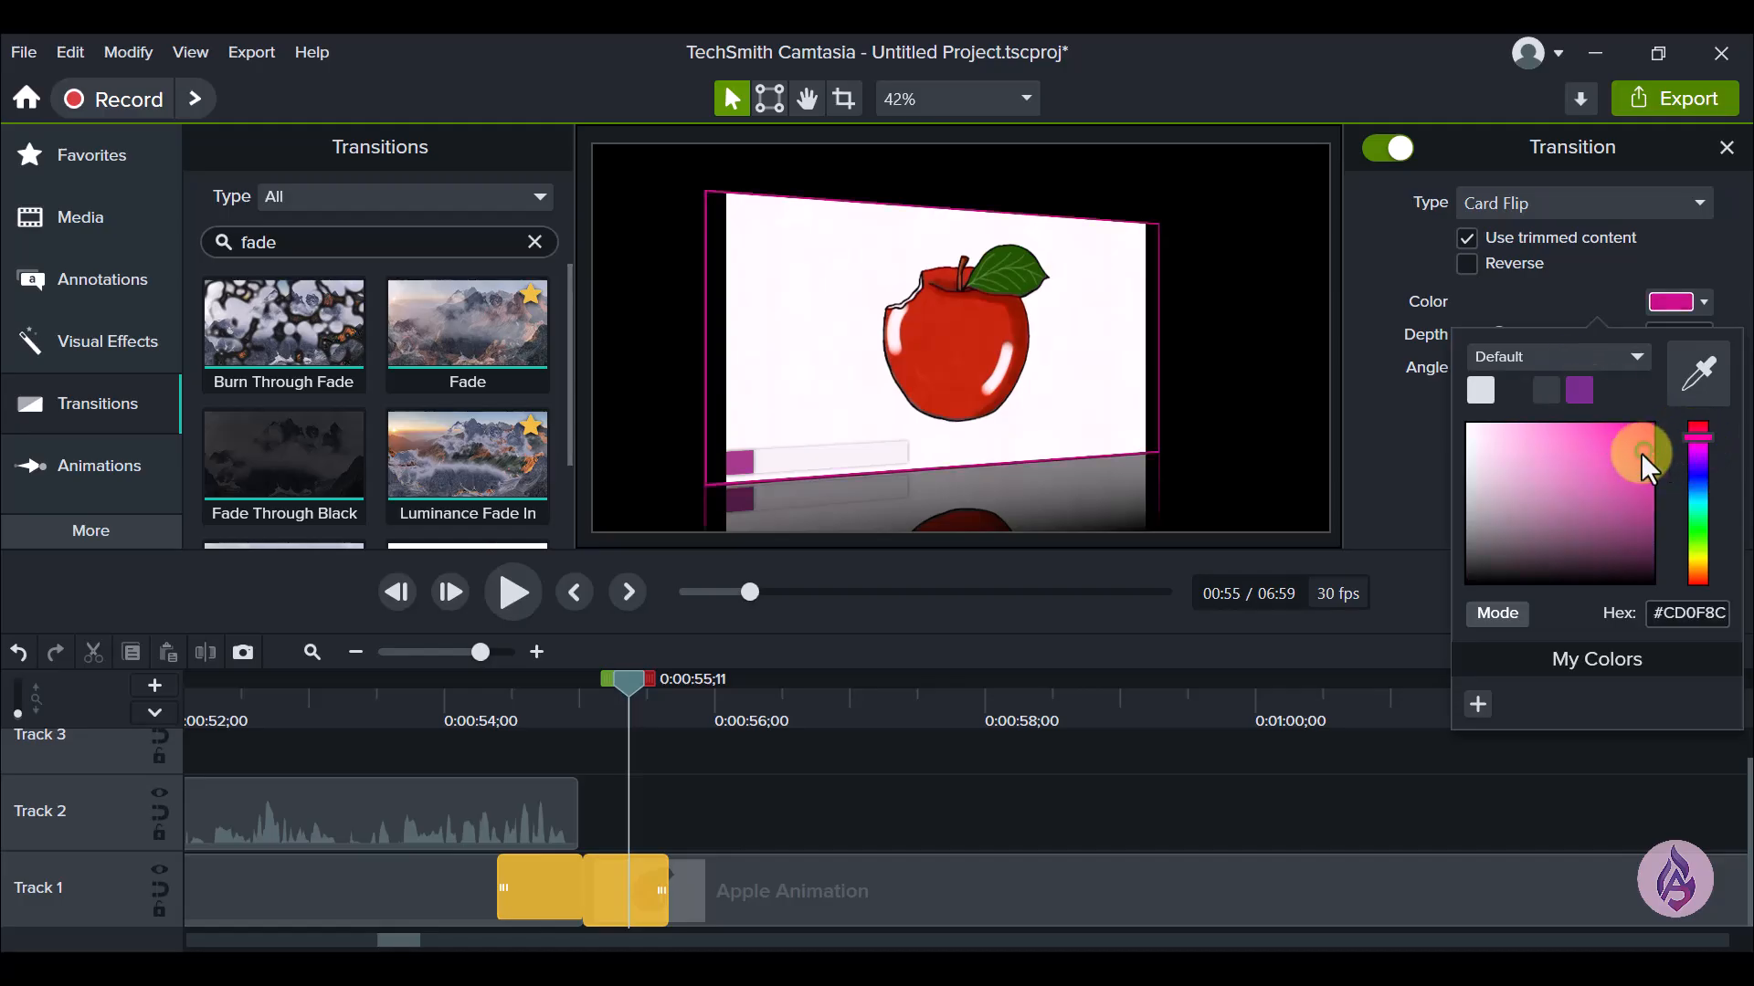
click(1422, 424)
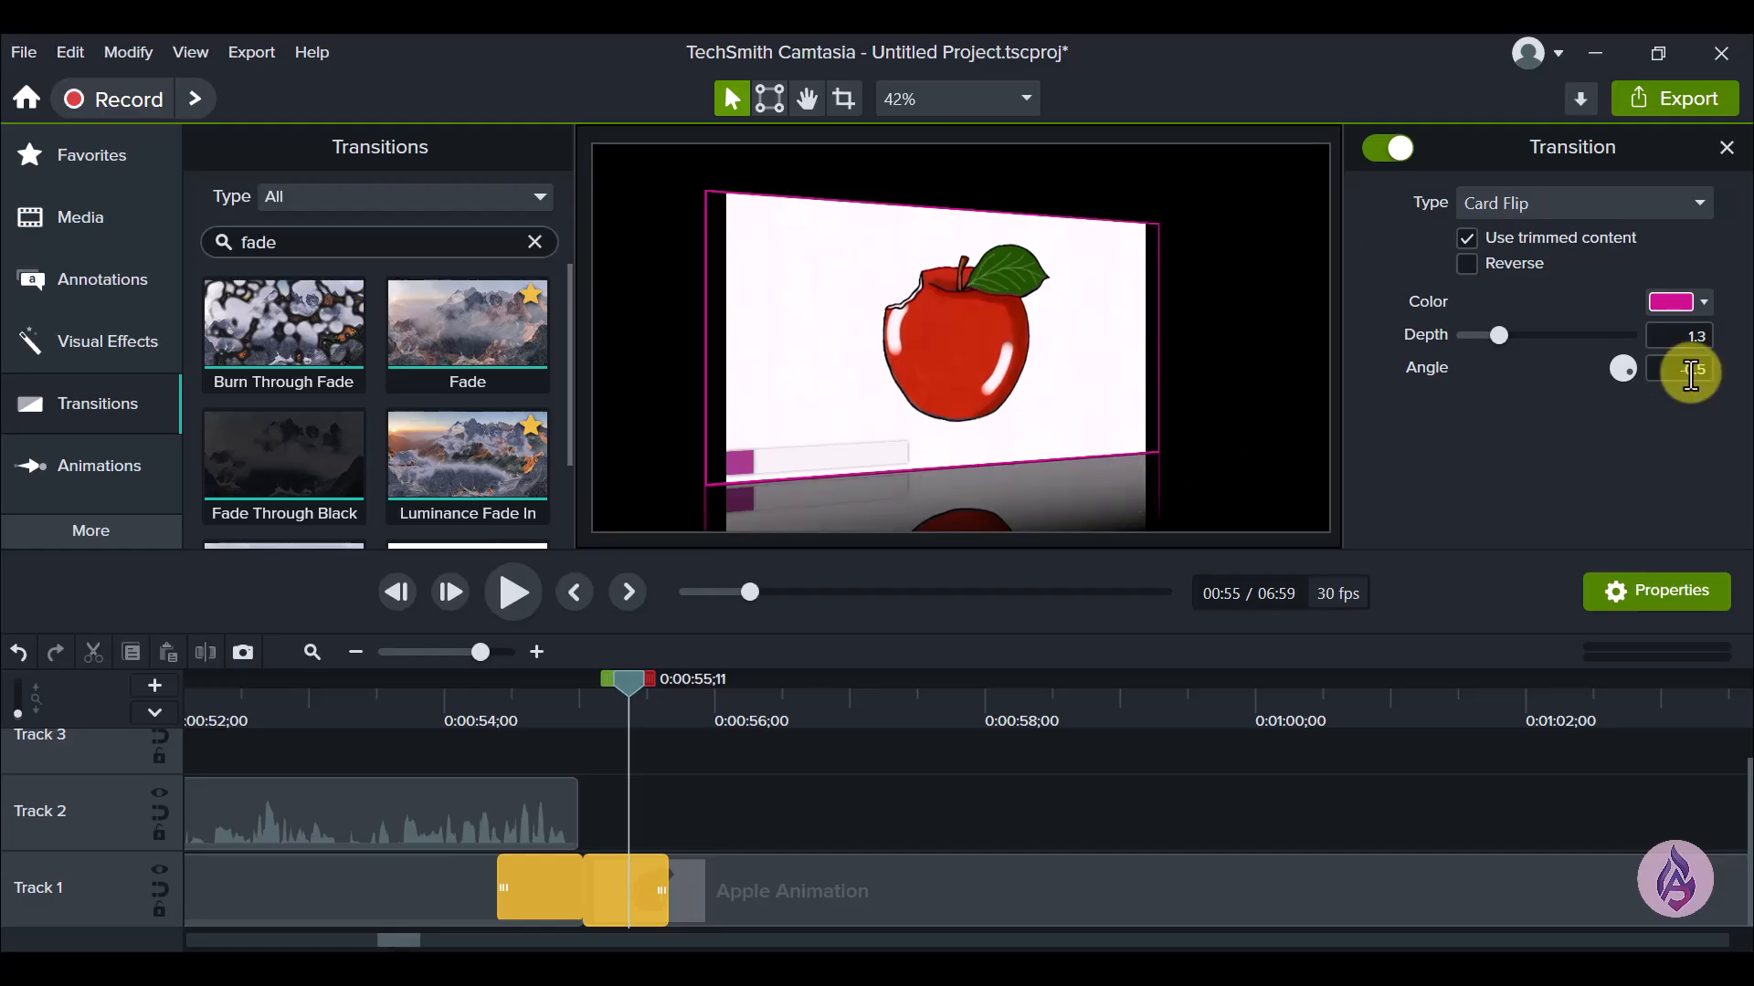
click(1616, 358)
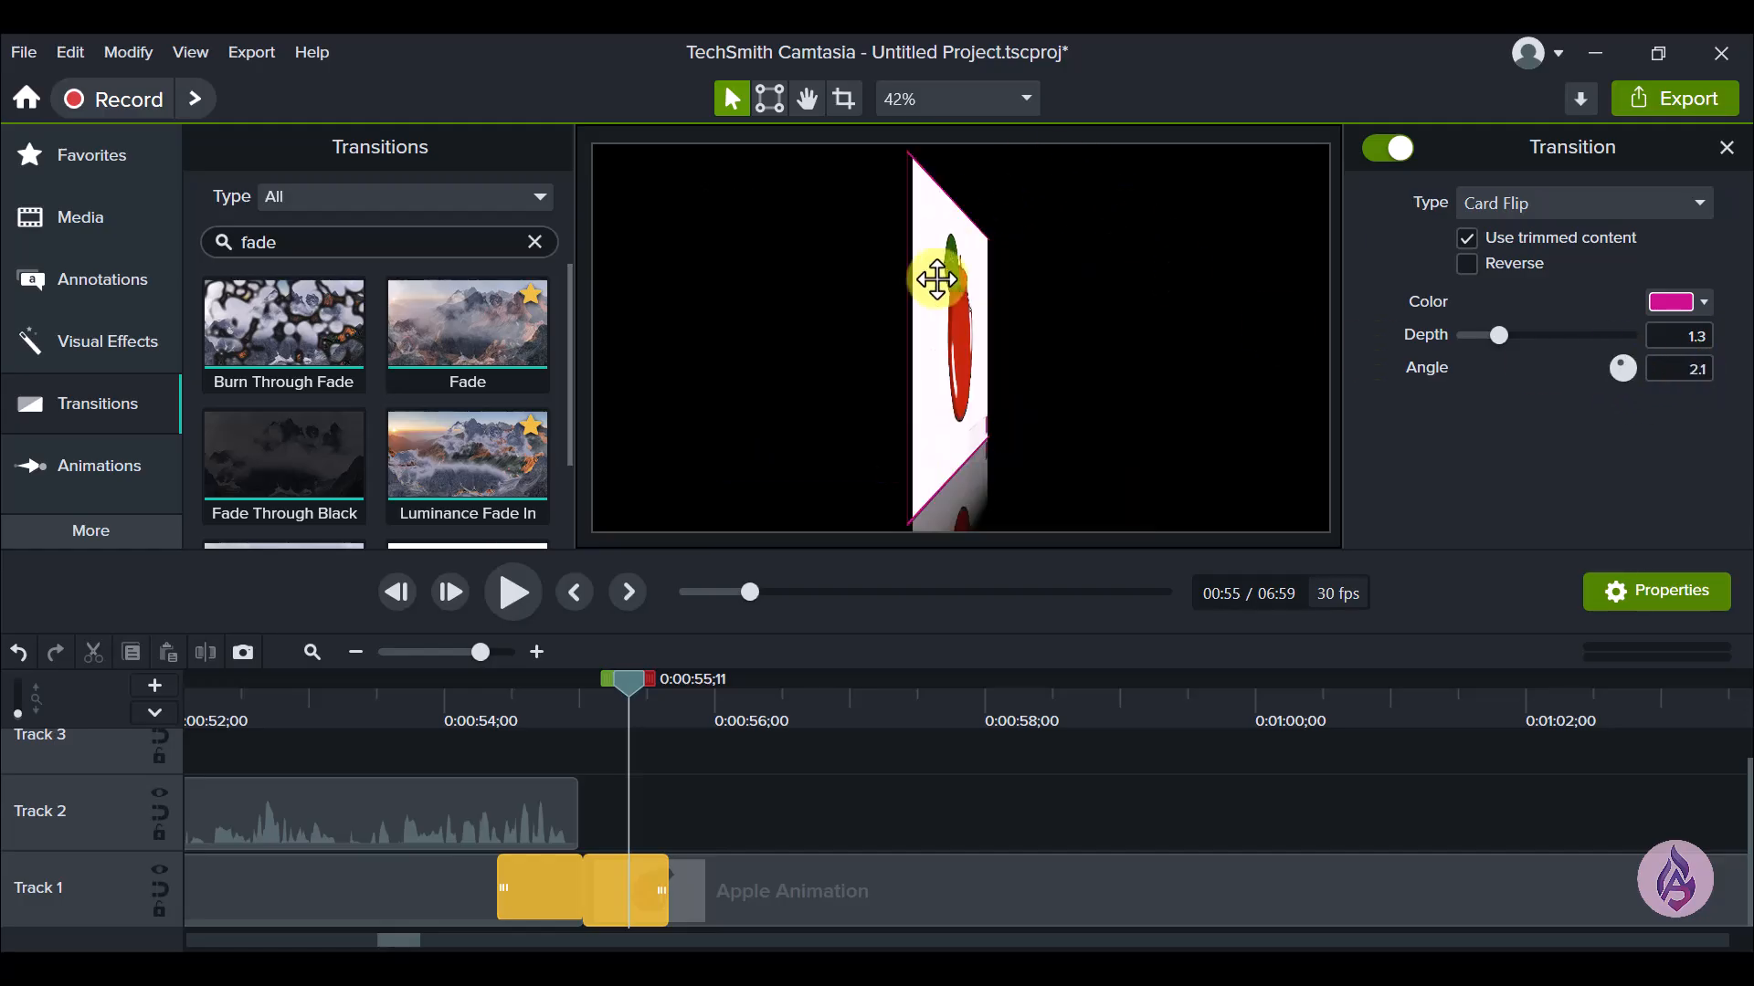
Step: Play back the recolored Card Flip transition from its start on Track 1
drag(623, 696, 497, 687)
click(505, 594)
click(505, 592)
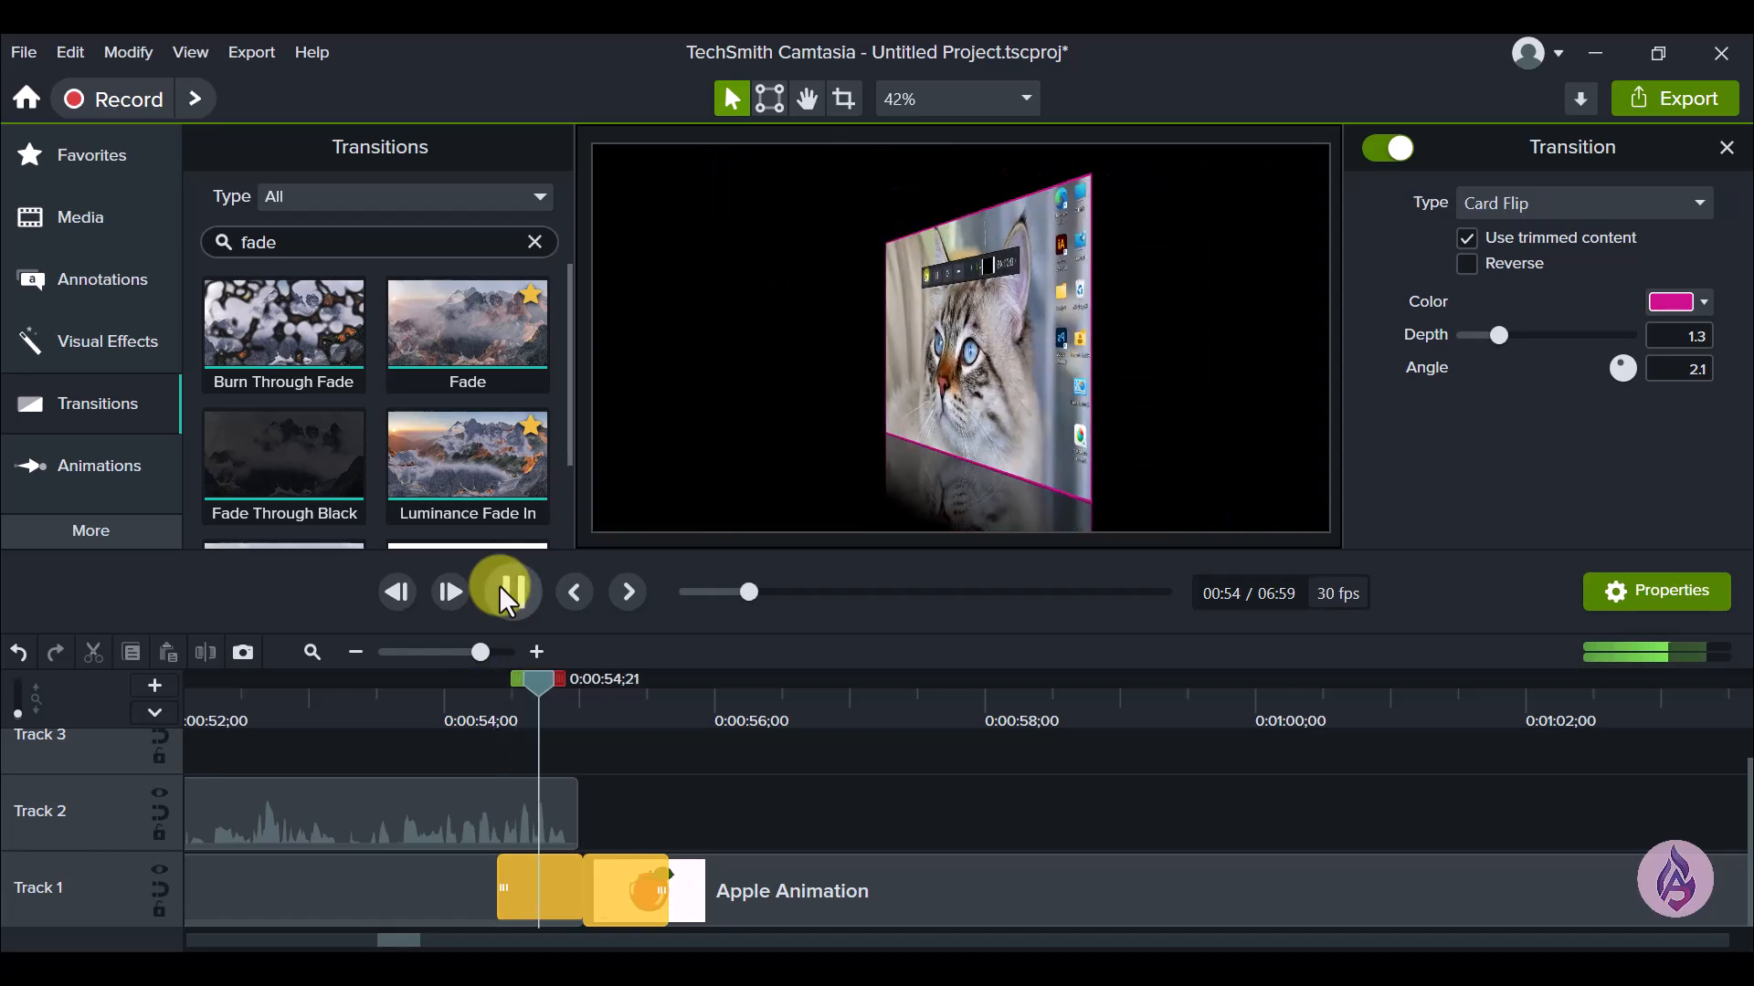
click(507, 594)
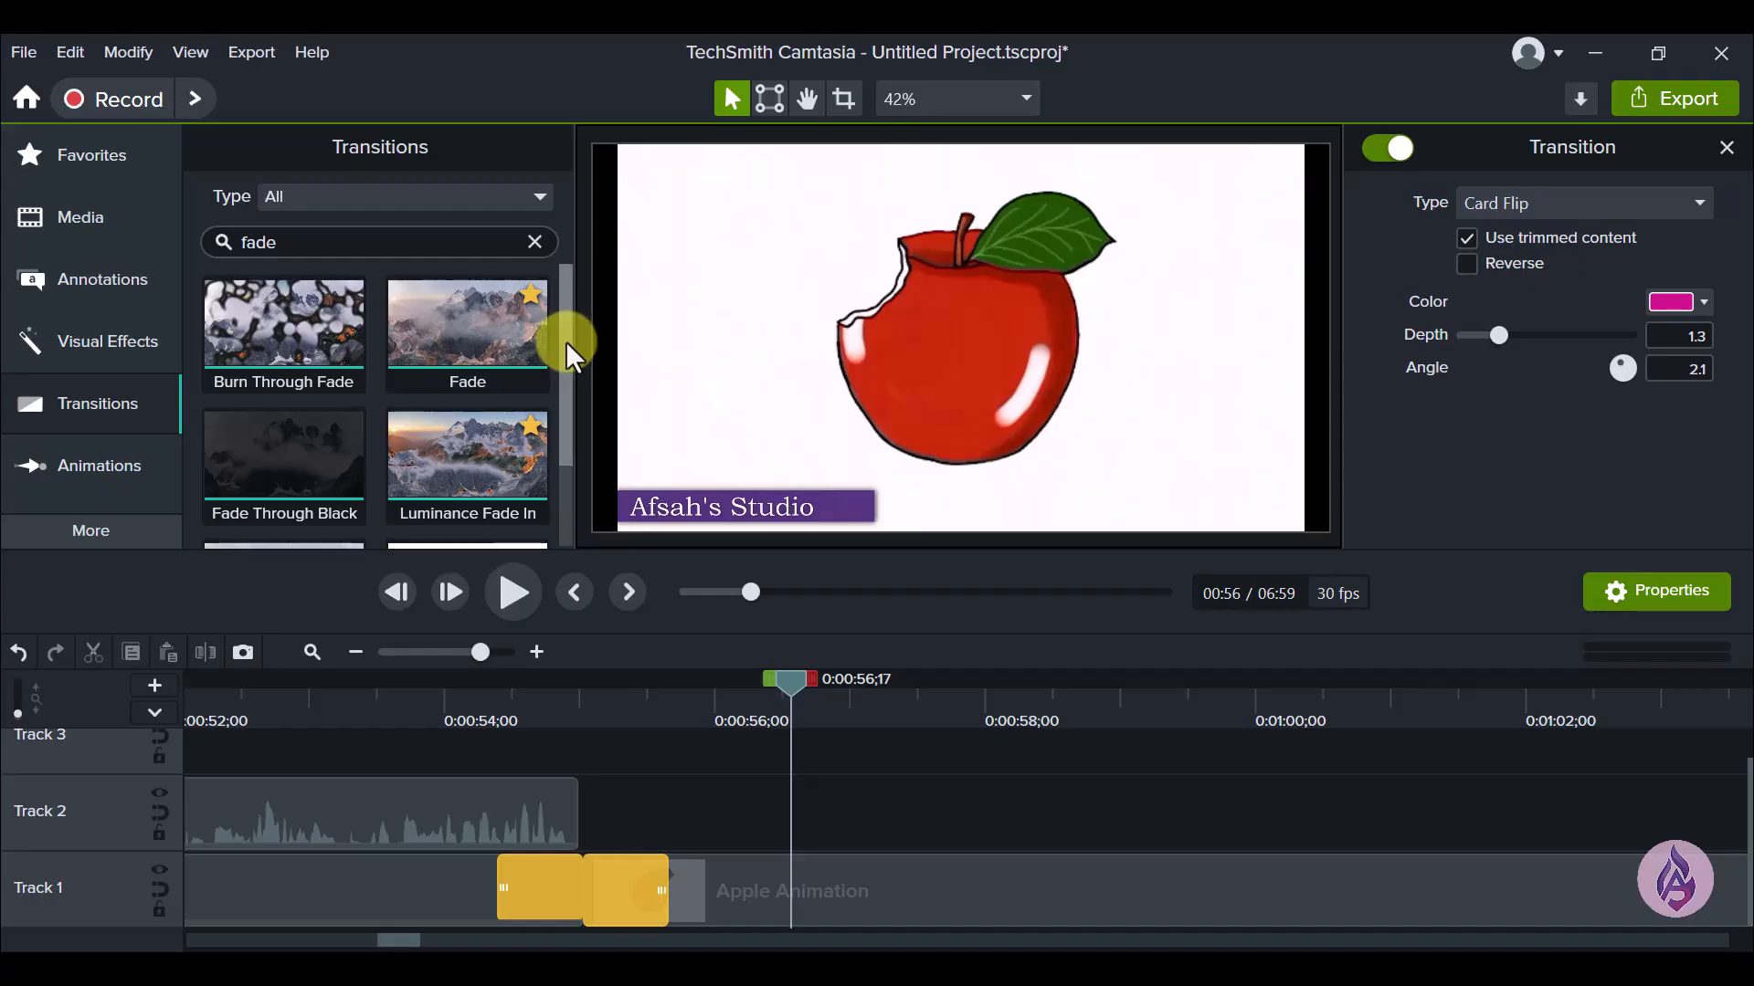
Step: Clear the transition search, replace the Card Flip between the two clips with Angled Line Wipe, and select the new transition
scroll(556, 382, down, 3)
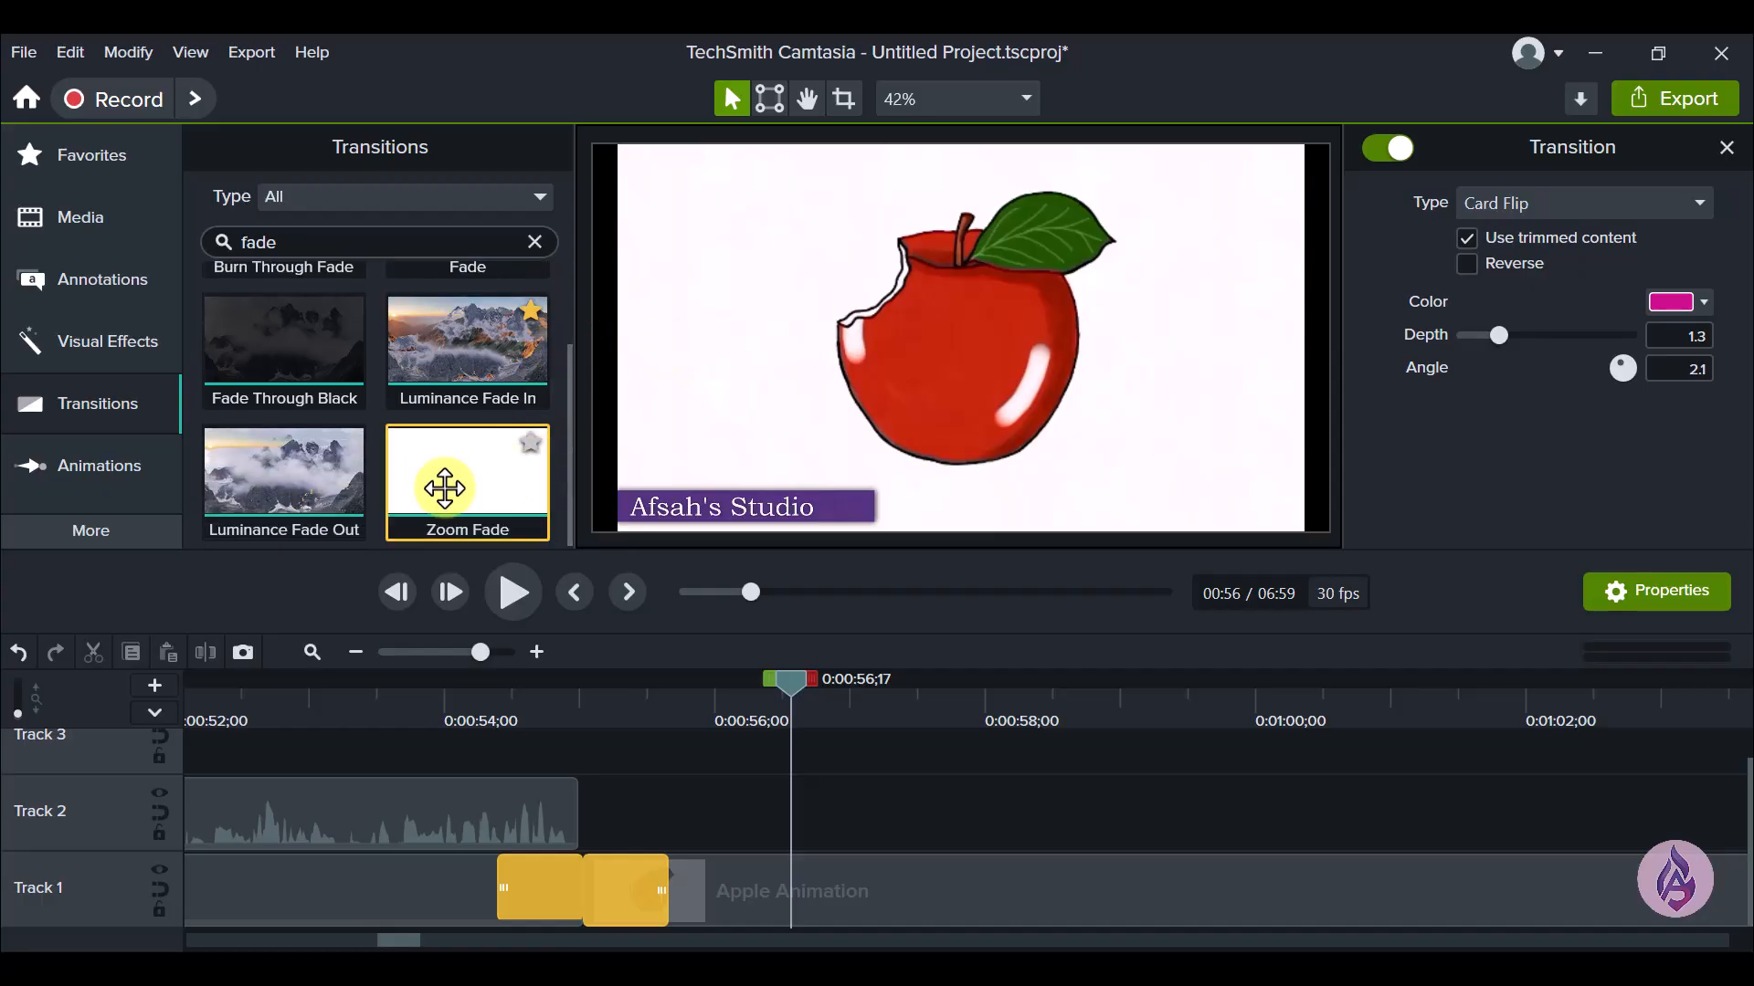
click(541, 240)
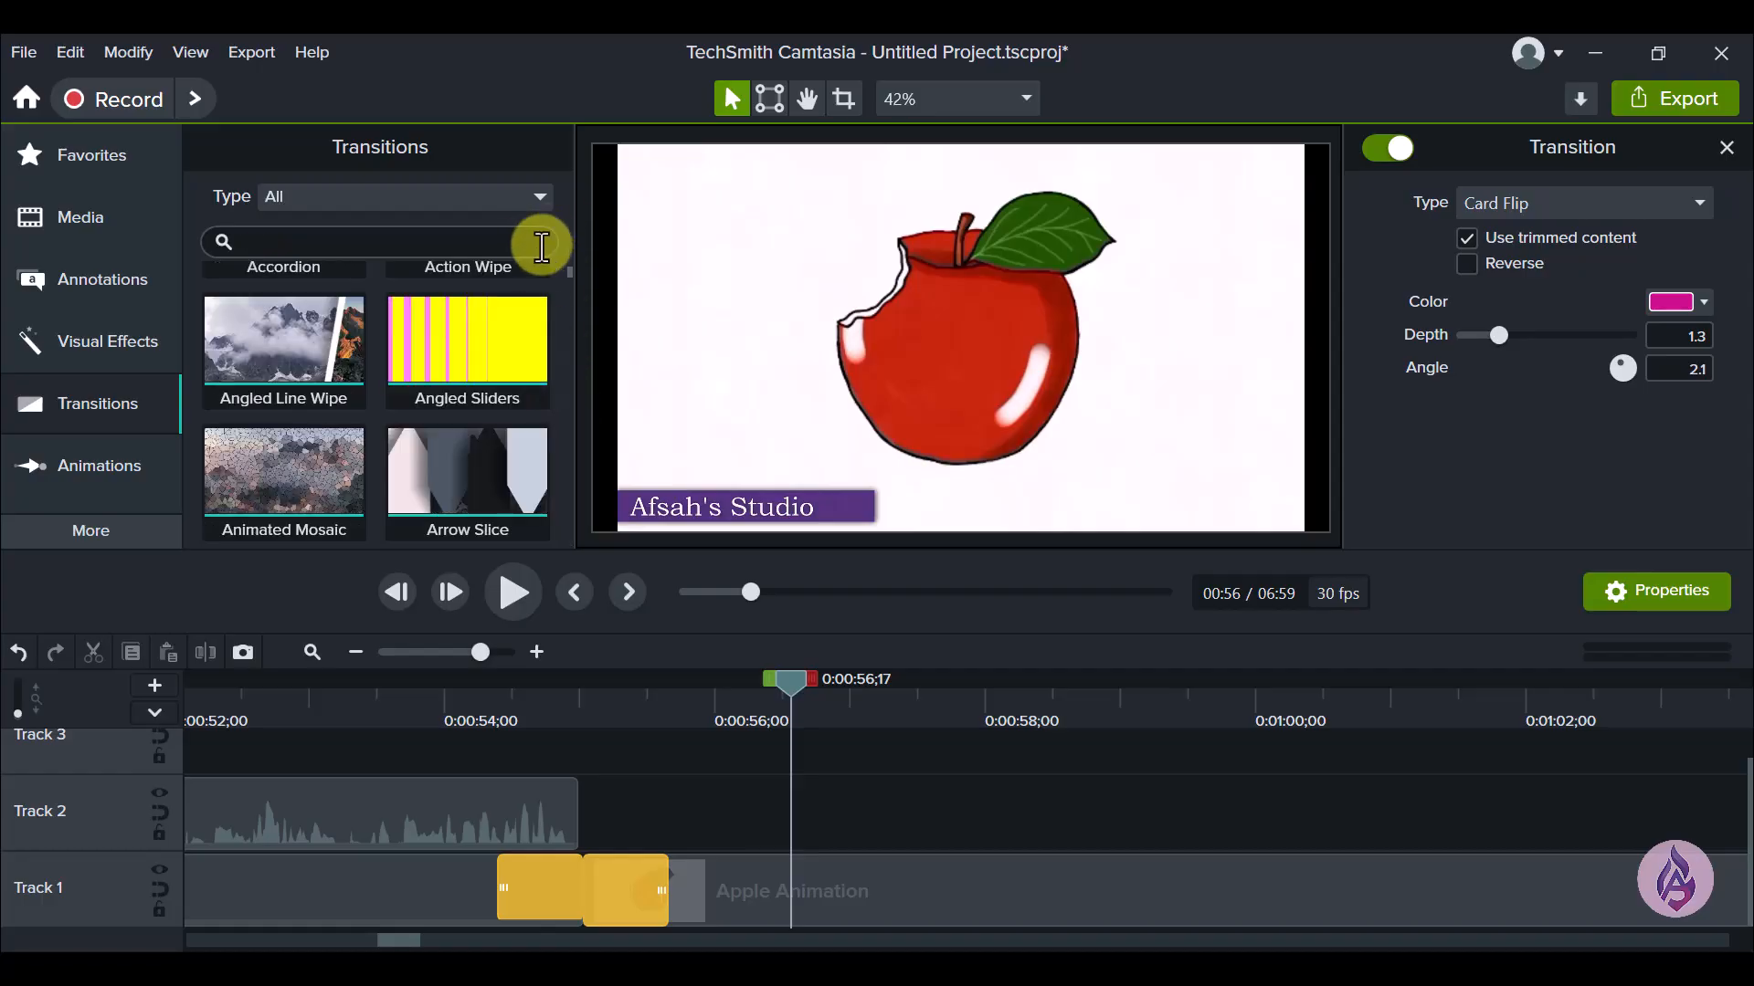
click(265, 357)
drag(265, 357, 596, 901)
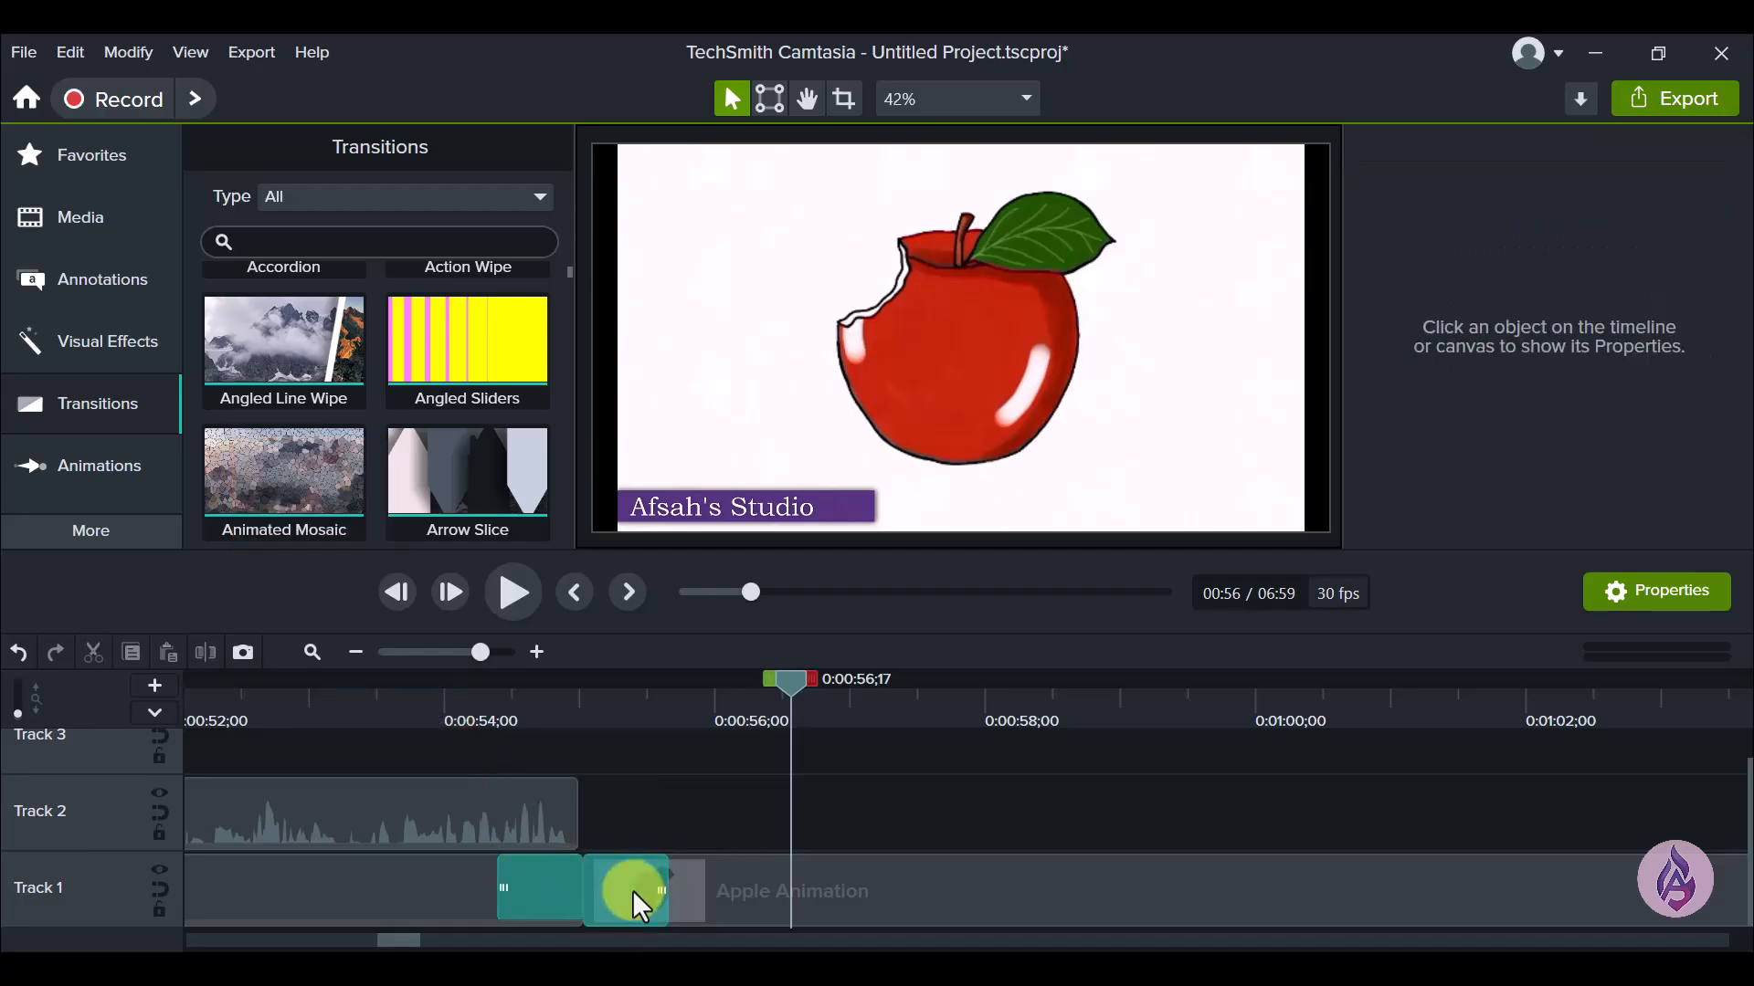
click(632, 890)
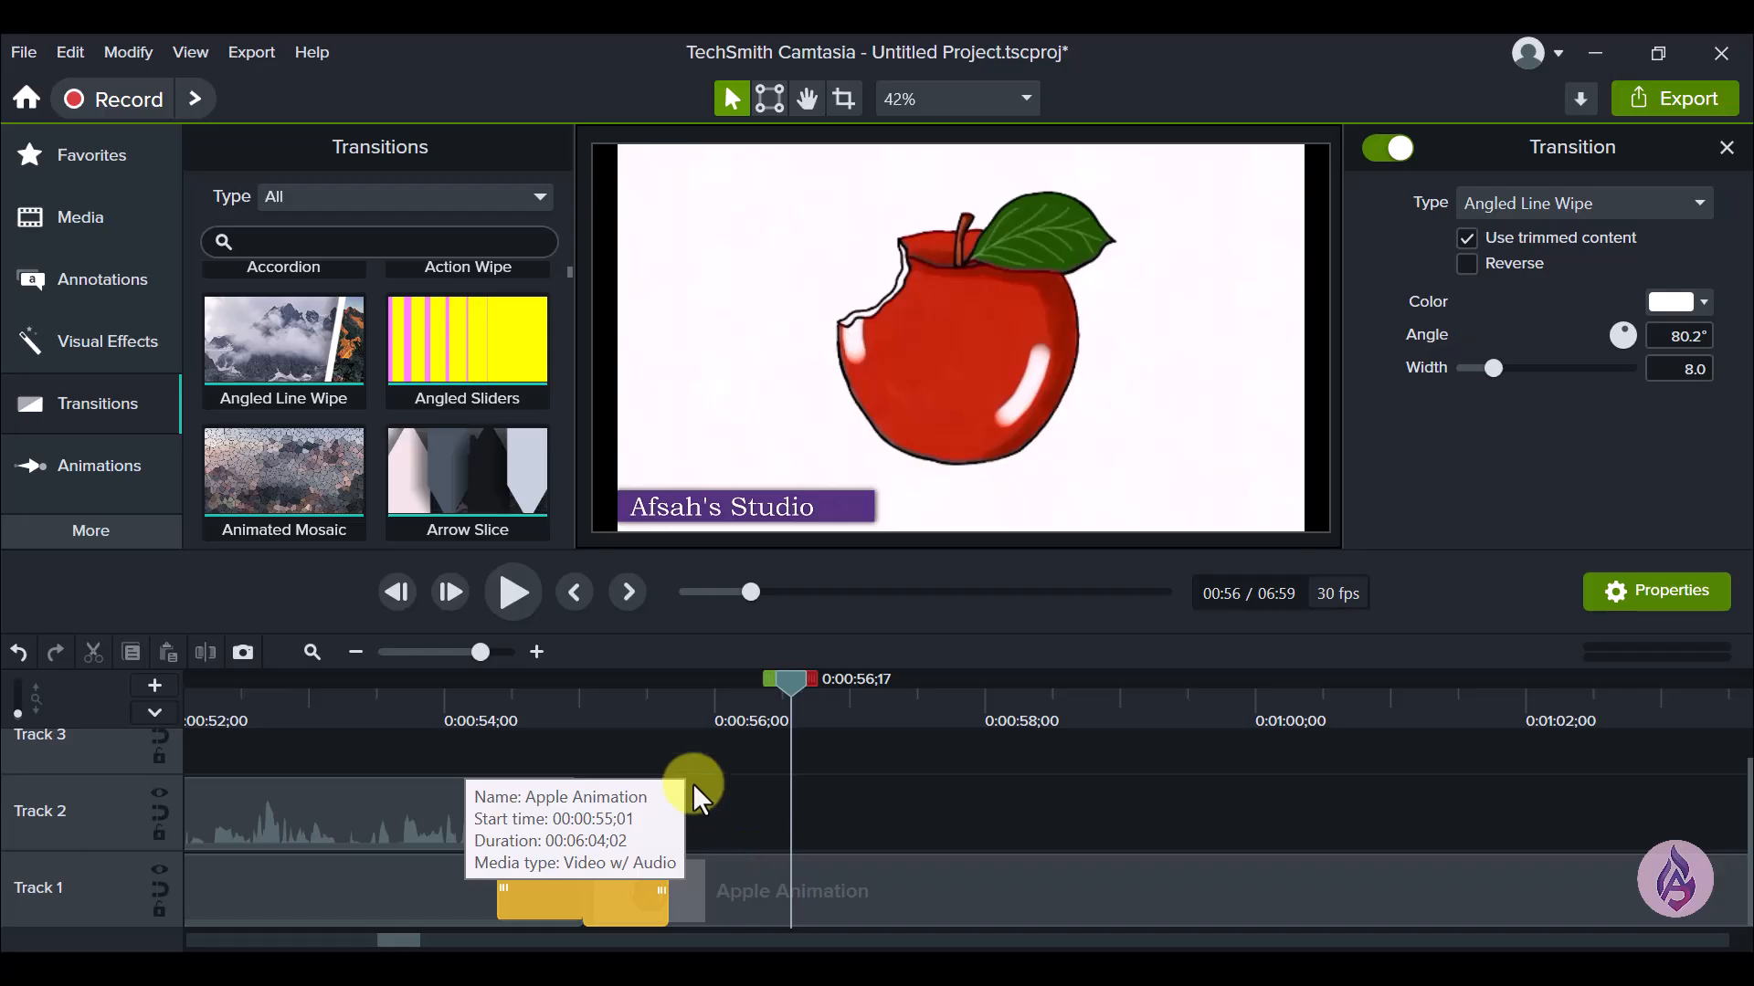
Step: Place the playhead at 0:00:54;09, just before the transition, and play back the Angled Line Wipe
scroll(693, 781, down, 1)
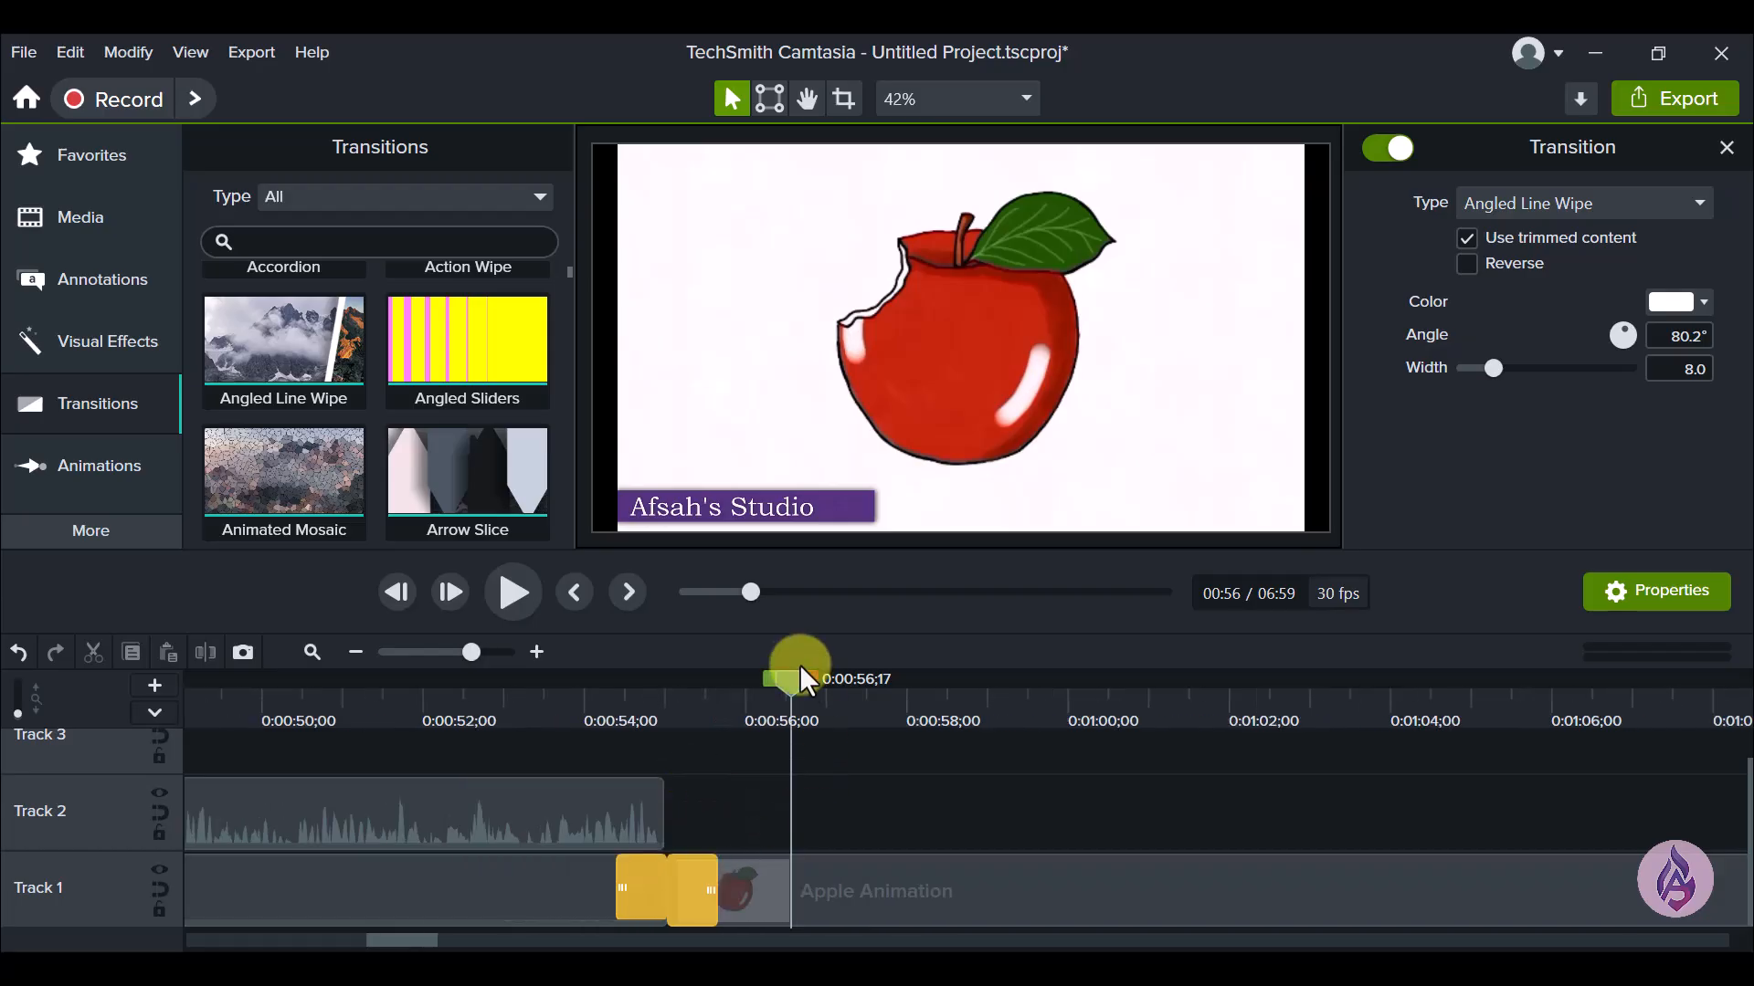
drag(789, 680, 621, 703)
click(652, 879)
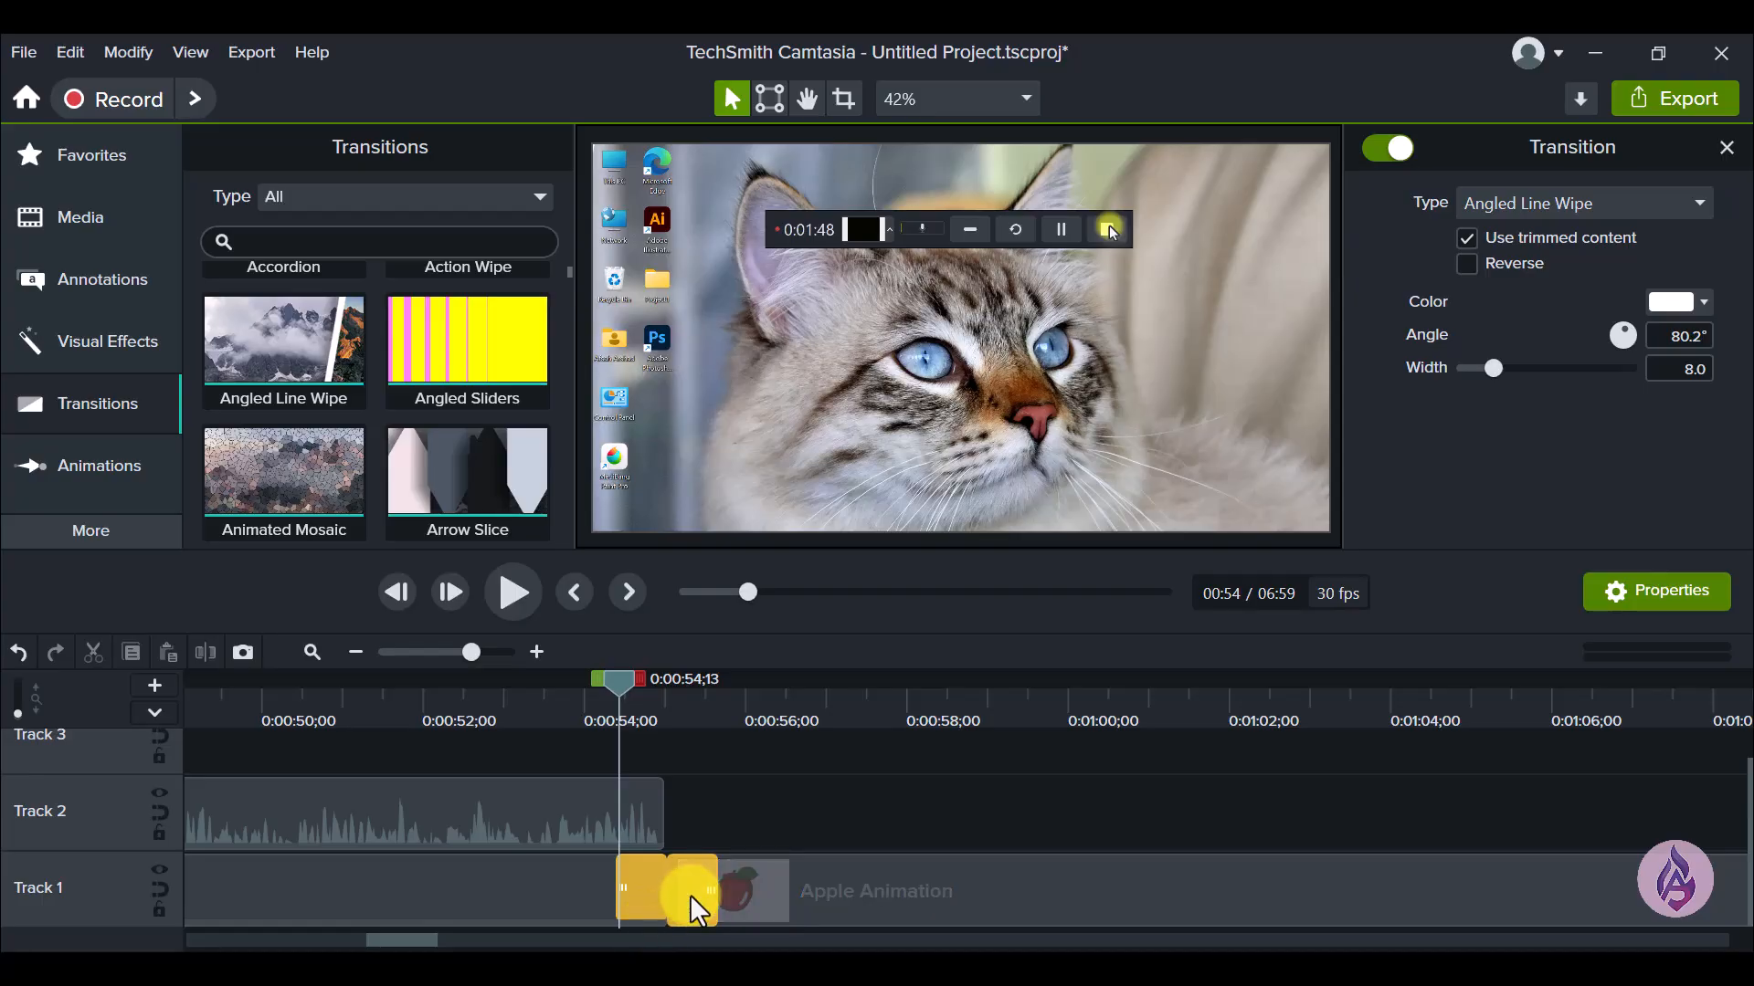
click(1584, 206)
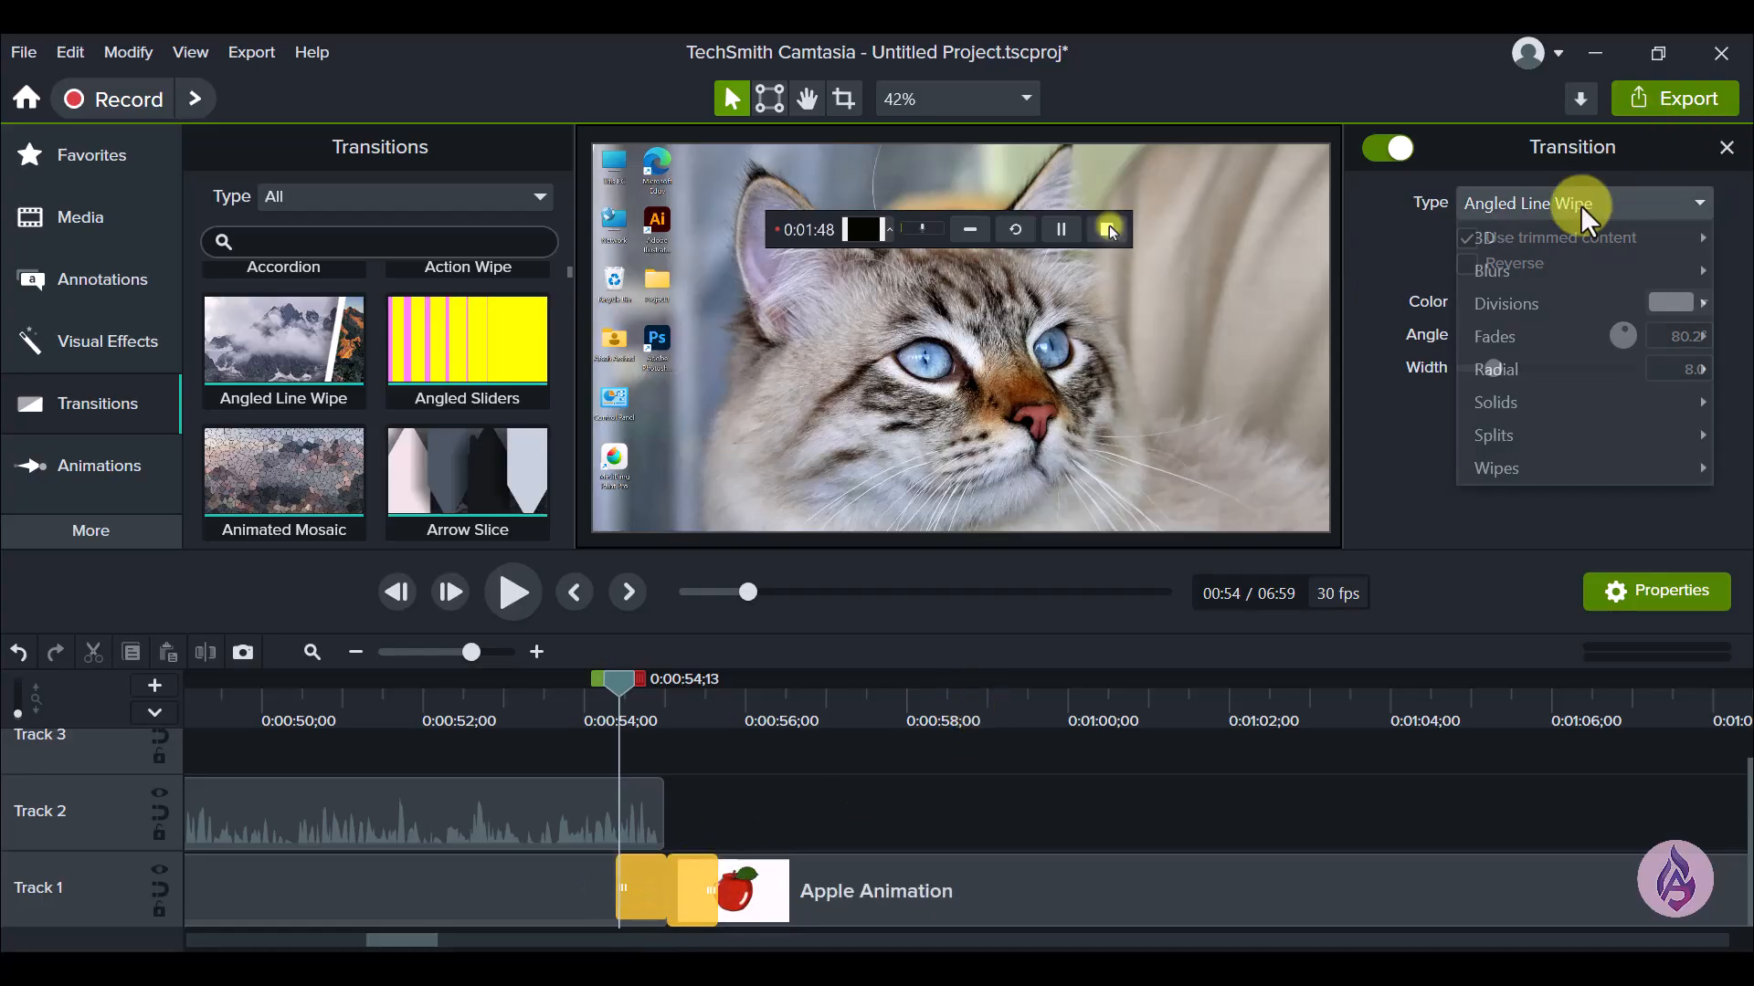
click(1381, 489)
click(263, 361)
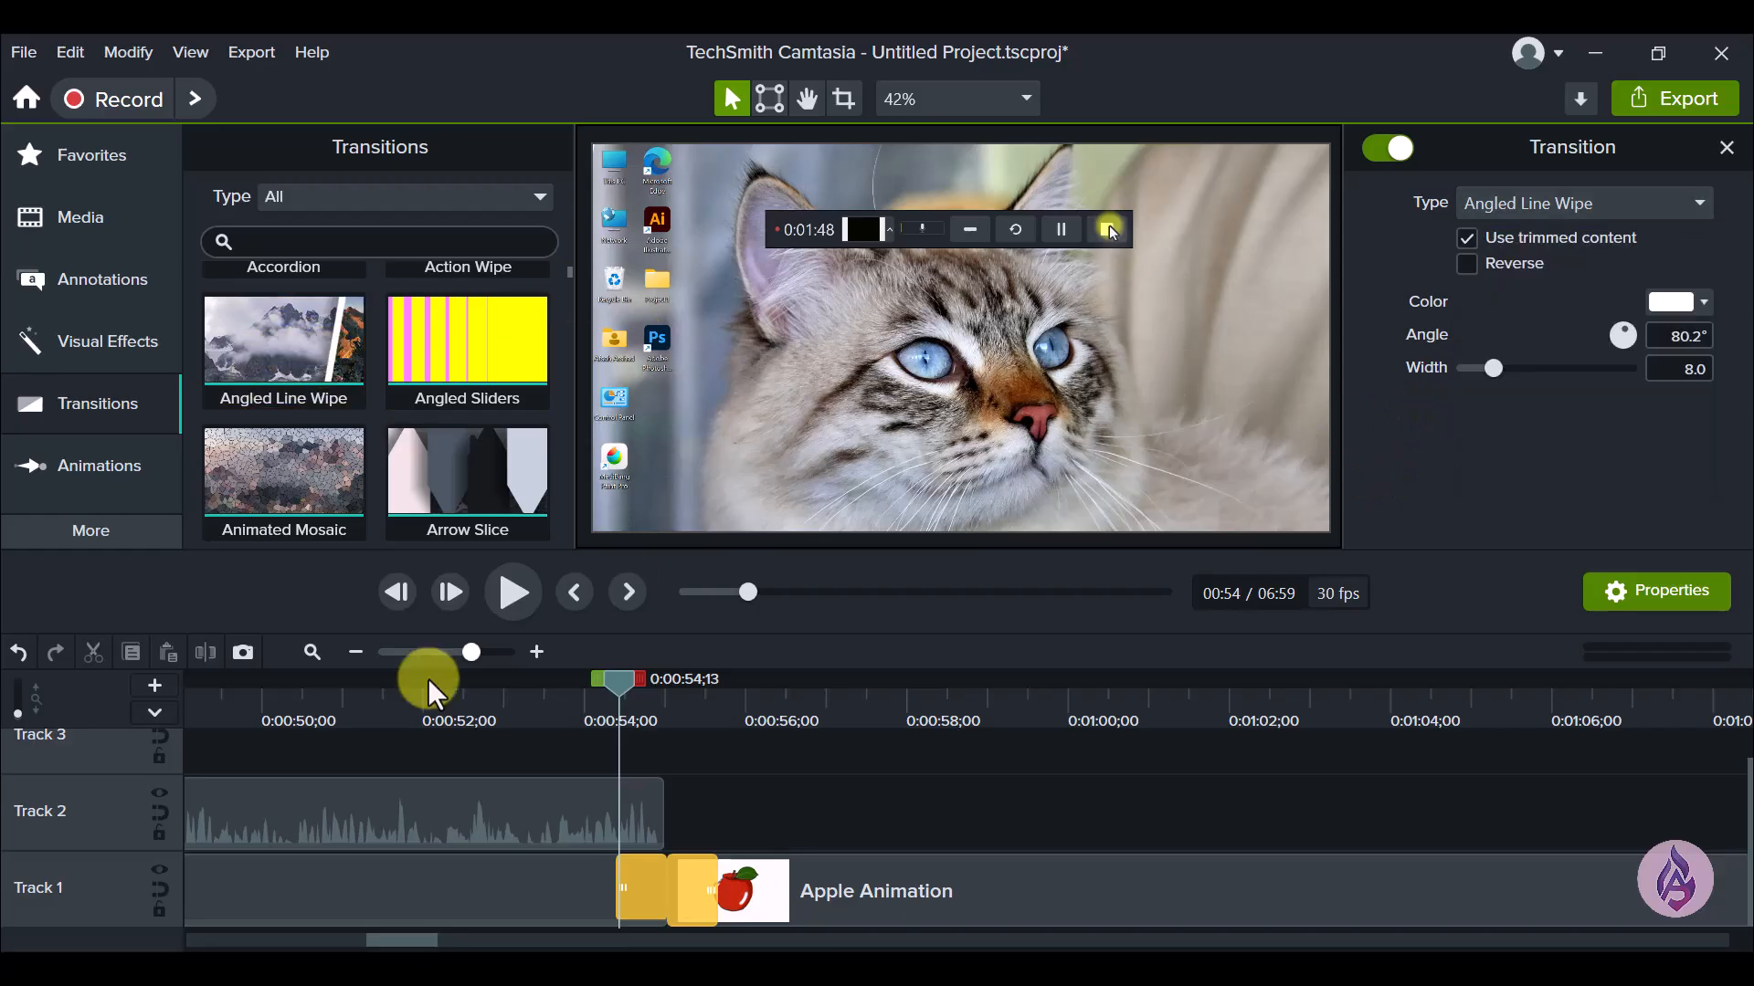
drag(619, 681, 610, 705)
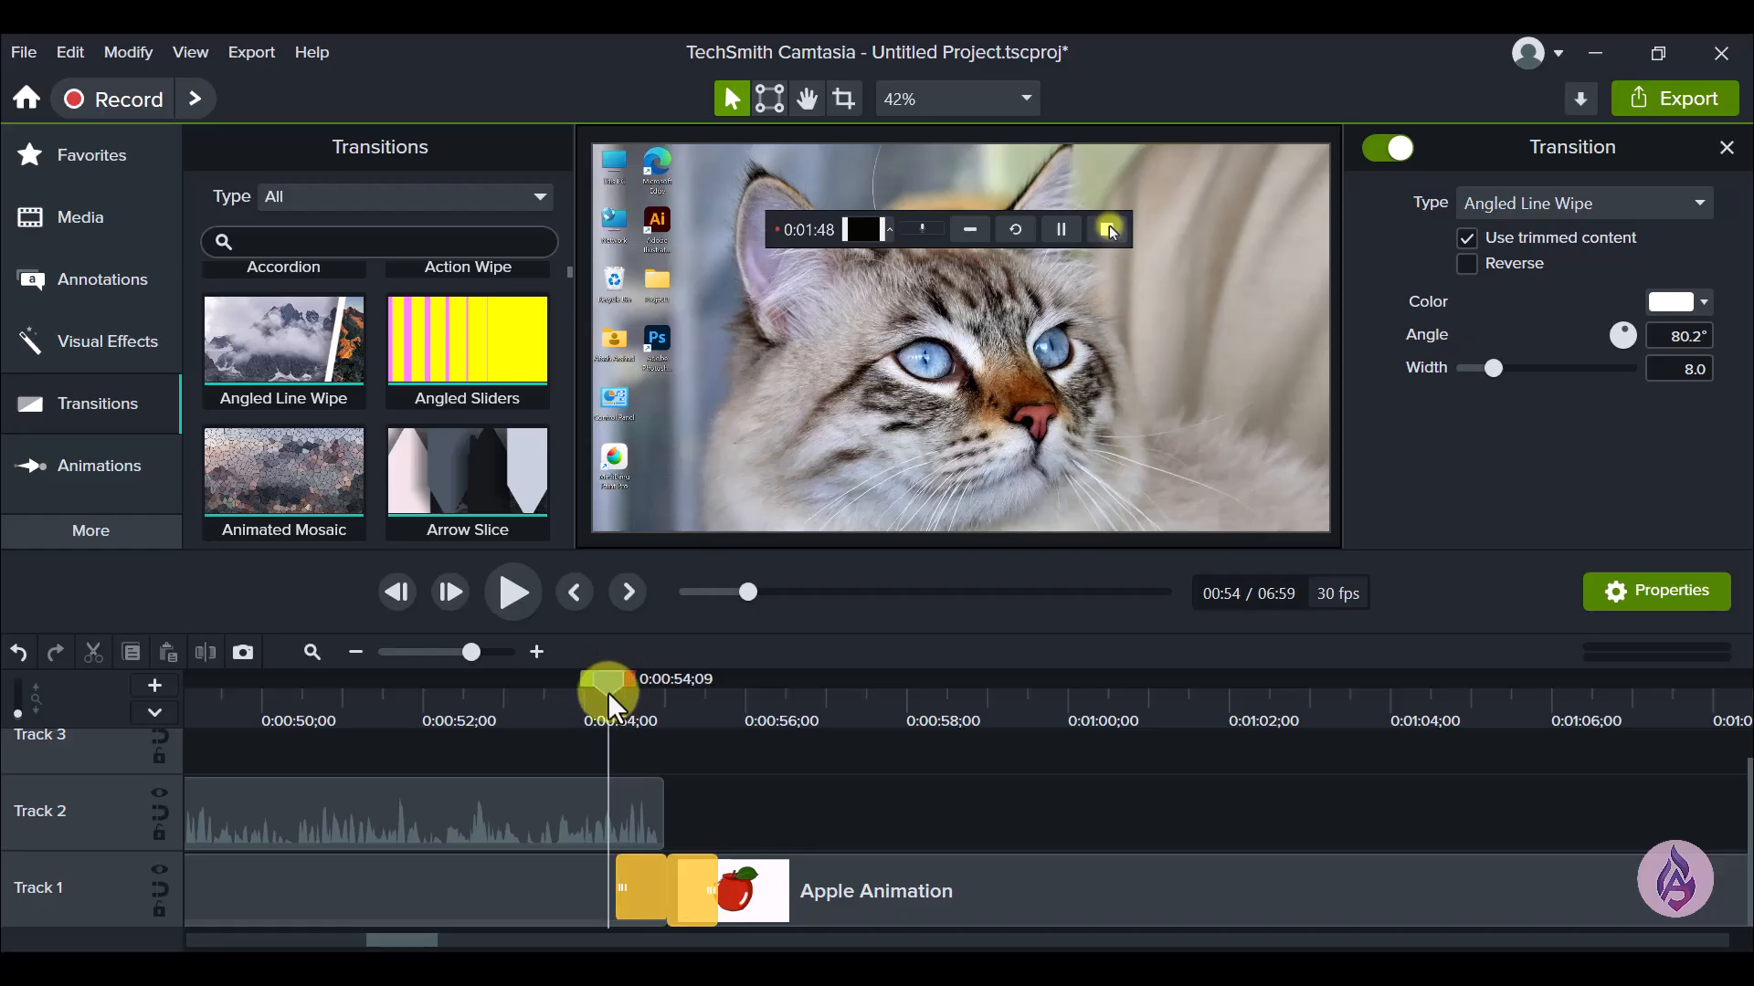
click(528, 605)
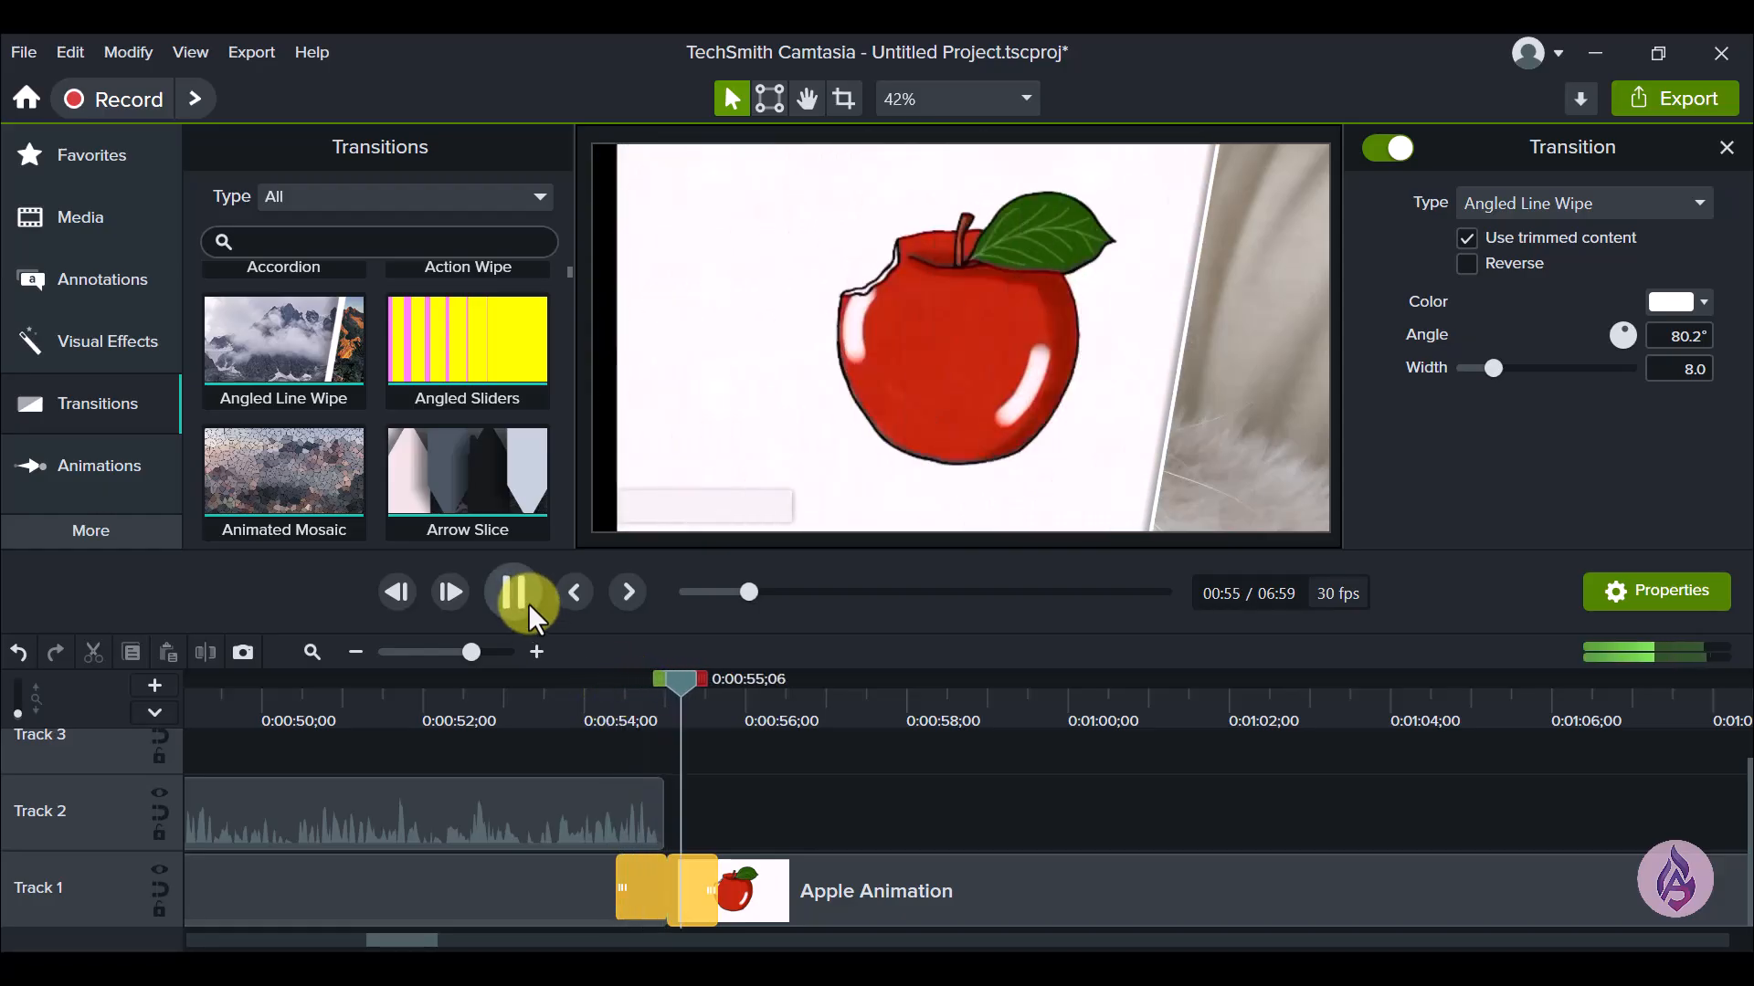
click(528, 603)
Step: With the playhead at 0:00:55;03, set the Angled Line Wipe's width to 15.7 and its color to the dark Default swatch
drag(769, 691, 683, 713)
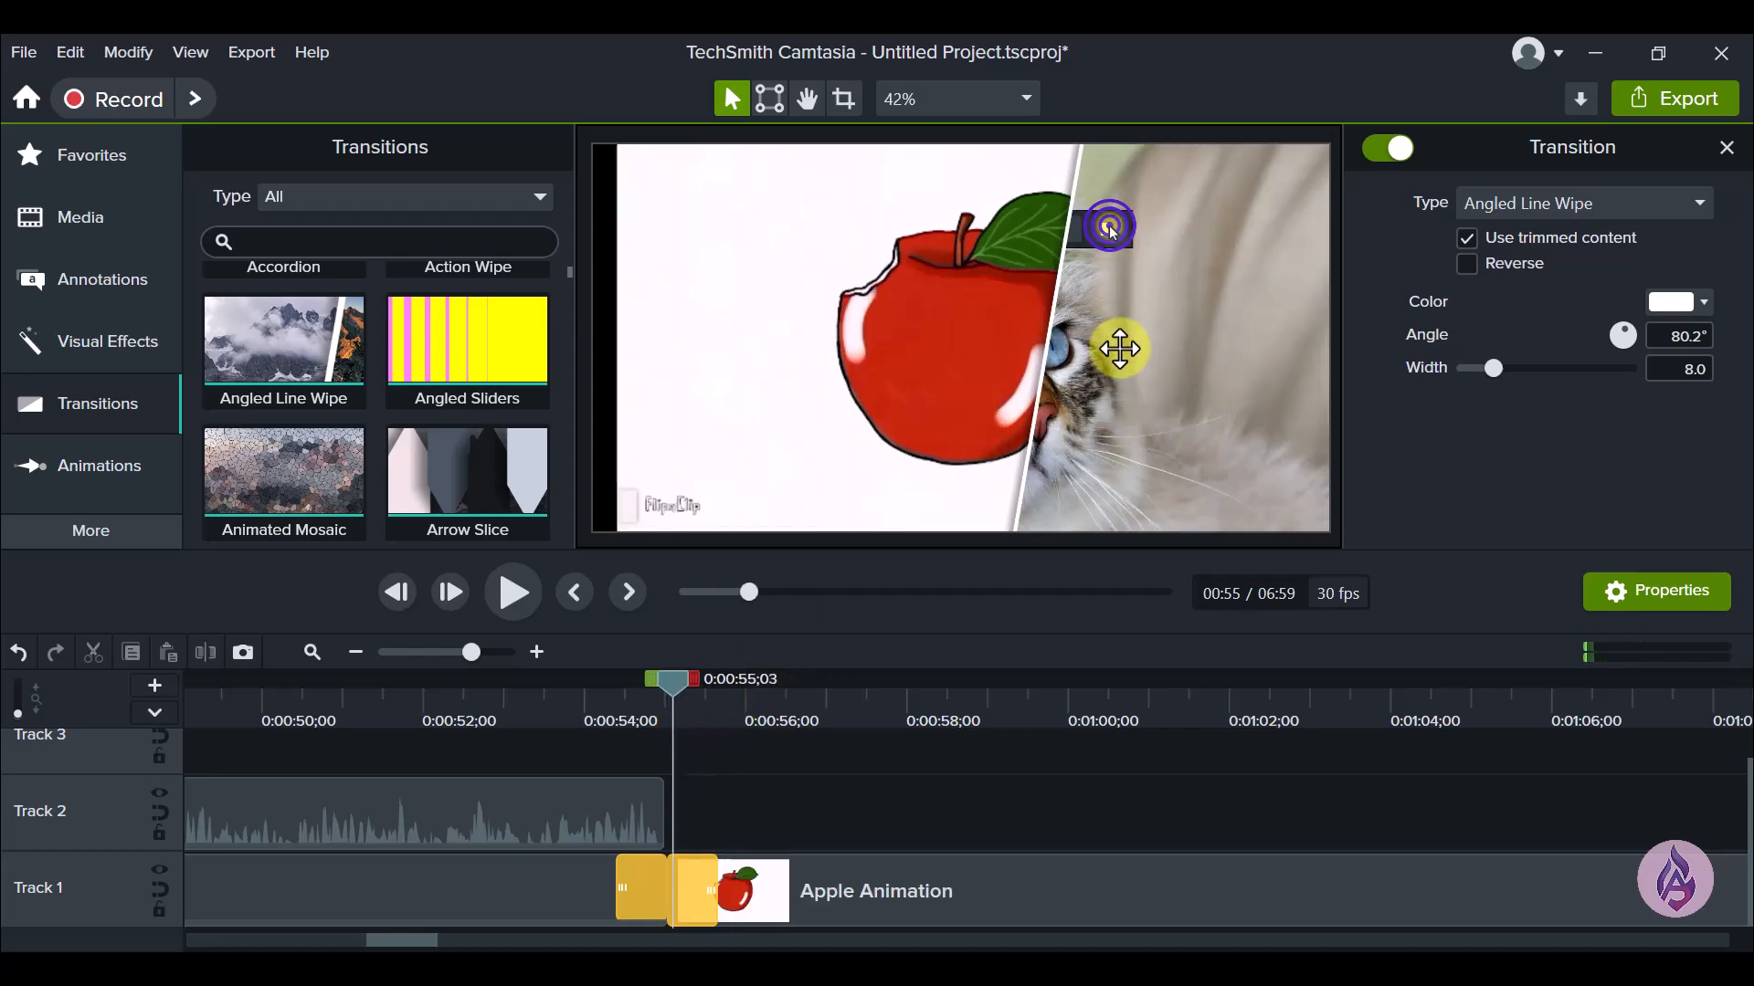
click(1495, 370)
drag(1498, 367, 1534, 375)
click(1701, 303)
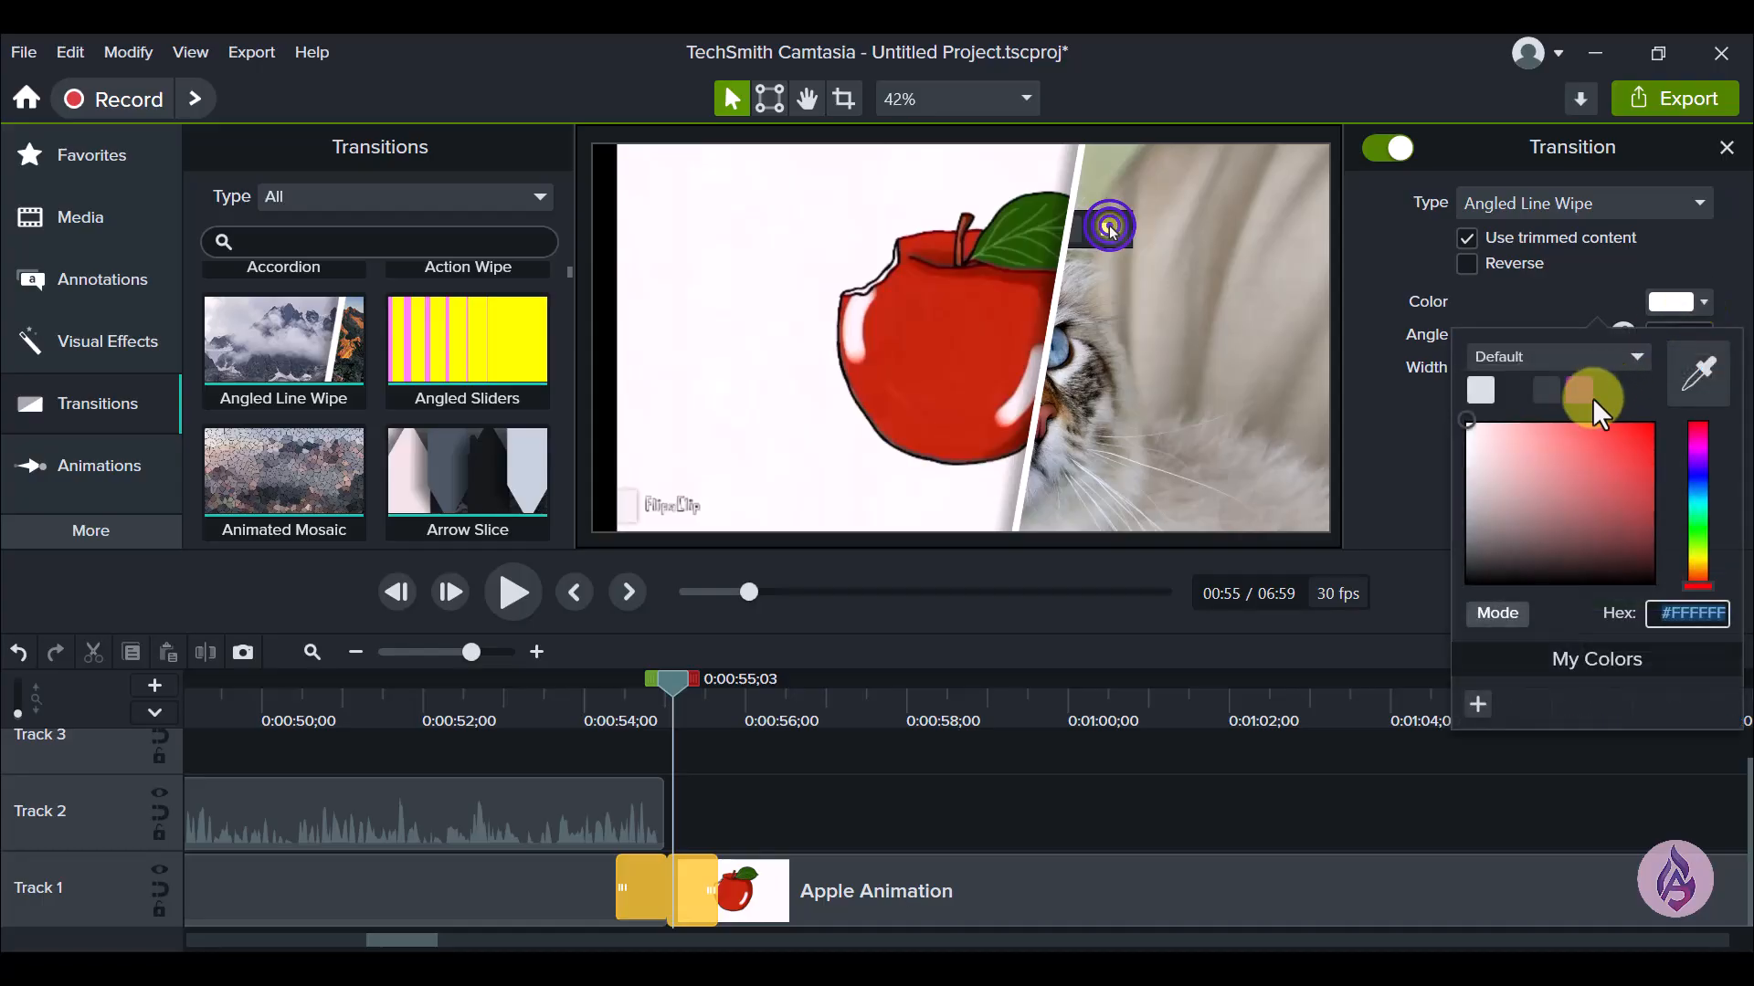
click(1509, 388)
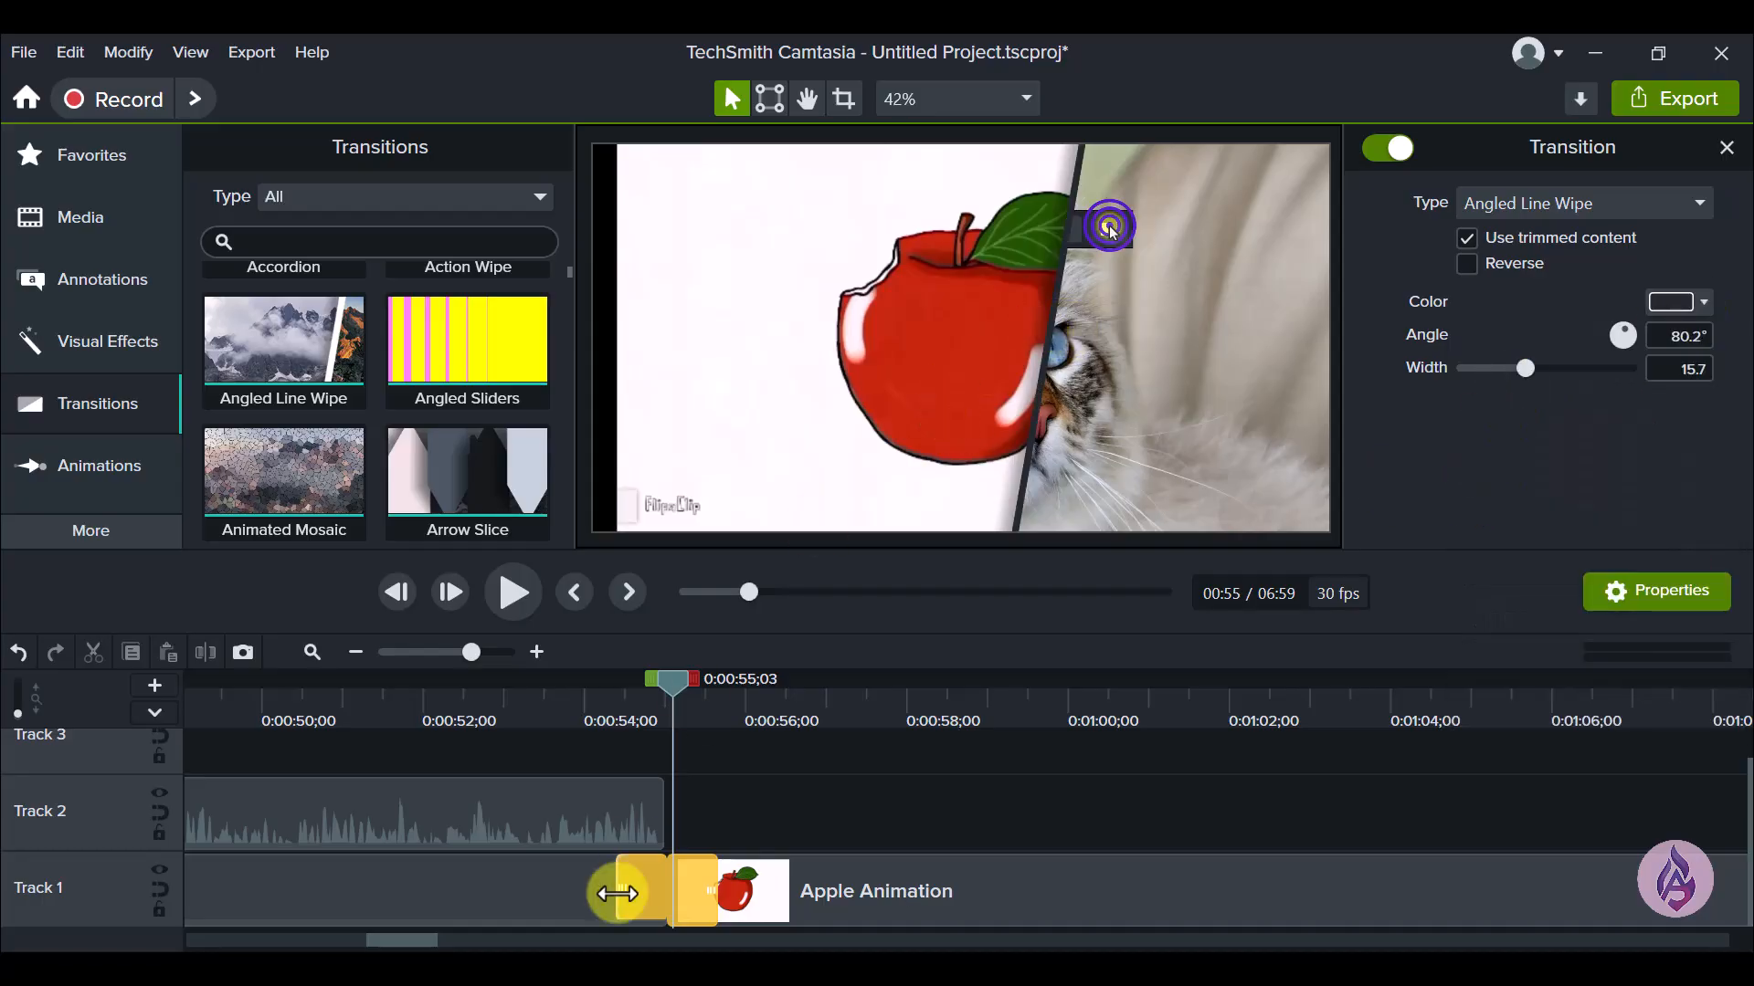
Step: Scrub the playhead through the restyled Angled Line Wipe to 0:00:55;18
click(671, 680)
drag(670, 679, 710, 680)
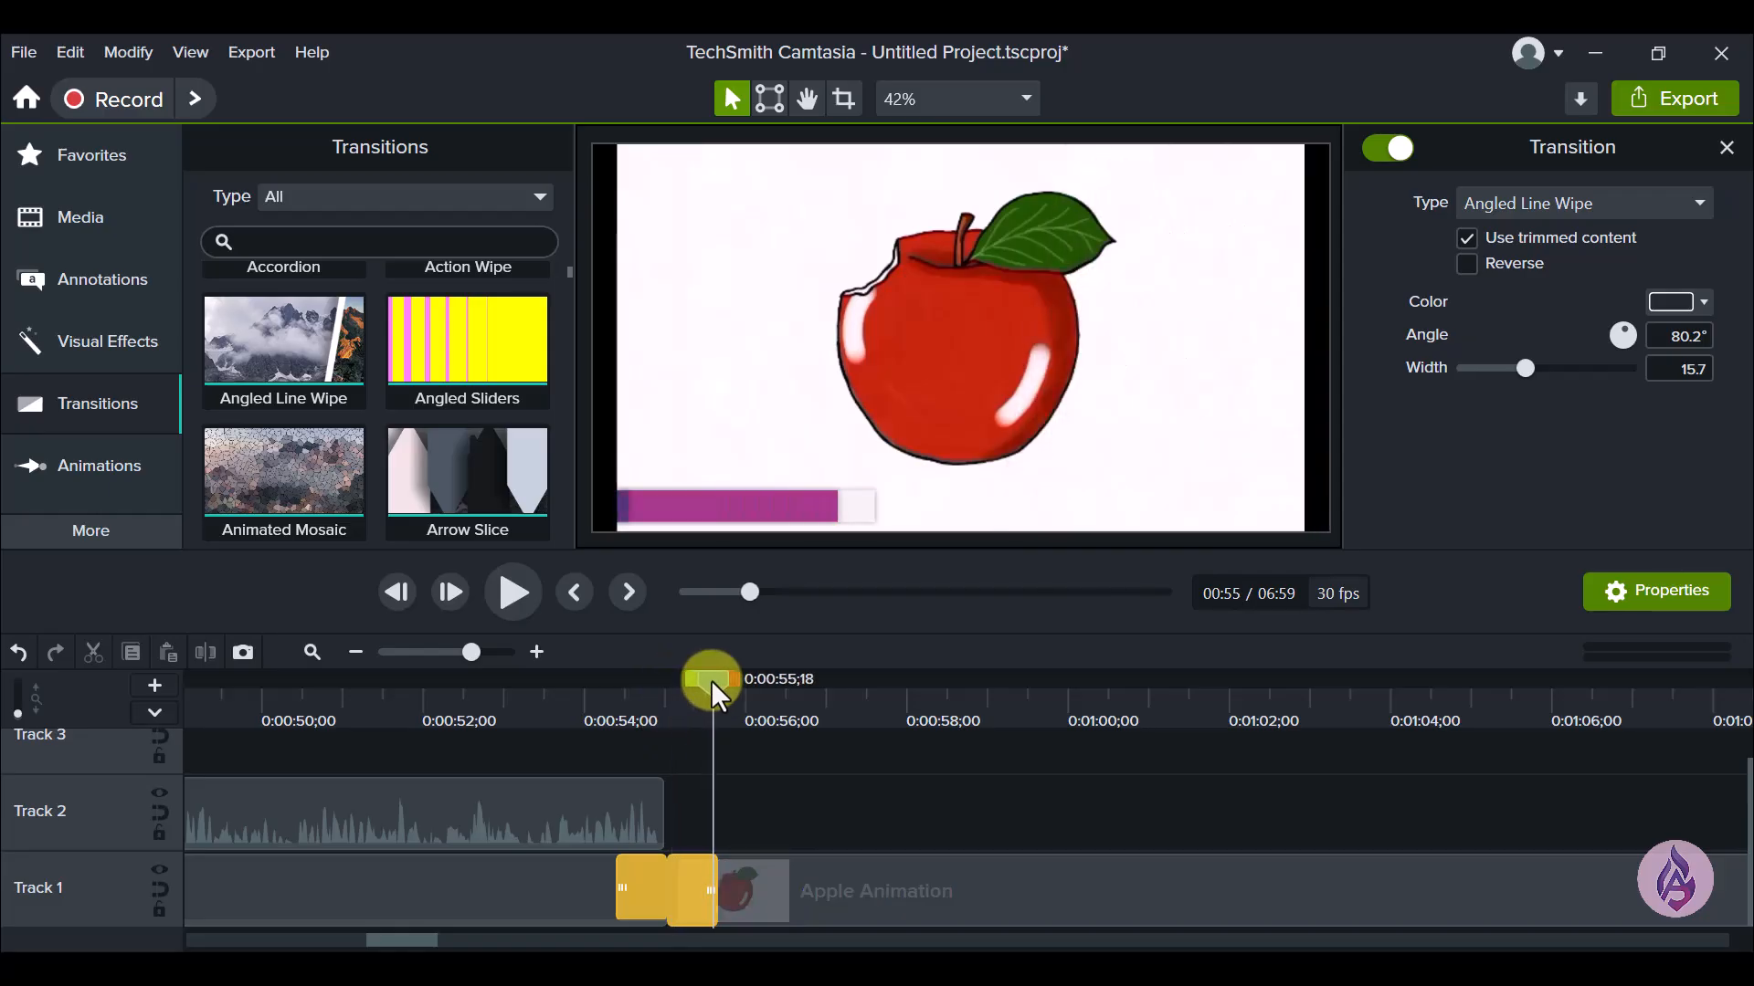